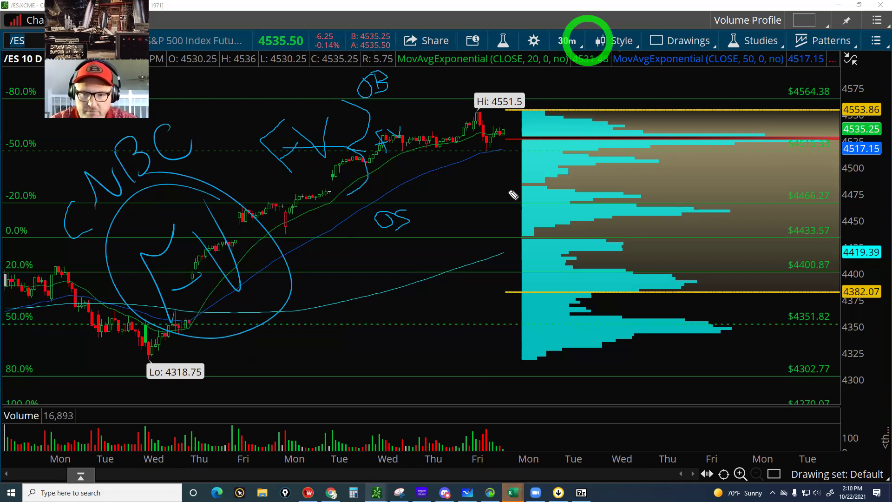
Erase all the handwritten ink annotations from the /ES 30-minute chart
left_click(480, 426)
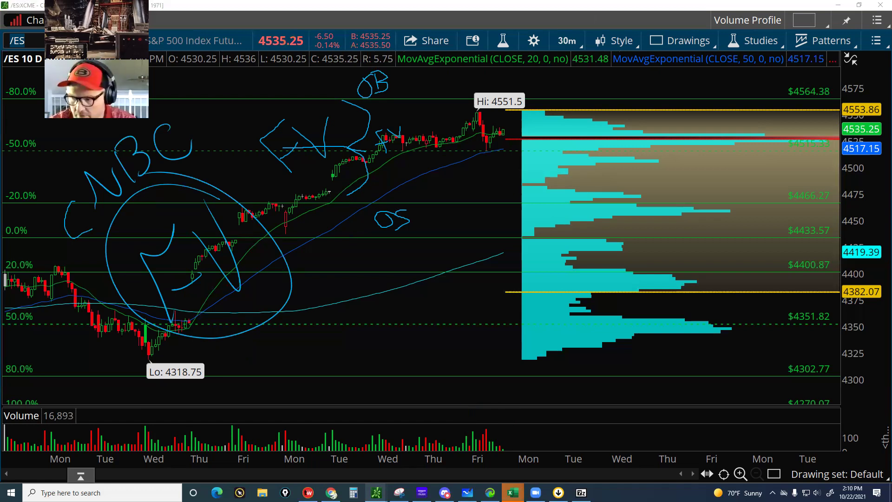
key("e")
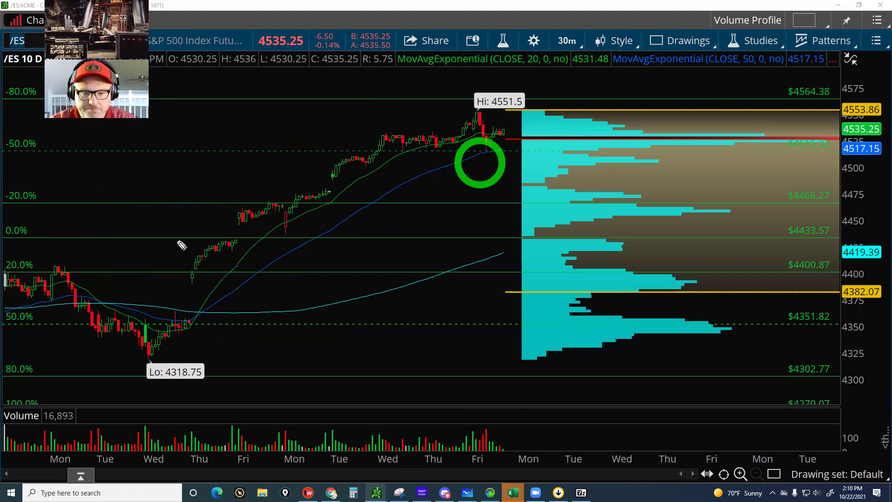
left_click(485, 404)
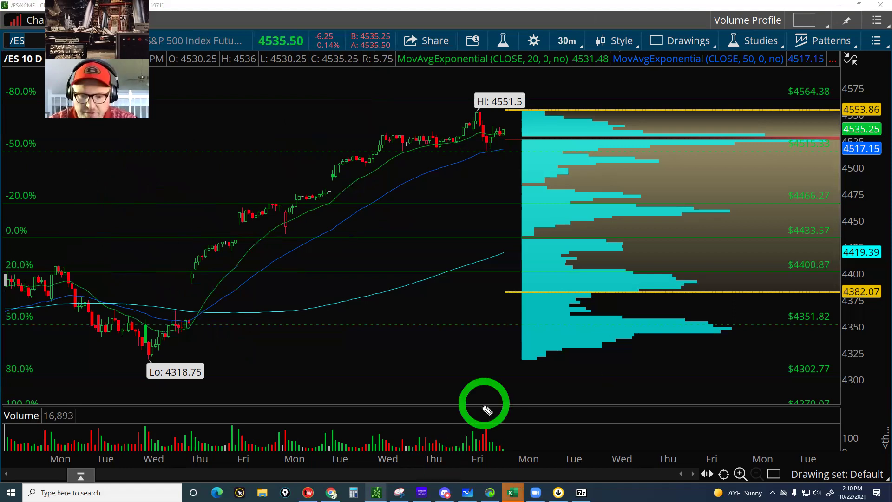
left_click(484, 244)
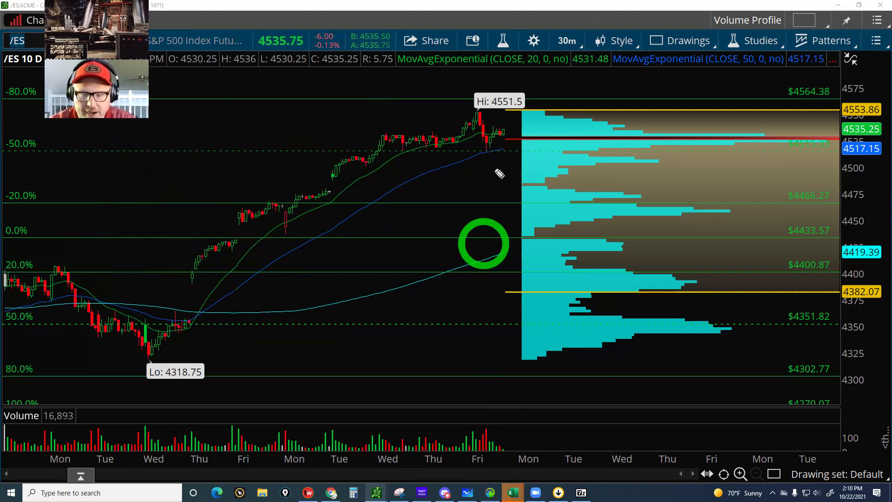
left_click(511, 151)
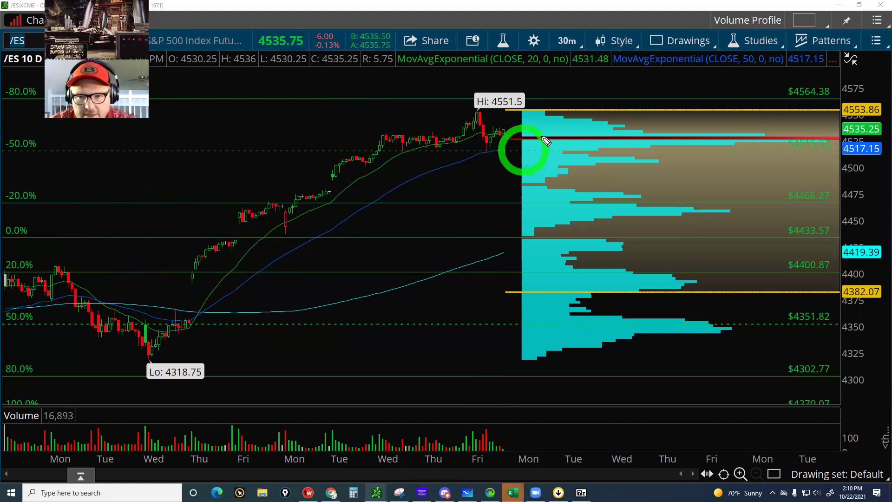
Draw a freehand projected price path from the latest candle, peaking near 4564, dipping to about 4475 and recovering near the following Tuesday
left_click(509, 129)
left_click_drag(518, 129, 611, 134)
mouse_move(655, 112)
left_mouse_down()
mouse_move(673, 99)
mouse_move(685, 114)
left_mouse_up()
mouse_move(717, 156)
left_mouse_down()
mouse_move(739, 190)
mouse_move(757, 179)
left_mouse_up()
left_click_drag(825, 127, 829, 117)
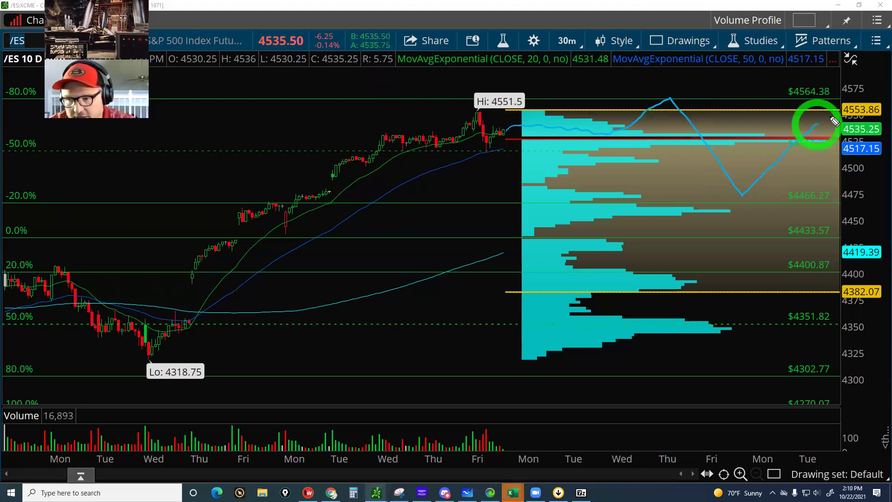
Draw freehand upper and lower boundary curves around the projected price path, starting at the latest candle
left_click(646, 158)
left_click(516, 151)
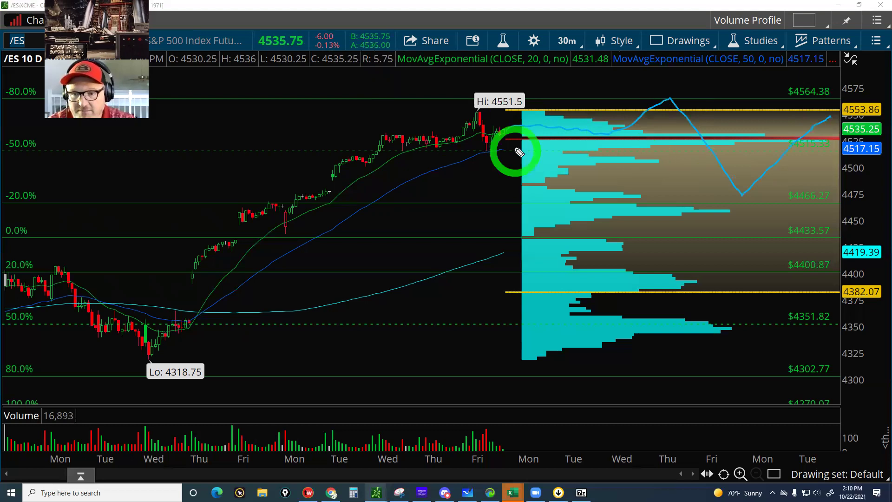
left_click(500, 128)
left_click_drag(598, 93, 790, 101)
left_click_drag(498, 133, 639, 195)
left_click_drag(841, 205, 833, 201)
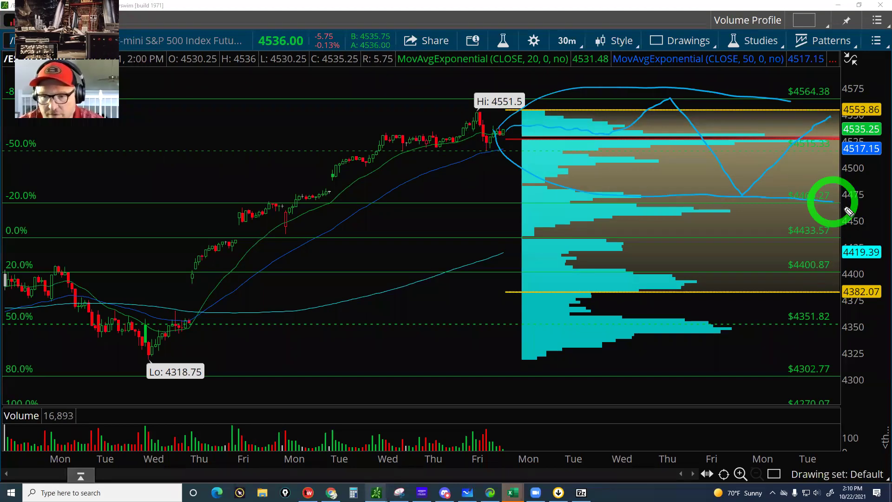
Erase the projected price path and its boundary curves from the /ES chart
left_click(567, 342)
left_click(519, 490)
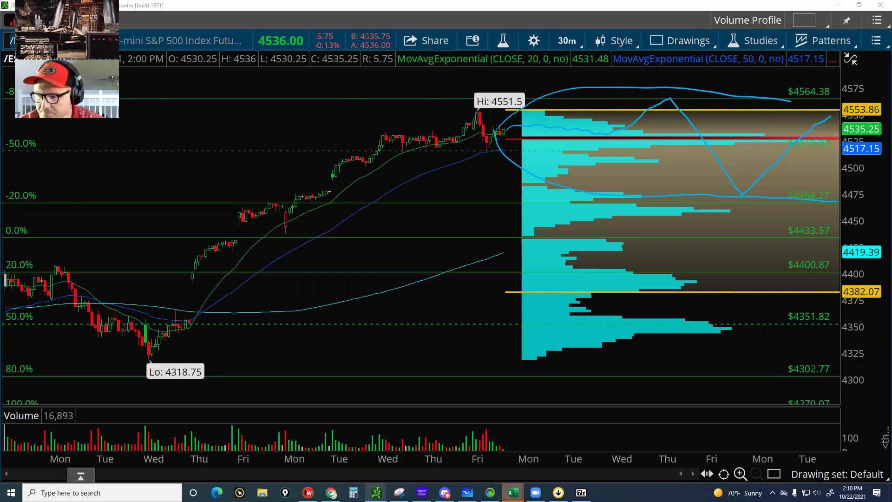
key("e")
Switch to the TQQQ AIM EMPIRE workbook in Excel and decline updating its external links
left_click(506, 492)
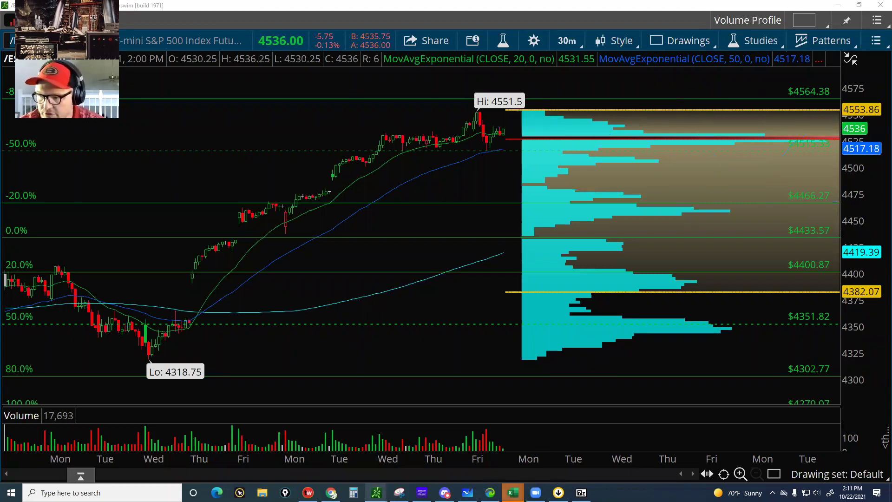
left_click(562, 492)
left_click(514, 491)
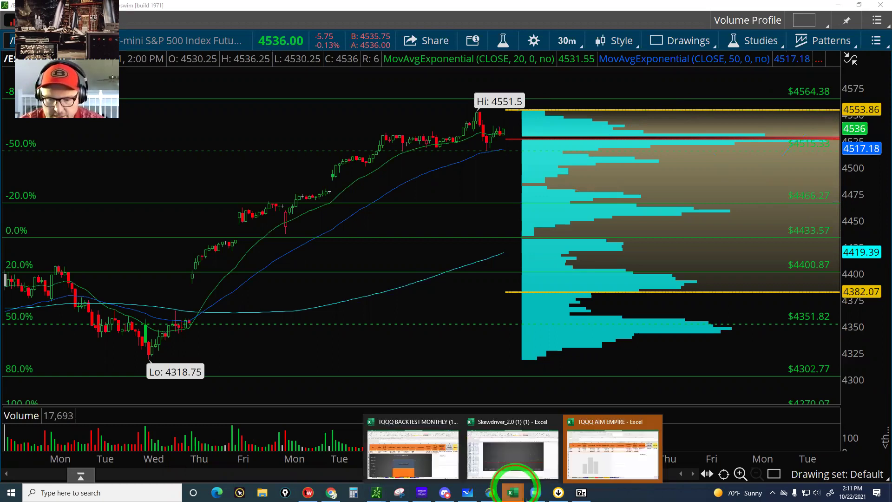
left_click(327, 384)
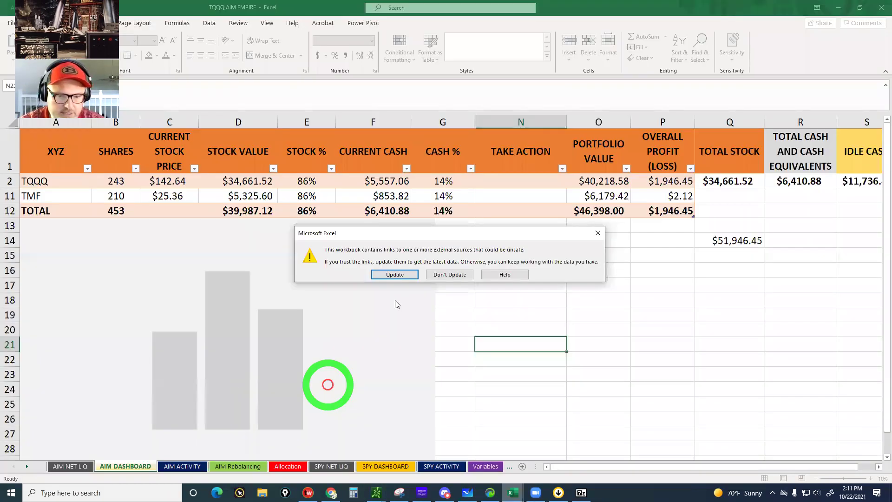
left_click(444, 278)
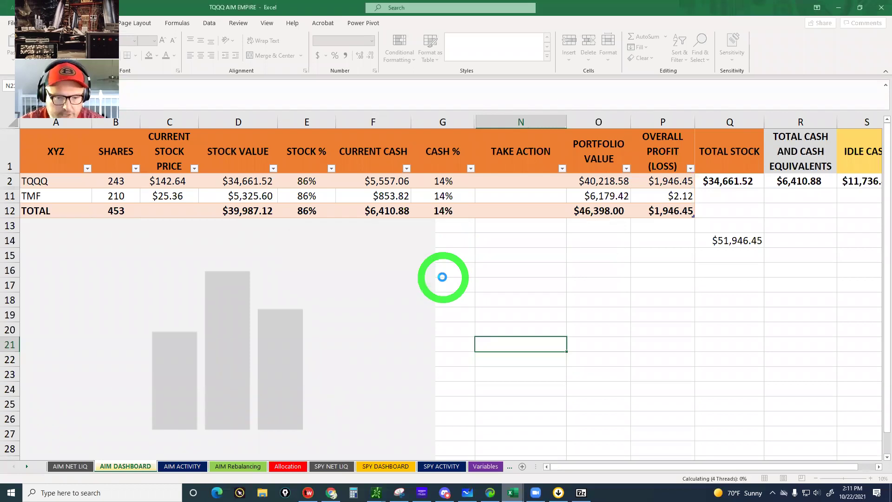
Switch to the Skewdriver_2.0 workbook and show its SKEW sheet
mouse_move(499, 491)
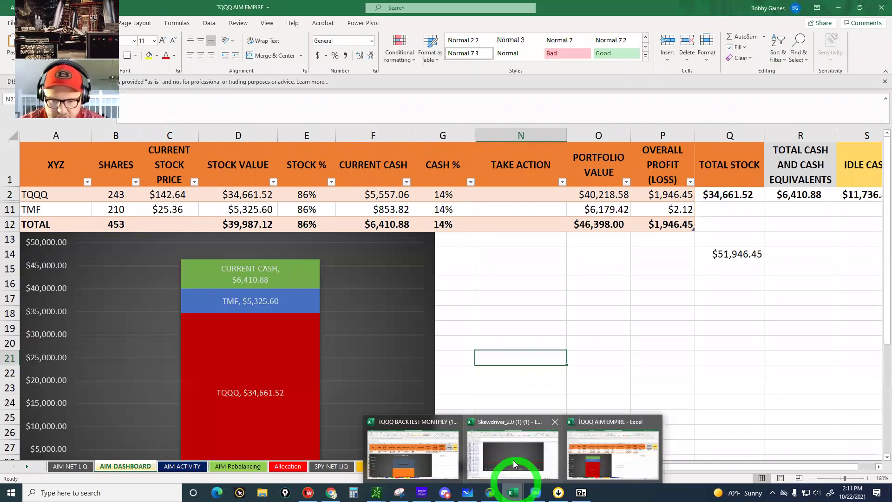
left_click(512, 458)
left_click(55, 436)
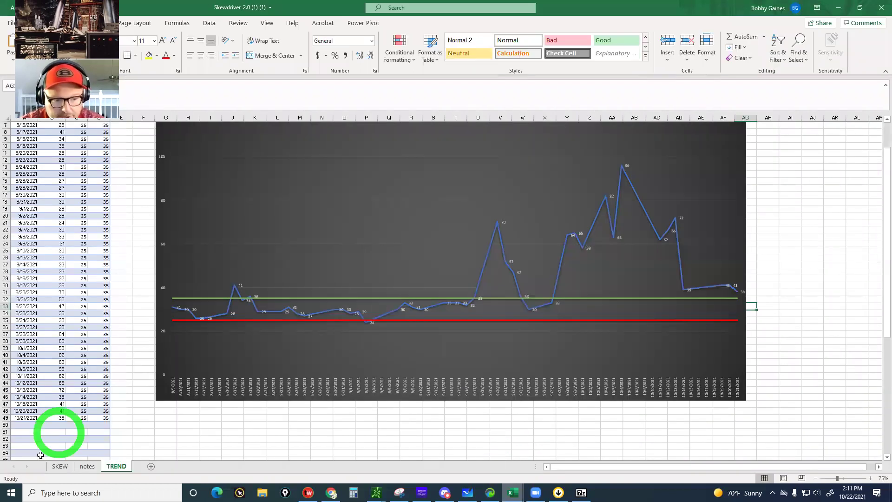
left_click(26, 465)
left_click(56, 467)
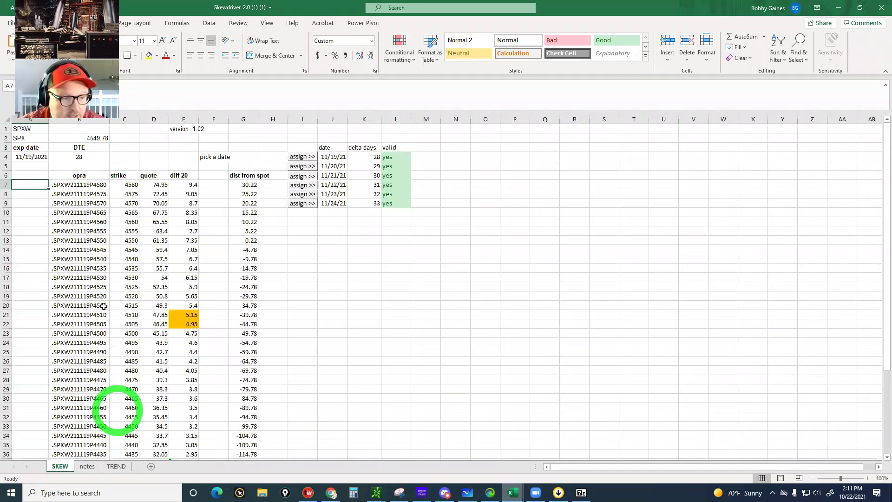
Assign the 11/21/21 expiration date to the put skew table and check its quote and diff 20 columns
left_click(302, 177)
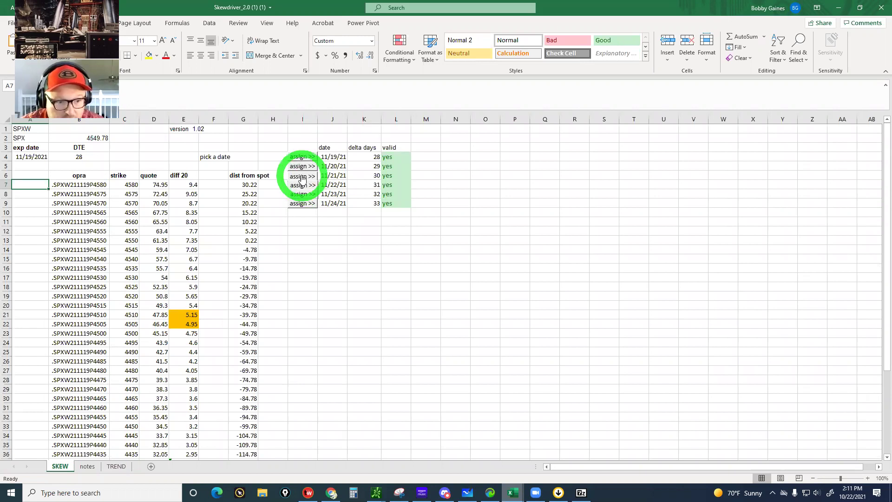
left_click(175, 310)
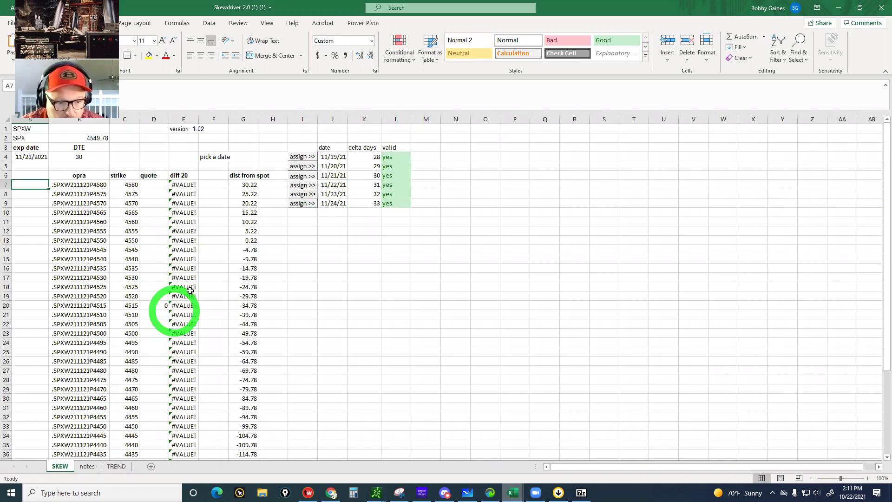
left_click(148, 425)
left_click(183, 306)
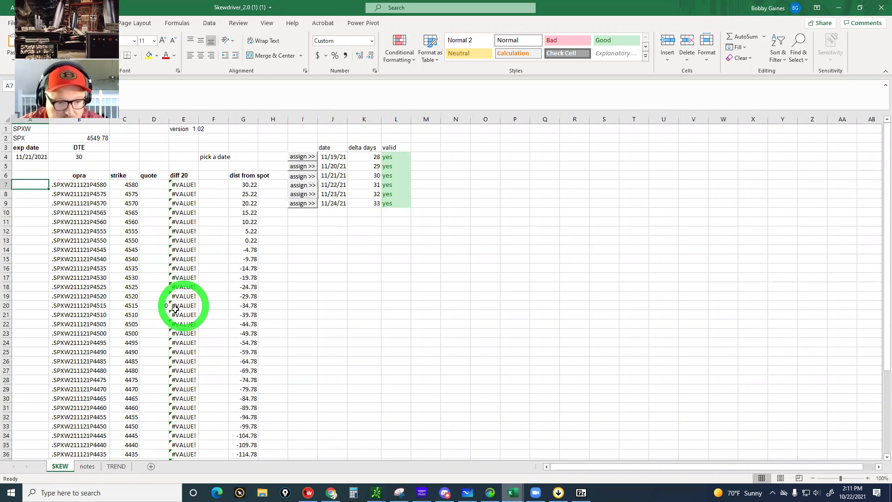
left_click(339, 177)
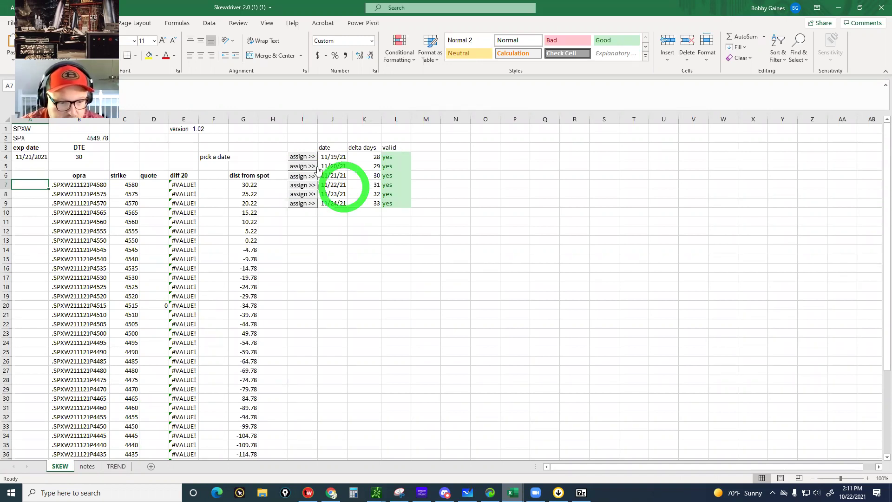
Try the 11/20/21 expiration date in the put skew table, and assign 11/22/21 in its place
left_click(301, 167)
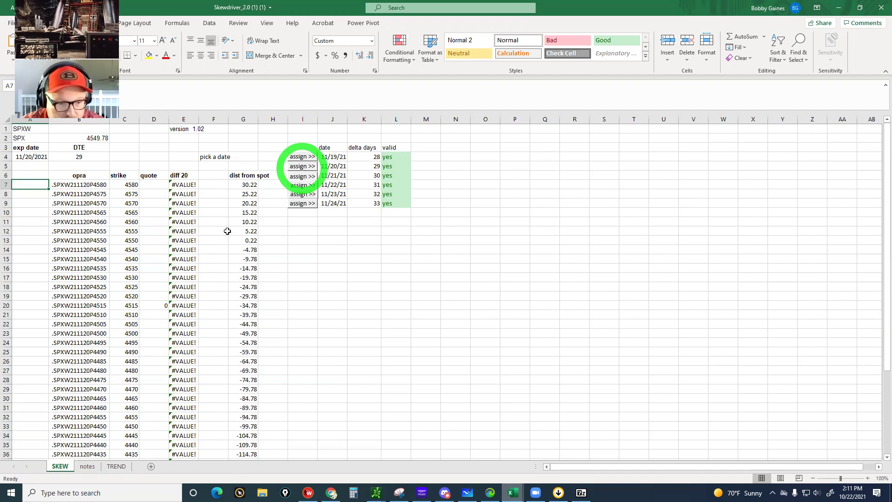
left_click(232, 377)
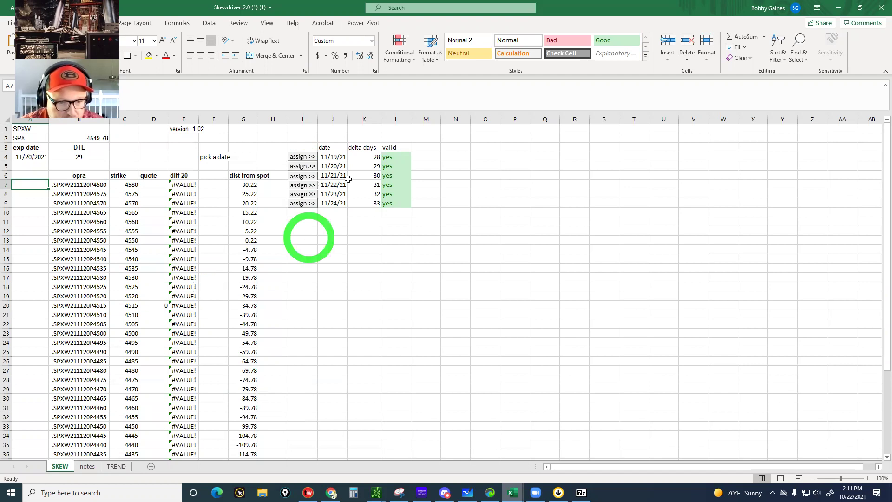
left_click(303, 185)
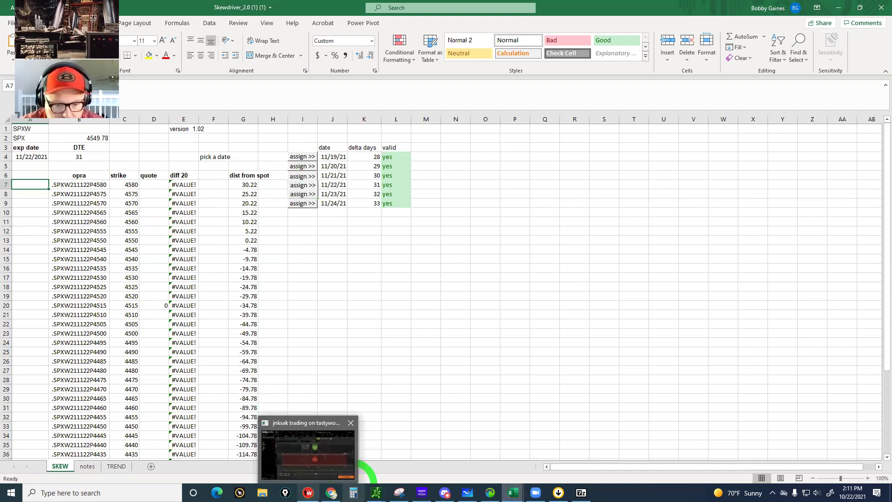
Switch to the main thinkorswim window, load the S&P 500 Index option chain and check its mid to late November expirations
mouse_move(376, 492)
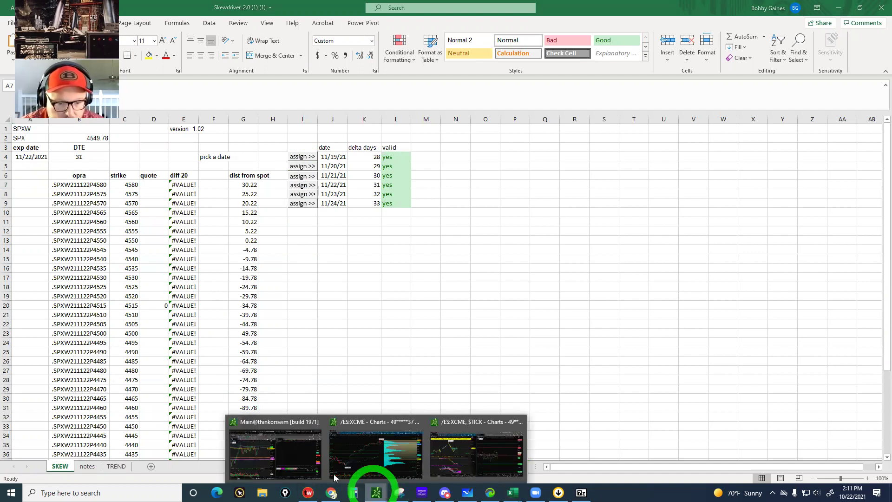
left_click(291, 450)
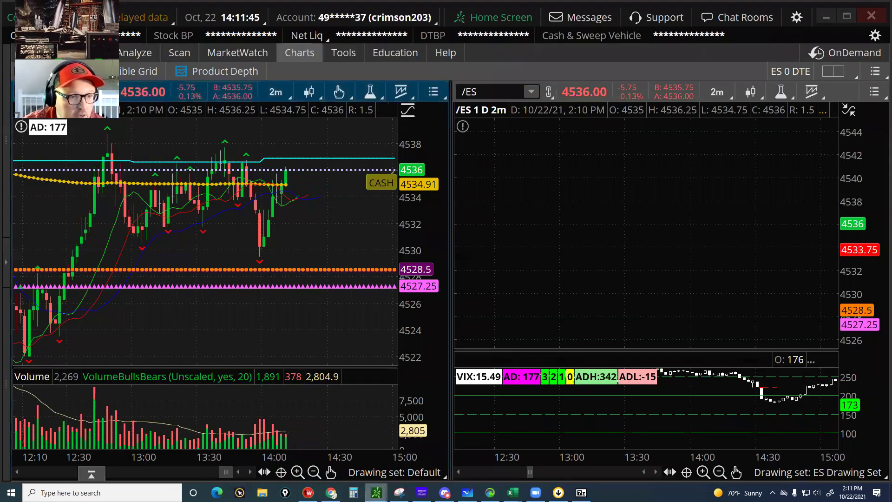
left_click(93, 53)
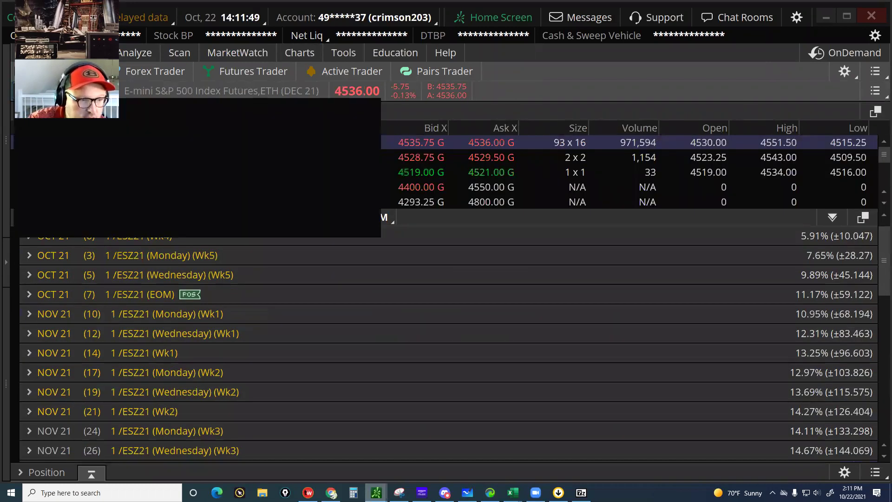
key("Return")
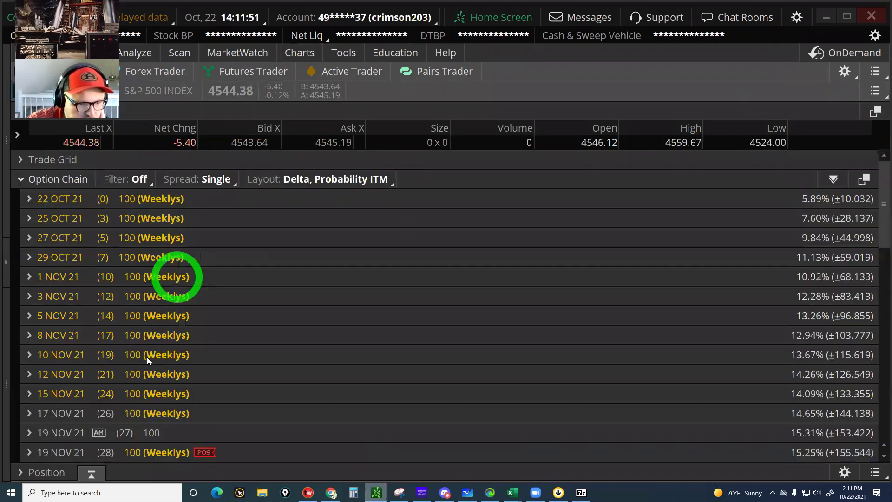
scroll(143, 368, "down", 2)
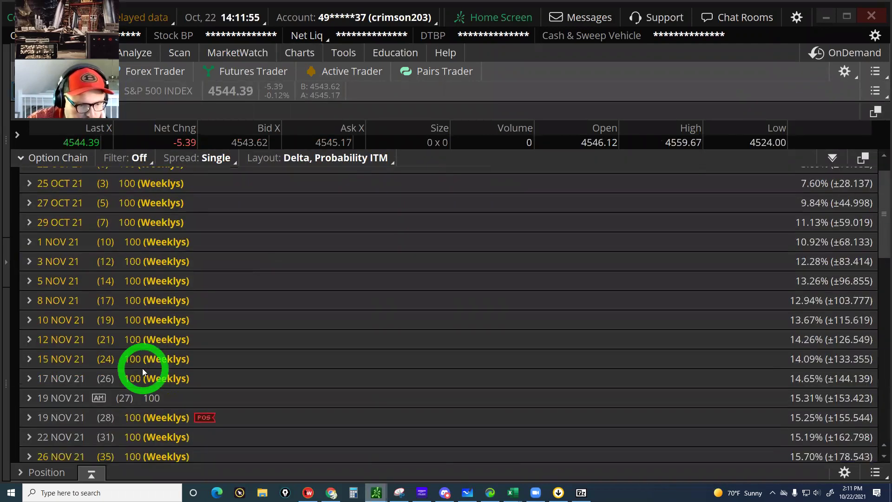
scroll(99, 402, "down", 2)
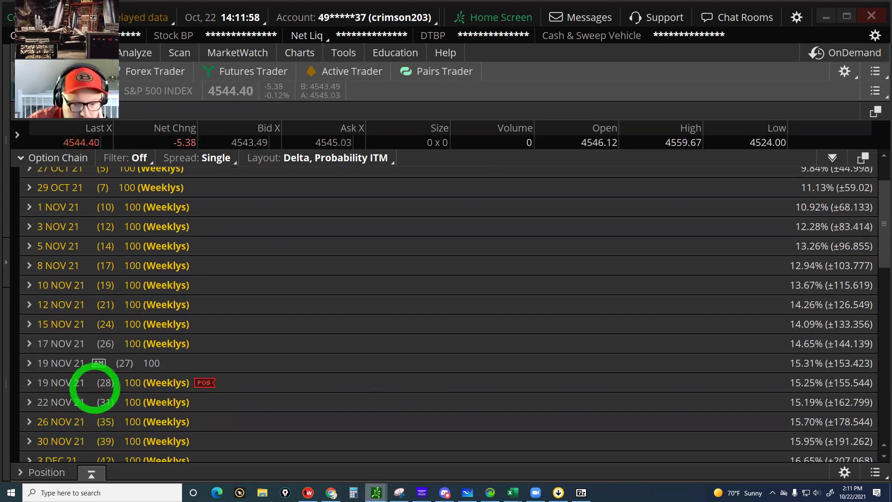
Return to the Skewdriver_2.0 workbook in Excel and reassign the 11/22/21 expiration date on the SKEW sheet
mouse_move(371, 484)
mouse_move(445, 487)
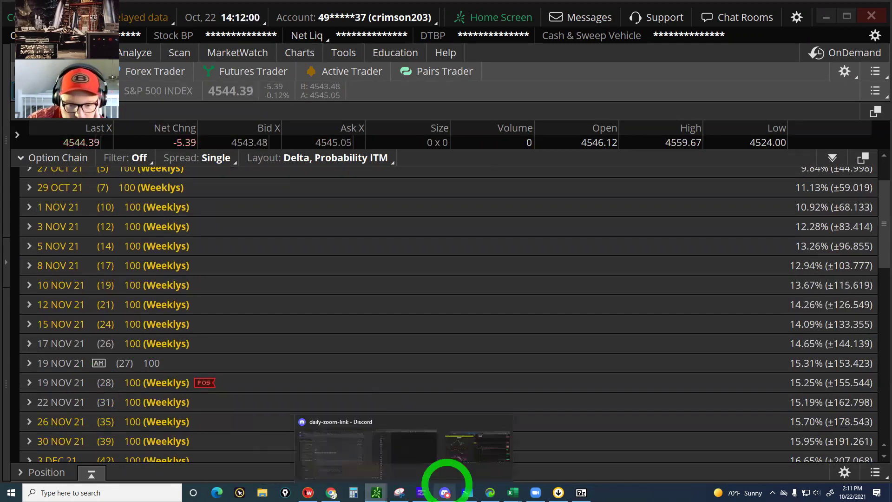
mouse_move(529, 489)
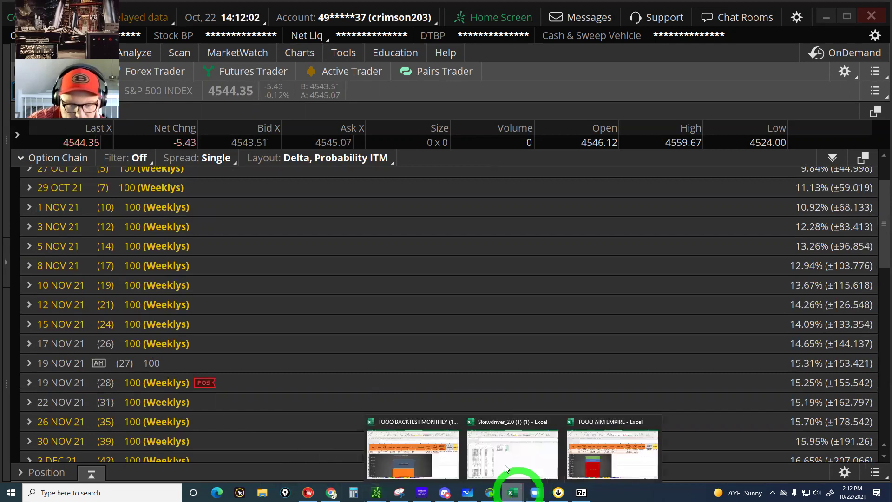
left_click(503, 463)
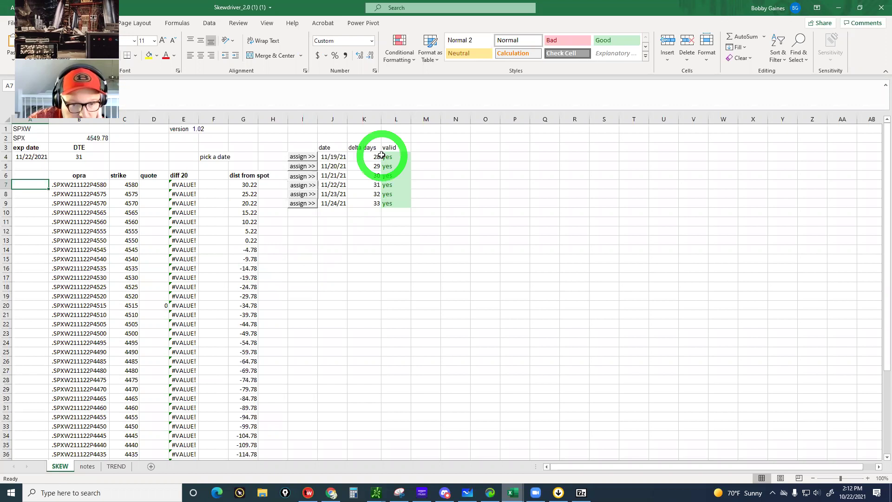
left_click(304, 187)
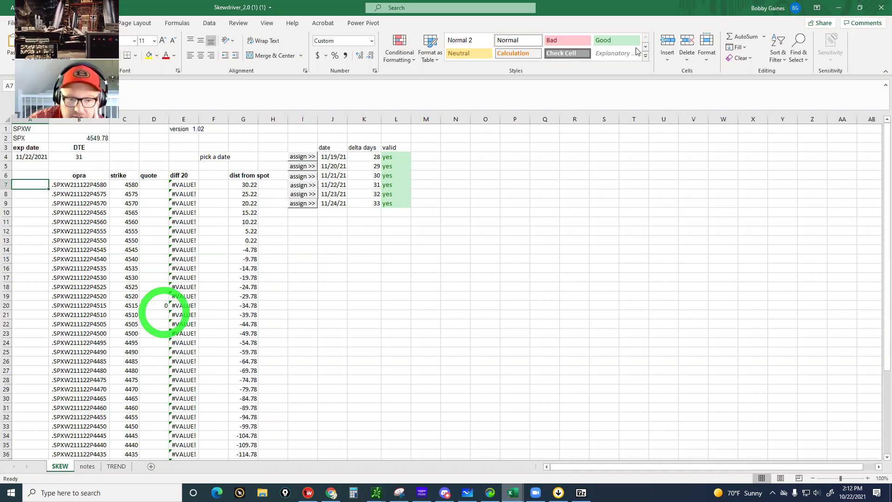
Close the Skewdriver_2.0 workbook
left_click(880, 8)
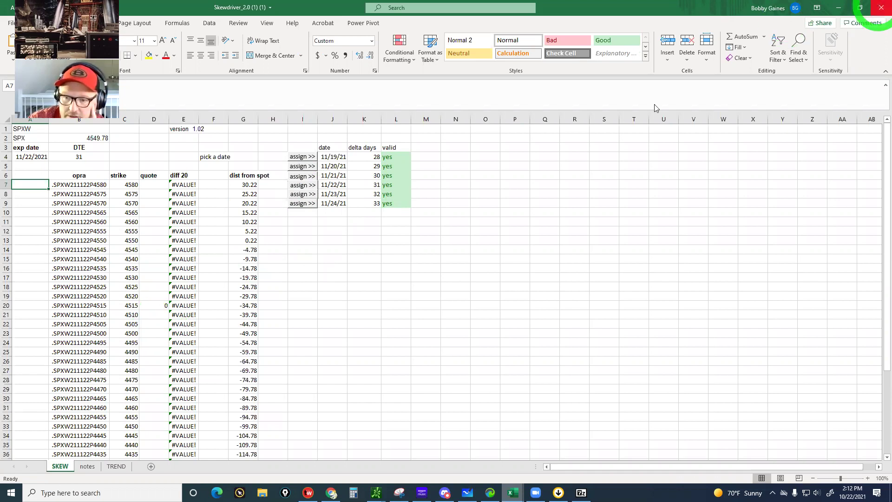
left_click(448, 257)
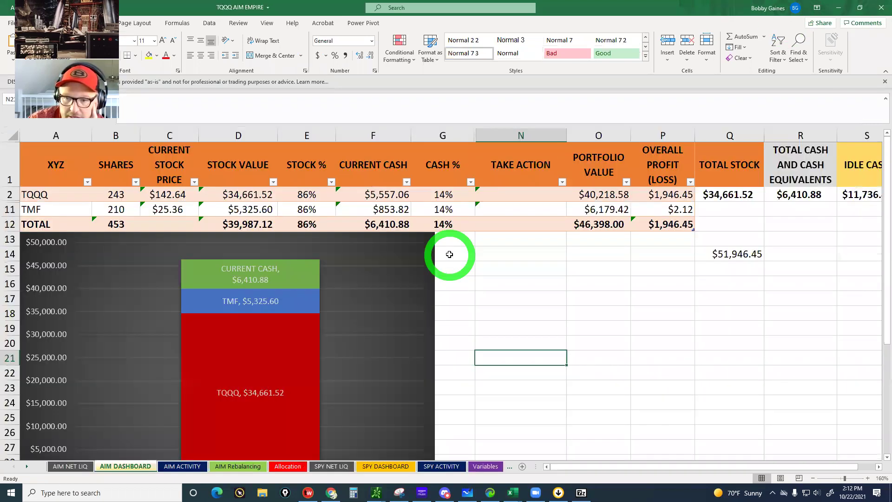
Close the TQQQ AIM EMPIRE workbook, and close TQQQ BACKTEST MONTHLY (1) without saving its changes
left_click(880, 9)
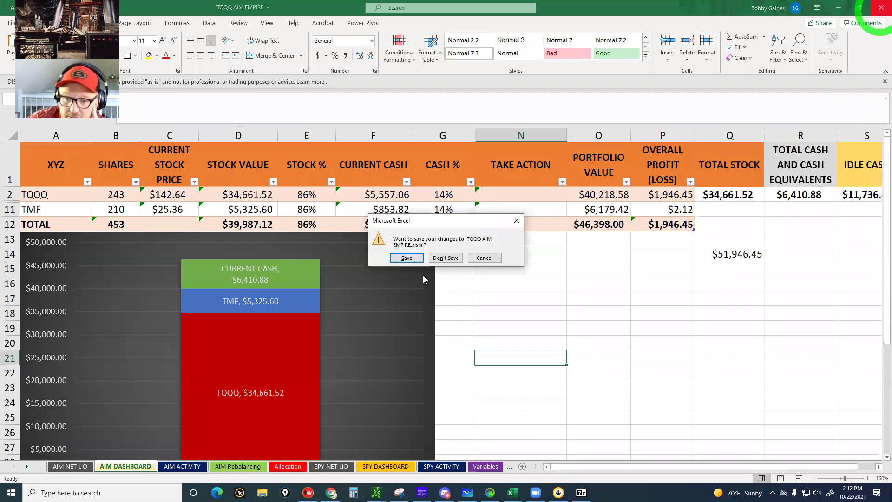
left_click(455, 259)
left_click(869, 29)
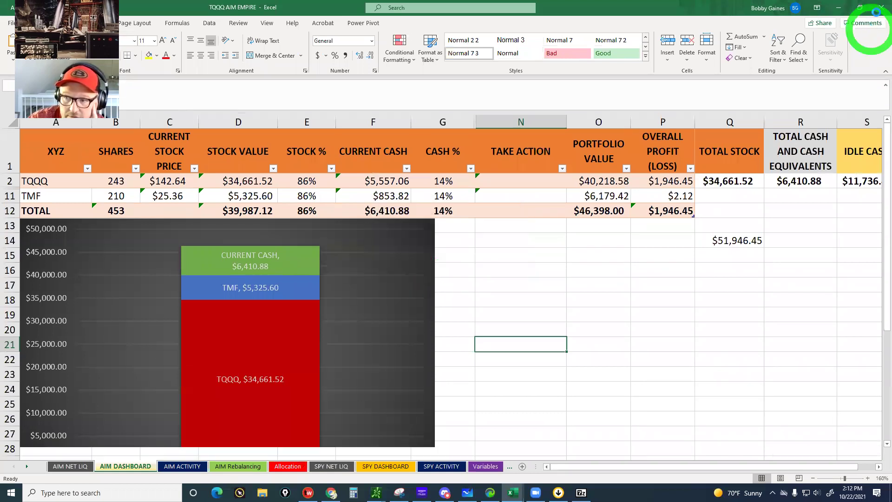
left_click(879, 8)
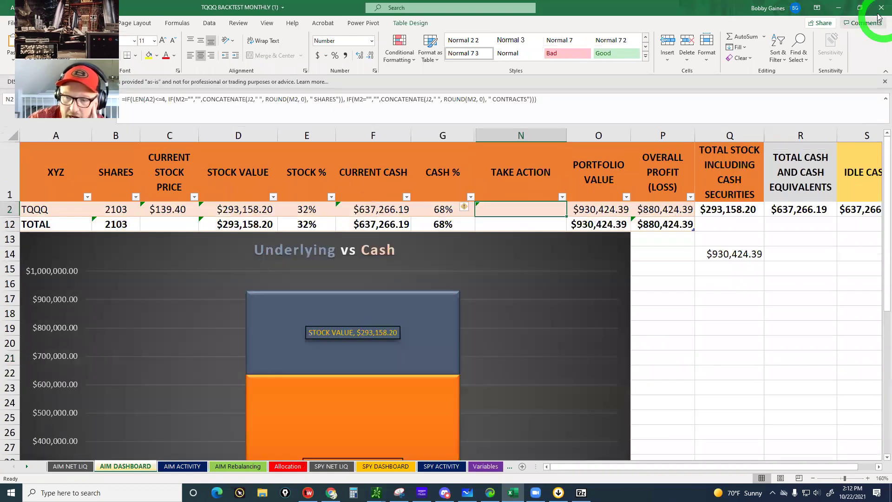
left_click(881, 8)
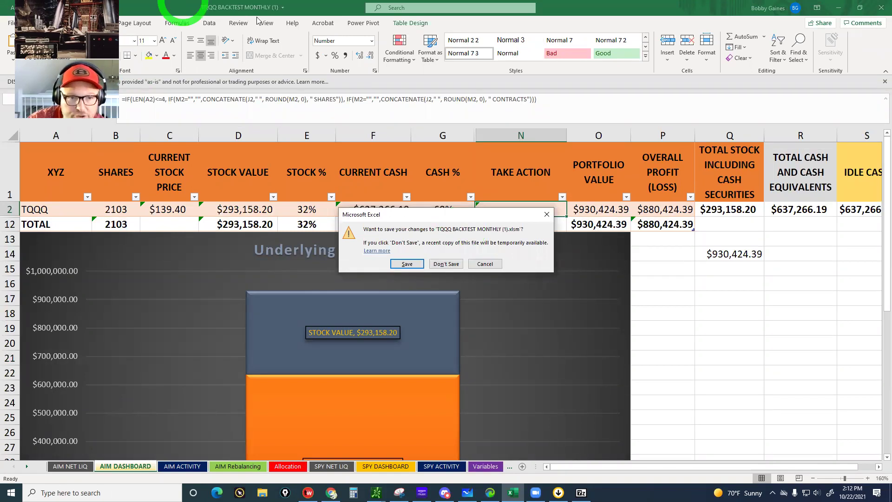
left_click(442, 267)
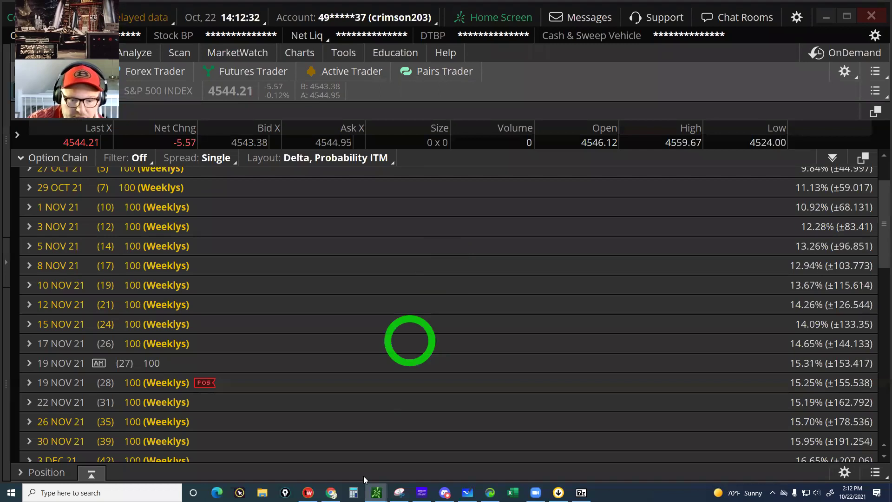
Reopen the Skewdriver_2.0 (1) (1) workbook in Excel and assign the 11/22/21 expiration date on the SKEW sheet
mouse_move(331, 494)
mouse_move(376, 492)
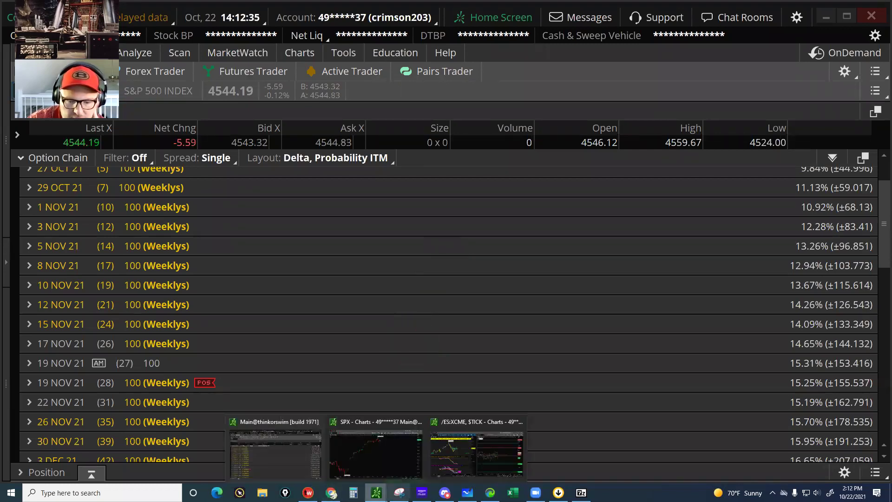
left_click(513, 492)
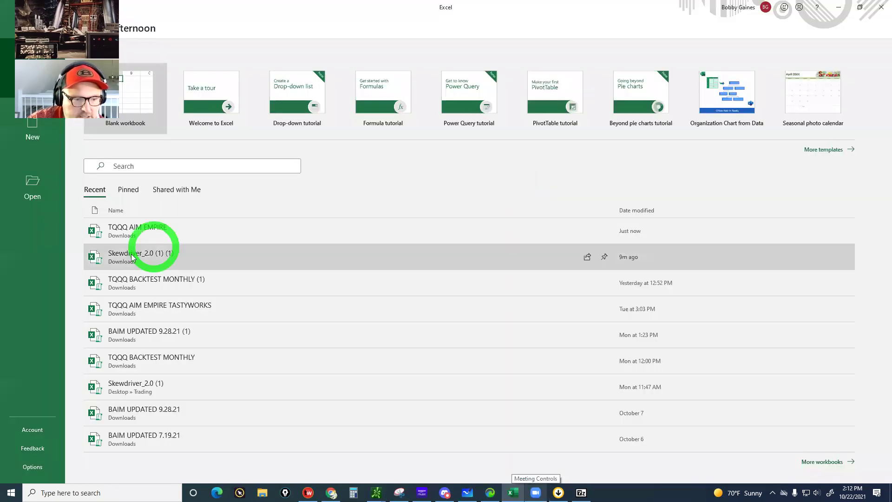
left_click(131, 260)
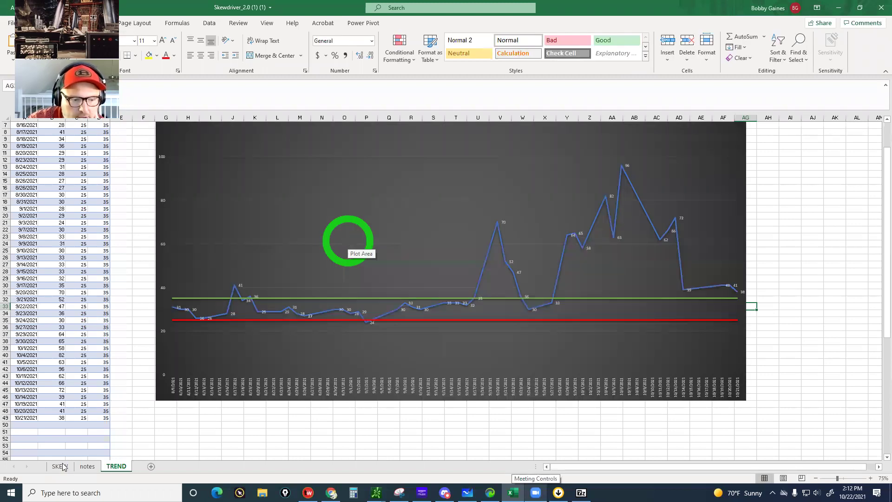
left_click(60, 466)
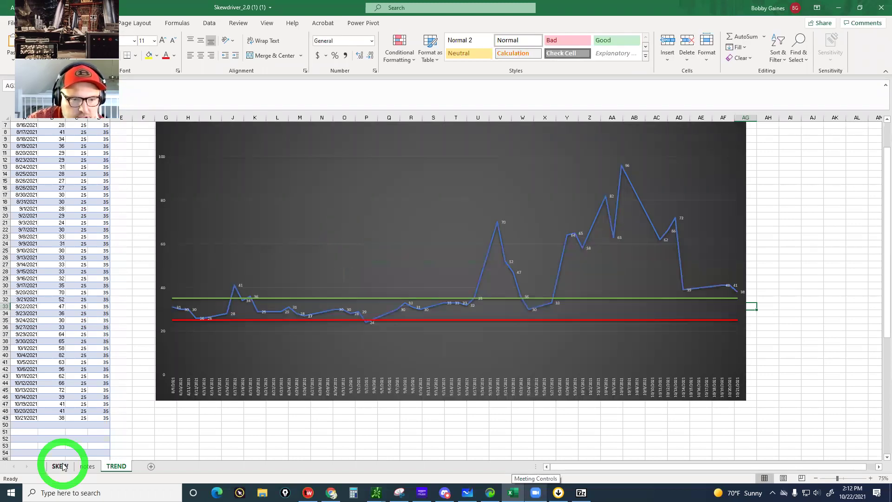
left_click(306, 188)
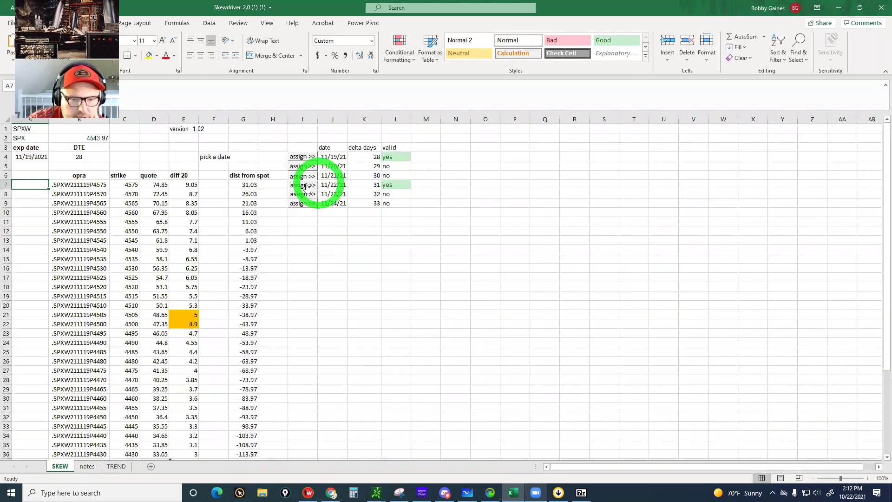
left_click(218, 272)
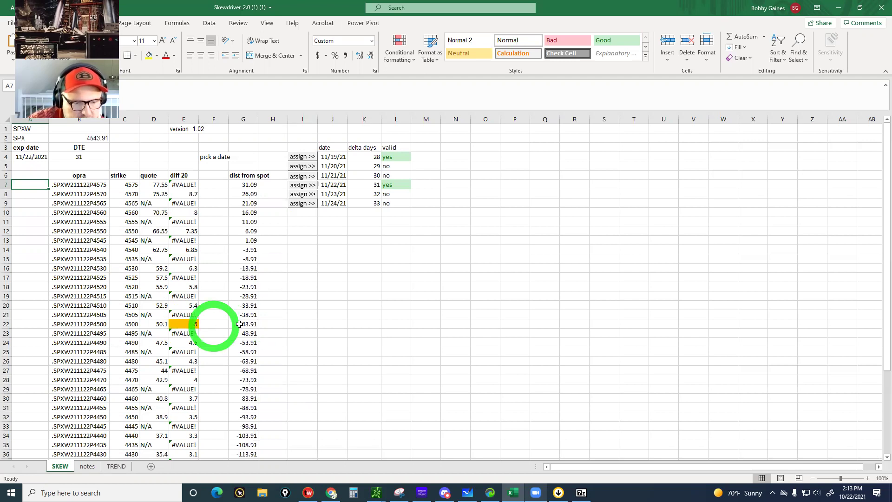
Assign the 11/19/21 expiration to compare its put price differences, and switch back to 11/22/21
left_click(302, 158)
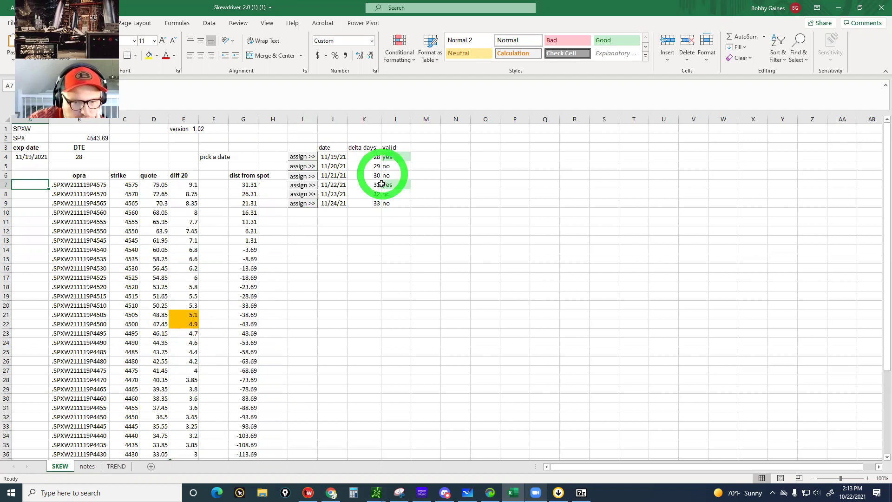
left_click(311, 183)
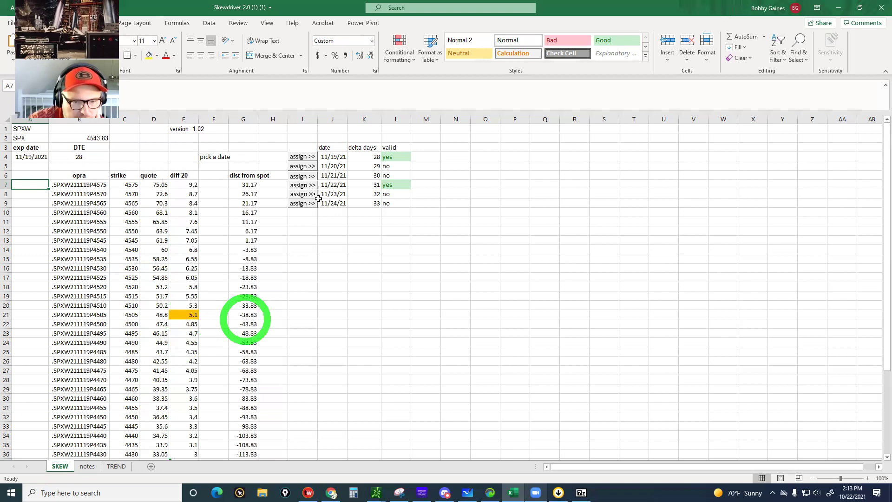
left_click(306, 186)
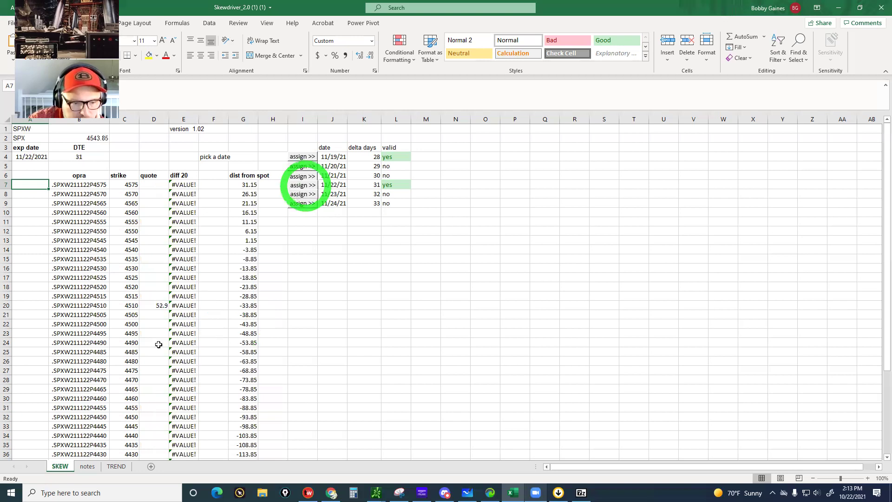
left_click(164, 329)
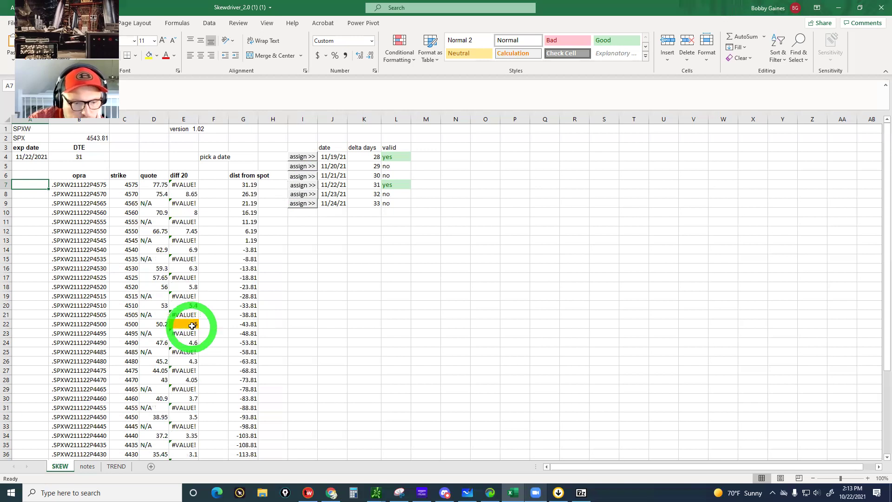
Add a 10/22/21 entry with a value of 43 to the TREND sheet's table, and save and close the workbook
left_click(112, 467)
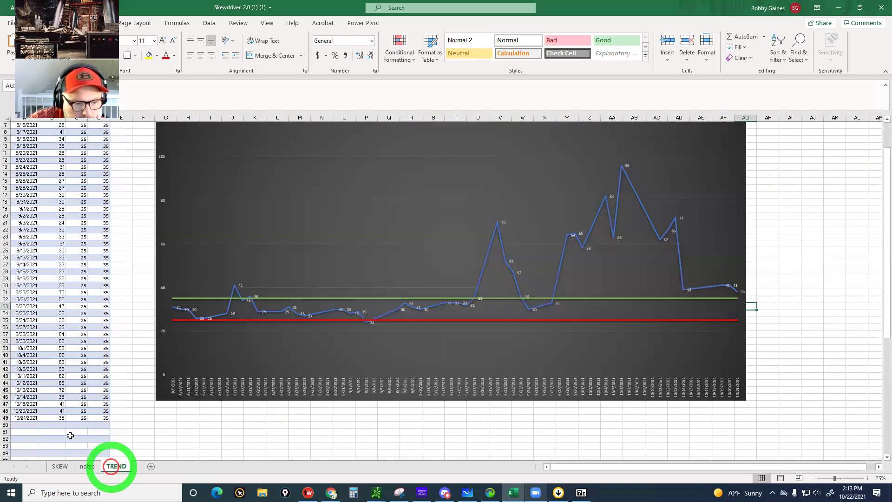
left_click(20, 423)
type("10/")
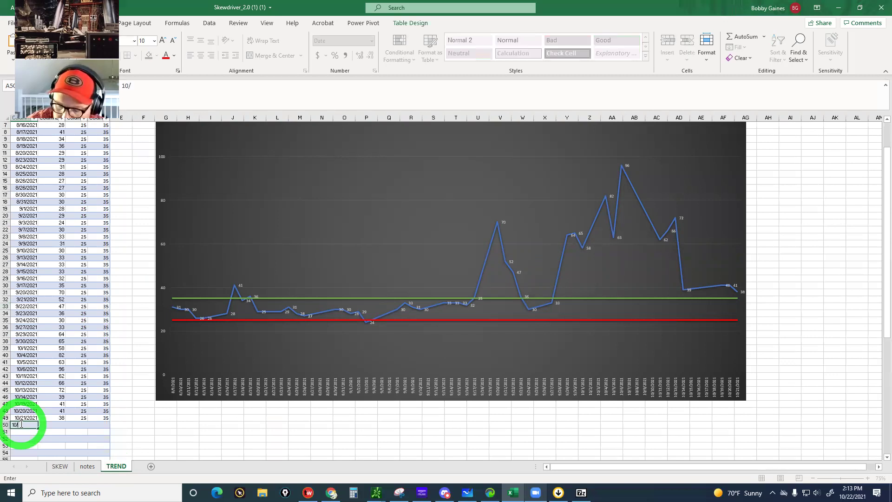
type("22/21")
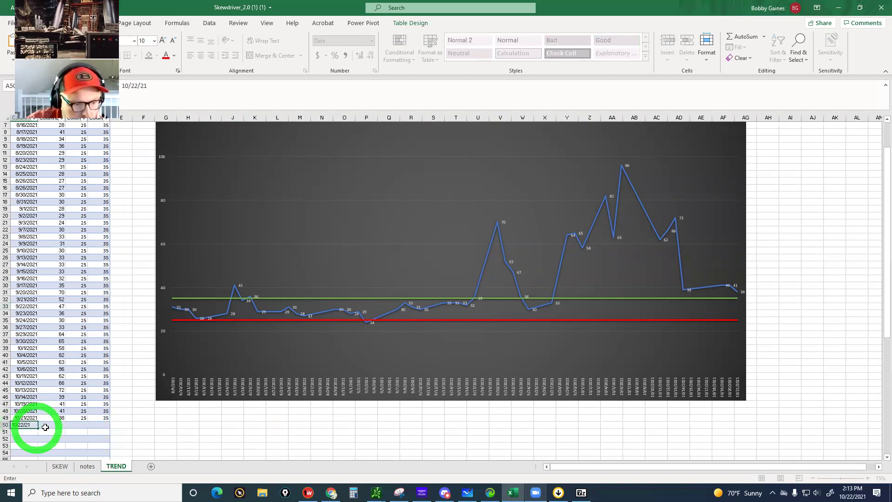
left_click(53, 426)
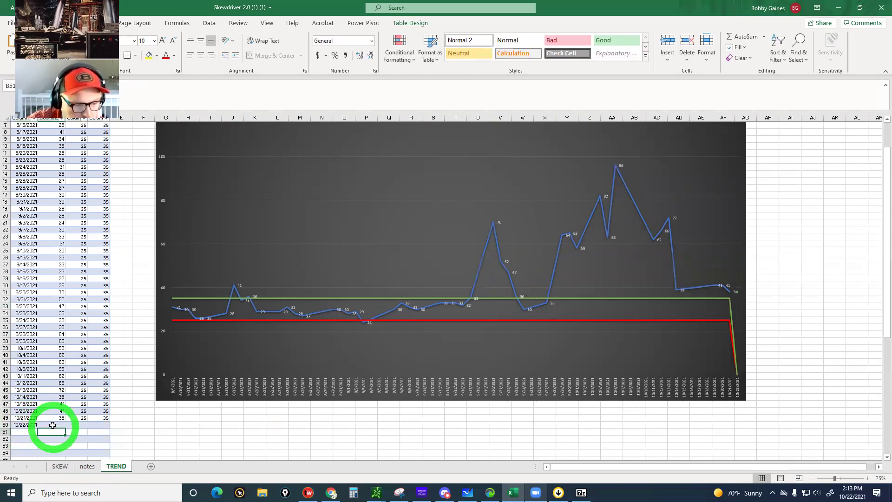
type("43")
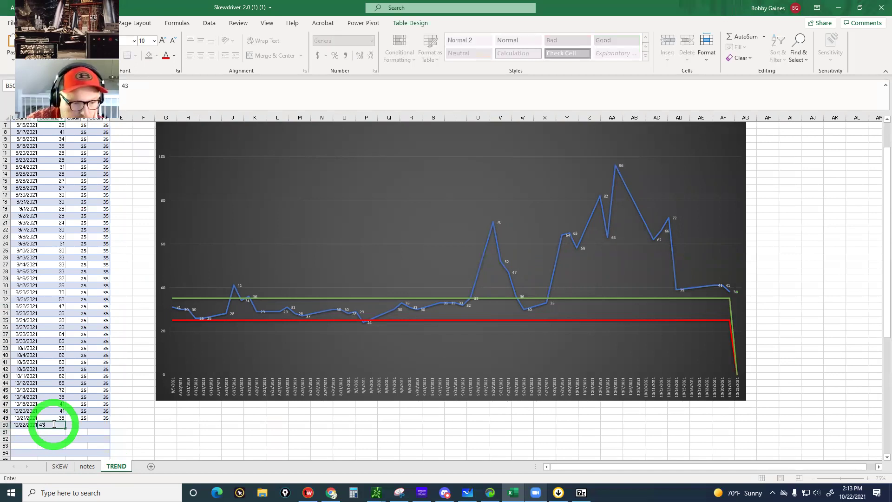
left_click(99, 432)
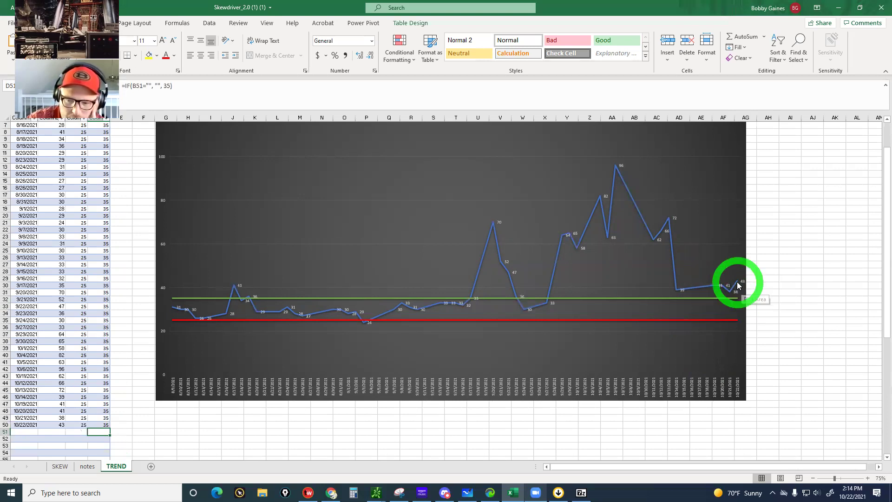
mouse_move(740, 282)
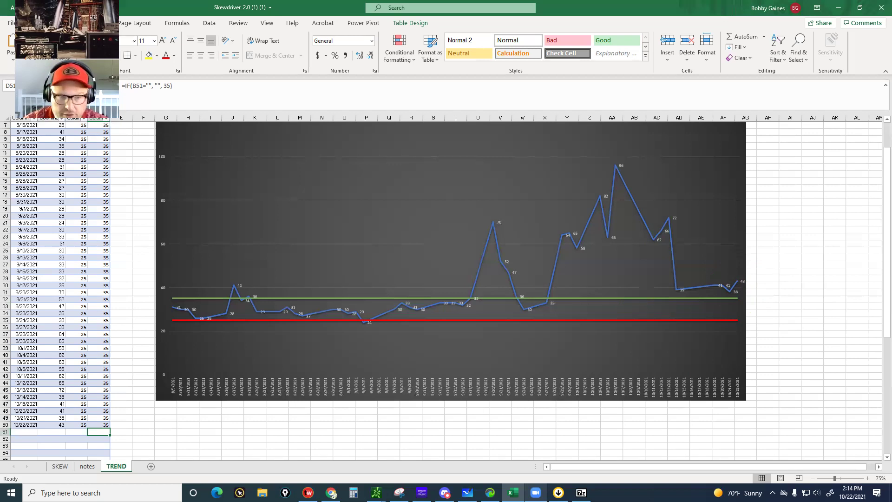
left_click(881, 8)
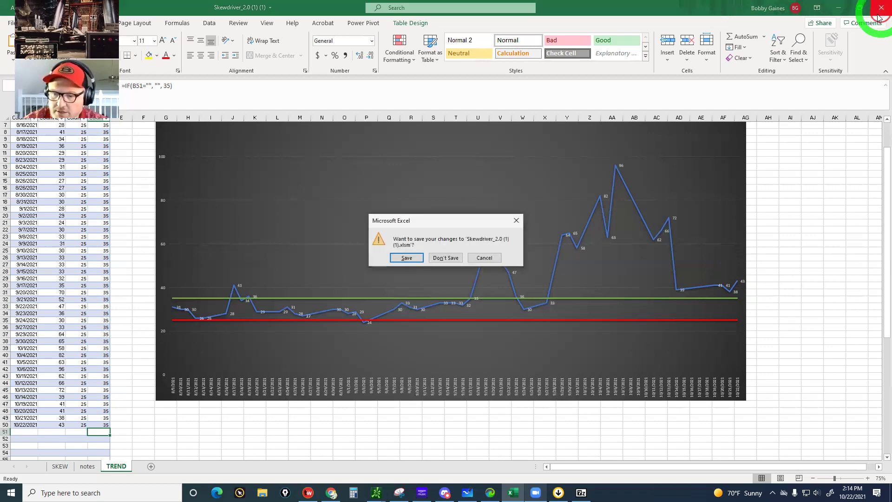
left_click(407, 259)
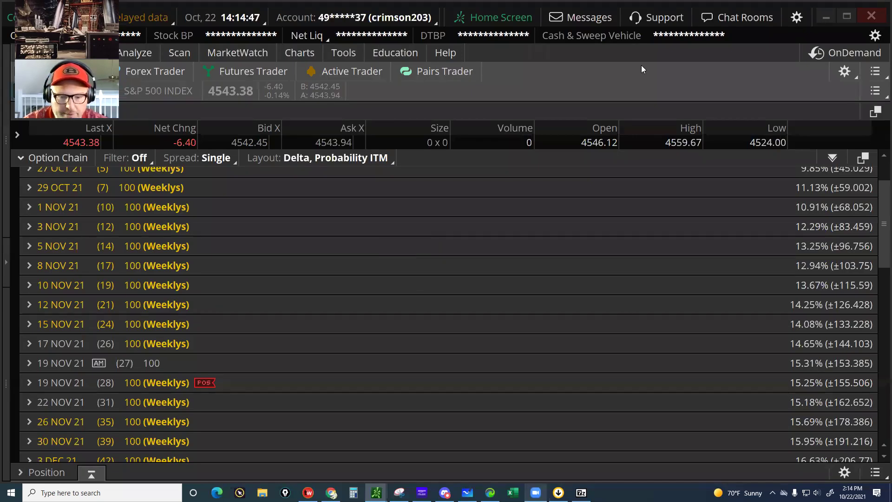
Show the charts in the main thinkorswim window, and switch to the separate SPX chart window
left_click(464, 494)
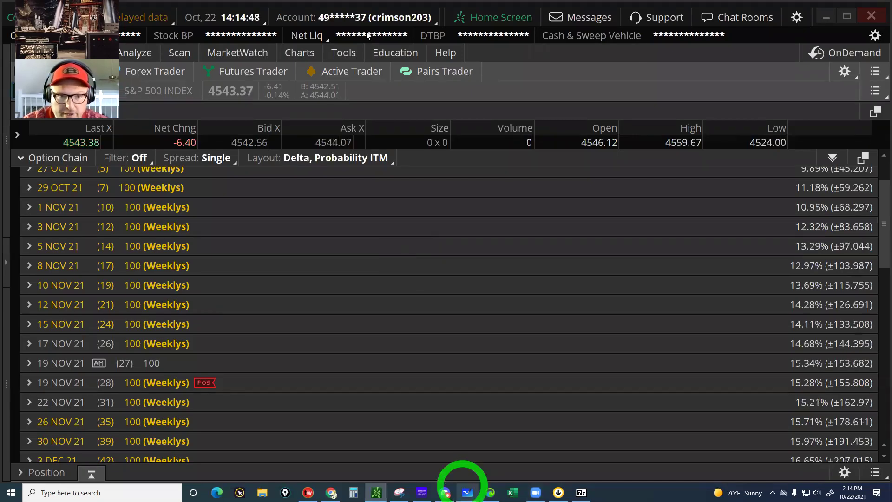
left_click(304, 52)
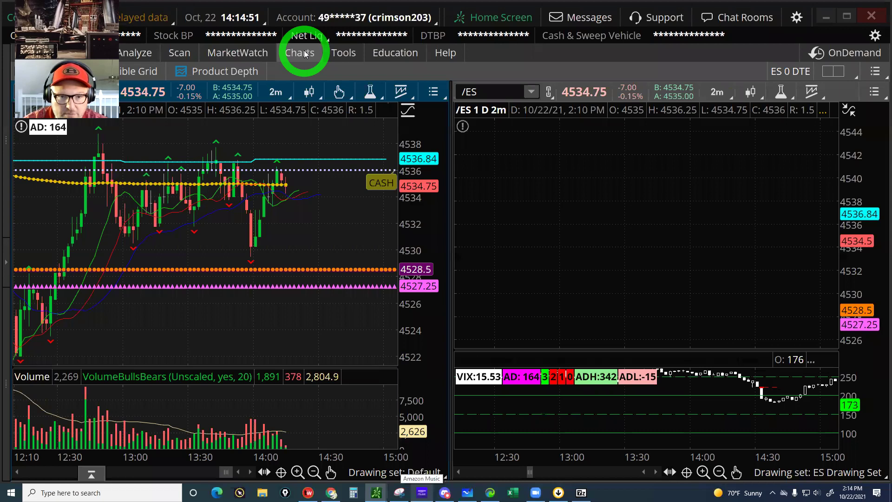
left_click(311, 92)
left_click(362, 156)
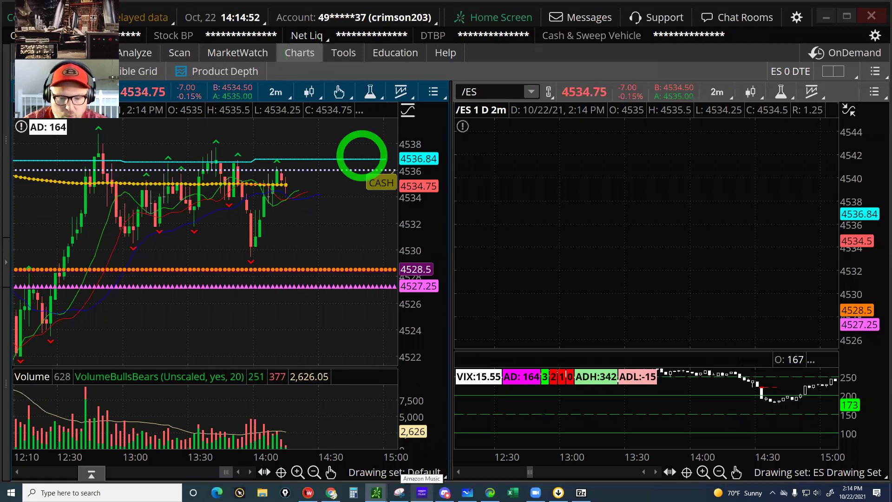
left_click(376, 492)
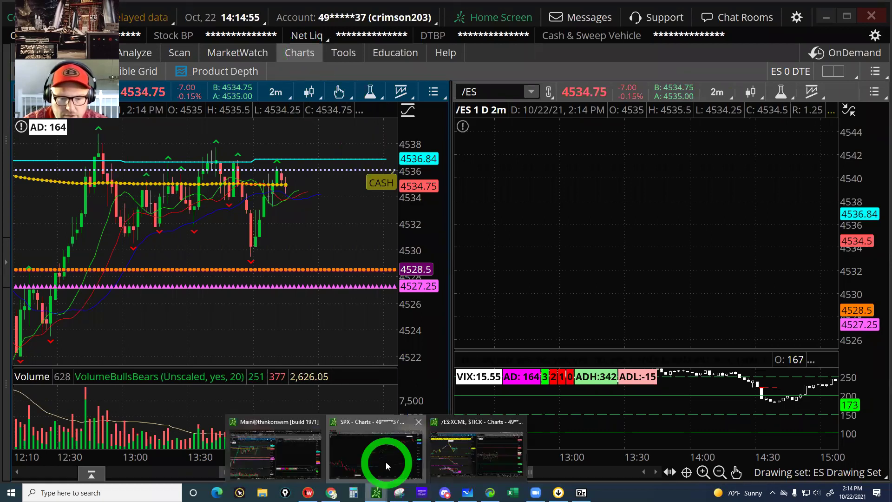
left_click(384, 462)
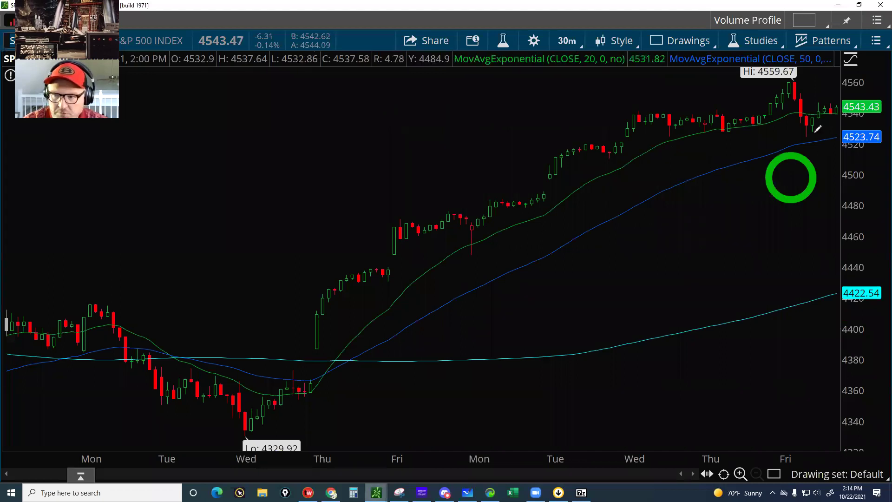
Examine Friday's candles on the 30-minute SPX chart against the moving averages and the preceding uptrend
left_click(835, 114)
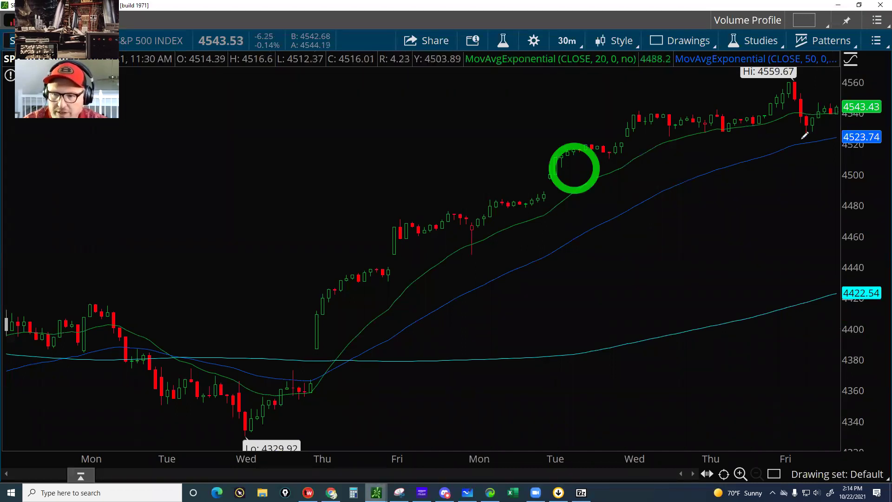
left_click(830, 110)
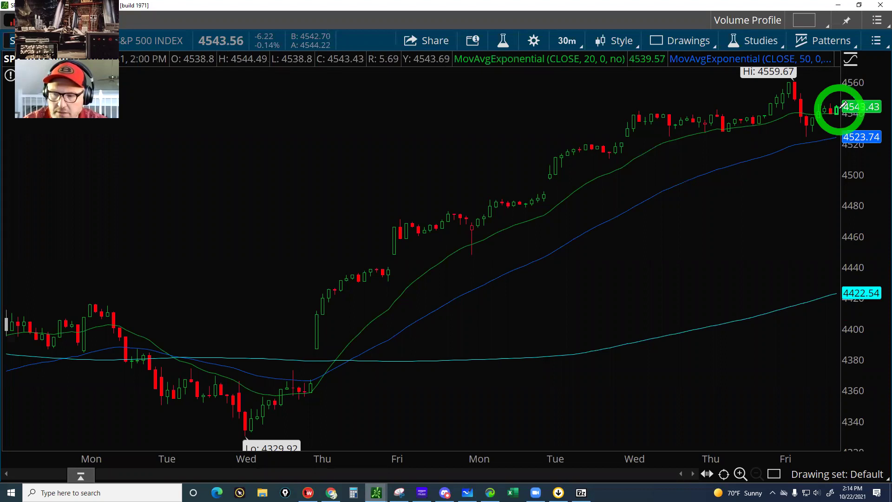
left_click(844, 129)
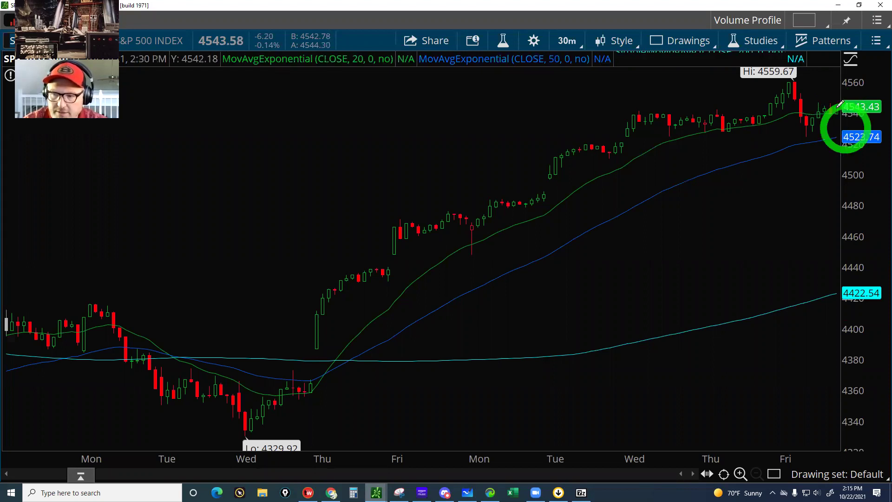
left_click(561, 188)
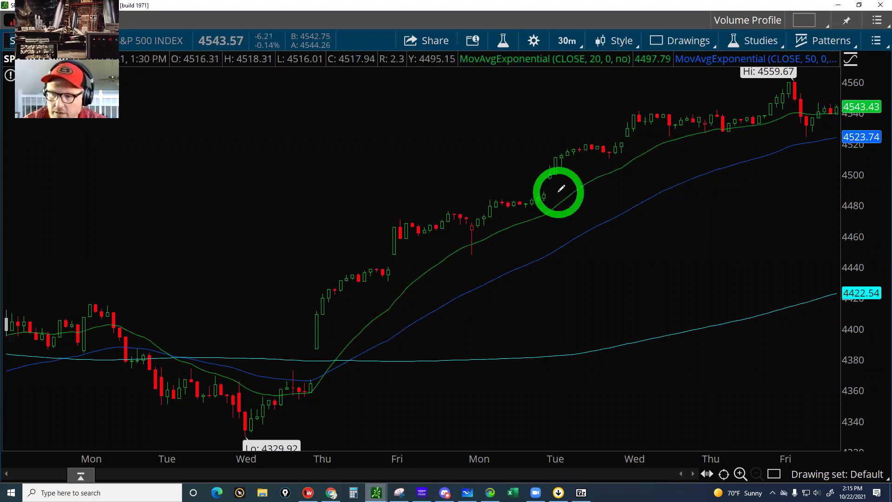
left_click(669, 166)
left_click(836, 111)
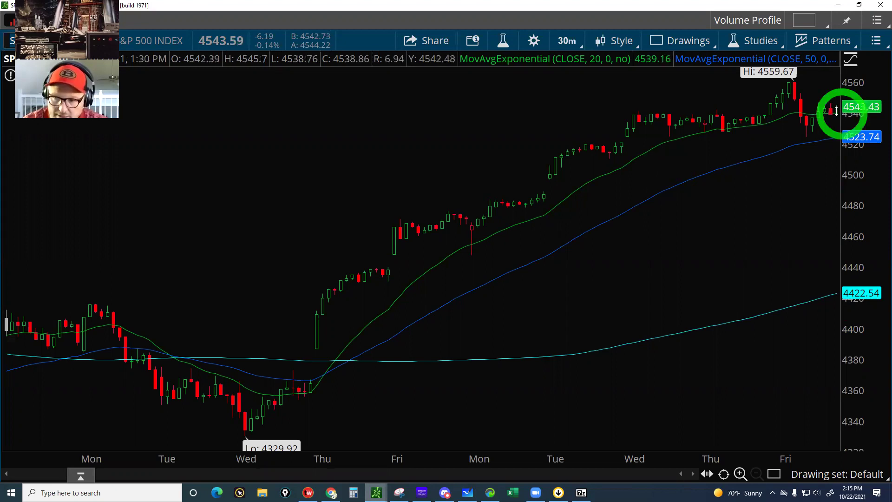
left_click(197, 290)
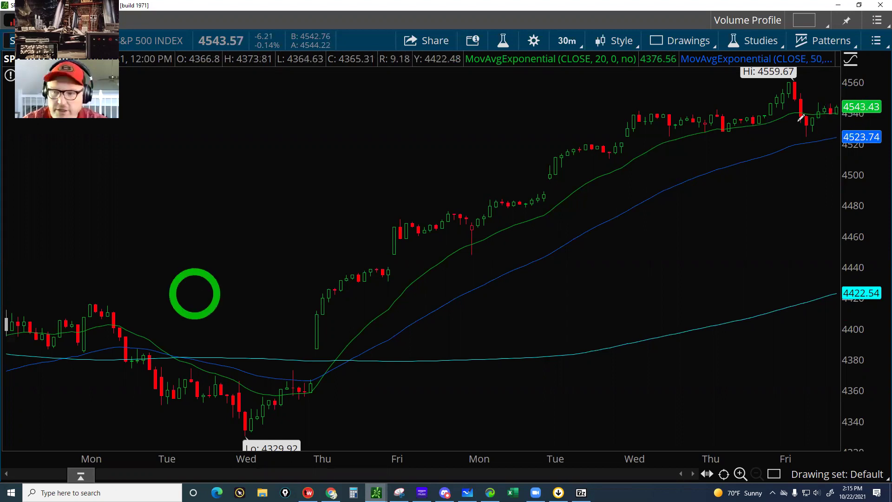
Minimize the SPX chart window and switch from thinkorswim to the new tab in Google Chrome
left_click(837, 7)
left_click(837, 7)
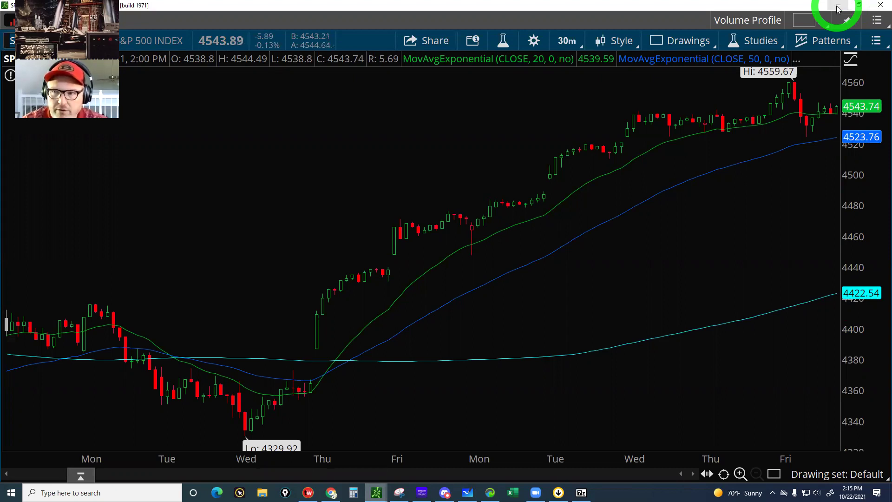
left_click(838, 6)
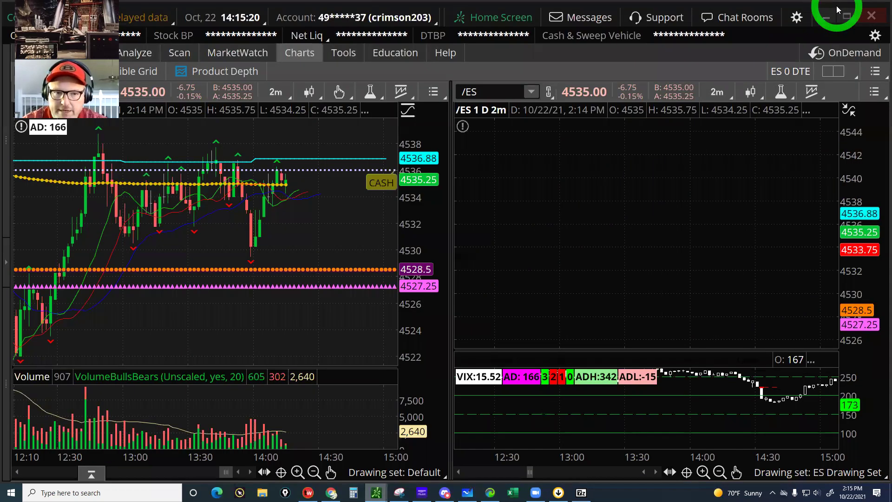
left_click(751, 239)
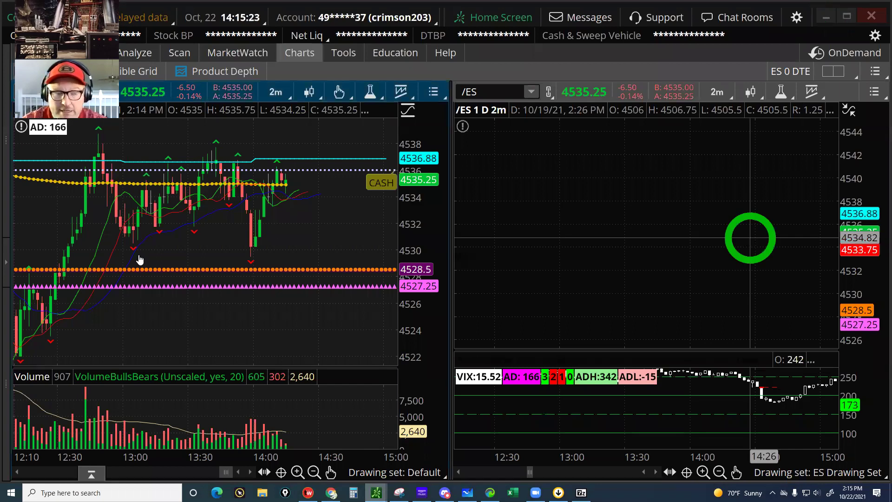
left_click(26, 46)
left_click(361, 434)
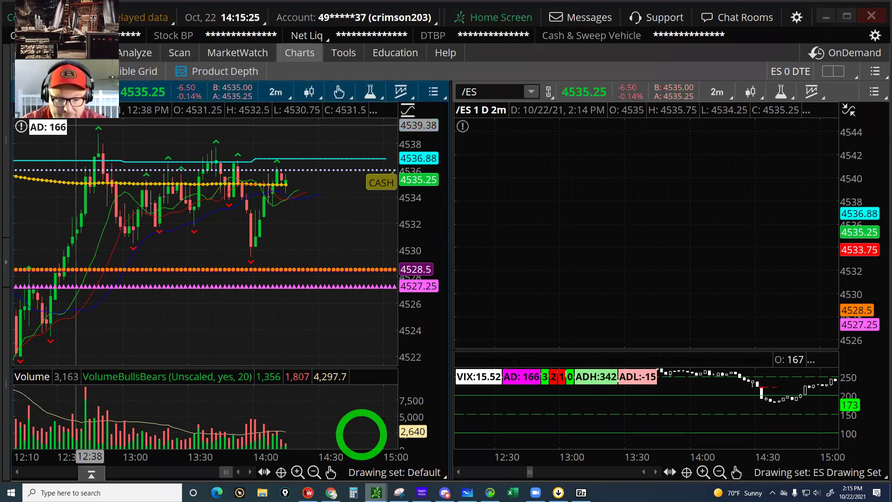
left_click(373, 493)
mouse_move(306, 491)
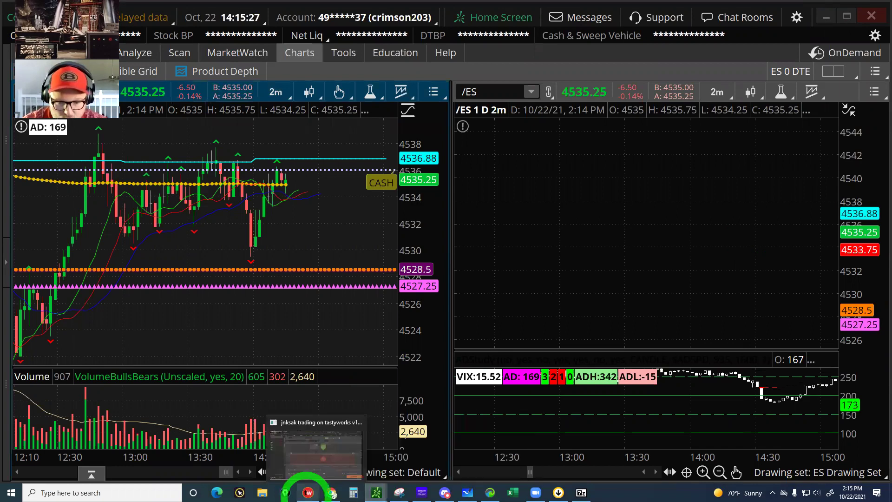
mouse_move(352, 491)
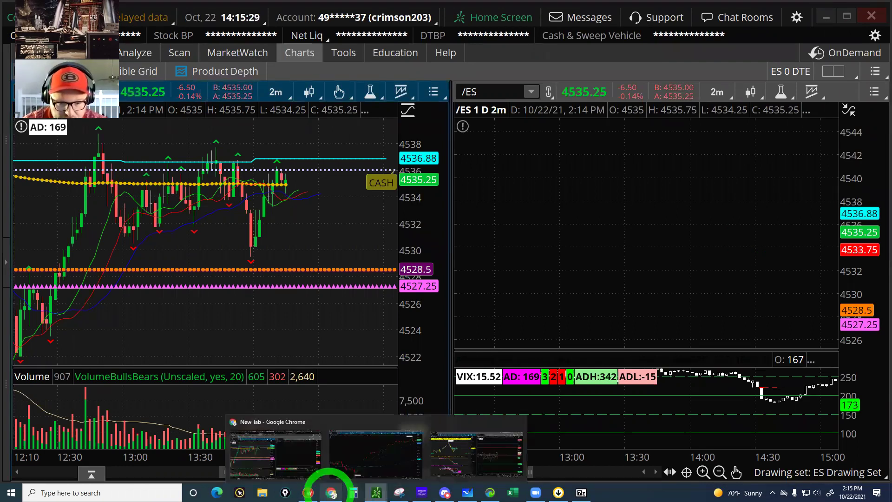
left_click(332, 491)
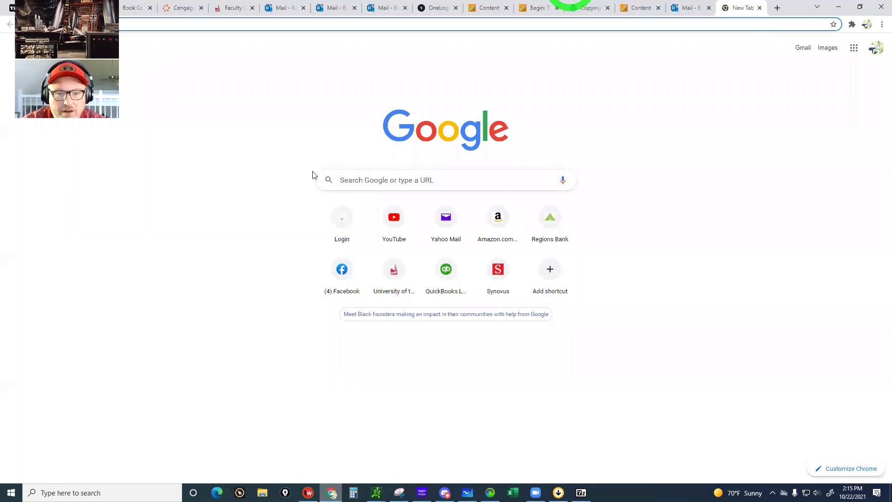
Search Google for portfolio visualizer and open the Portfolio Visualizer website
left_click(349, 178)
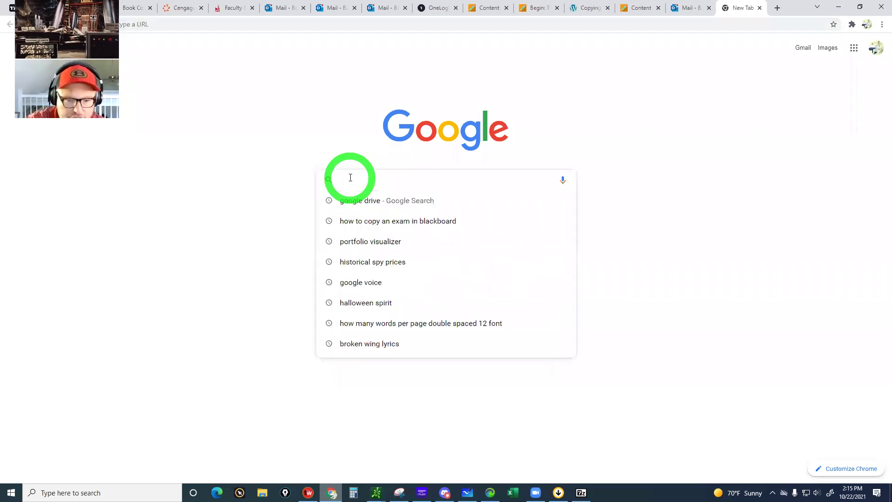
type("port")
key("Return")
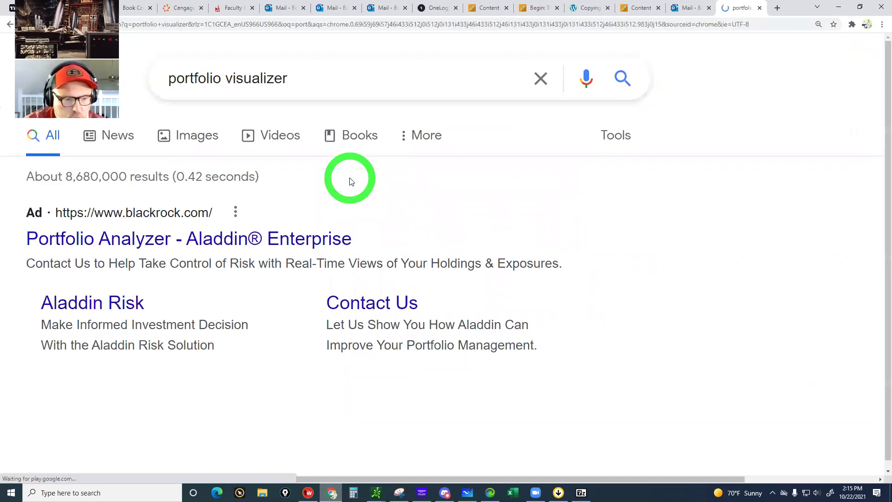
scroll(118, 246, "down", 4)
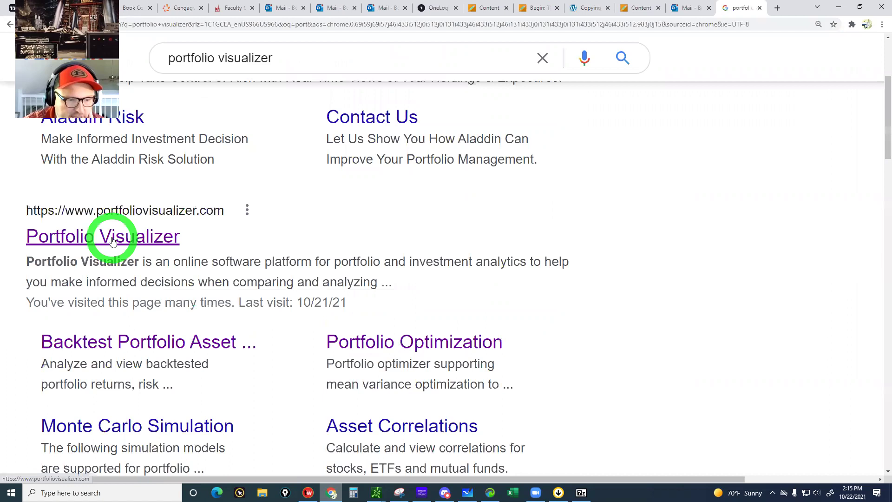
left_click(113, 241)
Open the Backtest Portfolio tool from the Backtest Portfolio section of the home page
left_click(98, 316)
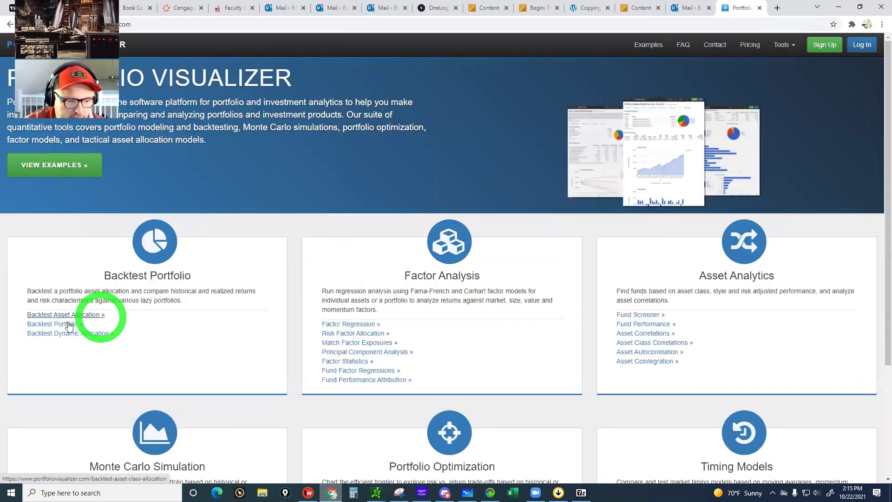
scroll(134, 337, "down", 2)
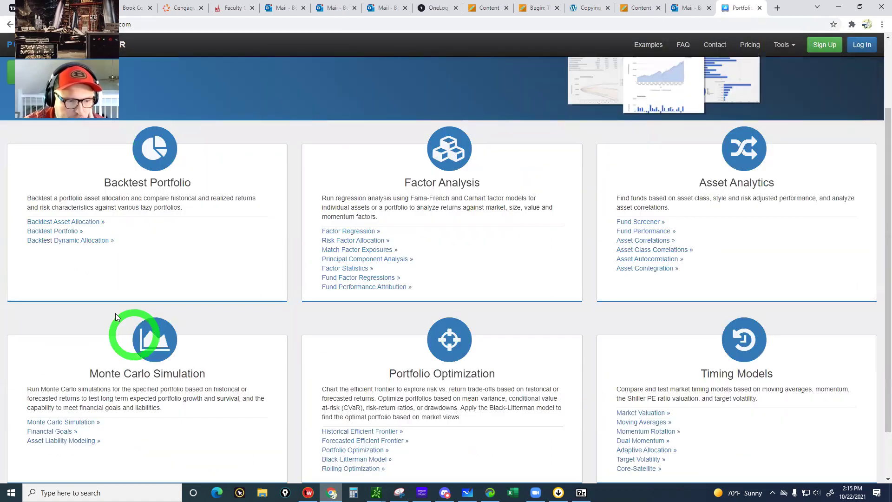
left_click(55, 231)
left_click(291, 334)
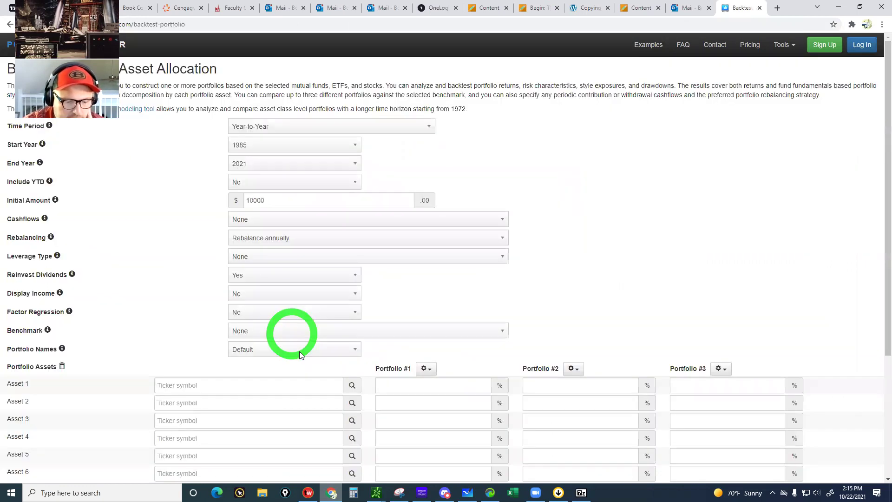
scroll(348, 447, "down", 2)
Switch to Calculator, enter 72 on a cleared display, and minimize it
left_click(353, 492)
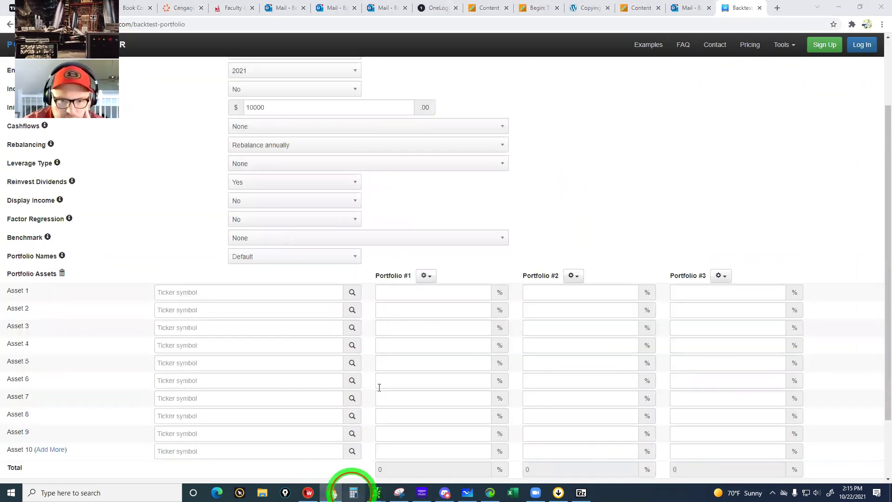
left_click(609, 242)
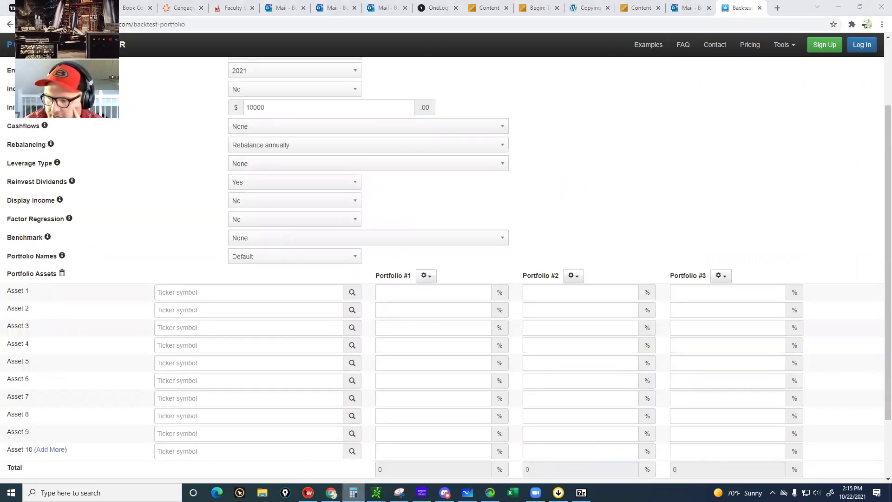
left_click(376, 200)
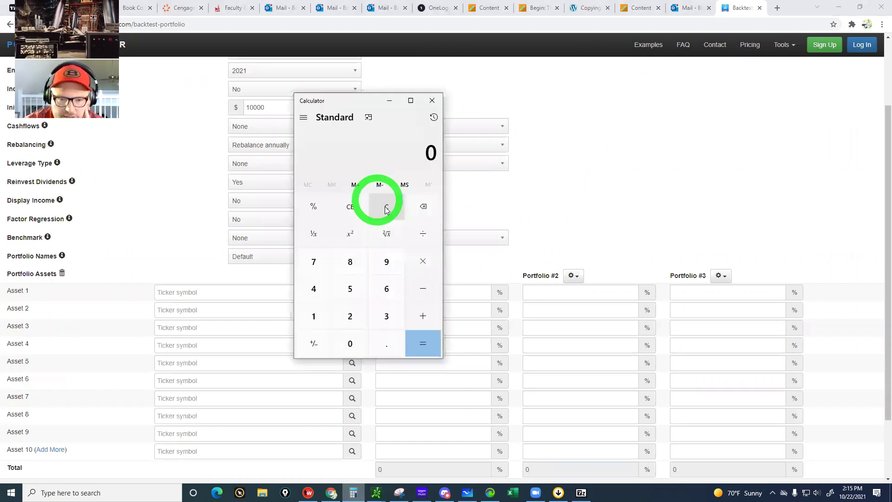
left_click(315, 262)
left_click(349, 316)
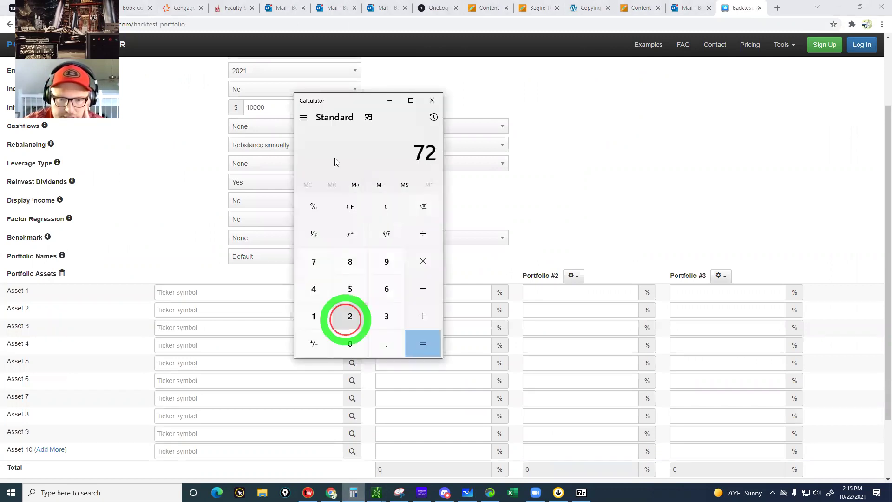
left_click(330, 156)
left_click(386, 140)
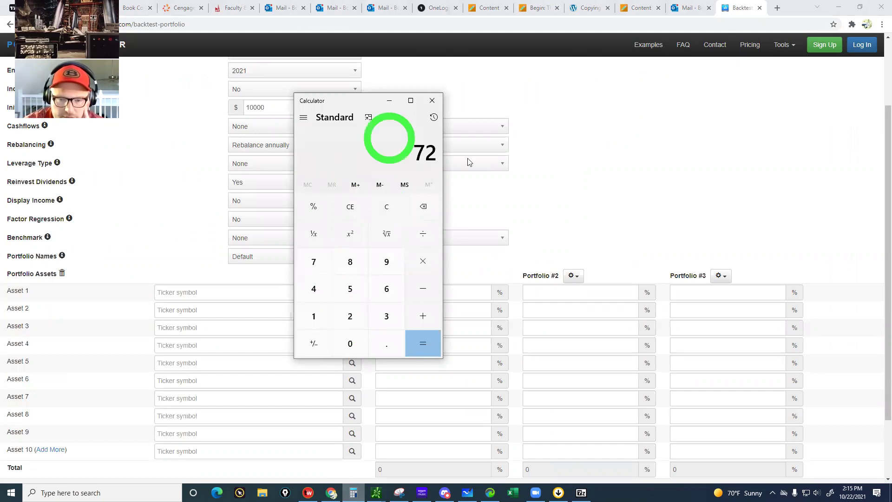
left_click(422, 99)
left_click(394, 100)
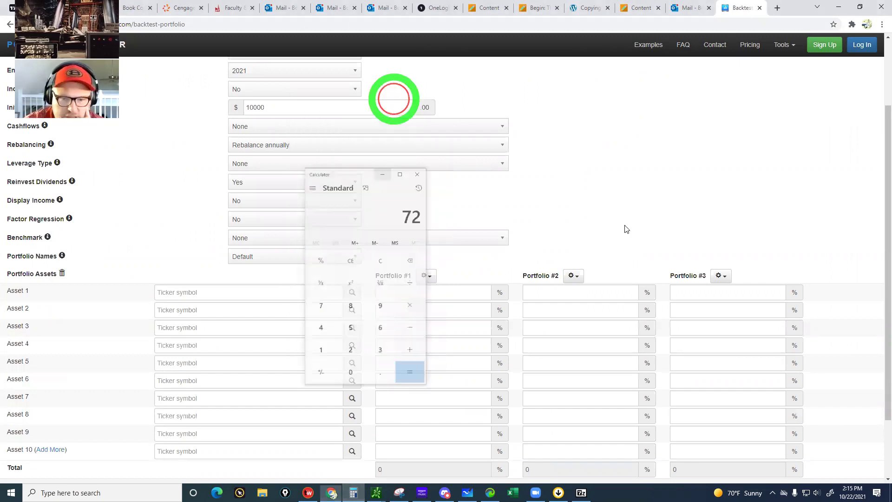
Set the backtest's initial amount to $50000 and Include YTD to Yes
left_click(662, 246)
scroll(662, 246, "up", 1)
scroll(186, 229, "up", 2)
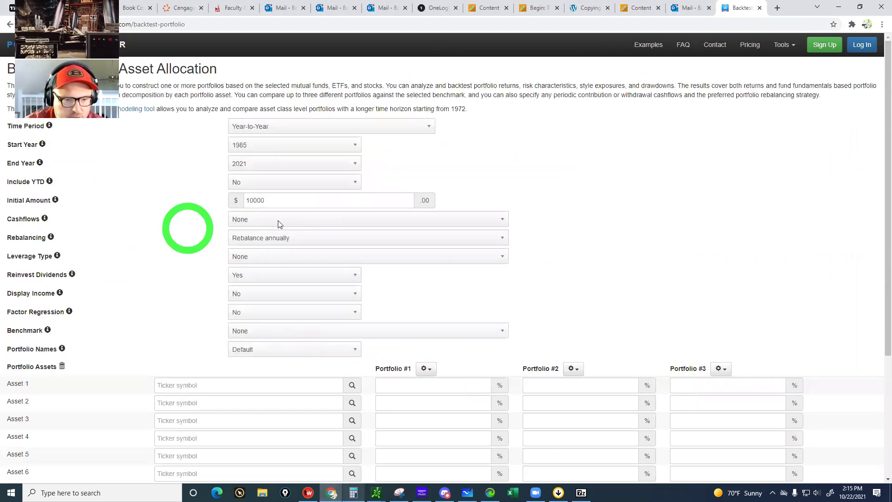
left_click(252, 222)
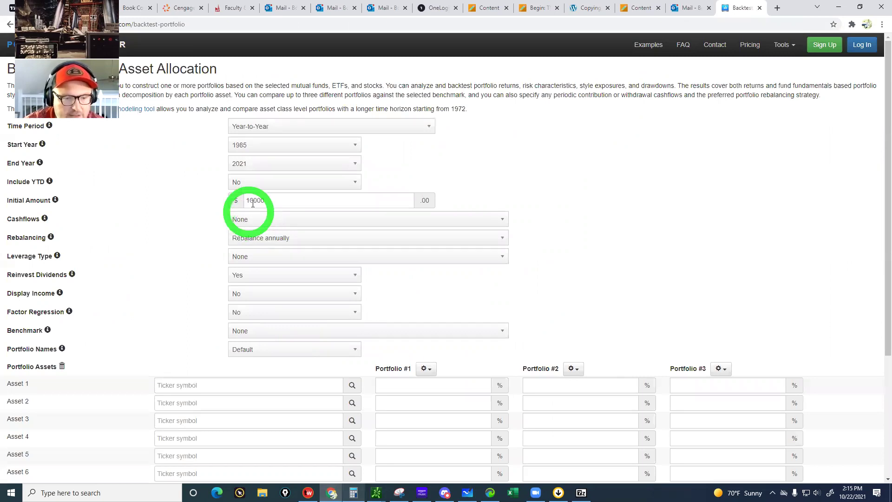
scroll(253, 203, "down", 2)
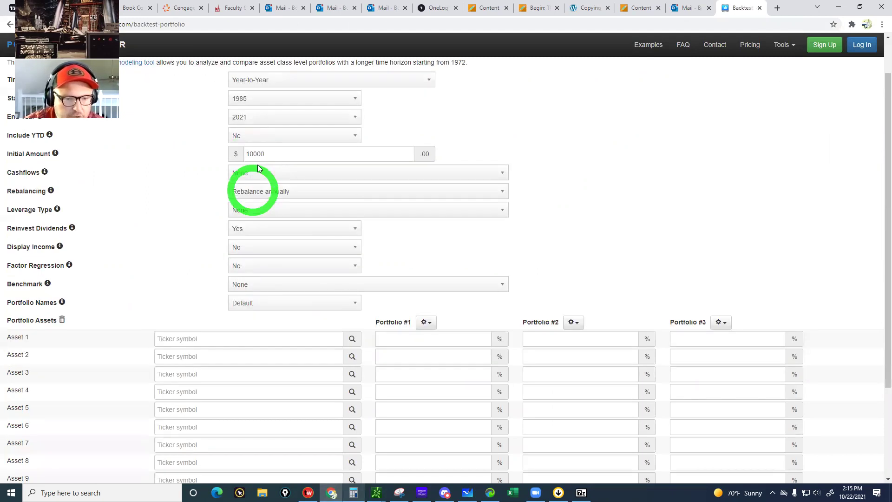
left_click(413, 152)
left_click_drag(271, 153, 236, 152)
type("50")
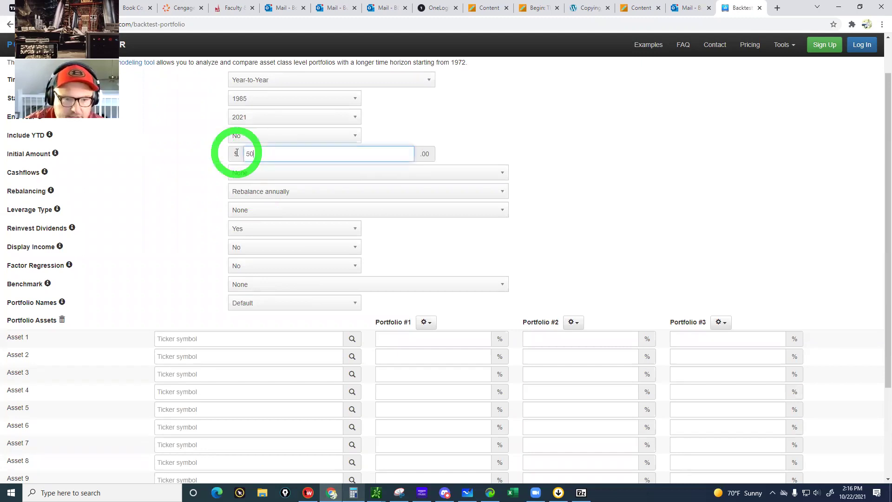
type("000")
left_click(201, 216)
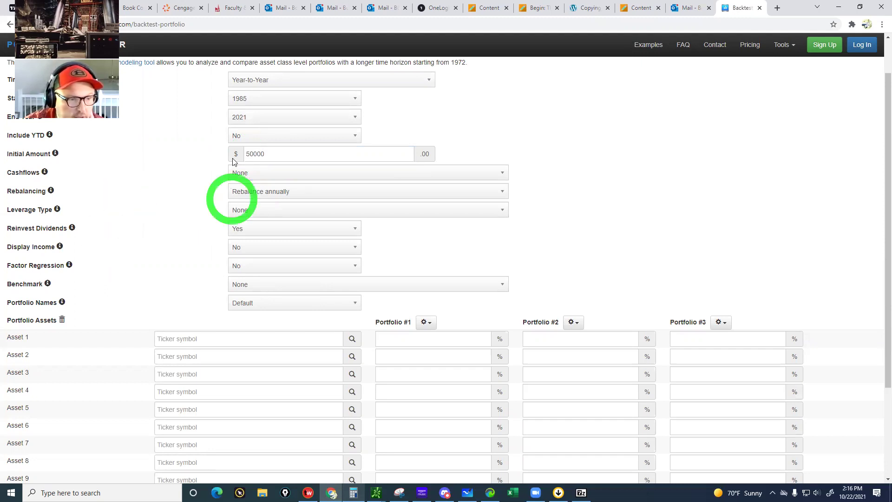
left_click(357, 136)
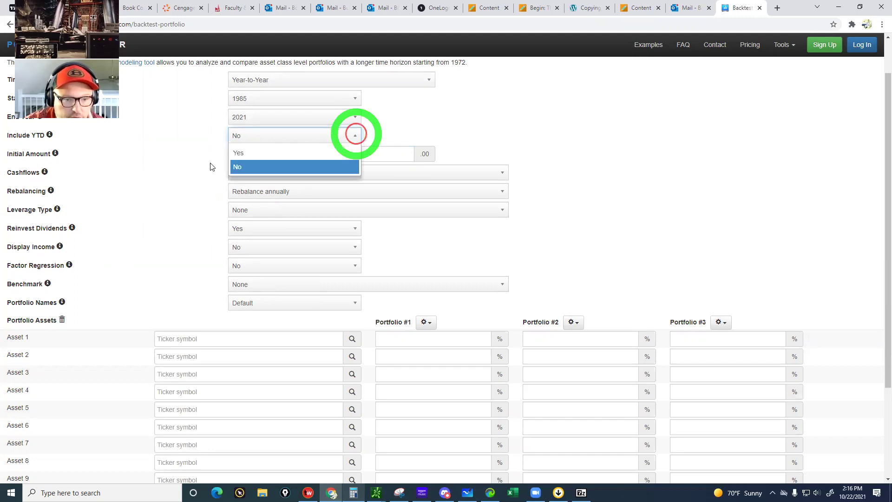
key("Return")
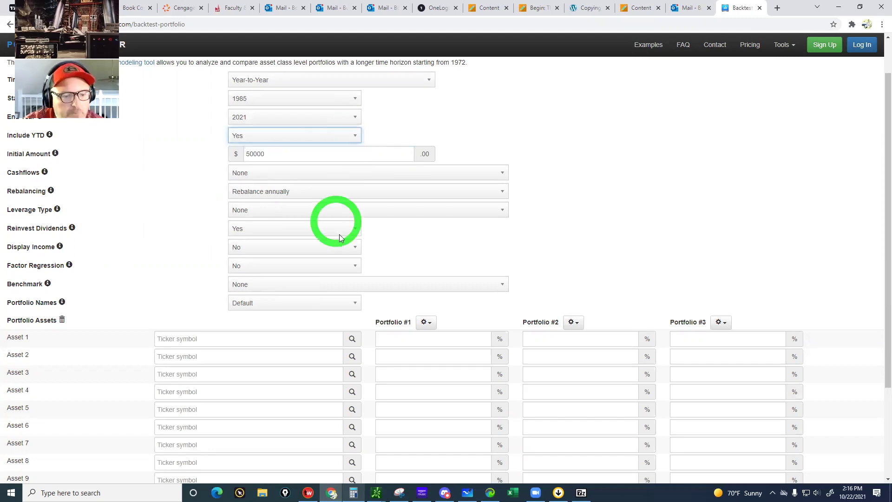
Set Asset 1 of the portfolio to ProShares UltraPro QQQ (TQQQ)
scroll(340, 237, "down", 1)
left_click(170, 292)
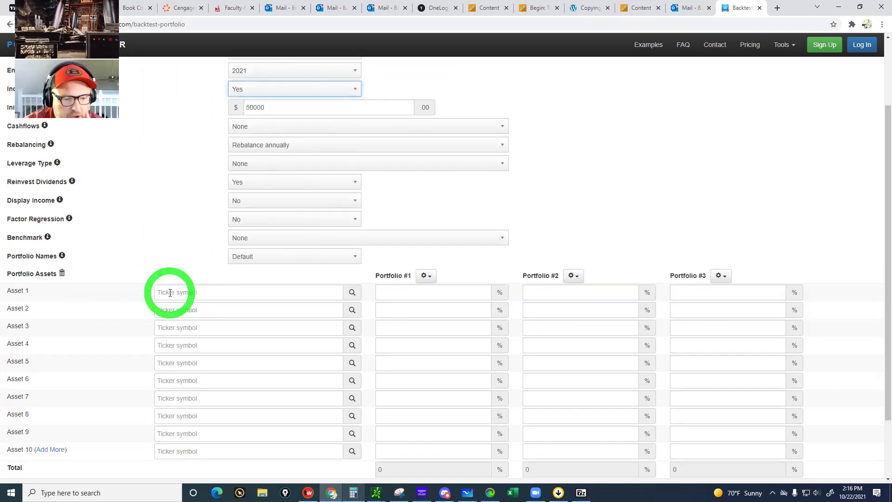
type("t")
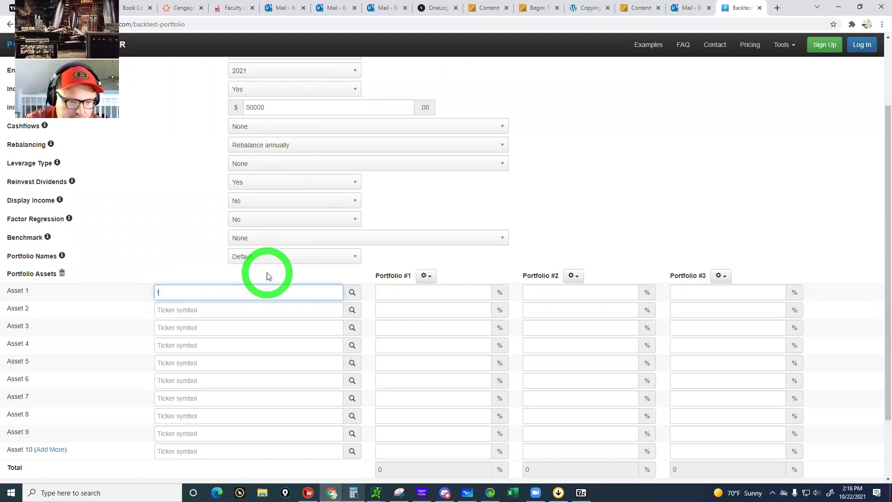
type("qqq")
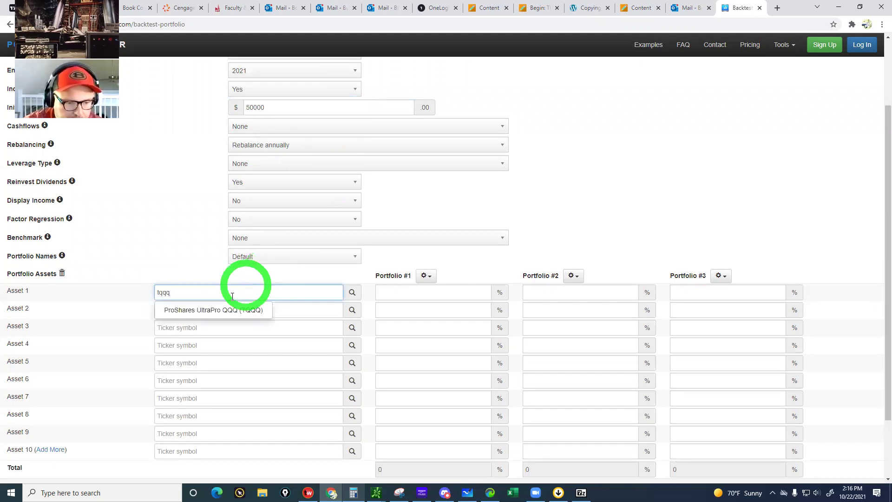
left_click(165, 312)
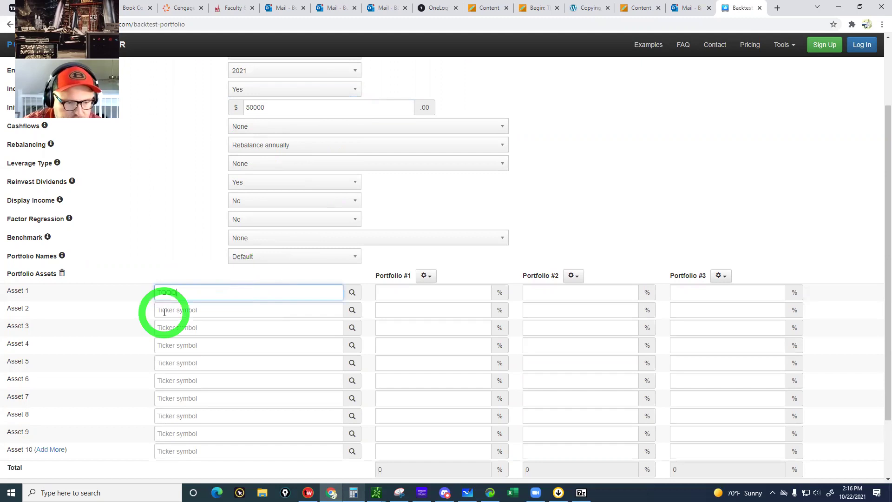
Set Asset 2 of the portfolio to Cash (CASHX)
left_click(164, 310)
type("d")
type("as")
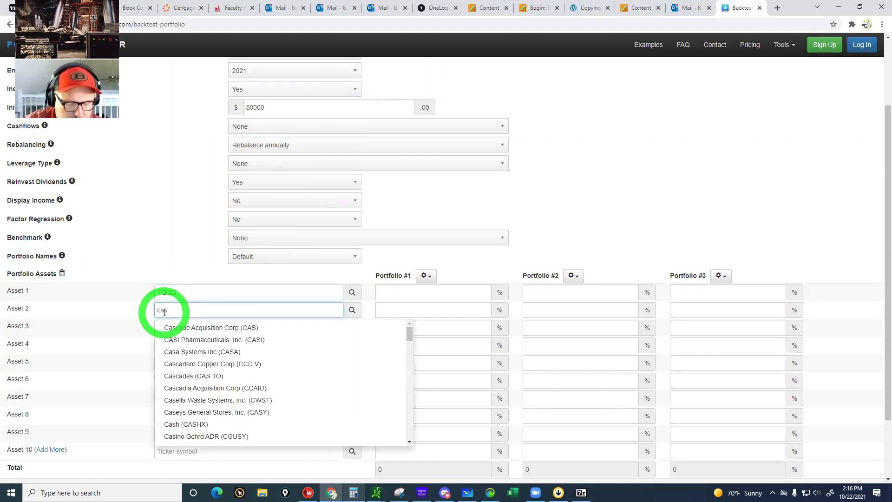
type("h")
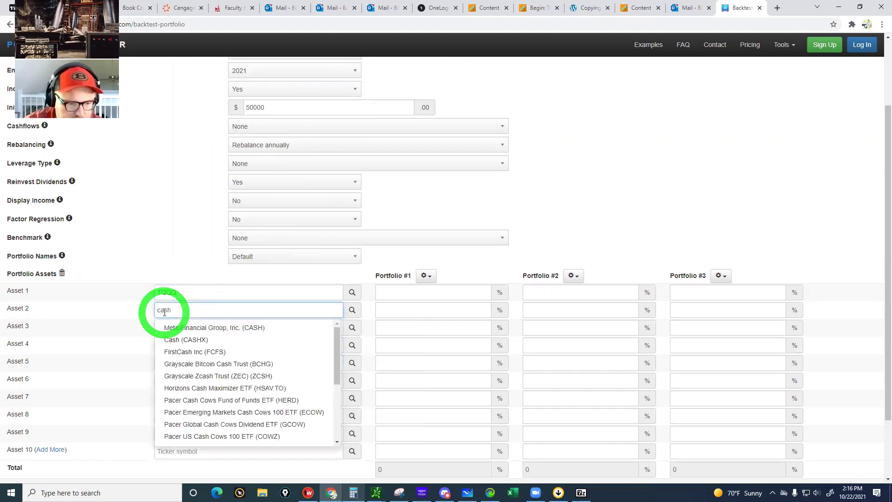
left_click(182, 339)
Set Asset 3 of the portfolio to Direxion Daily 20+ Yr Trsy Bull 3X ETF (TMF)
left_click(166, 327)
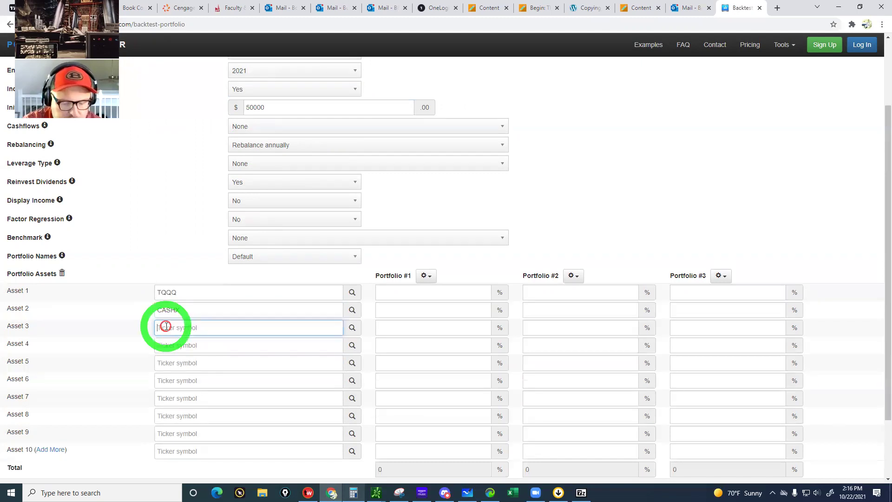
type("tmf")
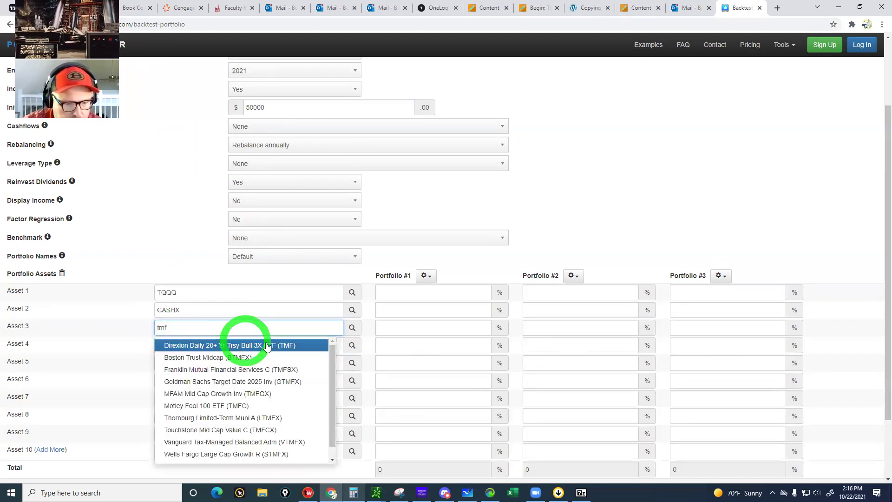
left_click(236, 347)
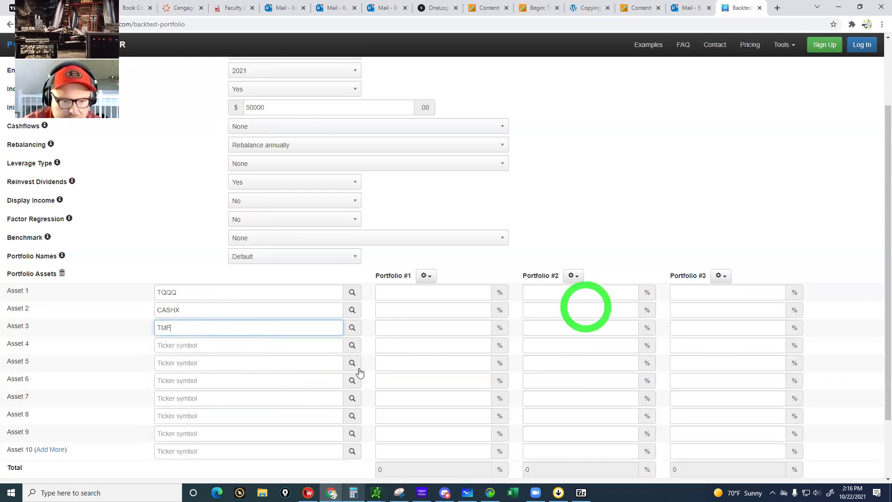
Allocate Portfolio #1 as 80% TQQQ and 20% CASHX
left_click(388, 293)
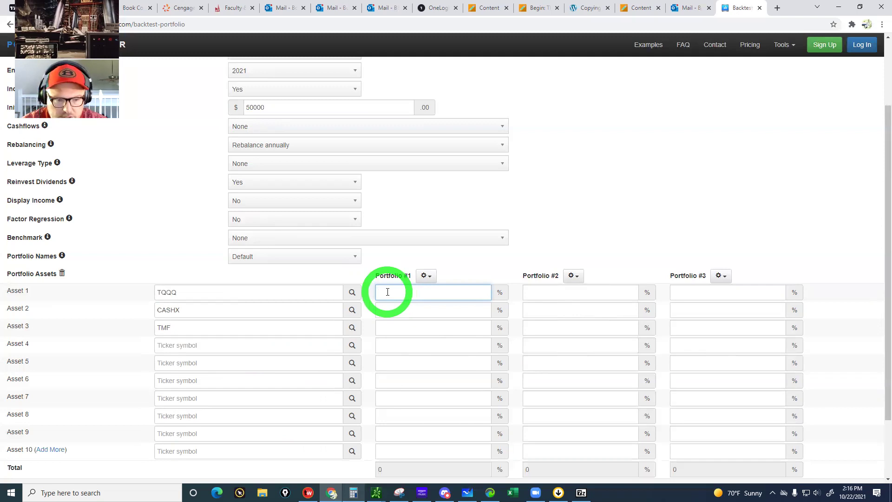
type("80")
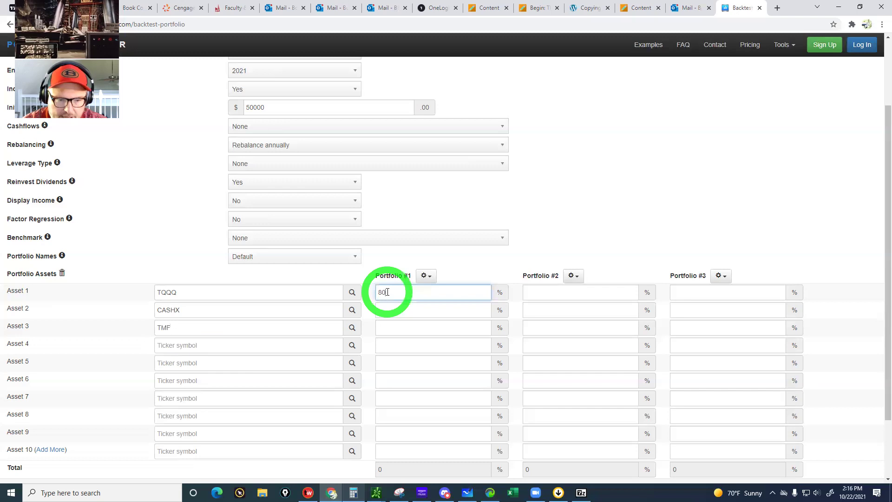
left_click(389, 308)
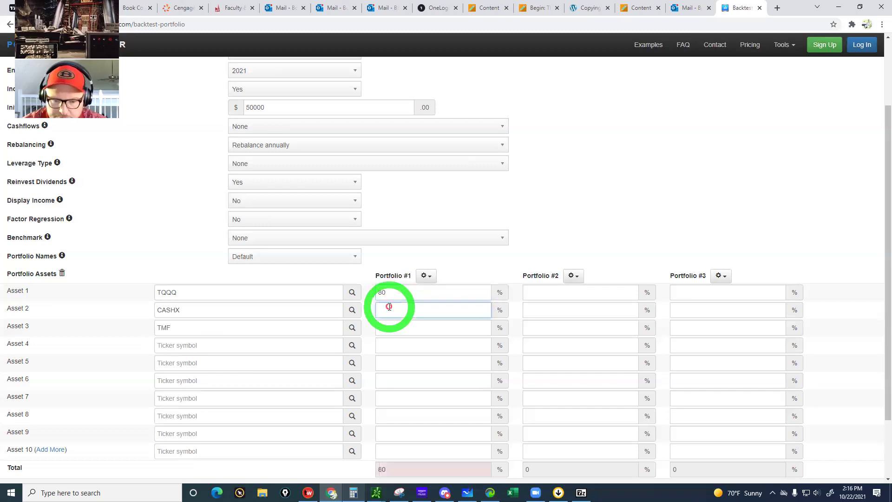
type("20")
left_click(390, 324)
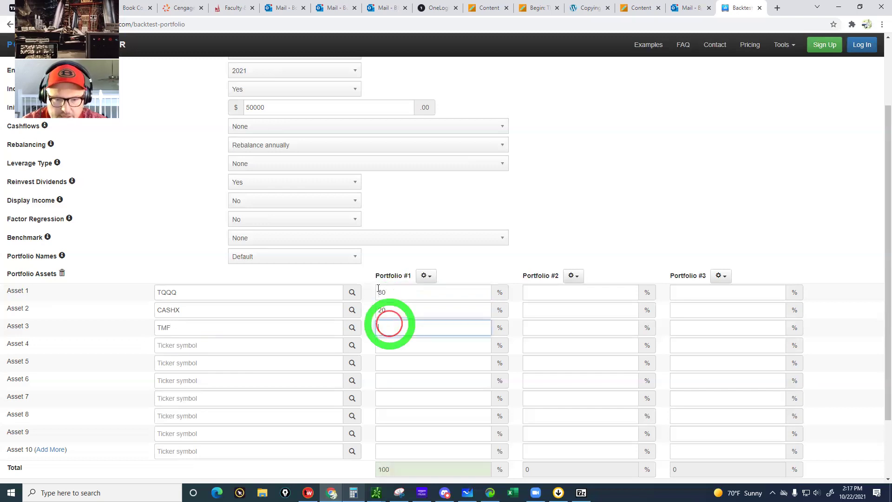
Set the backtest's Start Year to 2010
scroll(367, 262, "up", 1)
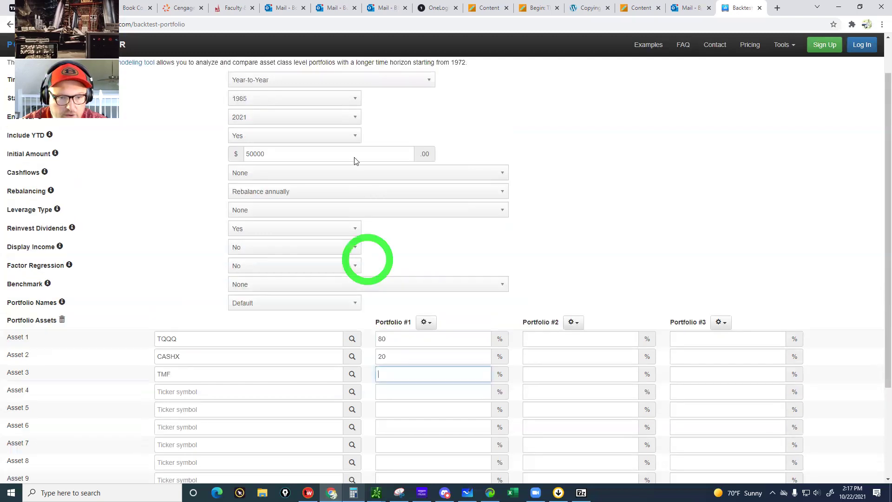
scroll(353, 143, "up", 1)
left_click(353, 145)
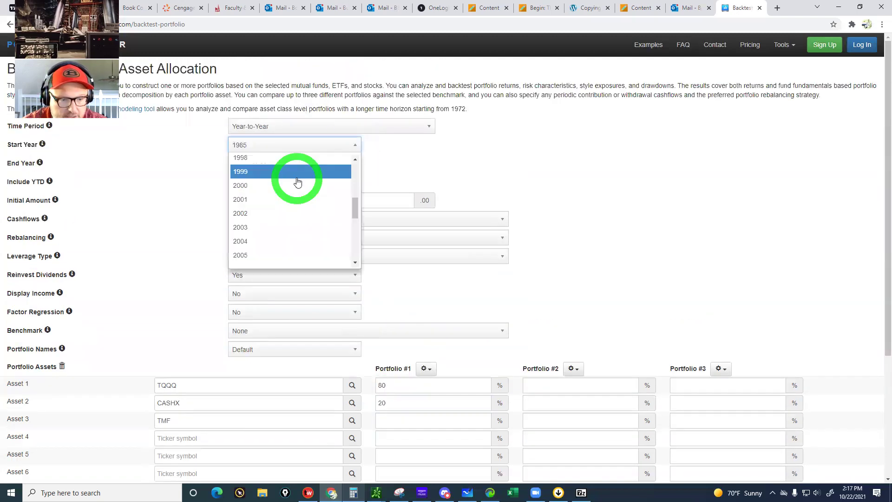
scroll(297, 182, "down", 1)
scroll(283, 188, "down", 2)
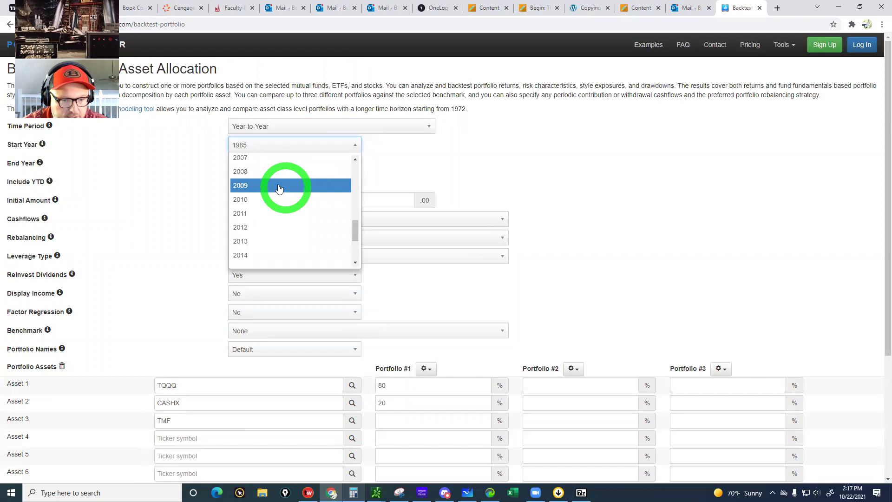
left_click(250, 200)
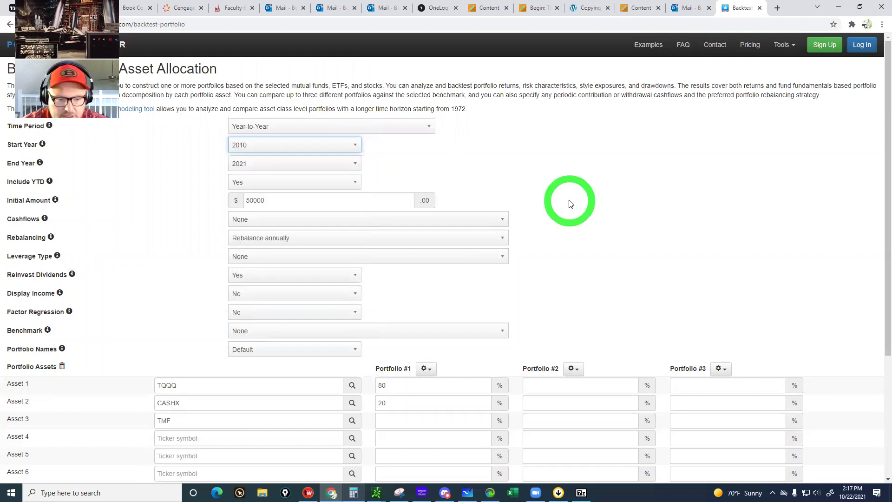
Allocate Portfolio #2 as 80% TQQQ and 20% TMF, leaving out cash
scroll(253, 269, "down", 3)
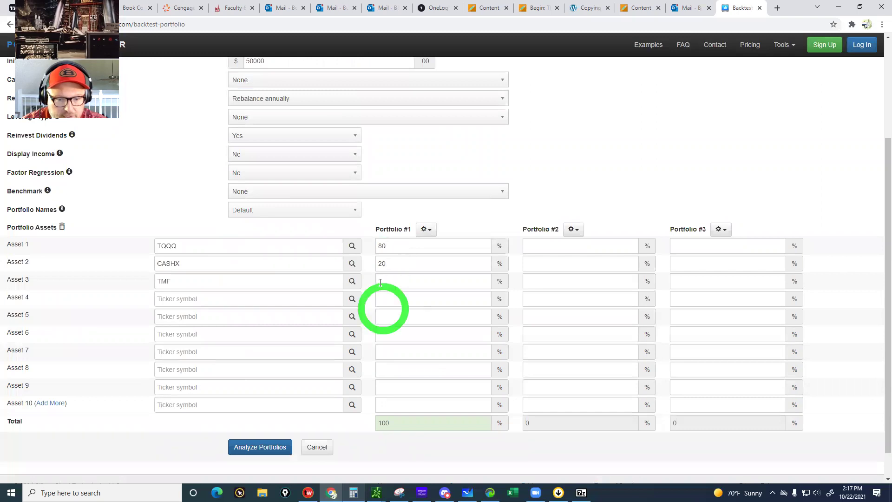
left_click(534, 245)
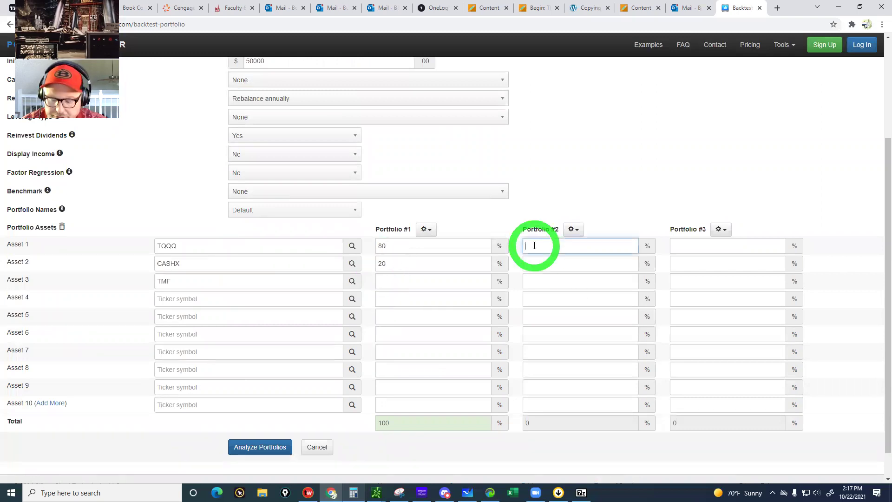
type("80")
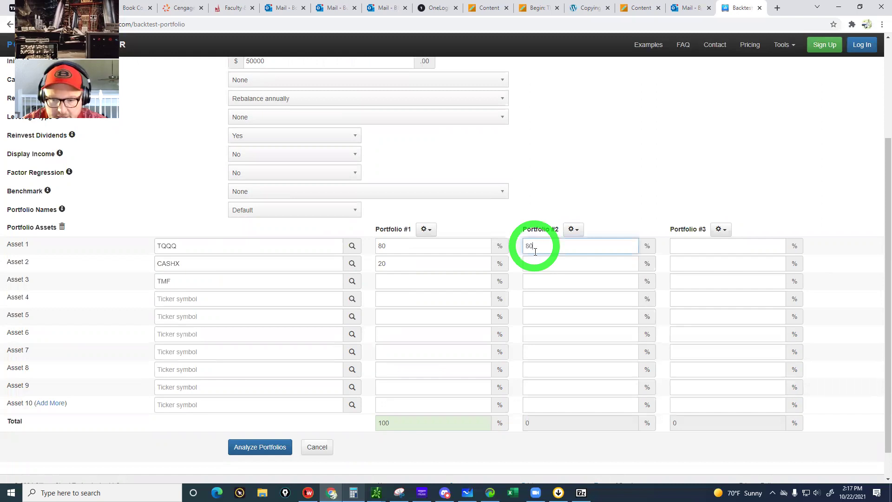
left_click(533, 281)
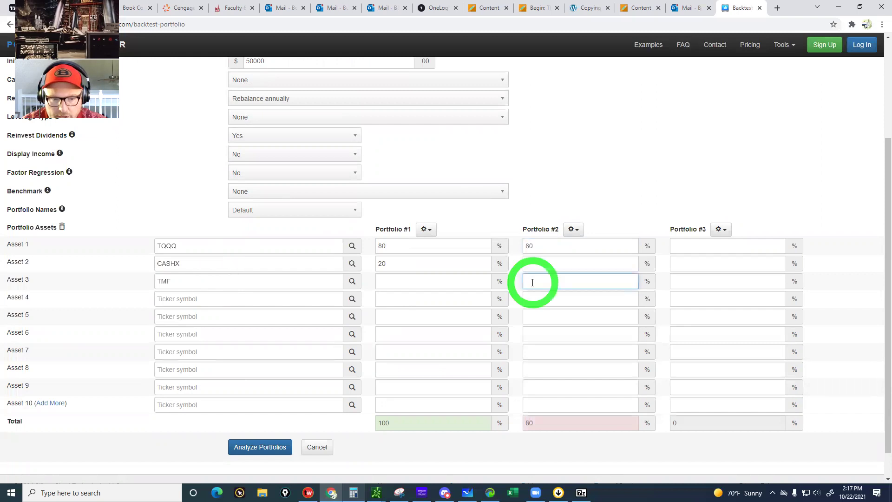
type("2")
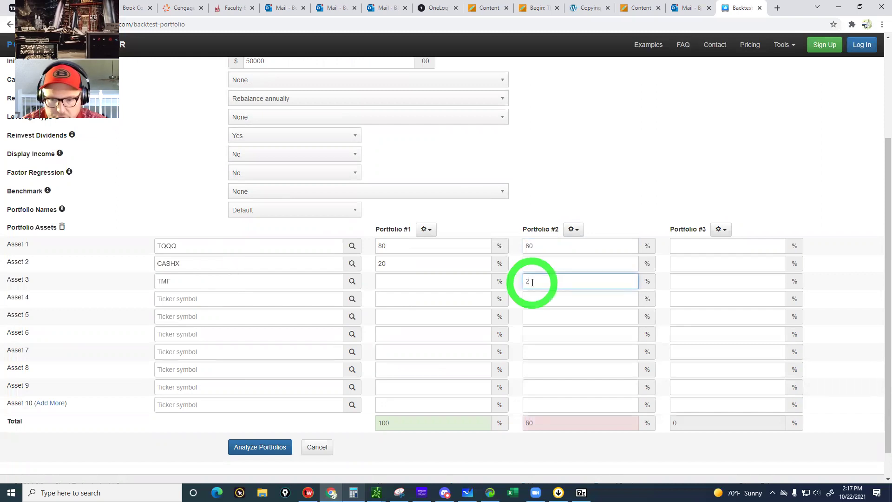
type("0")
left_click(531, 298)
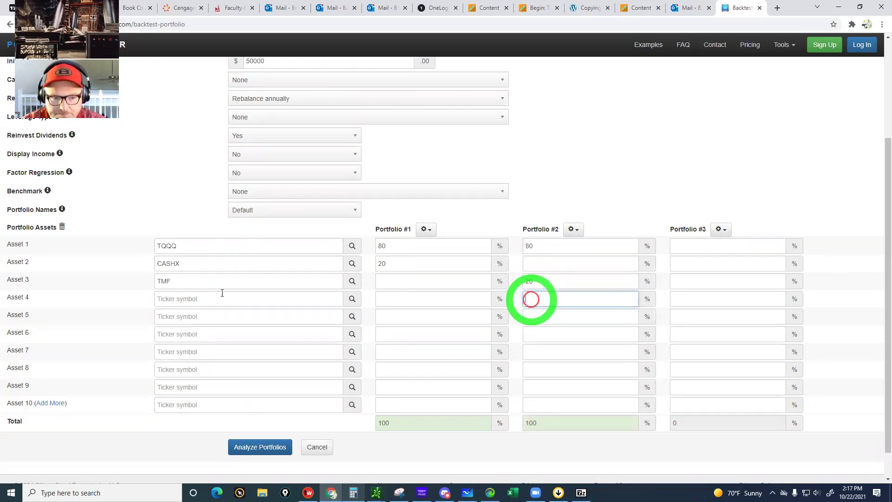
left_click(194, 253)
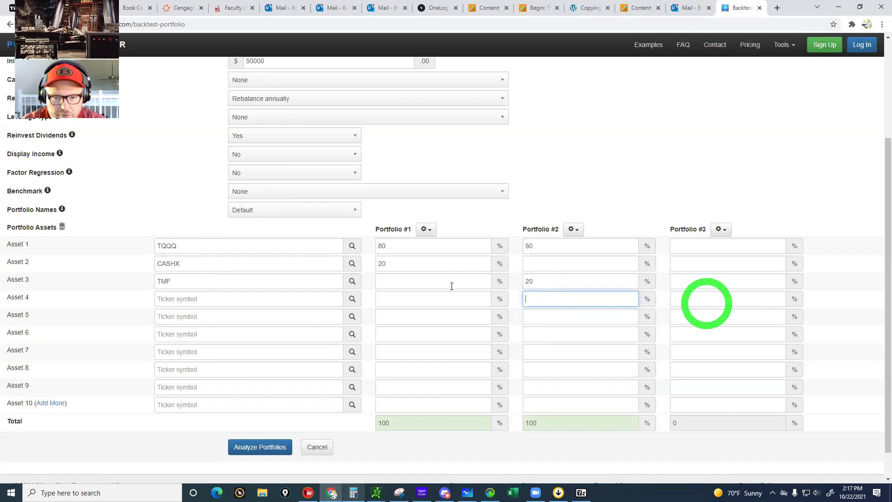
Allocate Portfolio #3 as 80% TQQQ, 10% CASHX and 10% TMF, and run the analysis of the portfolios
left_click(691, 246)
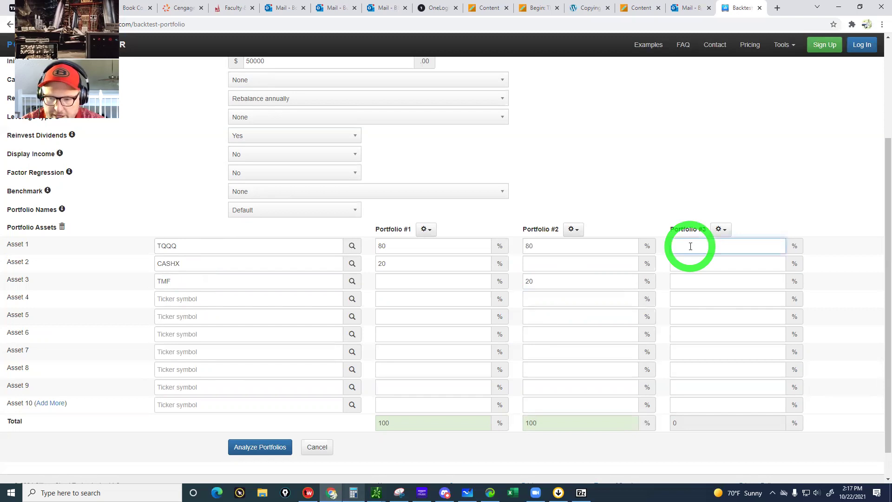
type("80")
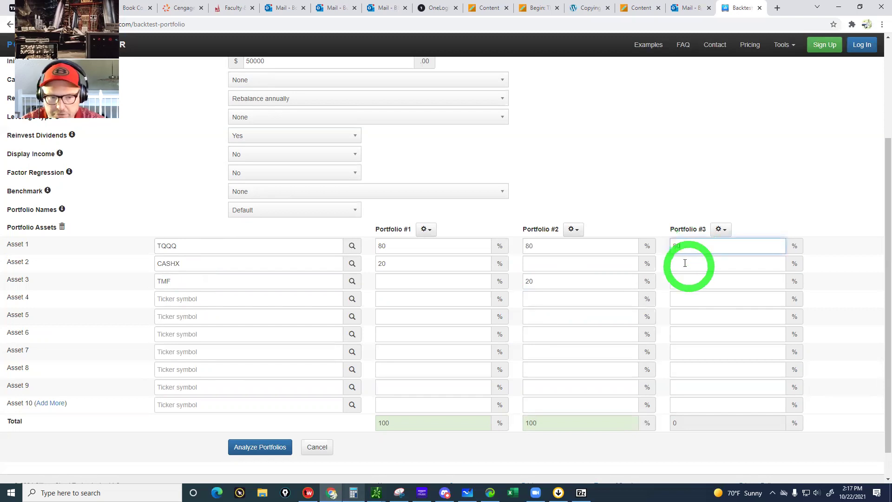
left_click(685, 263)
type("10")
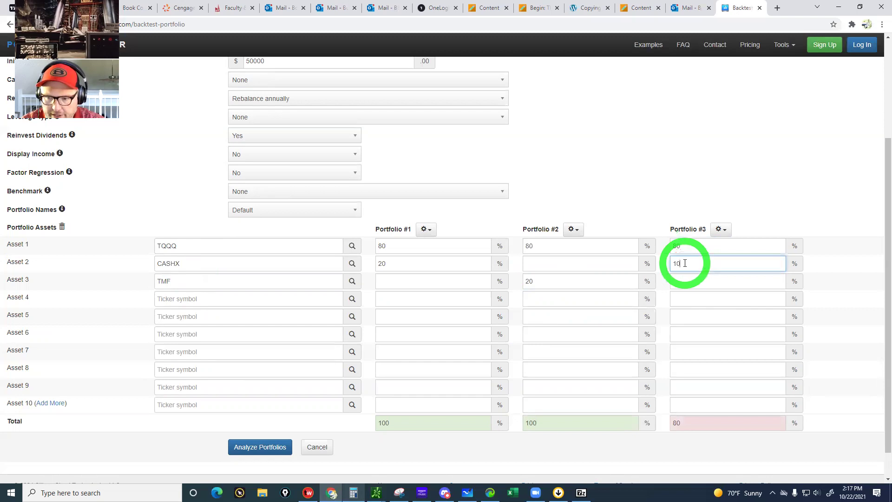
left_click(686, 282)
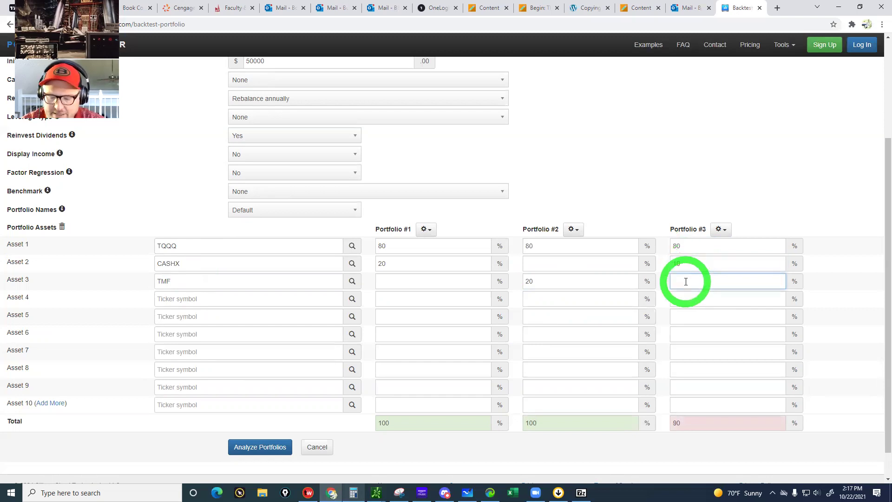
type("10")
left_click(685, 301)
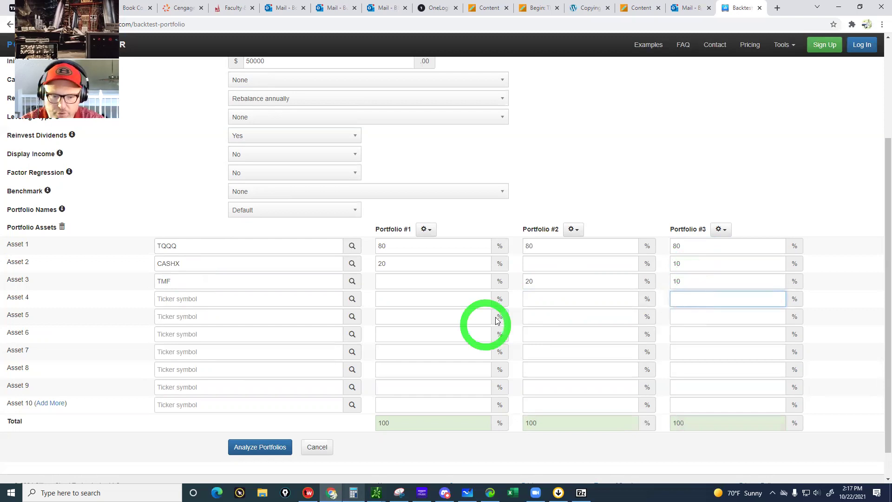
left_click(260, 448)
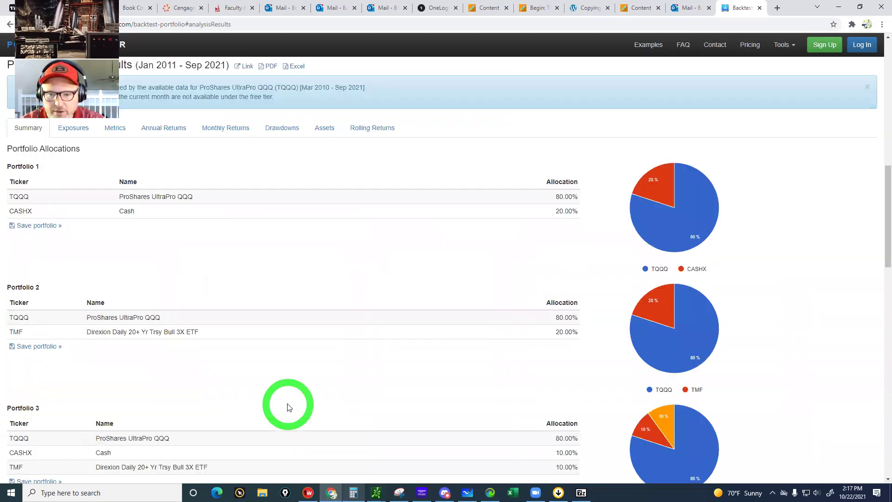
Examine the Portfolio Returns table and the Portfolio Growth and Annual Returns charts, comparing the three portfolios
scroll(288, 407, "down", 1)
scroll(288, 407, "down", 2)
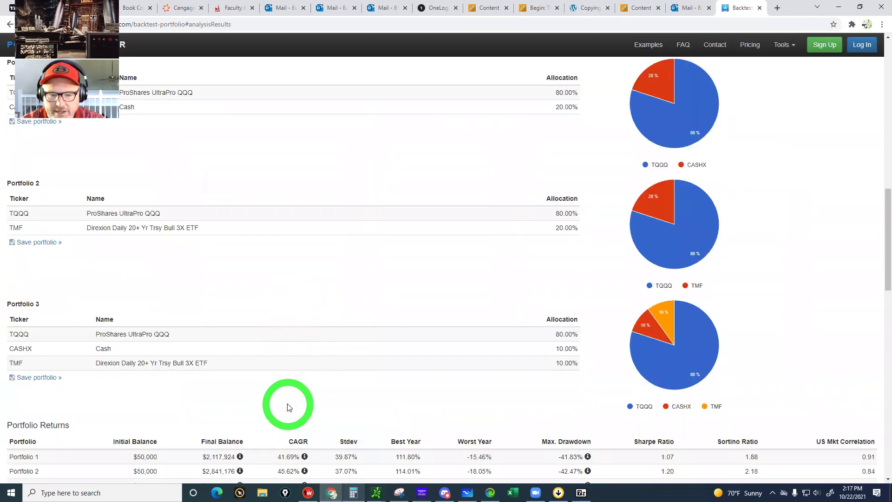
scroll(288, 407, "down", 4)
scroll(288, 407, "down", 1)
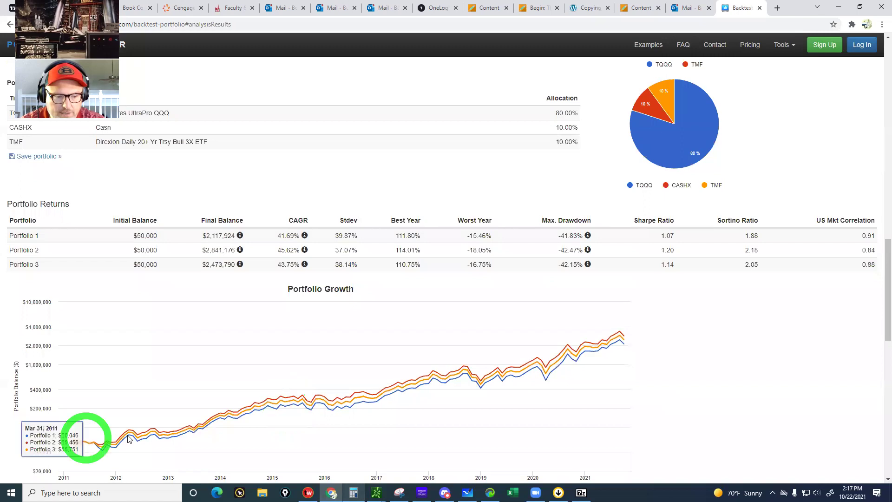
mouse_move(583, 360)
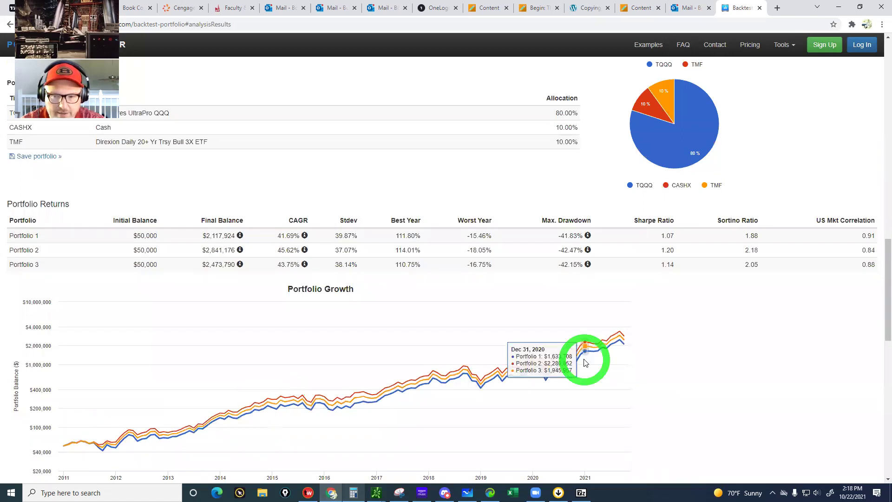
mouse_move(623, 337)
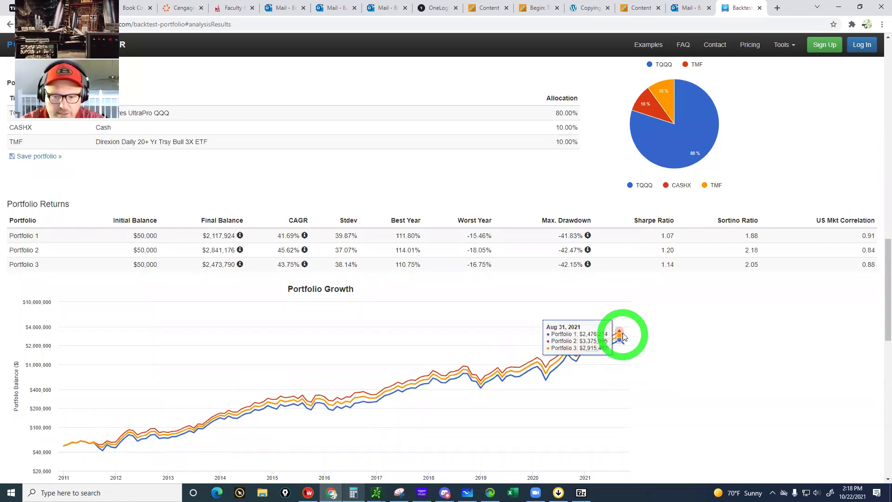
scroll(623, 336, "down", 6)
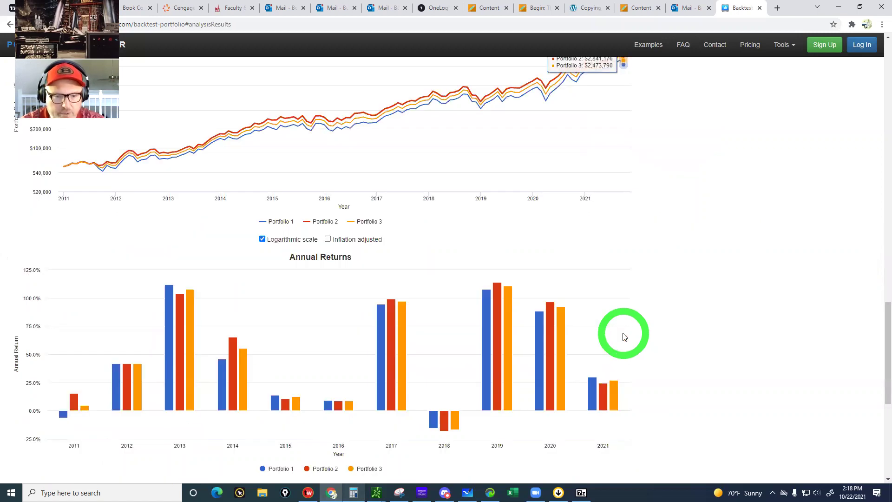
left_click(314, 225)
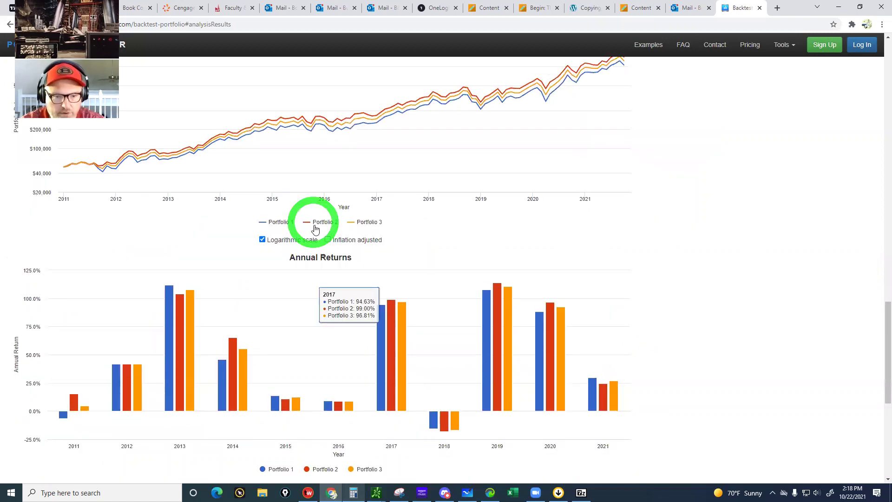
left_click(324, 225)
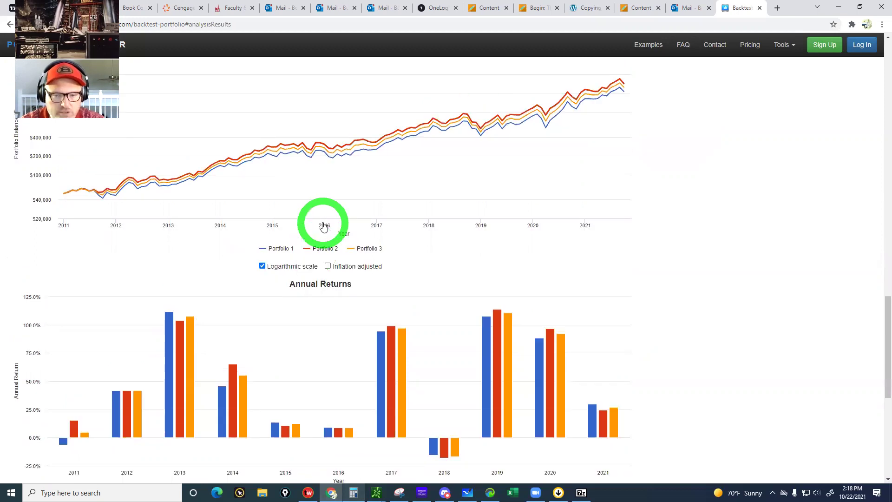
scroll(579, 212, "up", 3)
left_click(578, 208)
left_click(571, 266)
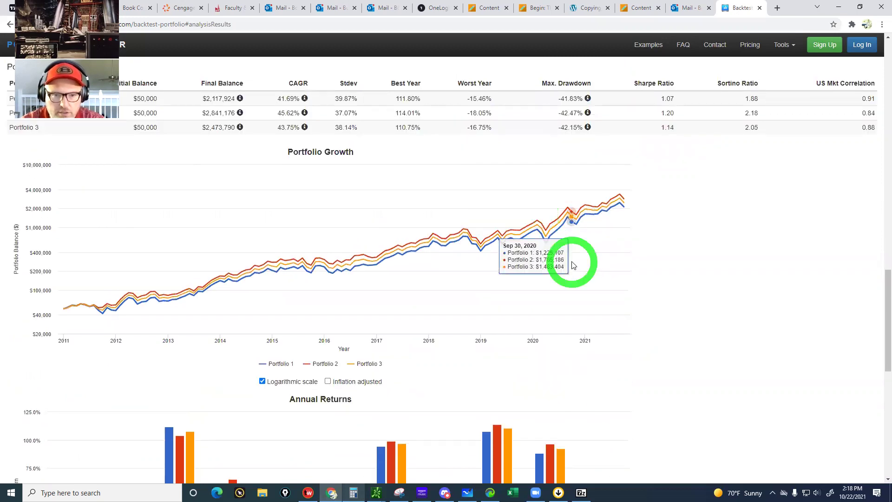
Review the portfolio allocations in the analysis results, focusing on Portfolio 2's TQQQ and TMF split
scroll(570, 282, "up", 10)
scroll(570, 283, "up", 7)
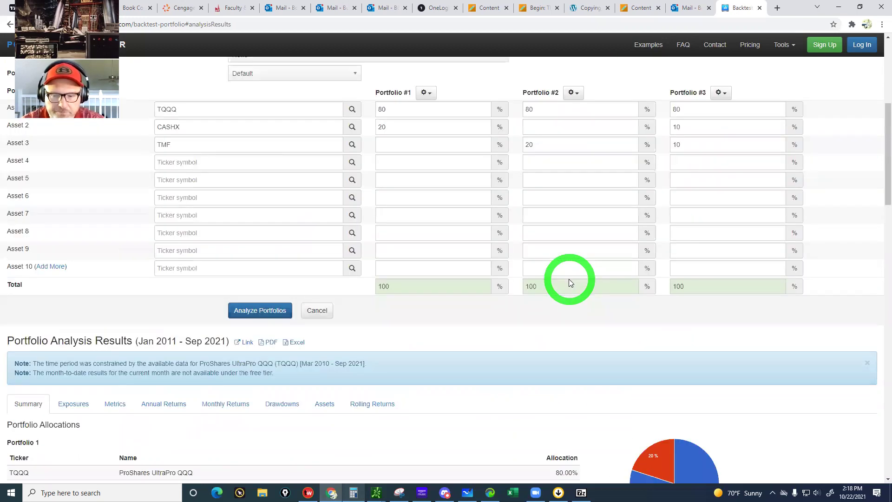
scroll(572, 284, "down", 8)
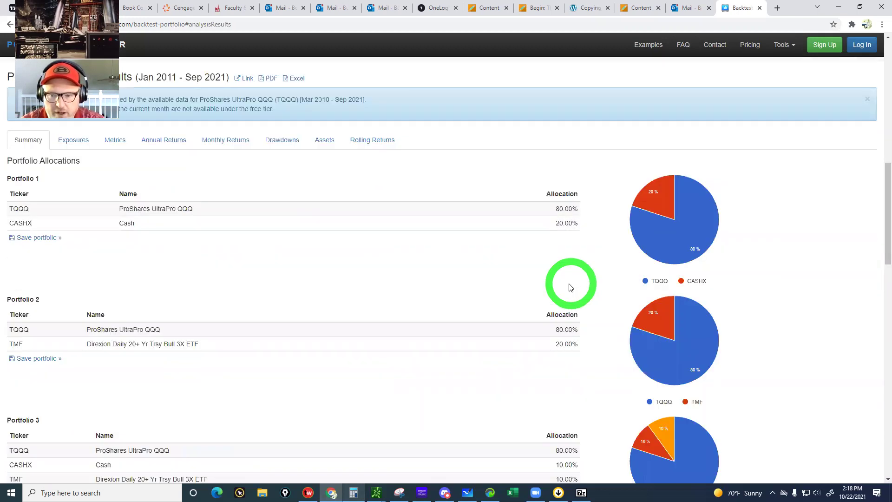
scroll(612, 264, "down", 1)
left_click(174, 293)
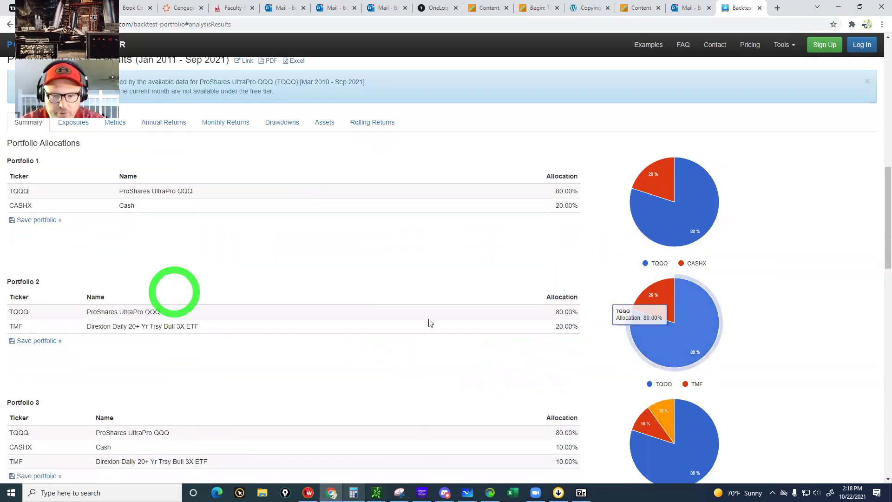
left_click(568, 312)
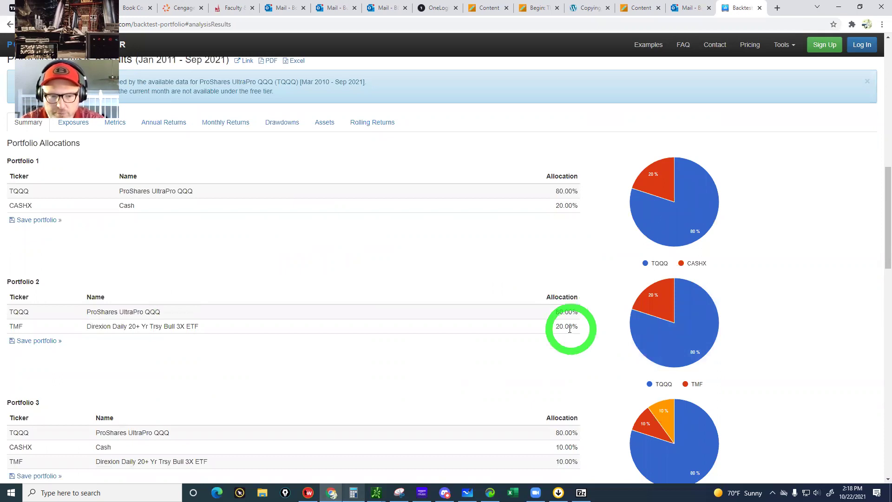
left_click(674, 342)
left_click(672, 329)
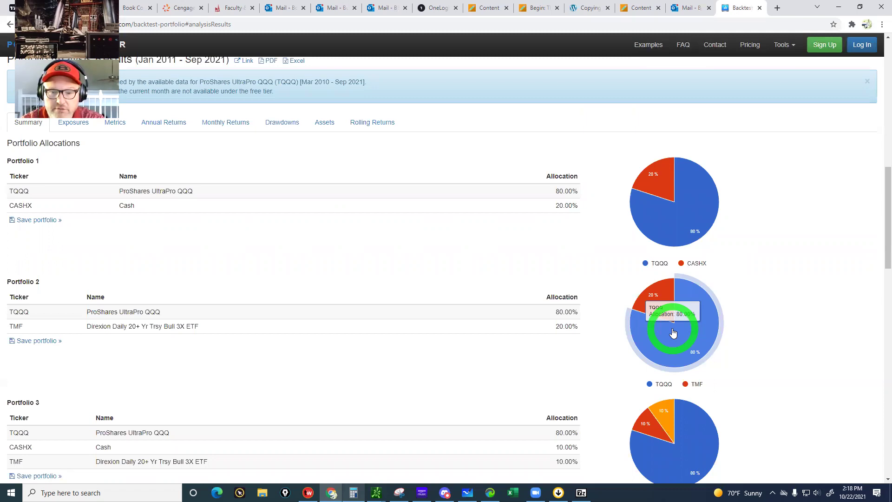
left_click(87, 326)
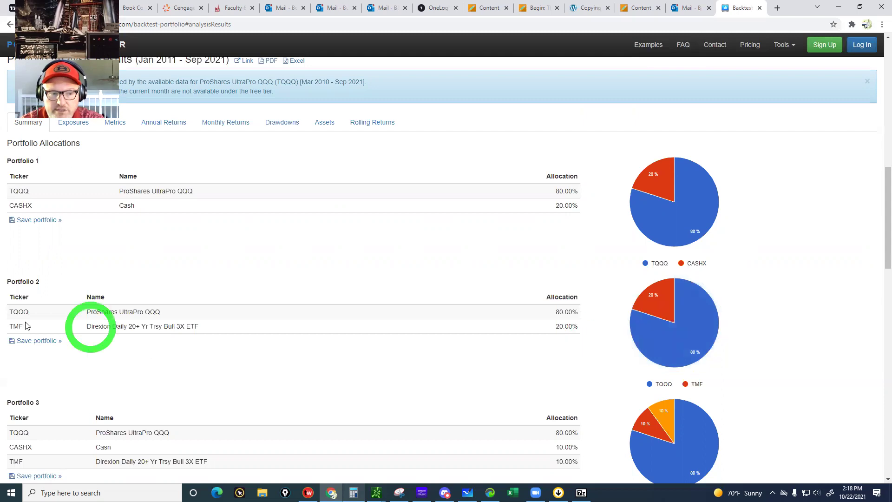
Inspect Portfolio 2's allocation pie chart, checking the TMF slice against the TQQQ share
left_click(553, 349)
left_click(629, 342)
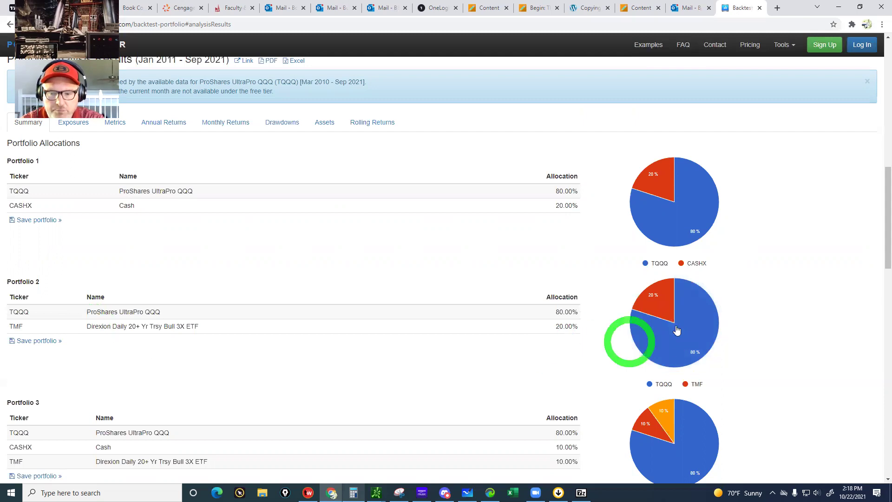
left_click(659, 303)
scroll(665, 295, "down", 1)
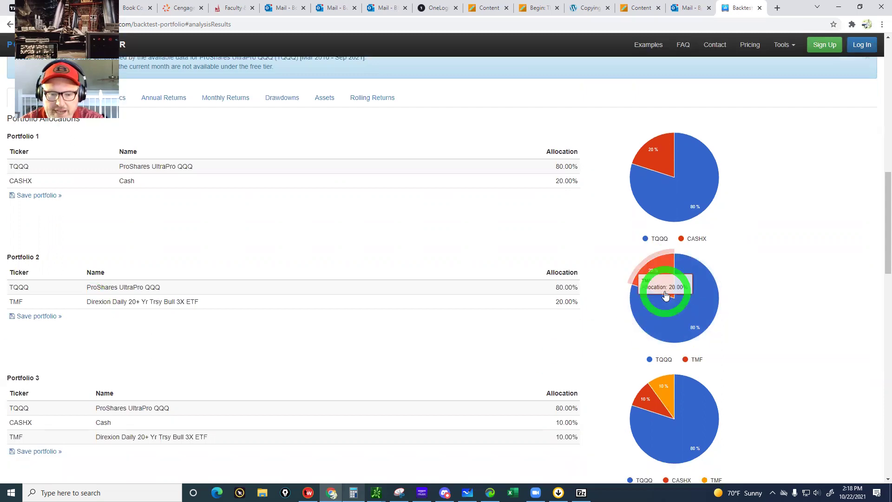
Review Portfolio 1's row in the Portfolio Returns table, covering initial and final balance, CAGR, worst year and maximum drawdown
scroll(666, 295, "down", 6)
scroll(666, 292, "down", 1)
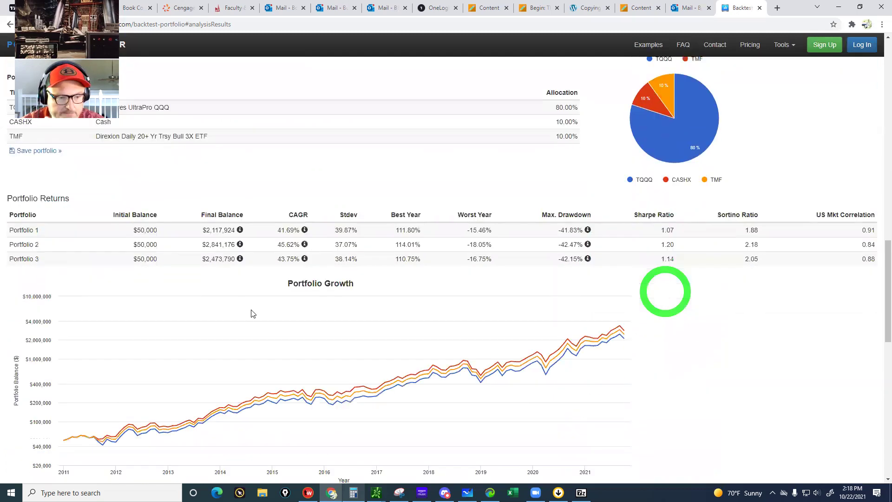
left_click(213, 246)
left_click(207, 230)
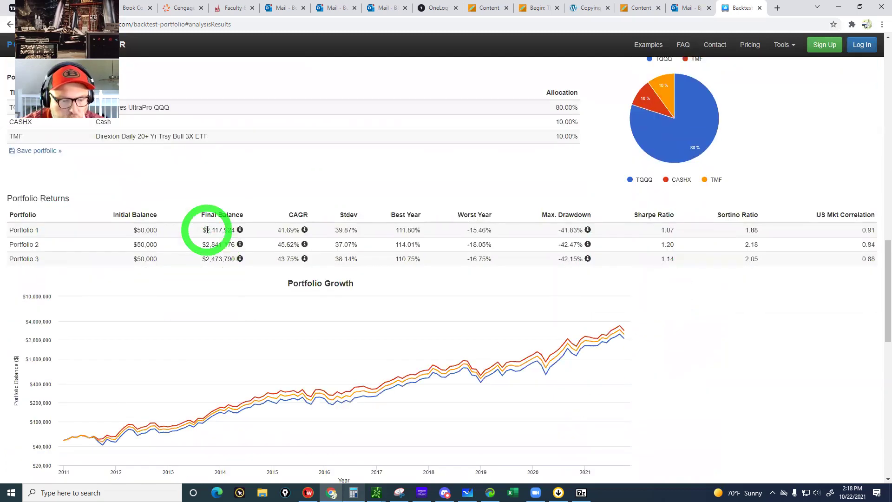
left_click(148, 227)
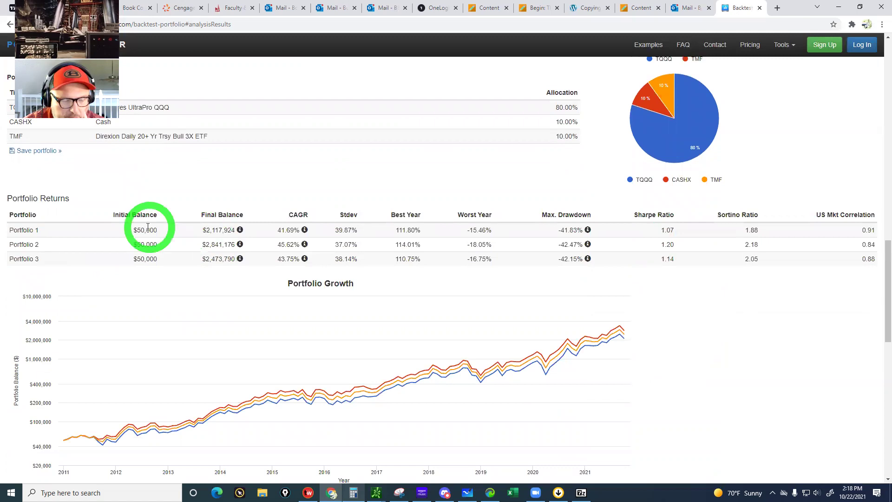
left_click(168, 229)
left_click(219, 229)
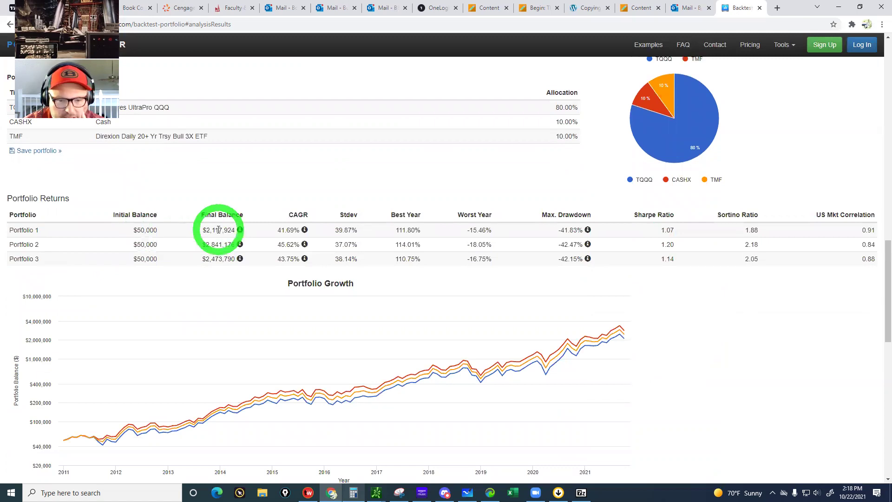
left_click(288, 228)
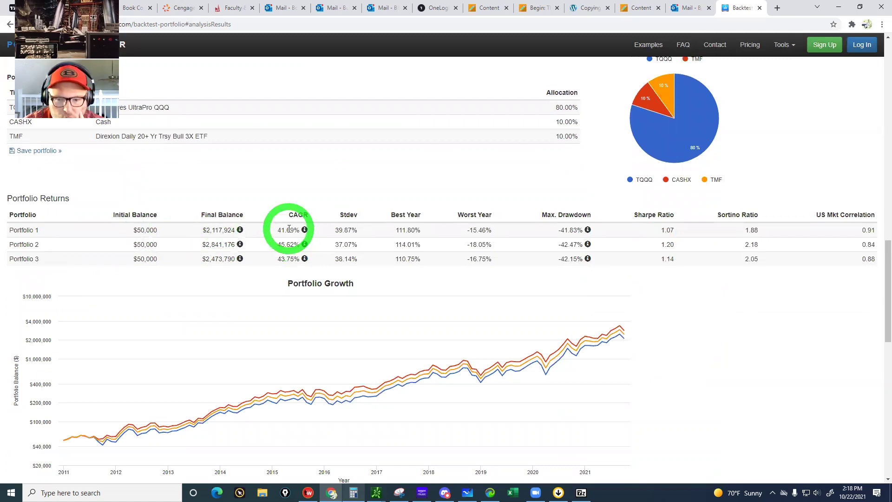
left_click(521, 250)
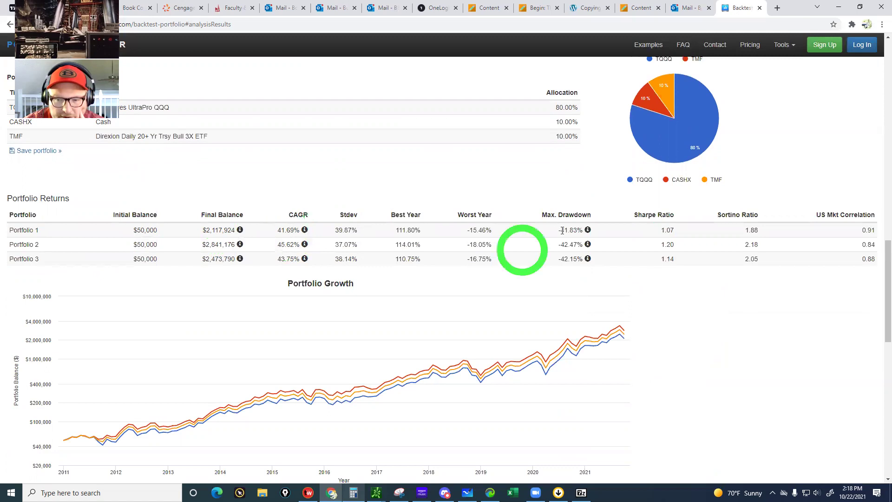
left_click(563, 230)
left_click(505, 230)
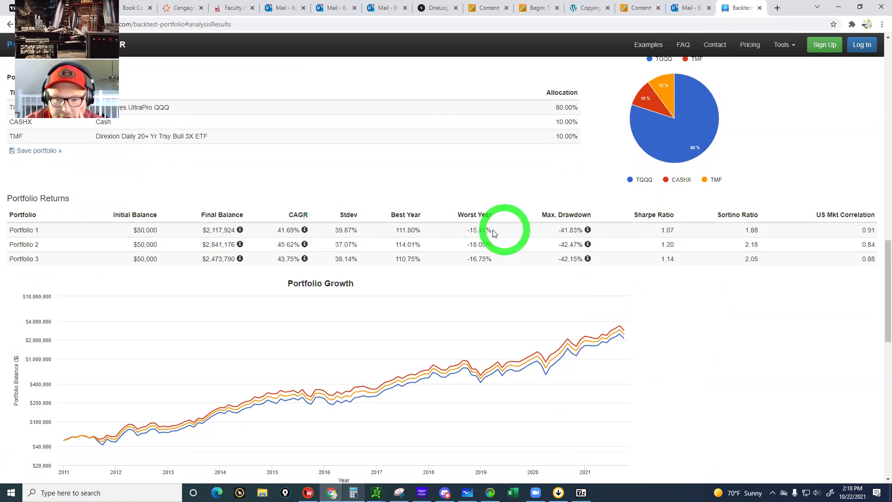
left_click(488, 228)
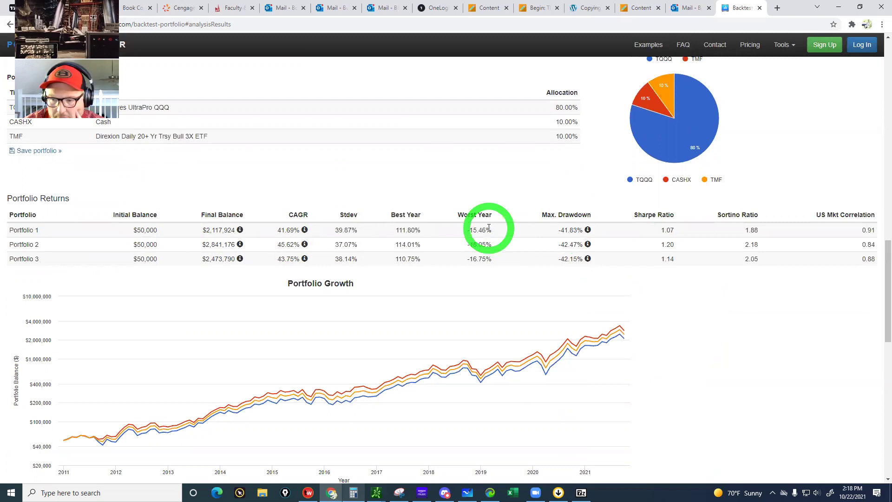
Review Portfolio 2's row in the Portfolio Returns table, covering initial and final balance, CAGR, standard deviation and best year
left_click(48, 247)
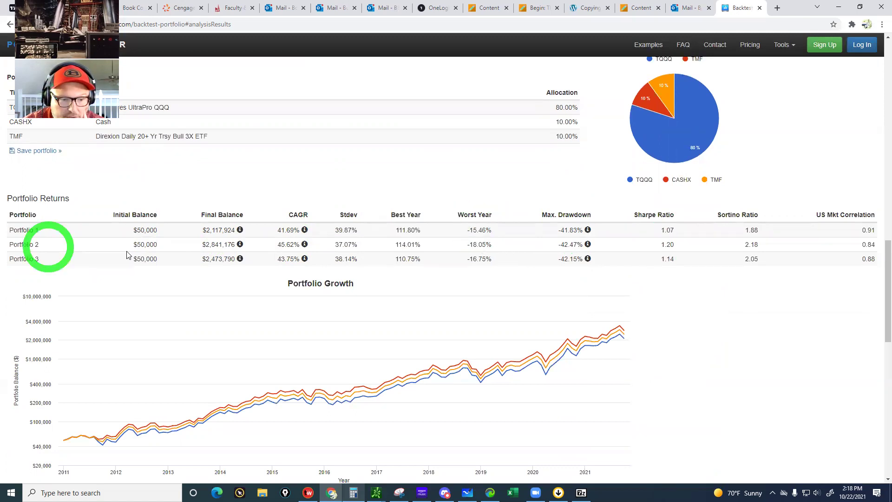
left_click(201, 251)
left_click(135, 243)
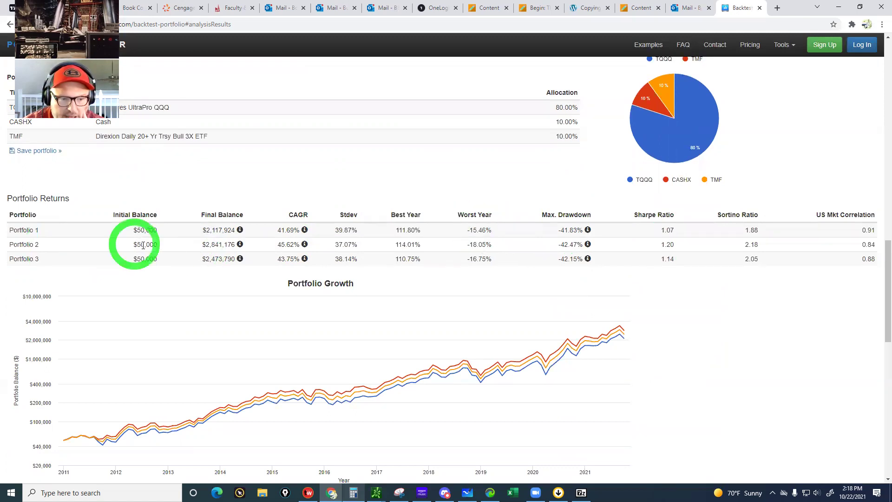
left_click(143, 245)
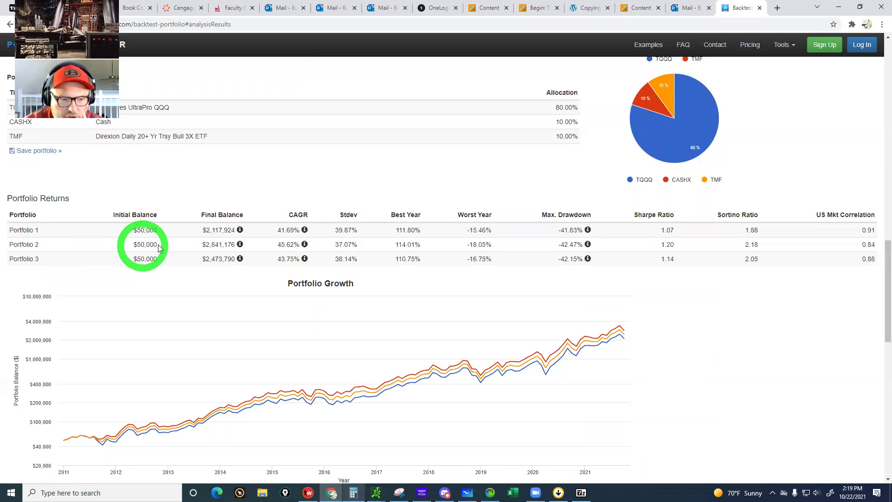
left_click(155, 243)
left_click(286, 242)
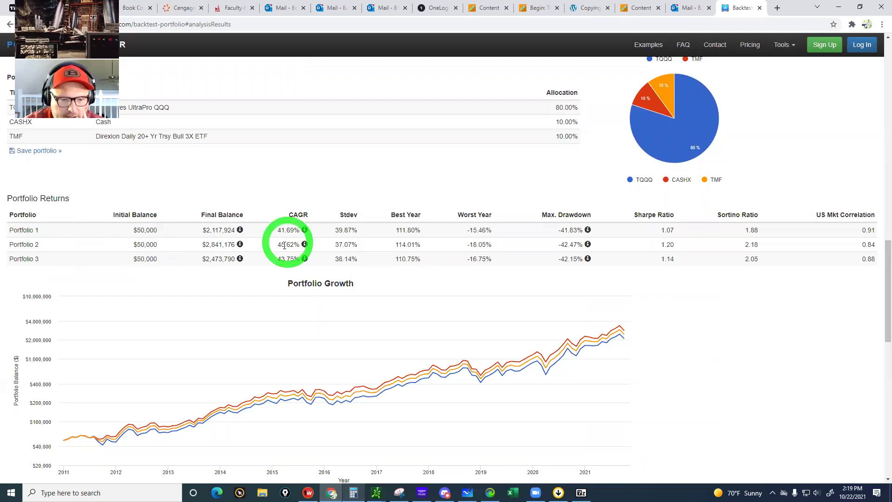
left_click(263, 241)
left_click(229, 247)
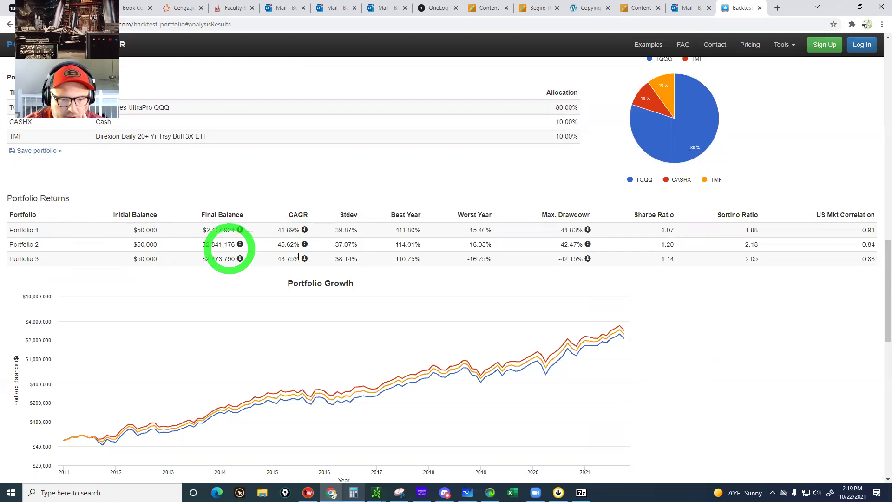
left_click(324, 247)
left_click(397, 243)
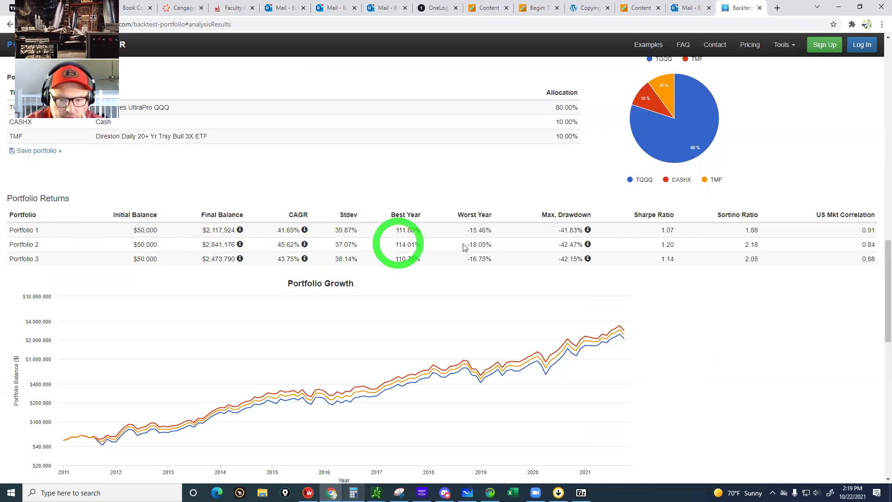
left_click(384, 239)
left_click(284, 248)
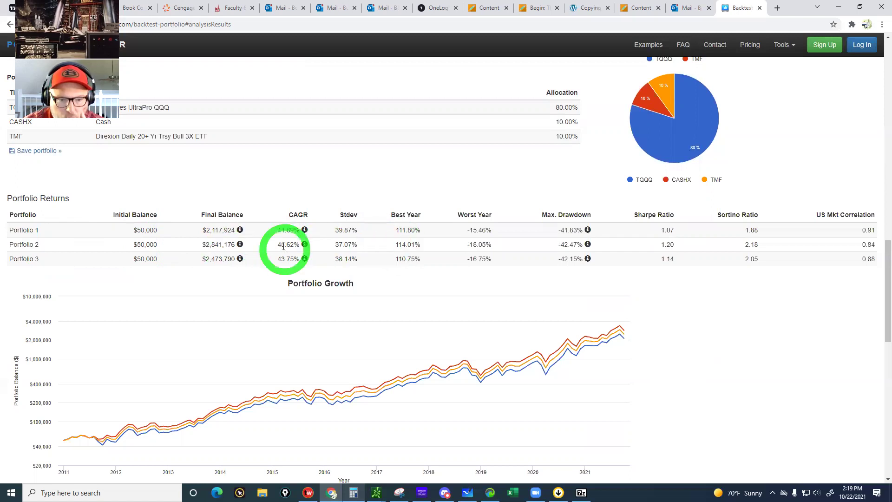
left_click(283, 247)
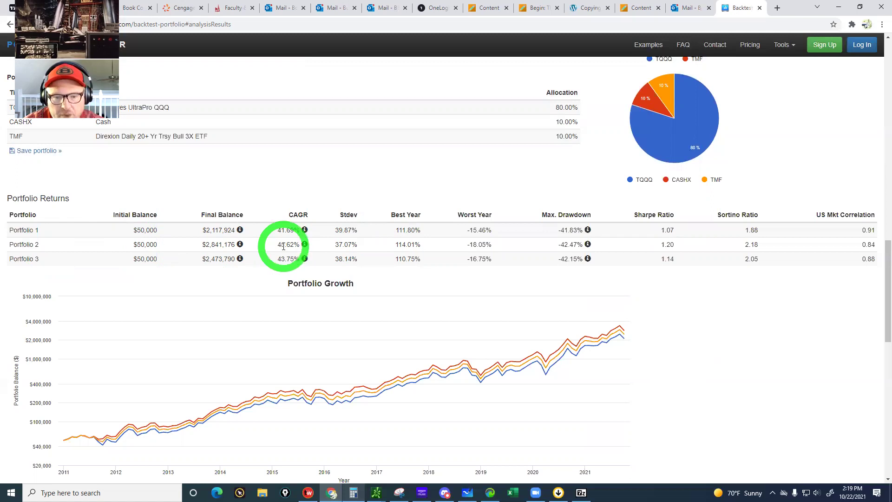
Check the drawdown period details behind Portfolio 2's maximum drawdown, along with its Sharpe and Sortino ratios
left_click(578, 246)
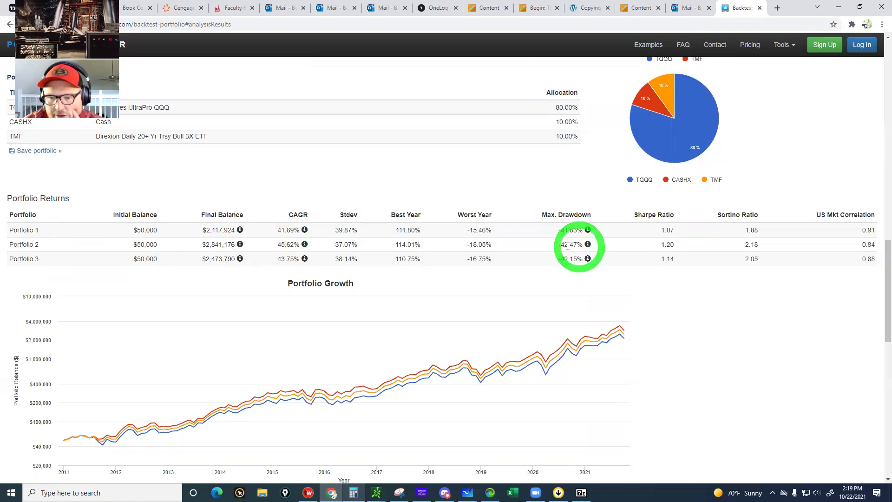
left_click(588, 244)
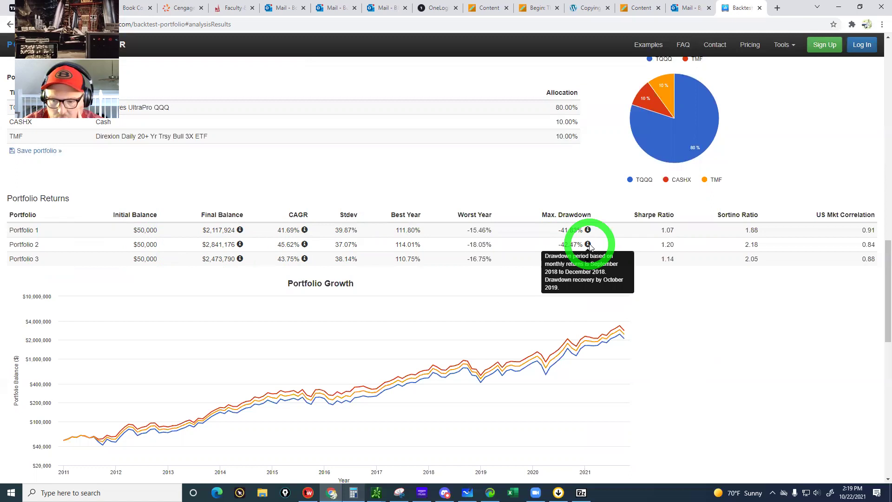
left_click(673, 243)
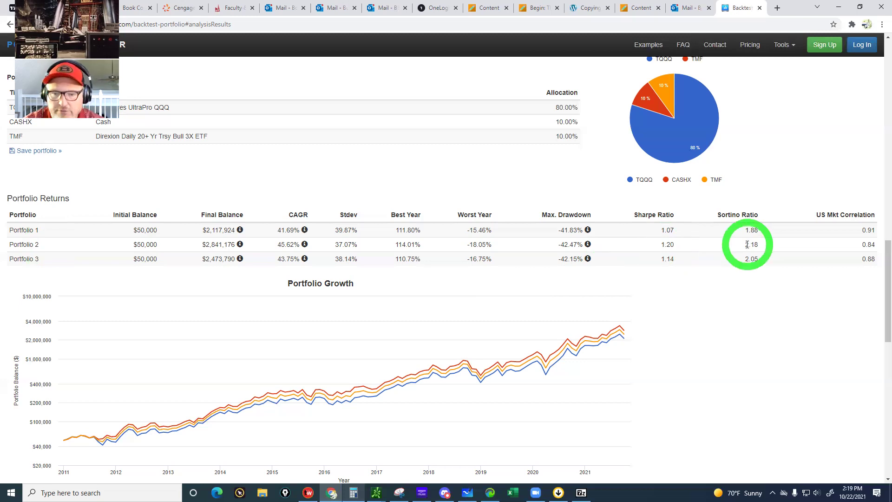
Compare Portfolio 2's initial and final balances with the Portfolio Growth chart, inspecting the balances at June 2011 and November 2018
scroll(743, 248, "down", 1)
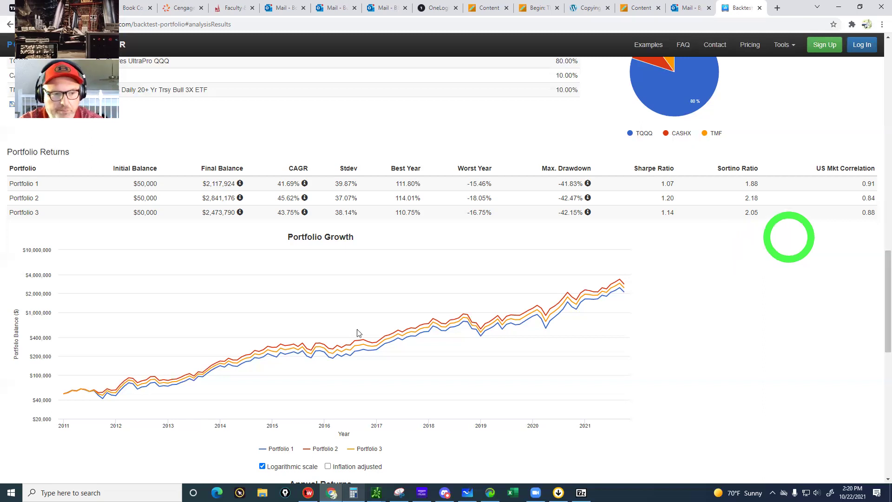
left_click(118, 214)
left_click(138, 203)
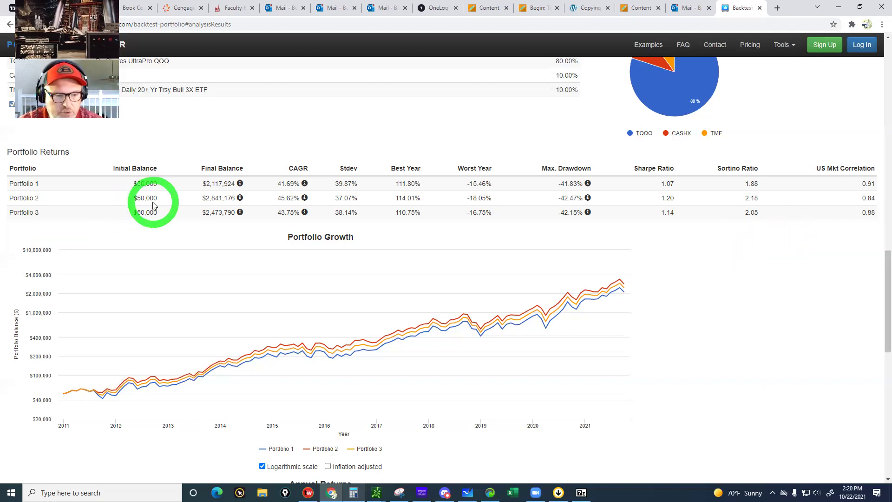
left_click(143, 195)
left_click(204, 195)
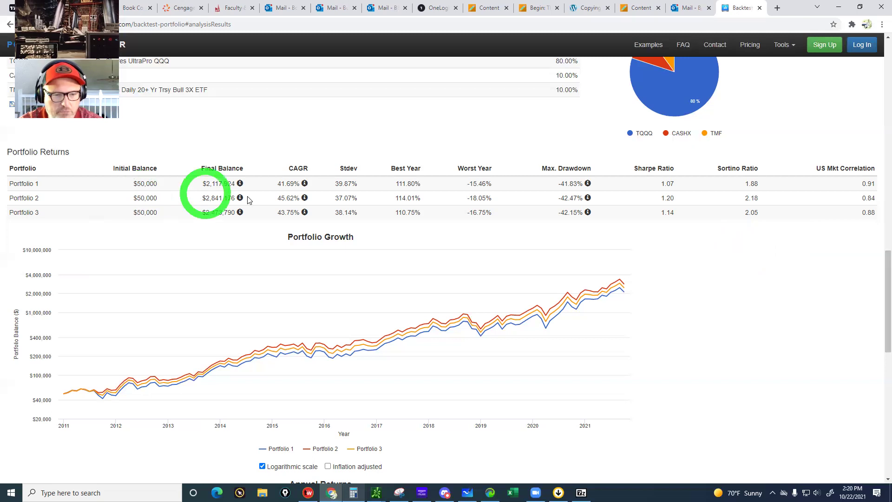
left_click(332, 205)
left_click(89, 392)
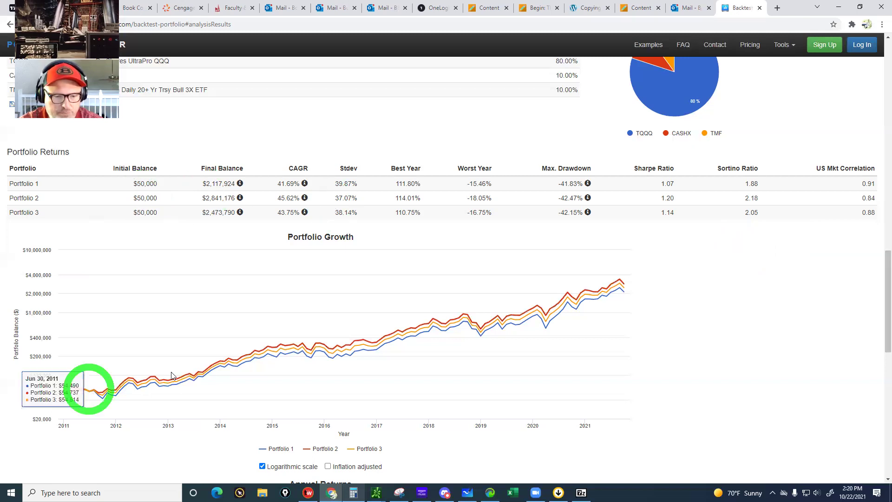
left_click(477, 324)
left_click(478, 281)
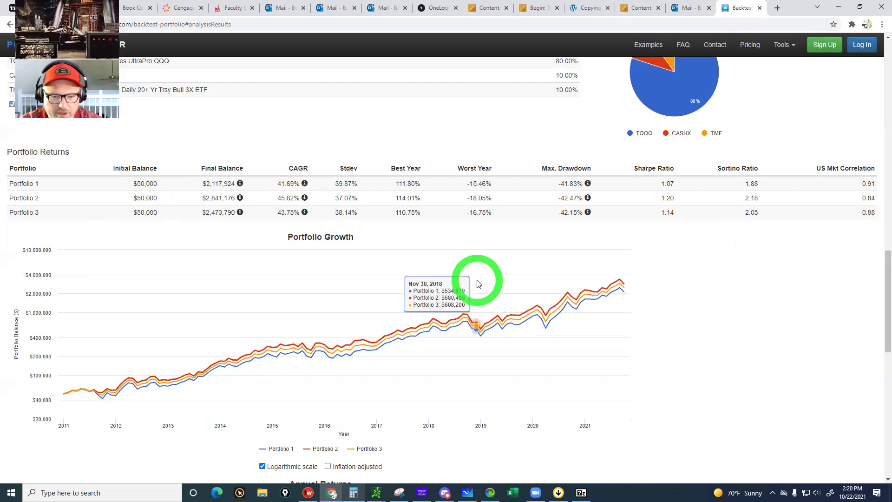
Look over the rest of the summary results, from the portfolio allocations to the Annual Returns chart and Trailing Returns table
scroll(478, 284, "down", 7)
scroll(478, 283, "up", 10)
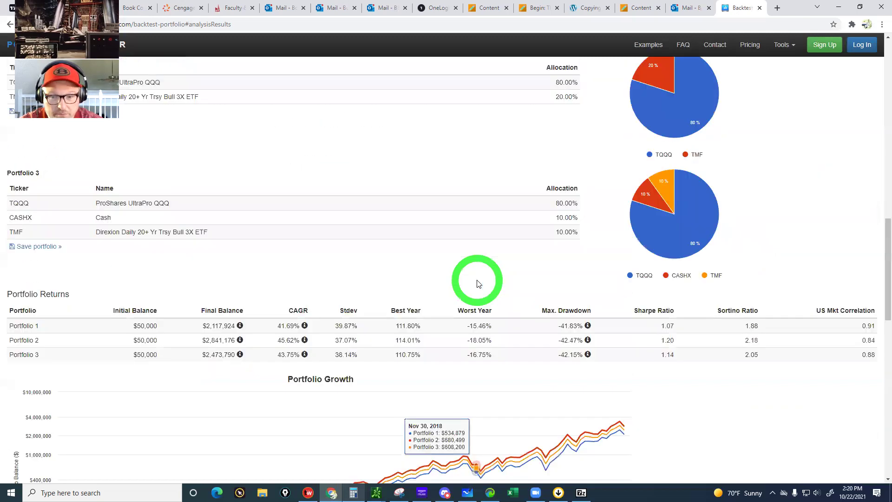
scroll(478, 284, "down", 2)
scroll(479, 284, "down", 1)
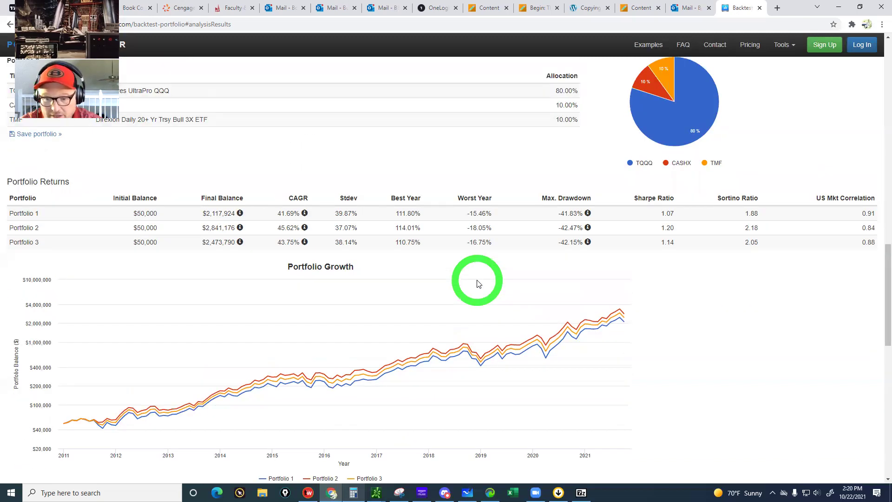
scroll(479, 283, "down", 10)
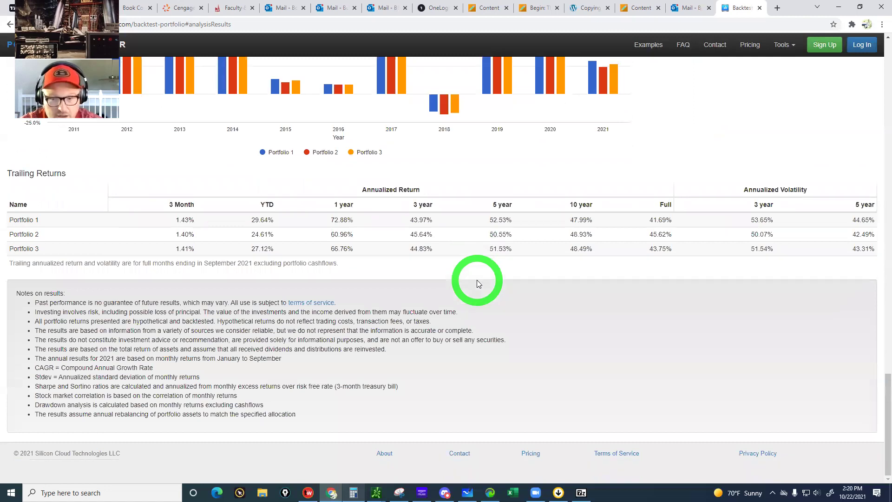
scroll(477, 281, "up", 3)
scroll(478, 283, "up", 8)
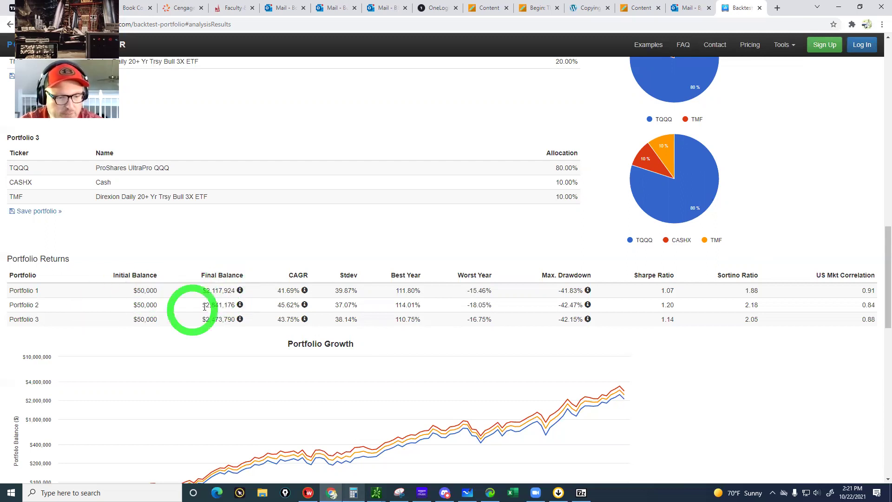
Highlight Portfolio 2's final balance in the Portfolio Returns table and review it against the portfolio allocations and growth chart
left_click_drag(205, 307, 237, 307)
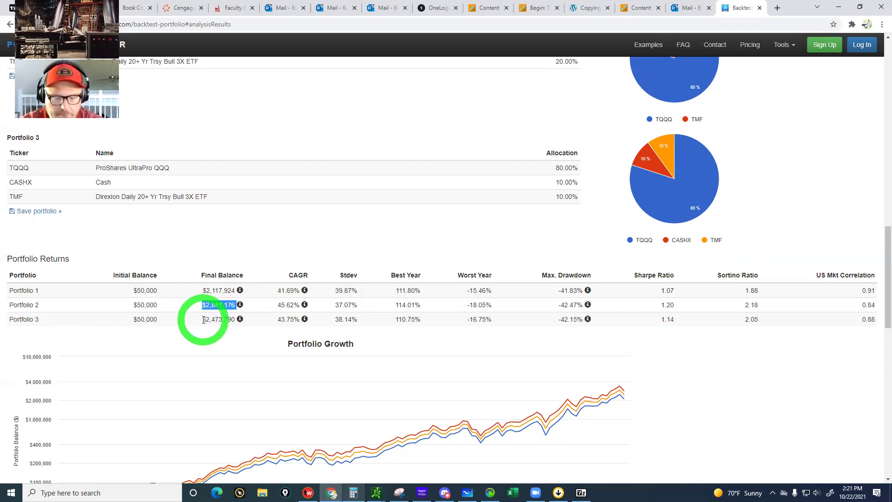
scroll(273, 385, "up", 5)
scroll(273, 385, "down", 1)
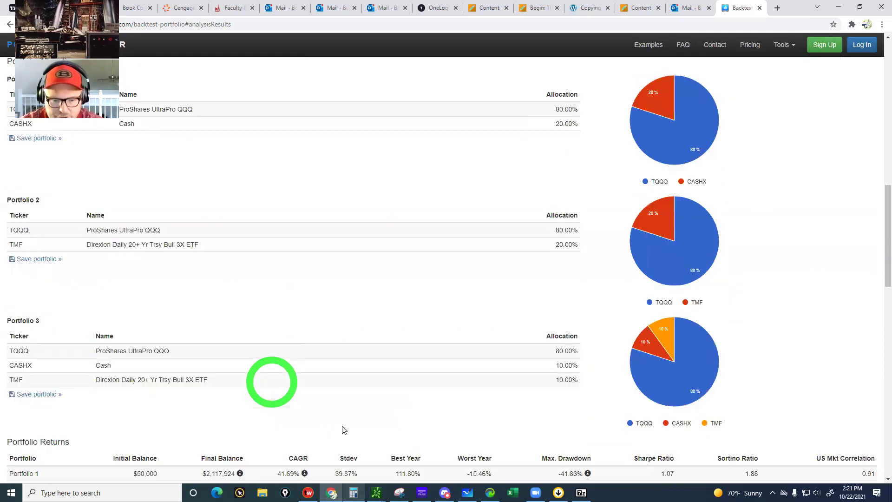
scroll(329, 478, "down", 7)
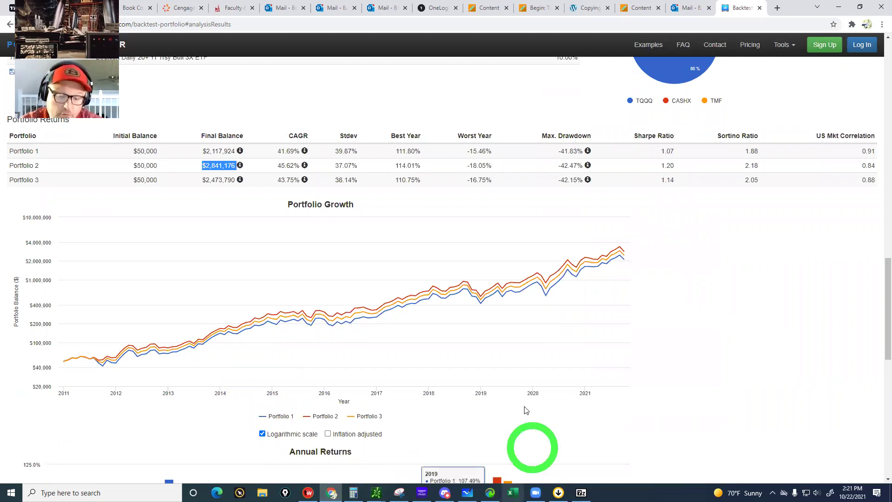
Switch to Excel and open the recent workbook TQQQ AIM EMPIRE
left_click(511, 492)
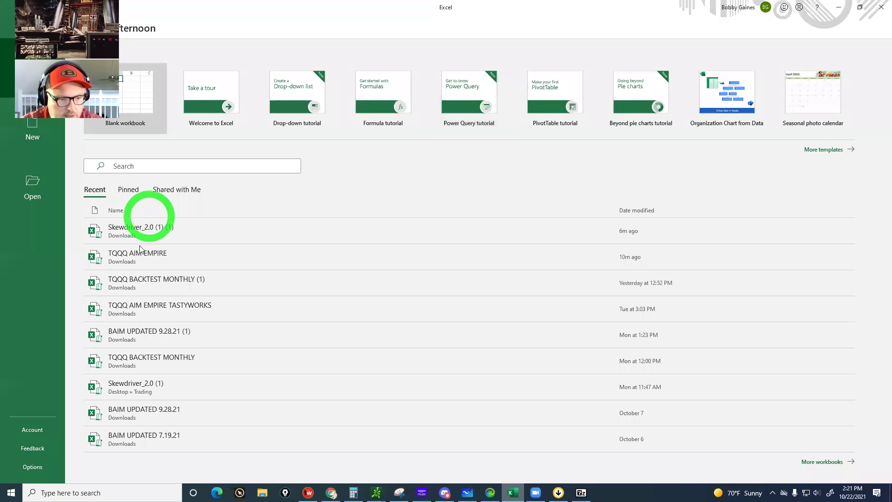
left_click(138, 256)
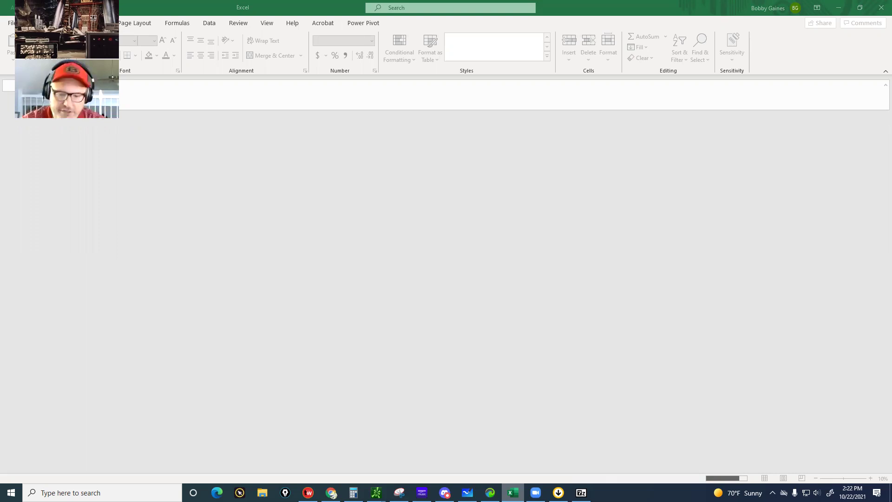
Open the workbook without updating its external links and review the TQQQ, TMF and current cash amounts in the AIM DASHBOARD table and chart
left_click(733, 471)
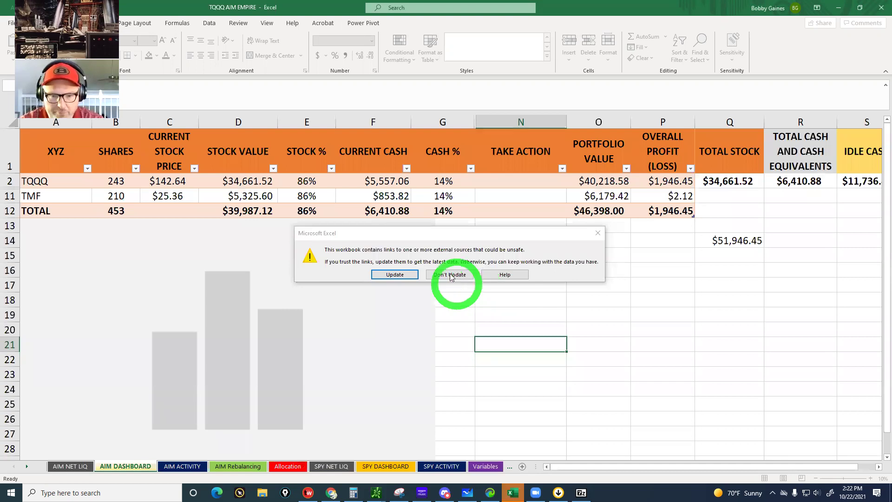
left_click(450, 273)
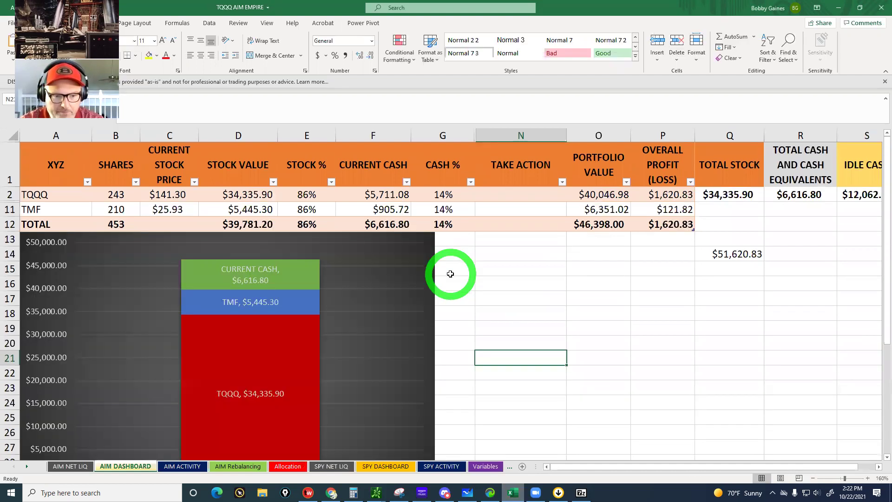
scroll(450, 274, "down", 1)
left_click(267, 330)
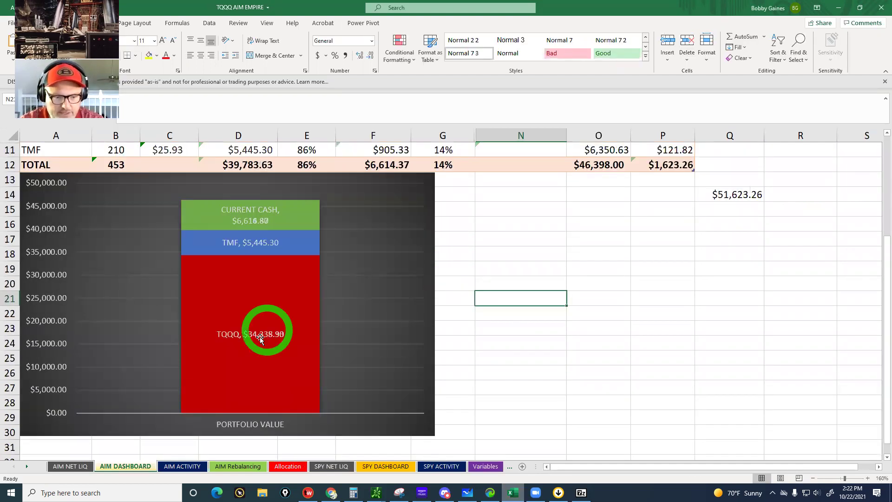
left_click(257, 335)
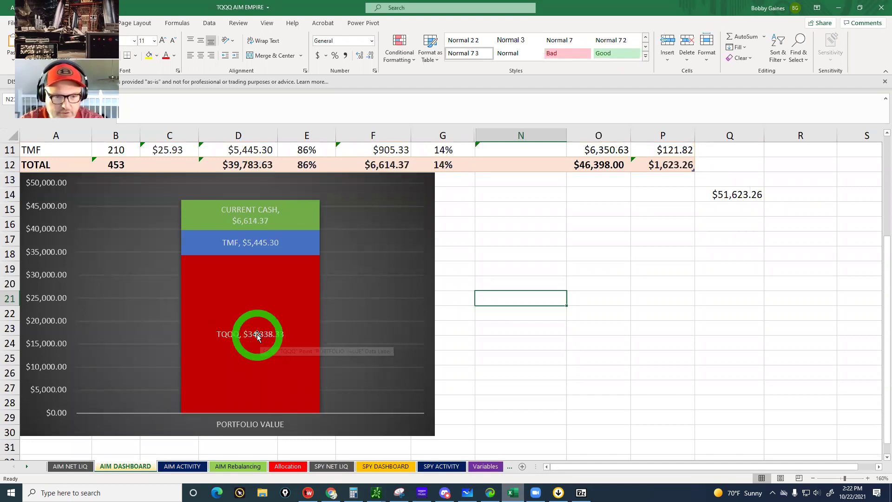
scroll(257, 335, "up", 1)
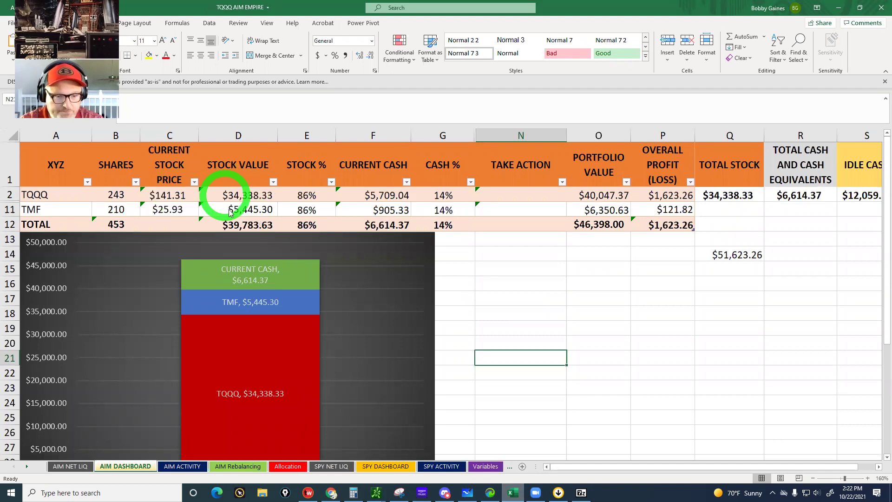
scroll(234, 221, "down", 2)
scroll(235, 216, "up", 1)
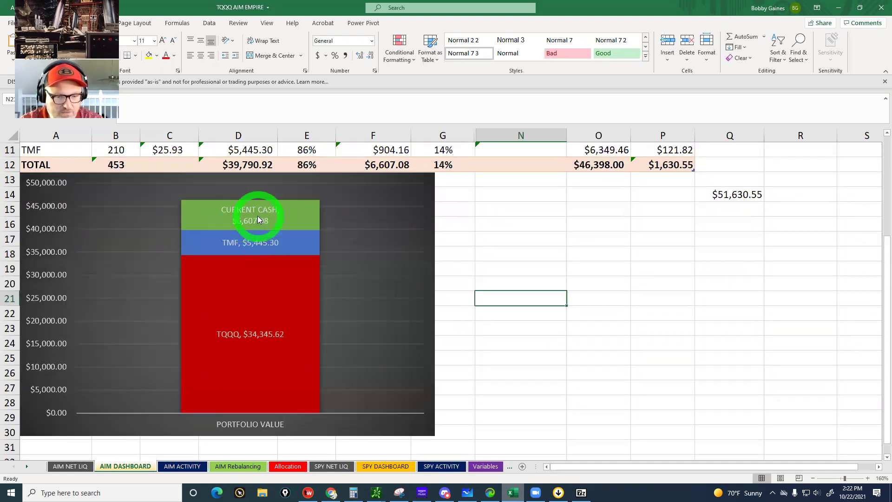
scroll(260, 219, "up", 1)
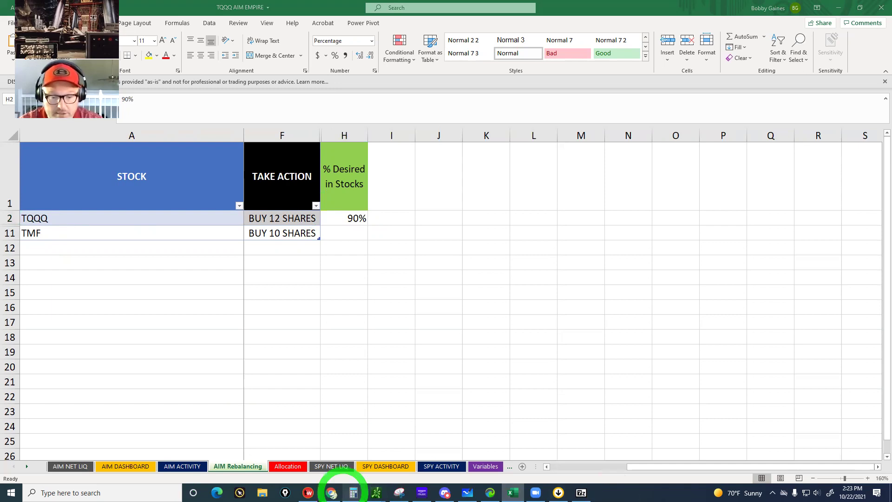
Switch to the thinkorswim charts to use the blank /ES chart as a drawing area
mouse_move(376, 492)
left_click(286, 453)
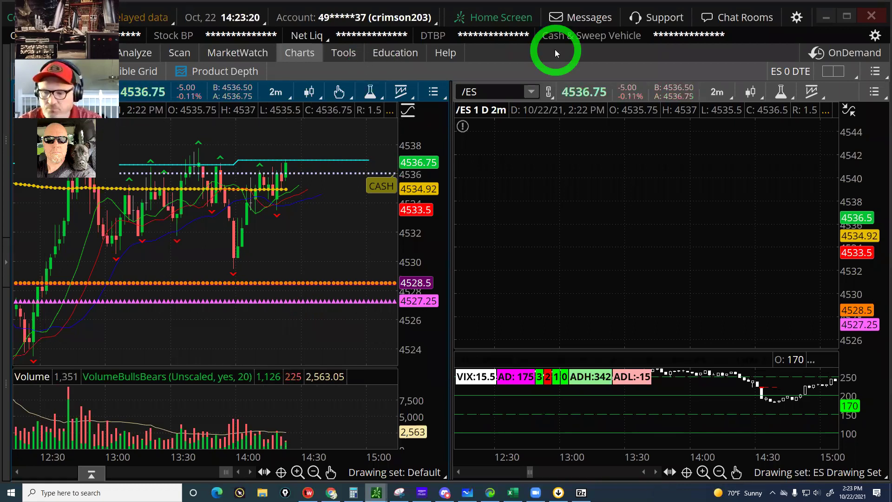
left_click_drag(647, 245, 587, 179)
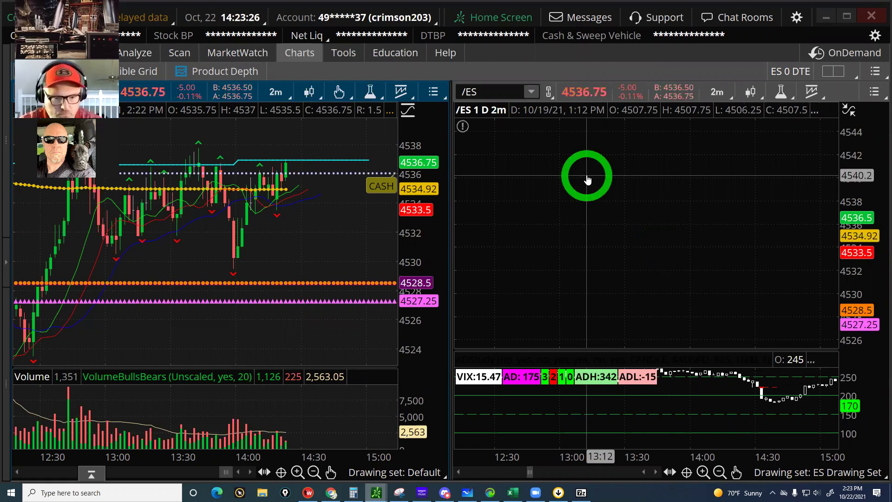
left_click(398, 54)
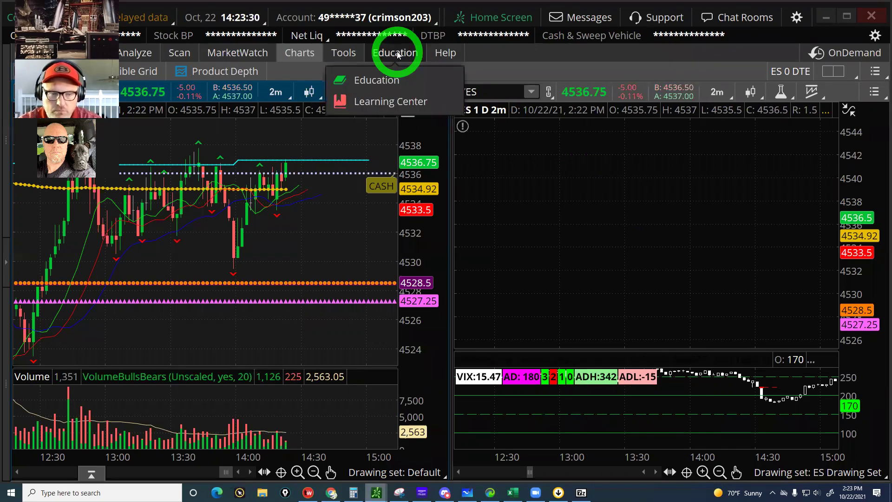
left_click(133, 28)
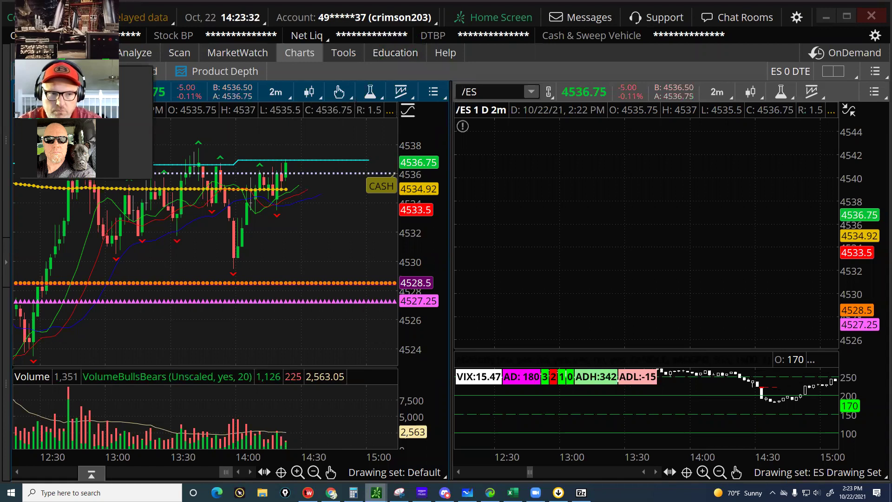
left_click(21, 54)
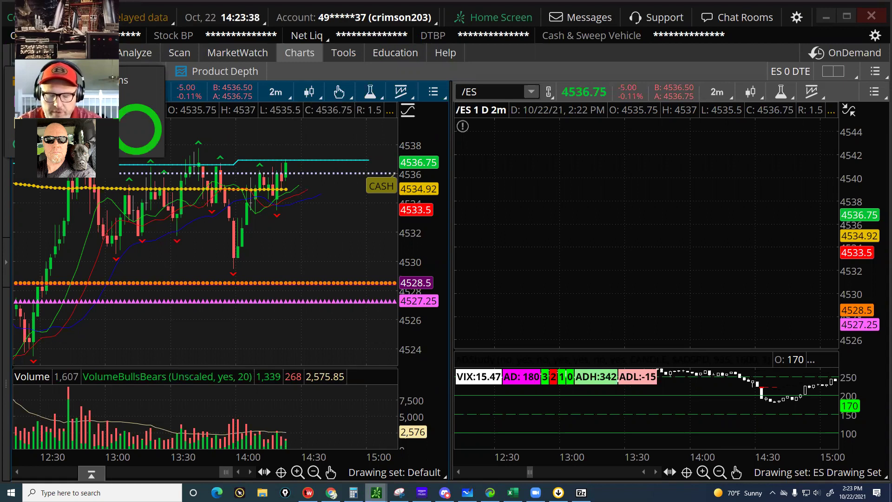
mouse_move(308, 491)
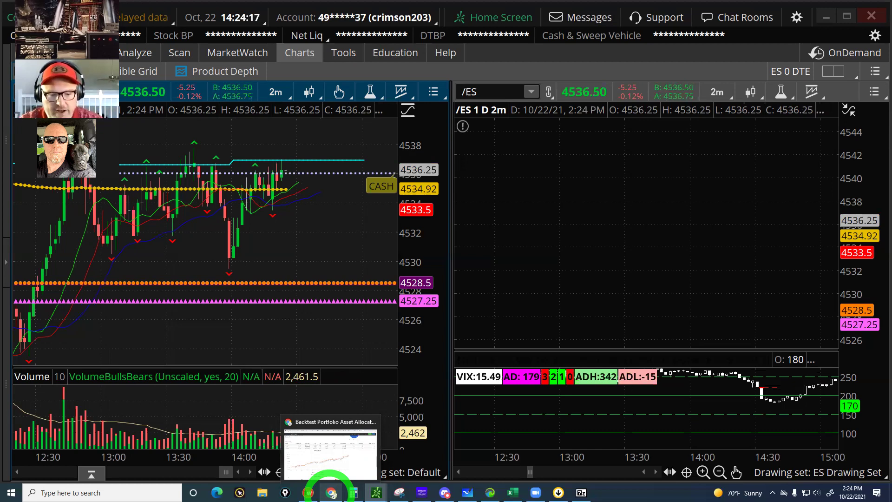
mouse_move(312, 490)
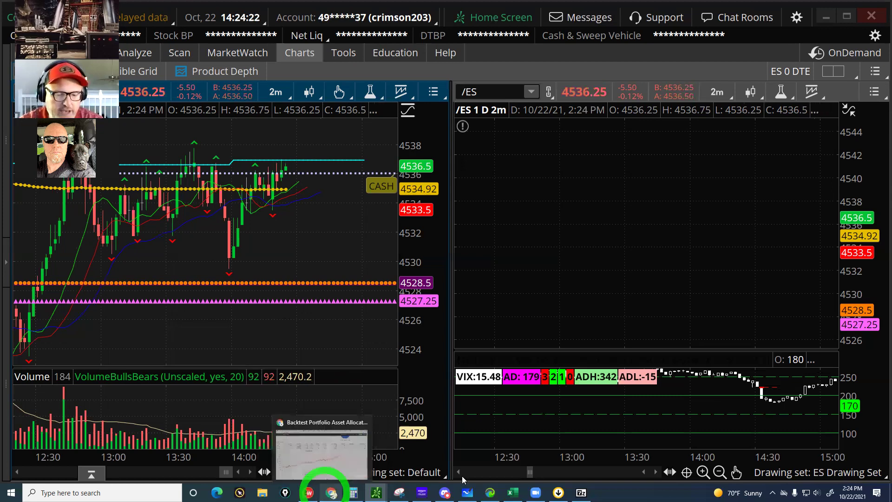
mouse_move(447, 483)
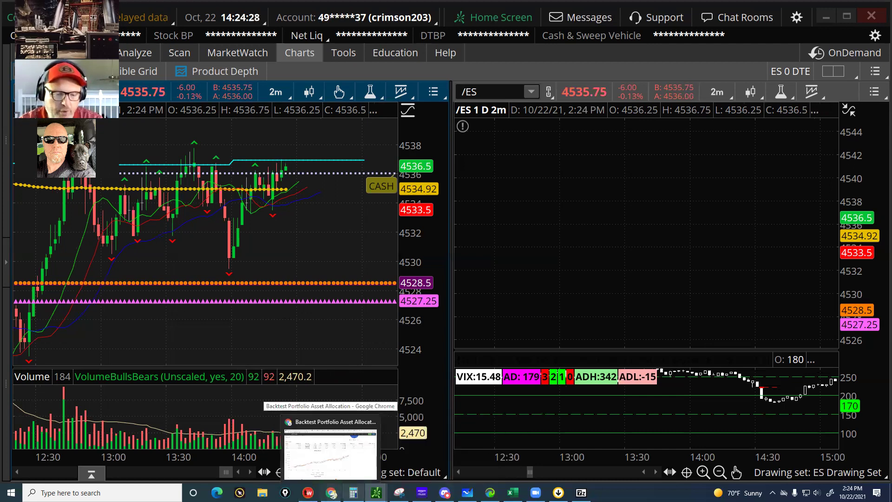
Start the annotation pen and handwrite "80%" near the upper edge of the blank /ES chart
left_click(525, 129)
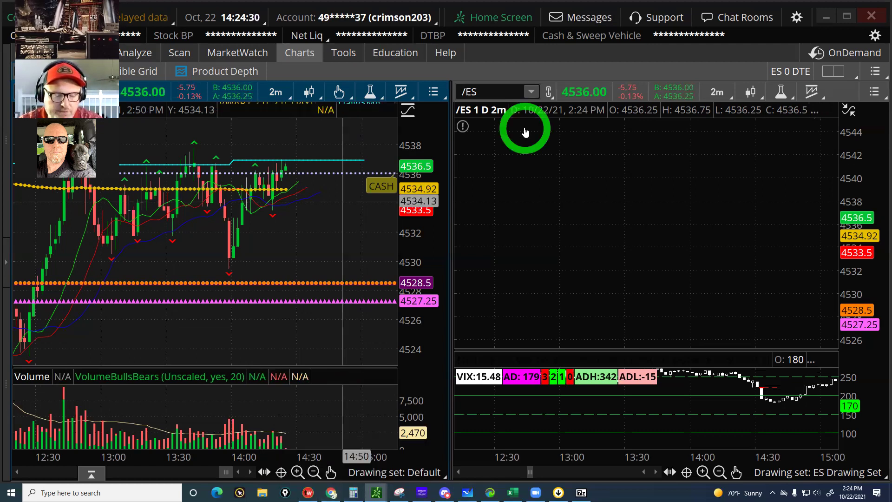
left_click(530, 194)
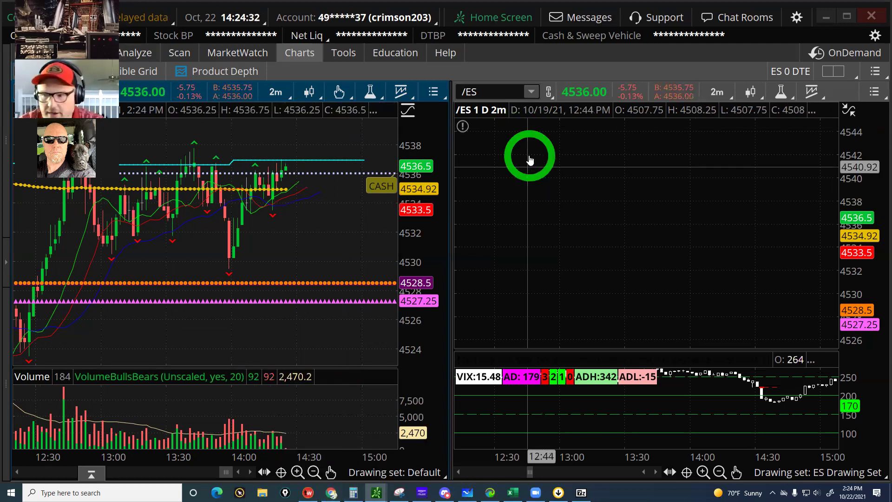
left_click(420, 226)
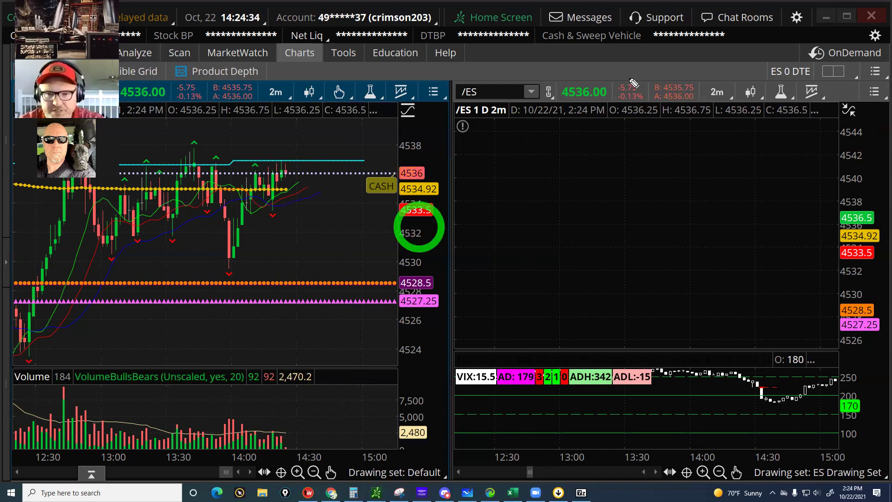
left_click(510, 148)
mouse_move(507, 147)
left_mouse_down()
mouse_move(478, 163)
mouse_move(559, 127)
left_mouse_up()
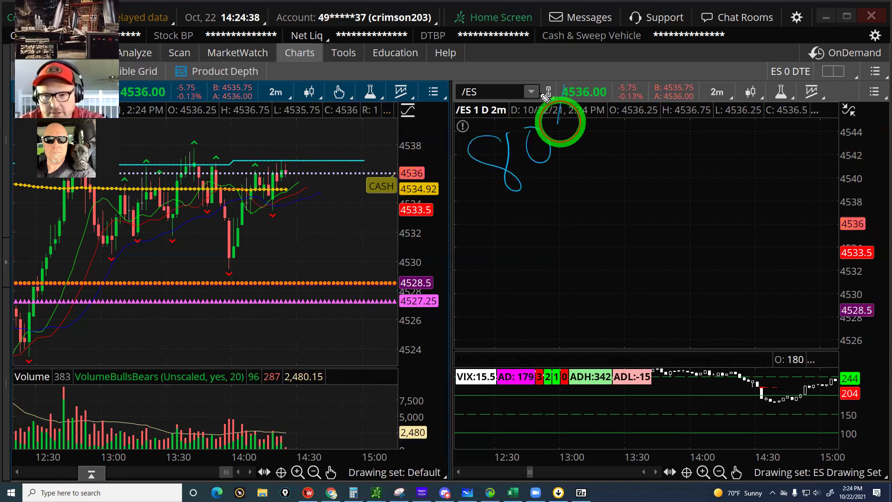
left_click_drag(541, 74, 580, 116)
left_click(565, 260)
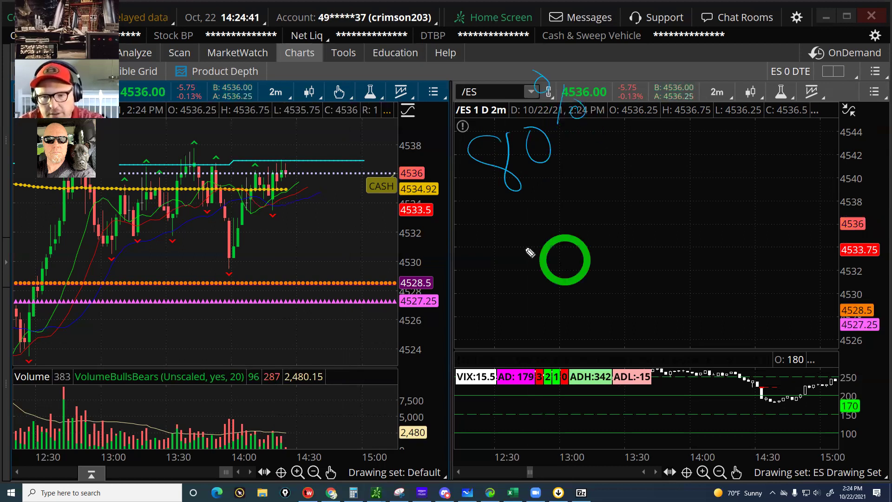
Handwrite "10" below the 80% note and label it "TMF"
left_click(520, 220)
left_click_drag(538, 261, 509, 210)
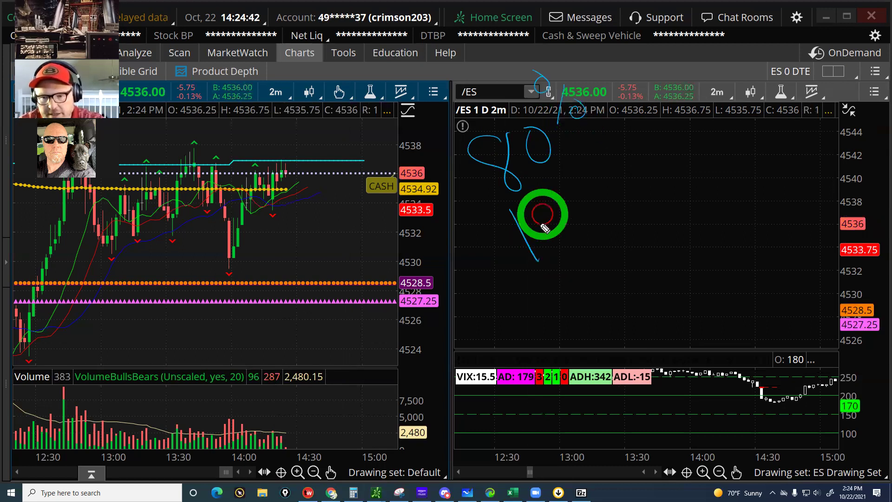
mouse_move(551, 188)
left_mouse_down()
mouse_move(578, 191)
mouse_move(614, 148)
mouse_move(625, 195)
mouse_move(668, 159)
mouse_move(682, 130)
left_mouse_up()
left_click(583, 262)
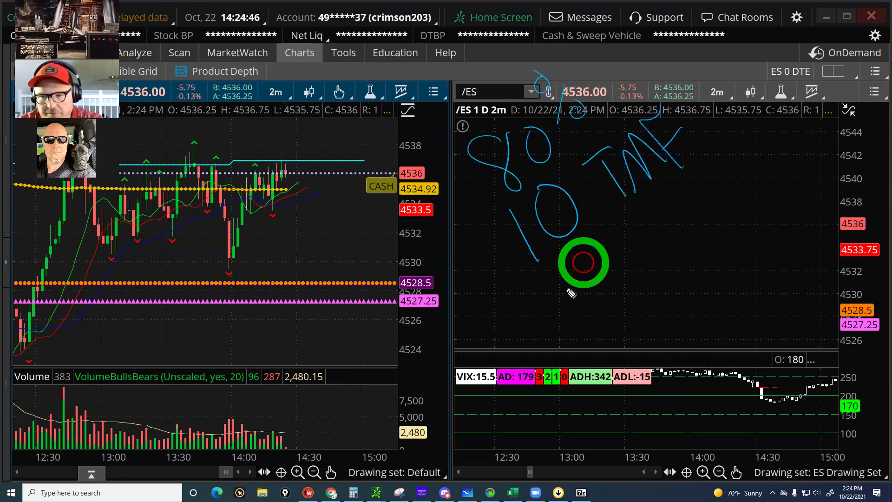
Handwrite a second "10" below the TMF entry, adding a percent sign and the label "Cash"
left_click(556, 312)
left_click_drag(589, 307, 603, 289)
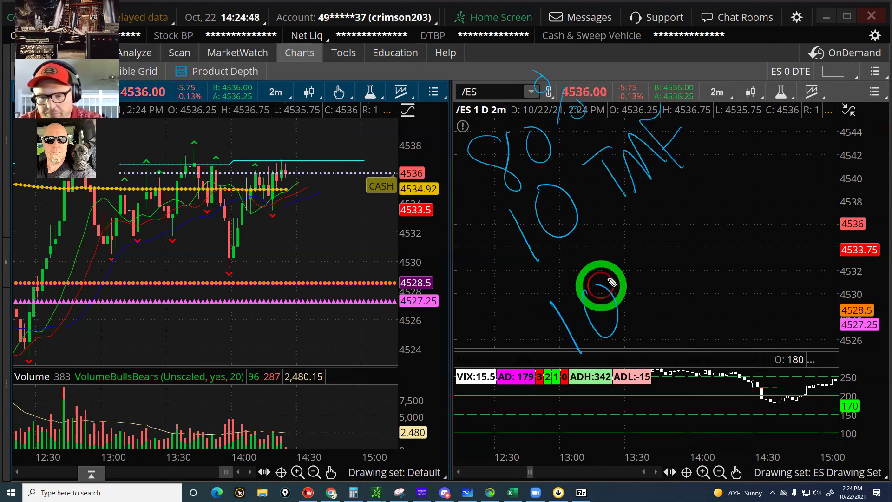
left_click(588, 240)
mouse_move(618, 247)
left_mouse_down()
mouse_move(620, 278)
mouse_move(634, 260)
left_mouse_up()
left_click(688, 240)
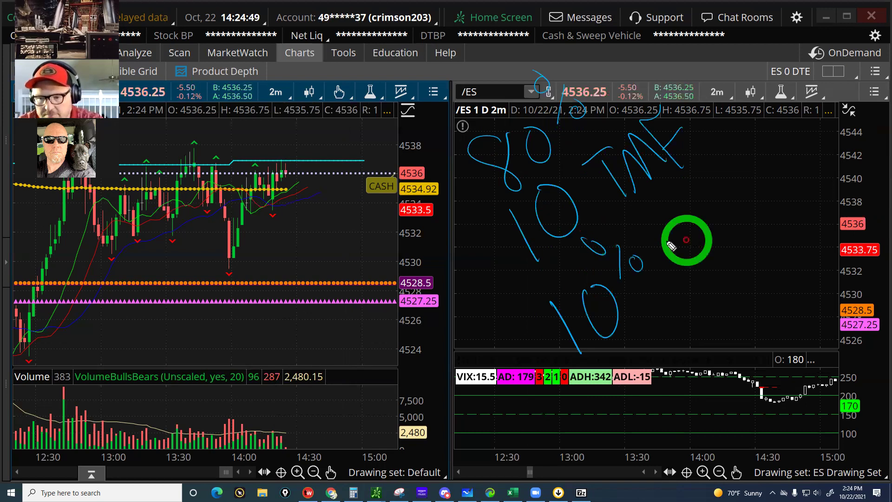
left_click_drag(721, 244, 683, 214)
mouse_move(740, 220)
left_mouse_down()
mouse_move(739, 213)
mouse_move(785, 207)
mouse_move(753, 217)
left_mouse_up()
left_click(759, 217)
left_click(733, 209)
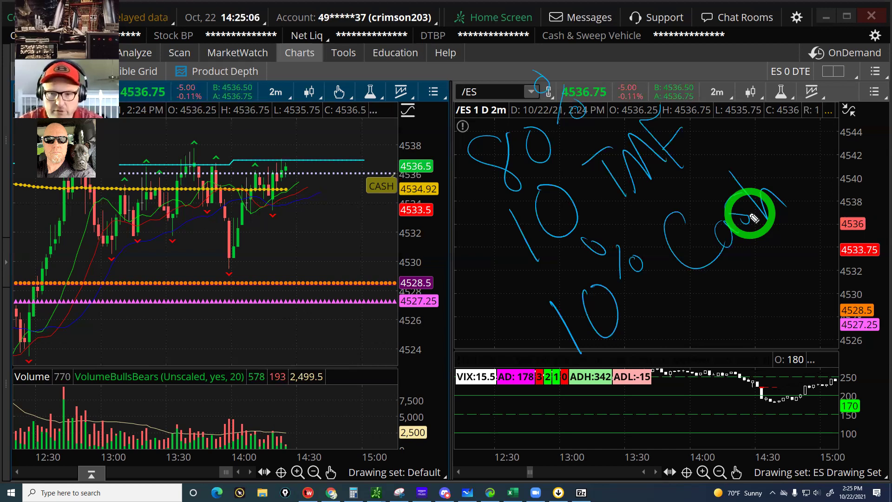
left_click_drag(753, 219, 757, 206)
Clear the handwritten allocation notes from the charts and leave the annotation pen
left_click(53, 196)
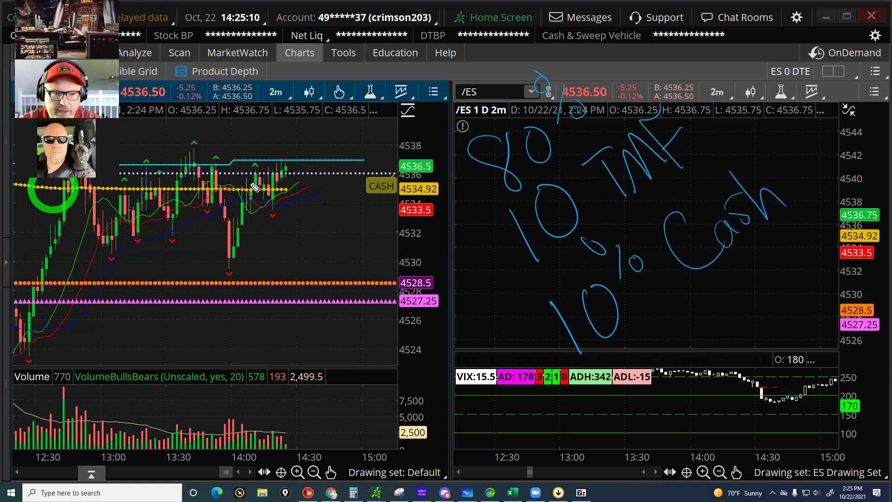
left_click(182, 192)
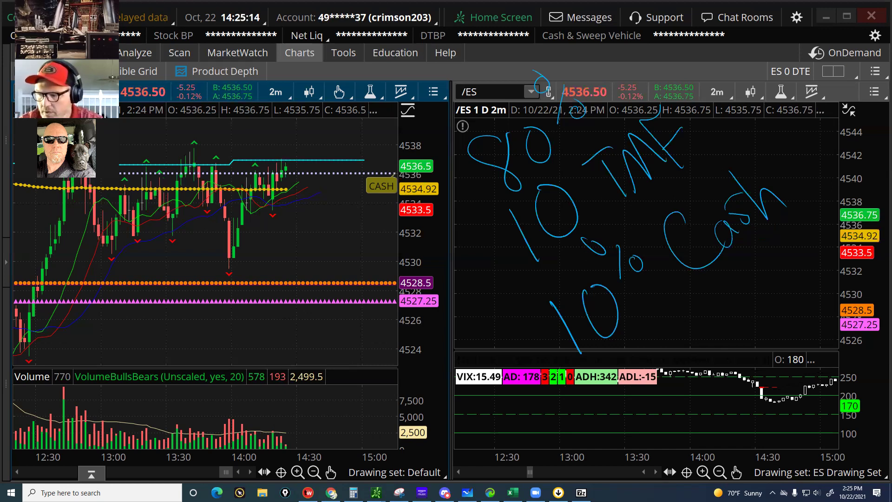
key("Escape")
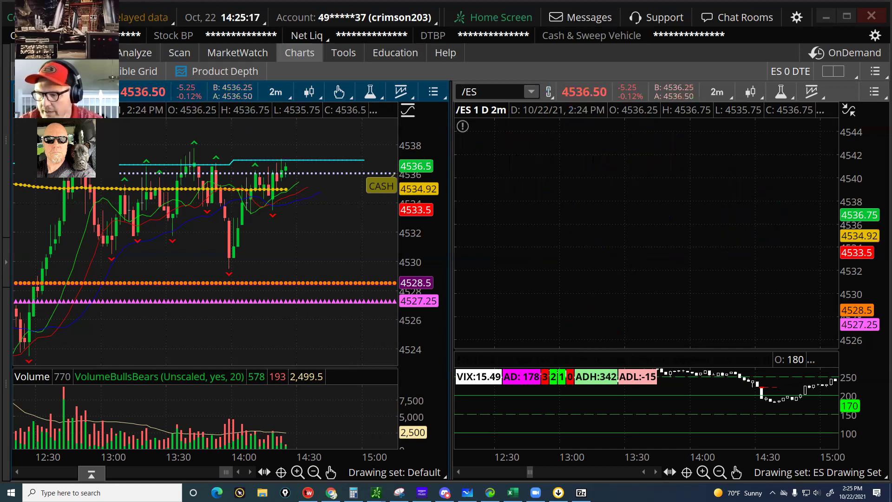
left_click(56, 239)
left_click(388, 320)
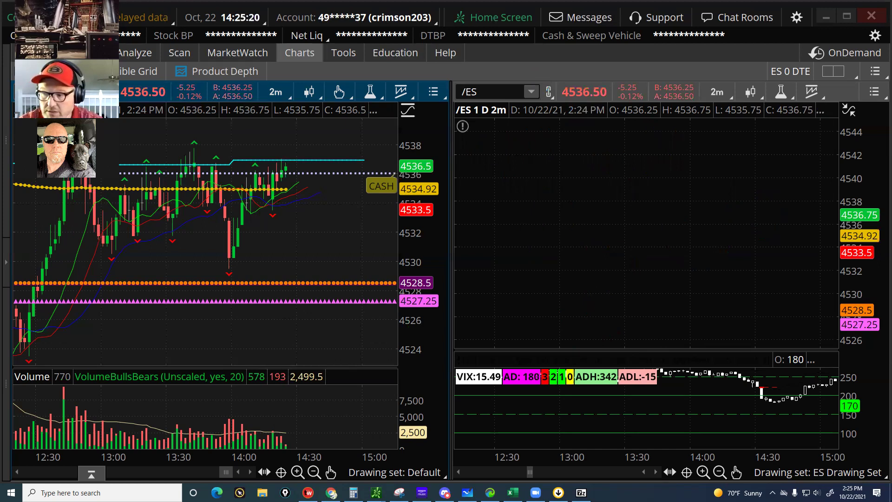
left_click(318, 262)
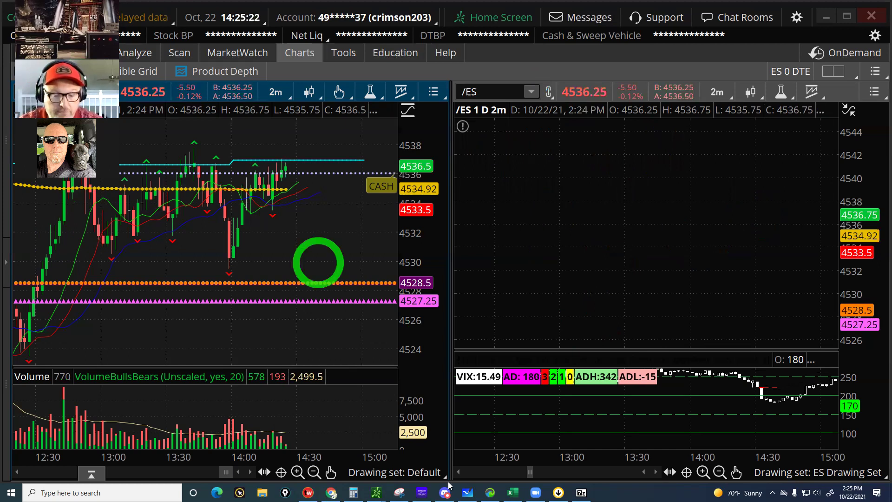
Return to the AIM DASHBOARD sheet of the Excel workbook and inspect the TAKE ACTION cells in the TQQQ and TOTAL rows
left_click(506, 493)
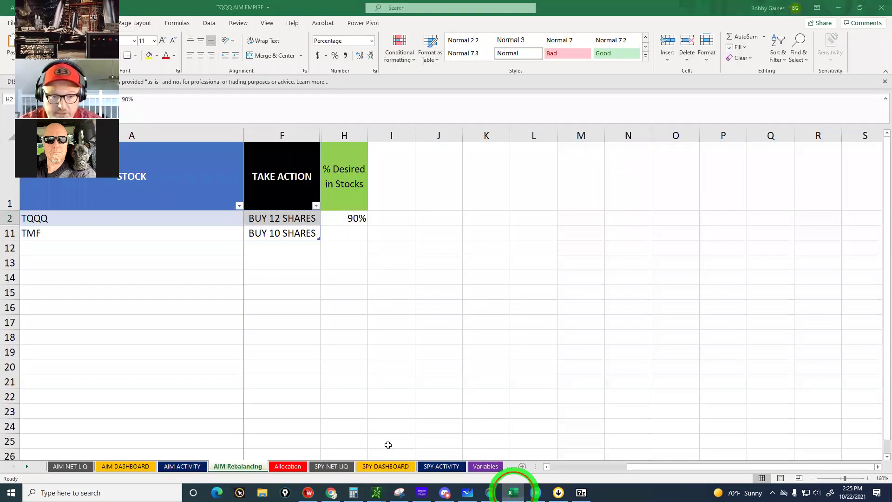
left_click(147, 442)
left_click(124, 467)
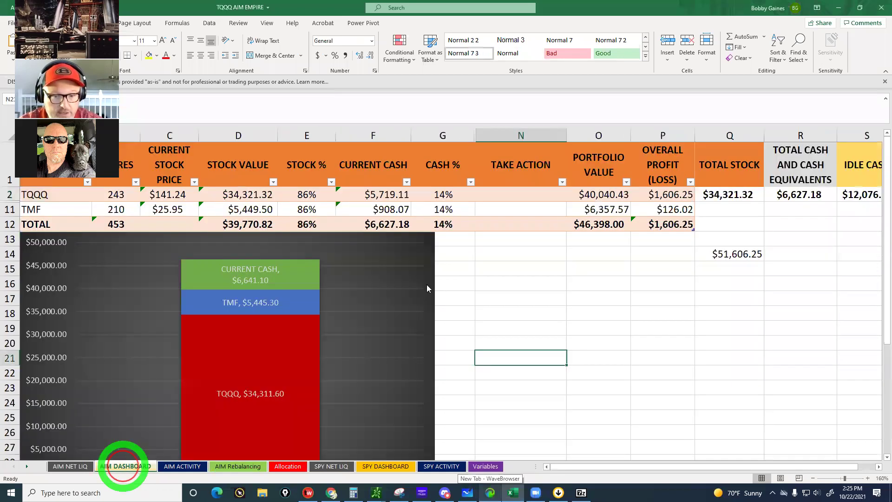
left_click(514, 196)
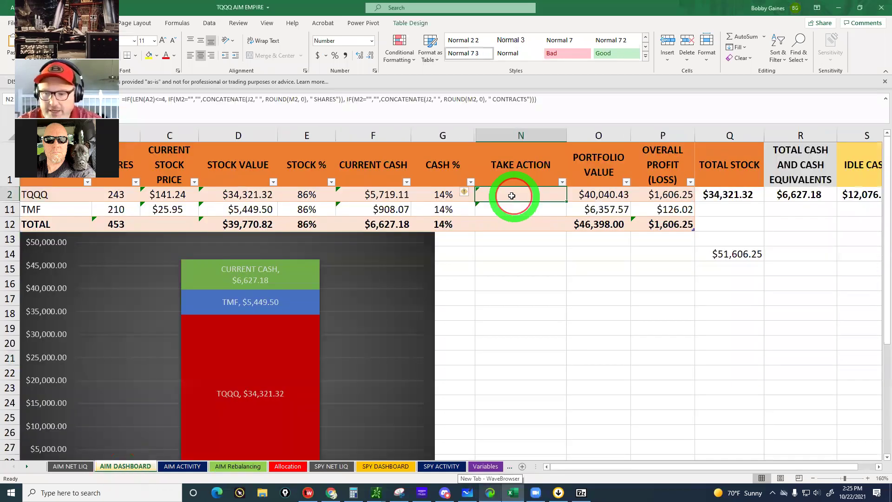
left_click(507, 192)
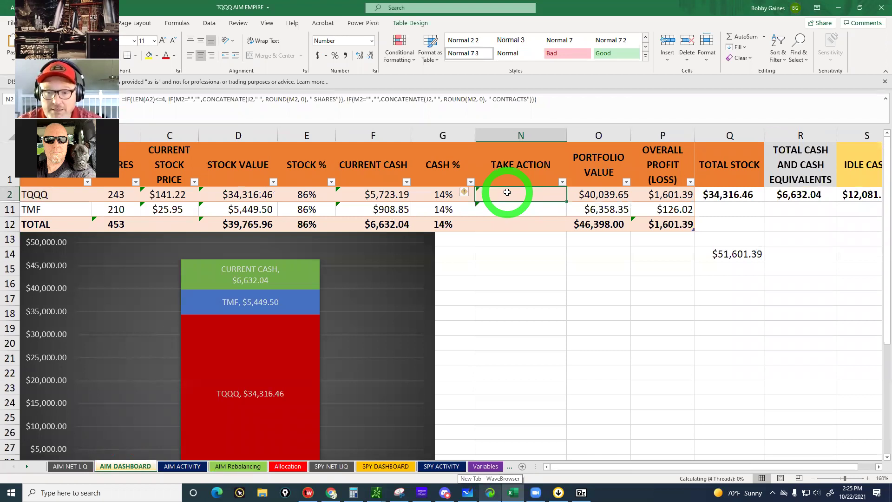
left_click(501, 224)
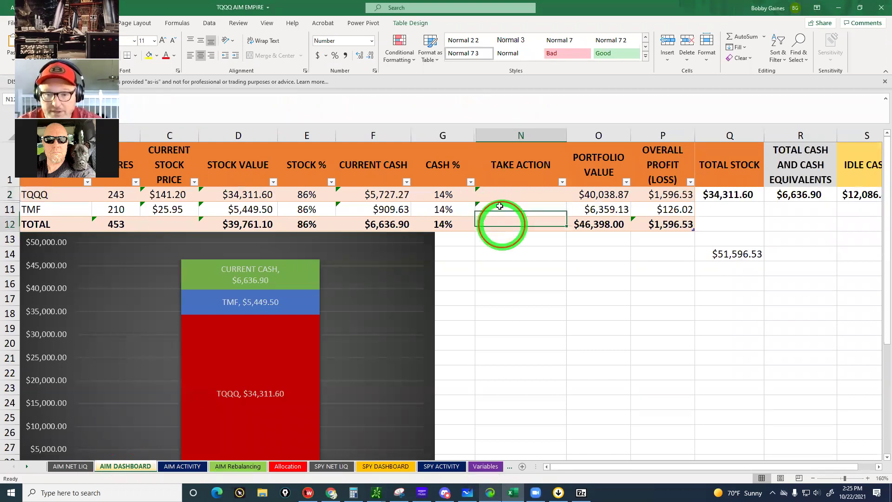
Check the TAKE ACTION cells in the TQQQ, TMF and TOTAL rows for any pending trade instruction
left_click(499, 196)
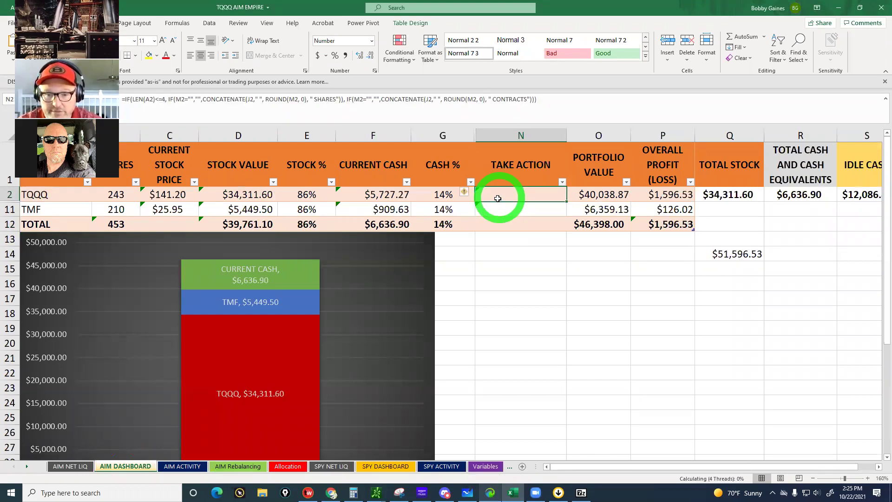
left_click(495, 209)
left_click(496, 222)
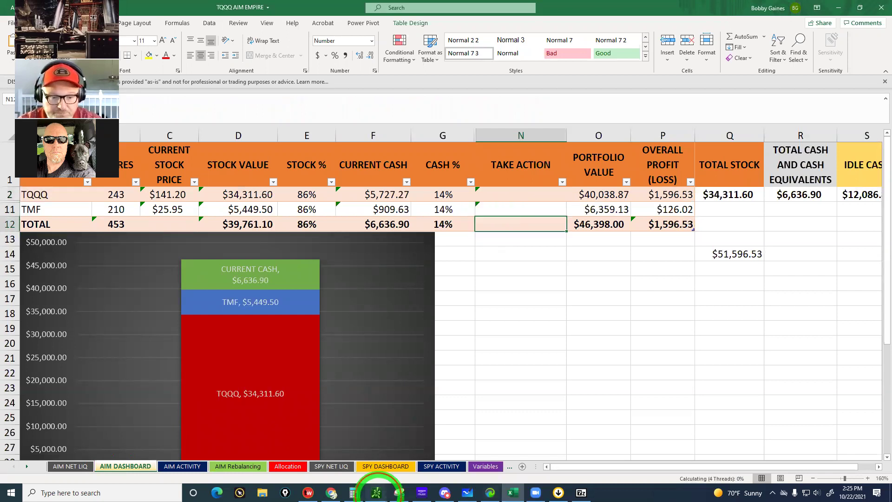
Switch to the thinkorswim charts and load TQQQ in place of /ES in the first chart
left_click(376, 493)
left_click(283, 458)
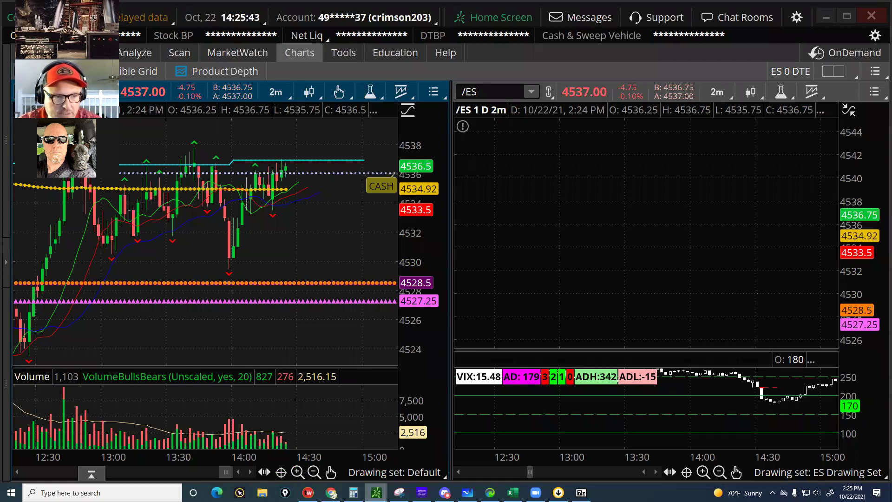
left_click(89, 92)
left_click(26, 145)
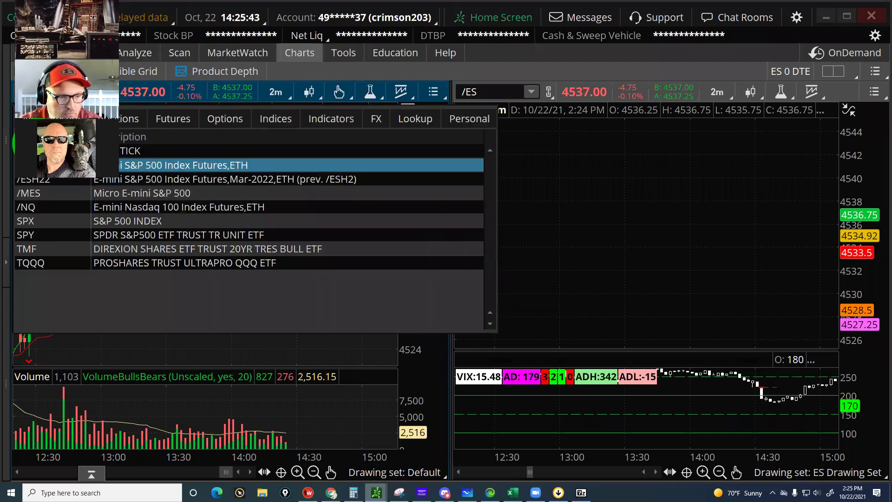
left_click(28, 150)
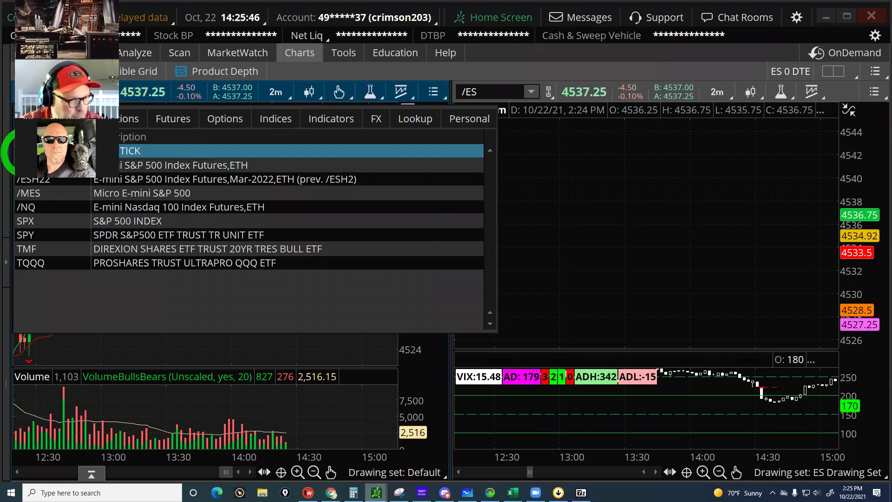
left_click(31, 161)
left_click(33, 165)
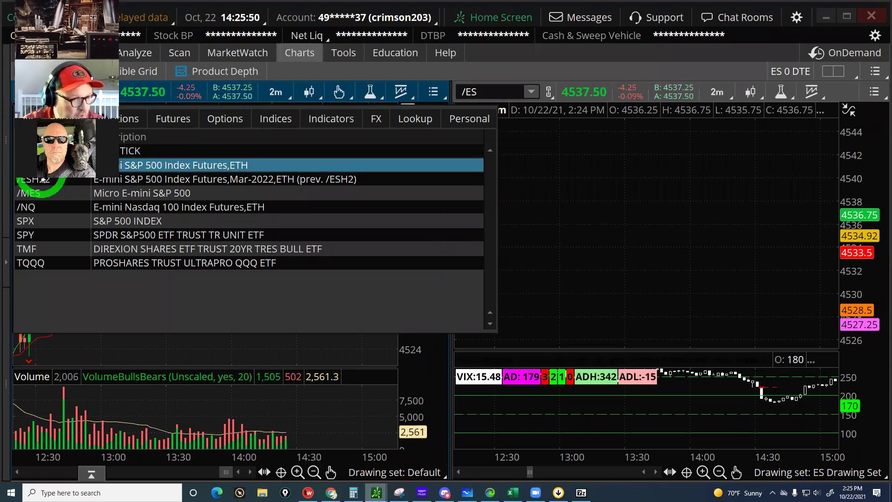
left_click(41, 207)
left_click(38, 263)
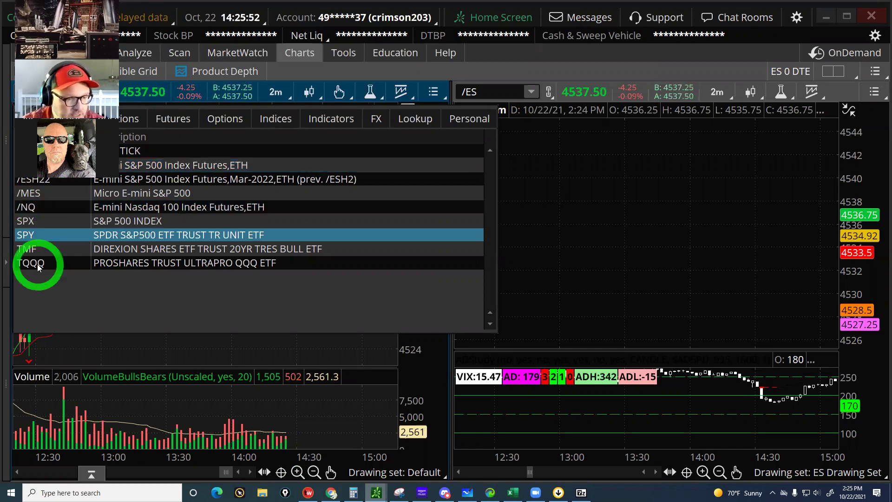
left_click(185, 97)
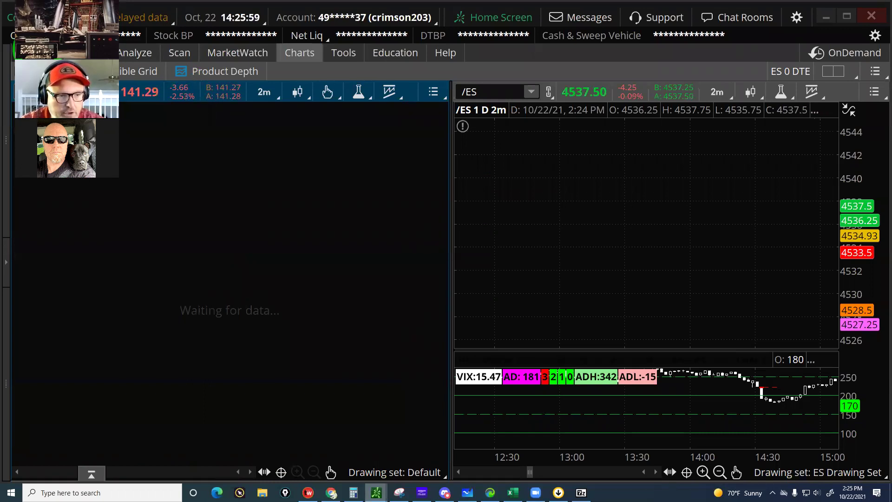
Open the account's position statement and examine the P/L Day figures for TQQQ and the weighted subtotals
left_click(93, 52)
left_click(129, 254)
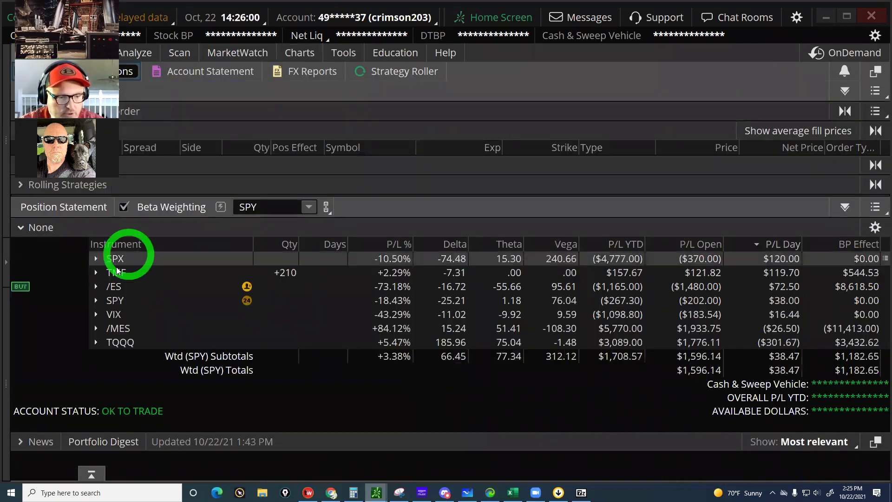
left_click(109, 330)
left_click(788, 357)
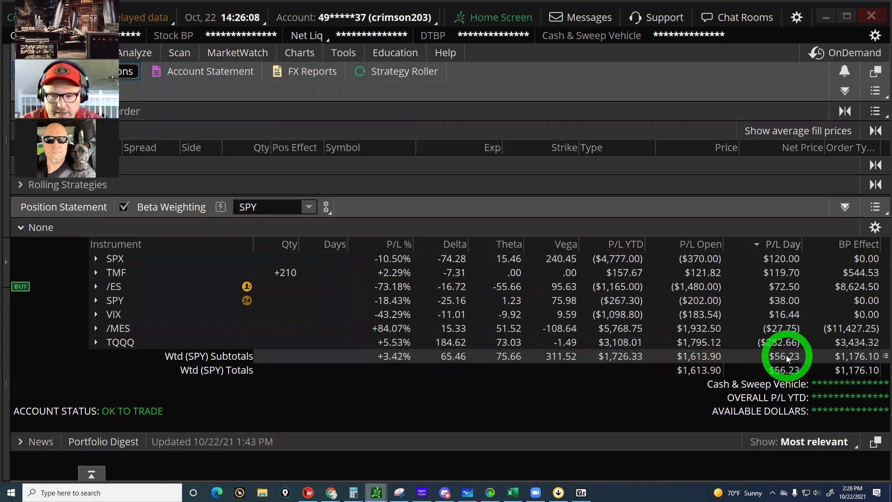
left_click(614, 339)
left_click(771, 349)
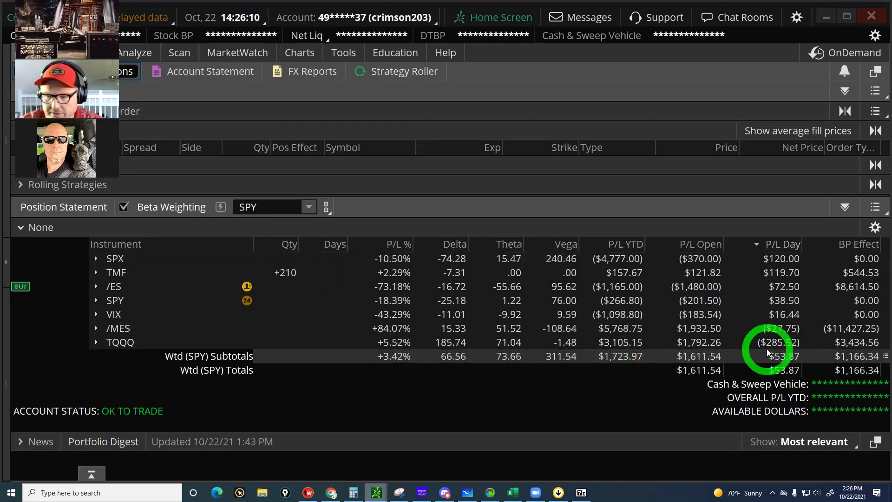
left_click(676, 326)
left_click(771, 344)
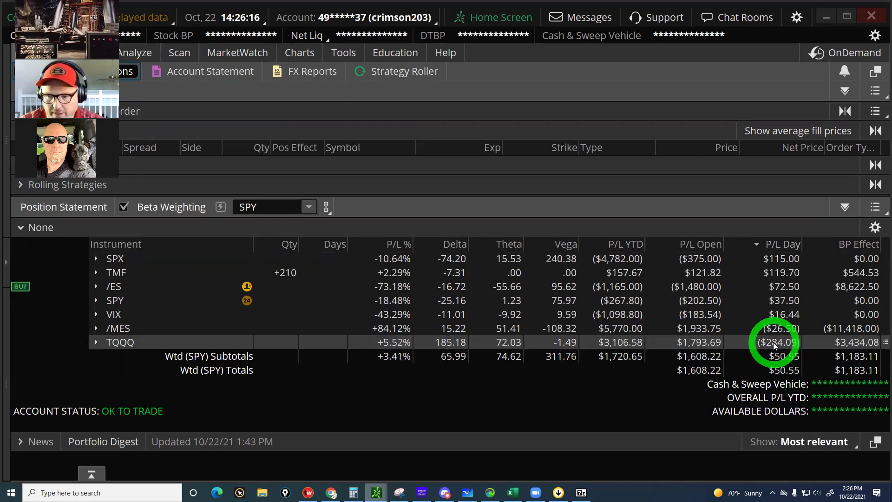
left_click(779, 357)
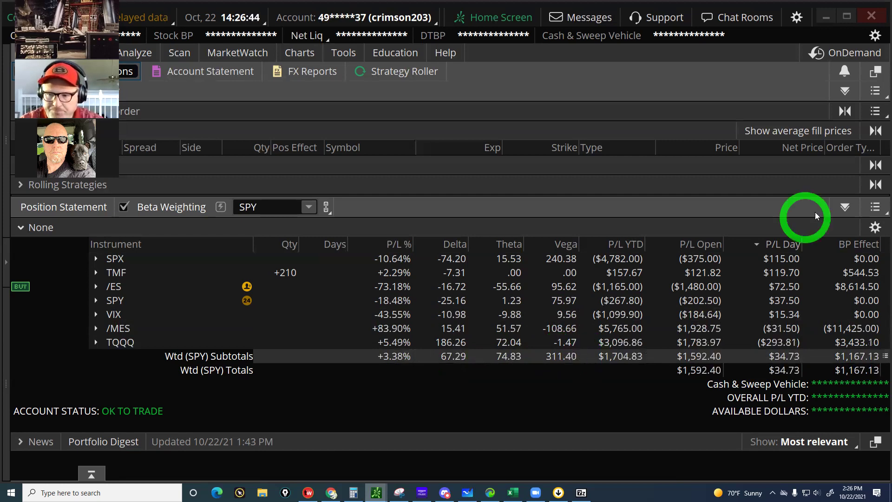
Show the position statement by groups and check the open positions in the BSH 11 COMPLETE group
left_click(875, 207)
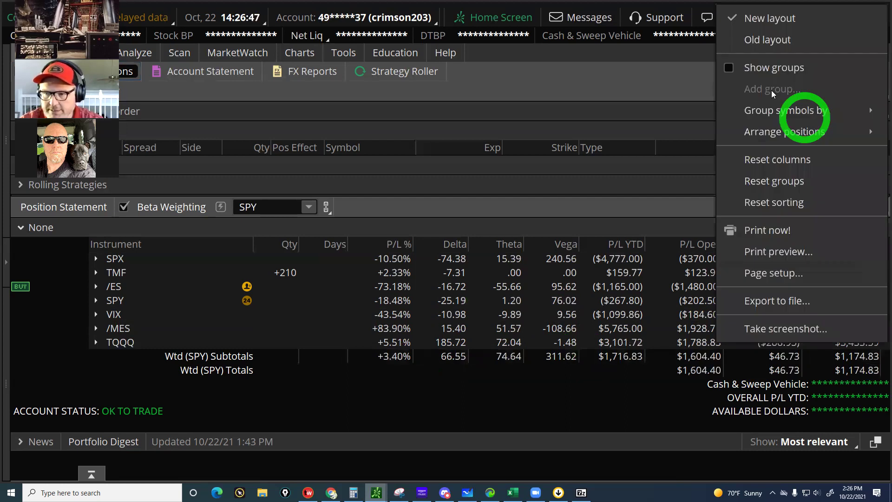
left_click(728, 69)
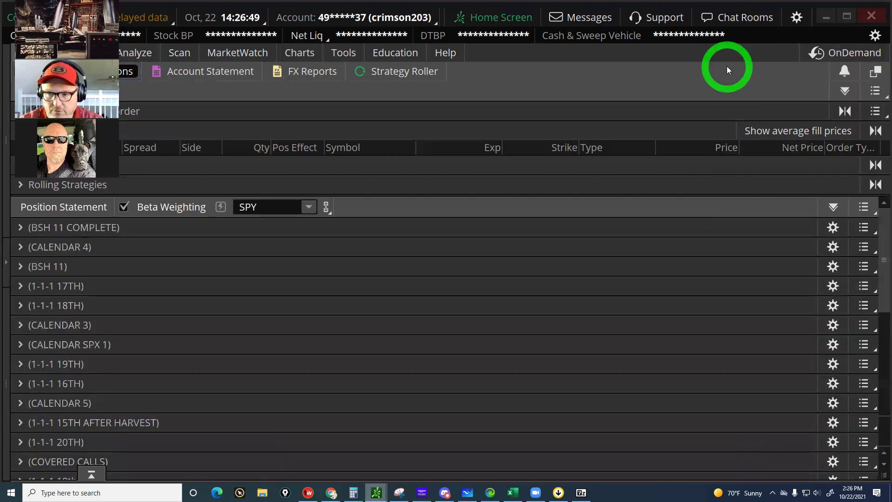
left_click(20, 228)
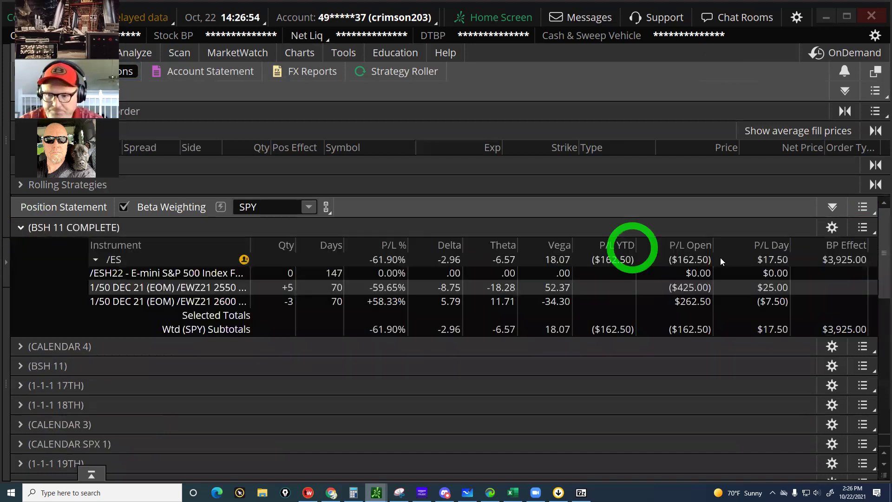
left_click(21, 229)
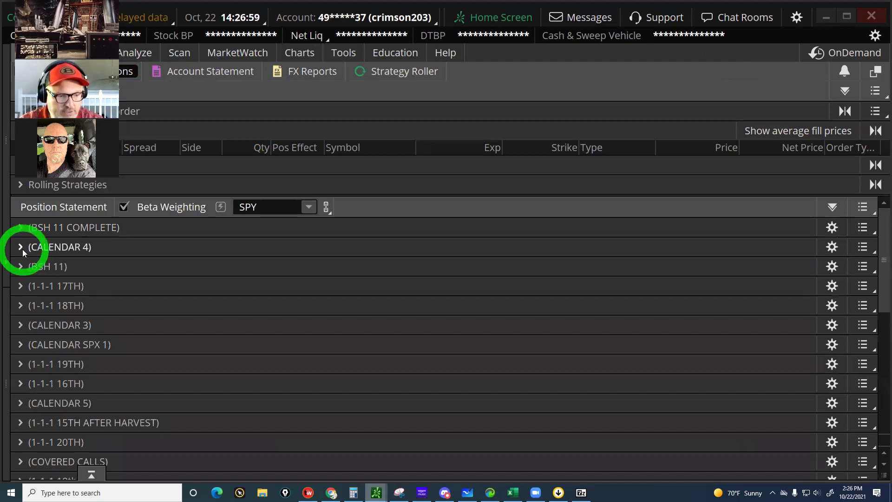
Expand the CALENDAR 4 group, examine the SPY calendar's P/L, delta, theta and vega, and collapse it
left_click(21, 247)
left_click(562, 265)
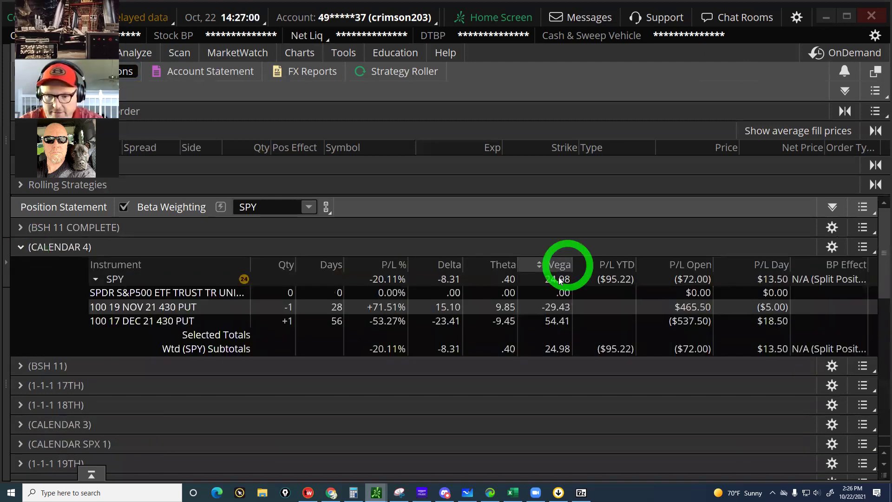
left_click(663, 281)
left_click(618, 280)
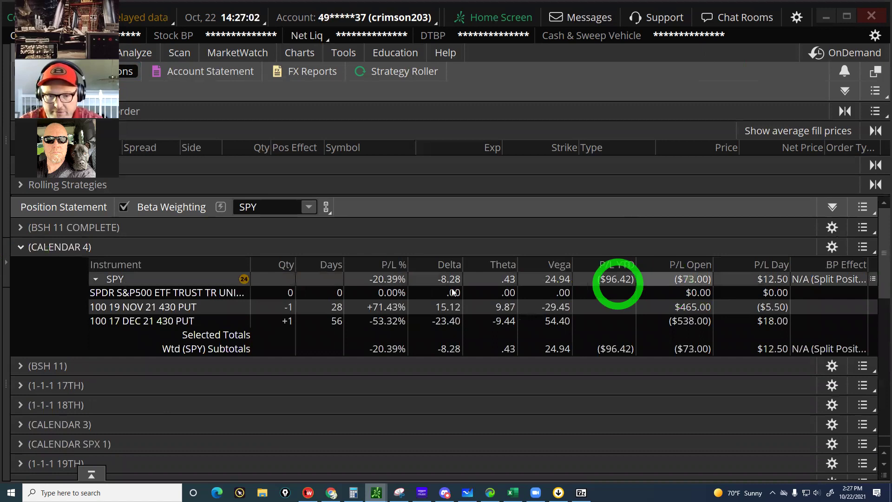
left_click(790, 320)
left_click(432, 349)
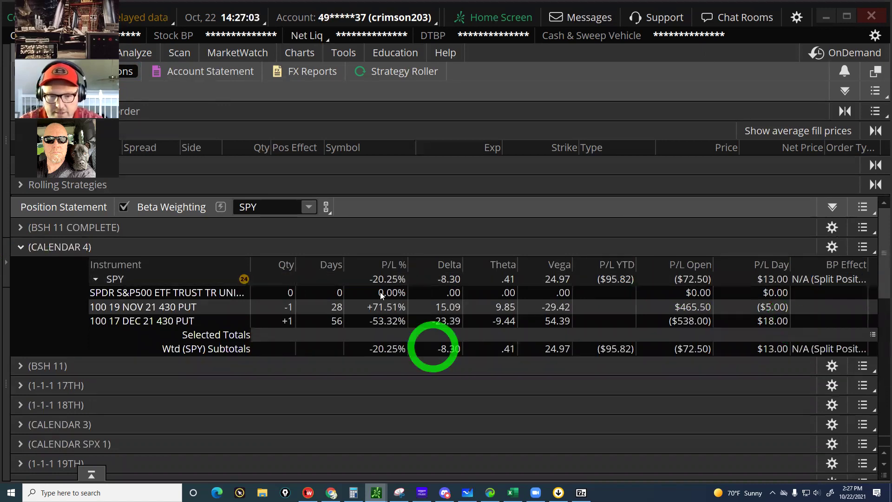
left_click(452, 281)
left_click(501, 281)
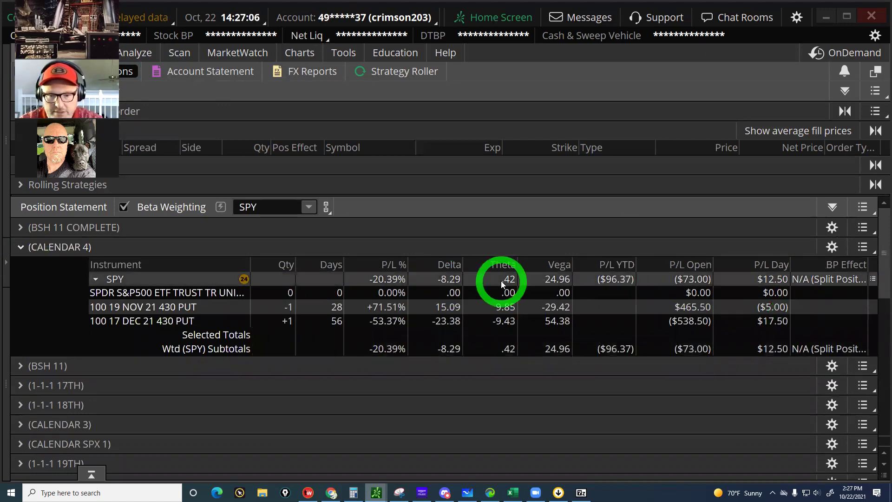
left_click(550, 281)
left_click(56, 272)
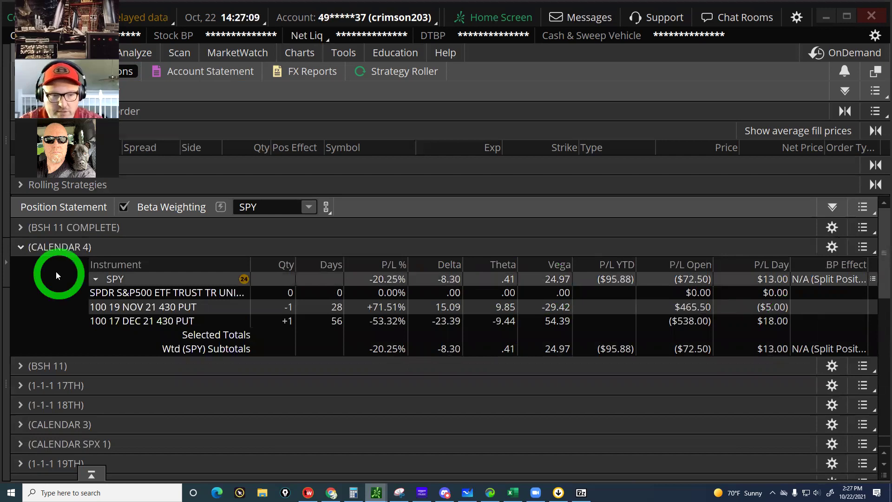
left_click(20, 249)
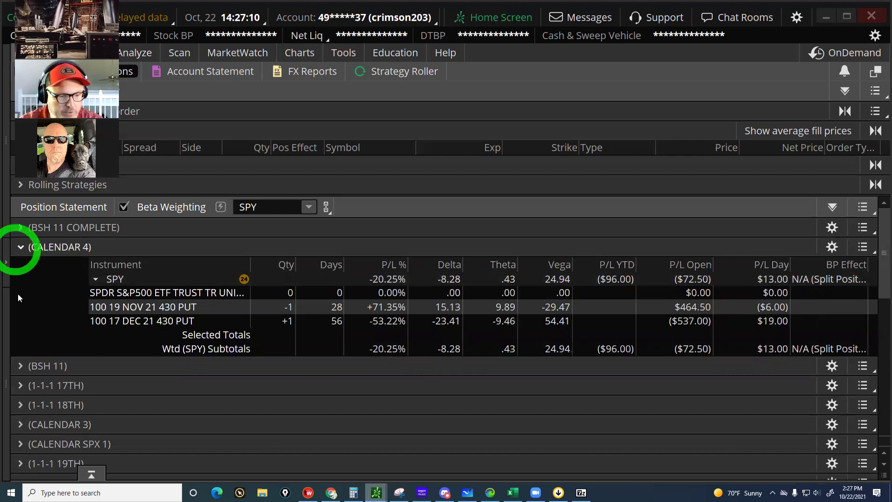
left_click(24, 313)
Expand the BSH 11 group, check the /ES position's open and daily P/L, and collapse it
left_click(21, 267)
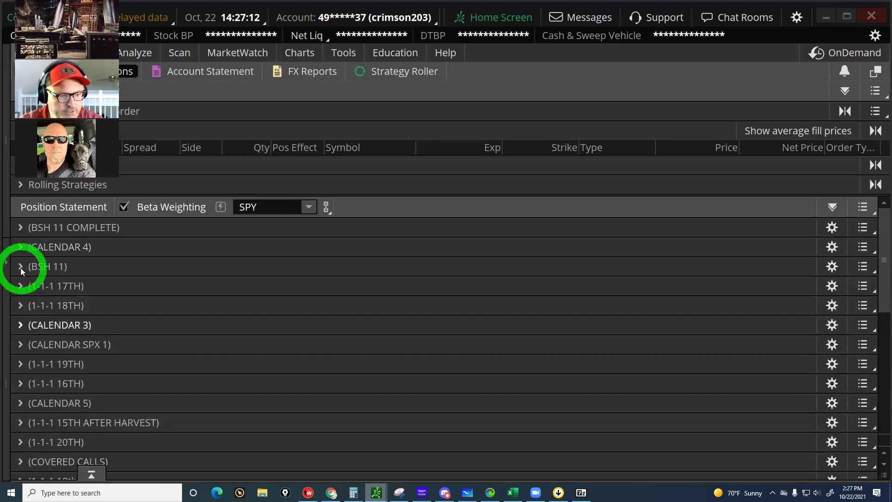
left_click(734, 308)
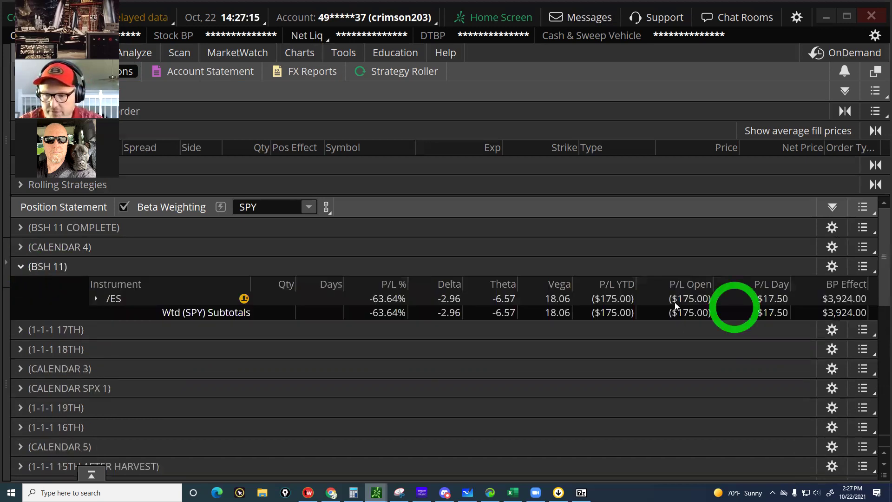
left_click(163, 266)
left_click(20, 267)
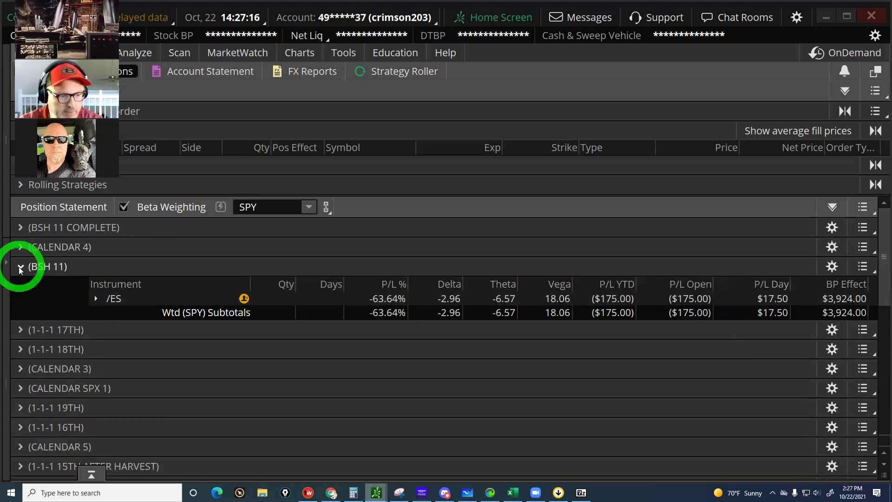
Expand the 1-1-1 17TH group, examine the /MES put legs and daily P/L, and collapse it
left_click(20, 287)
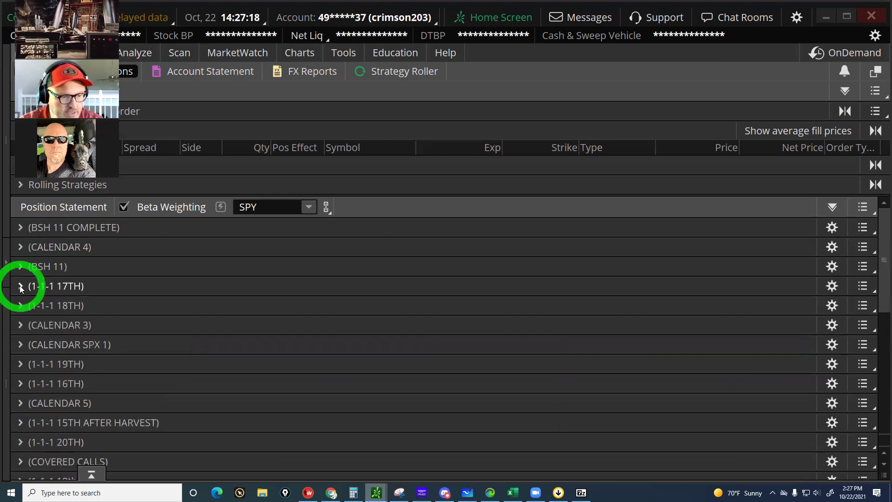
left_click(20, 286)
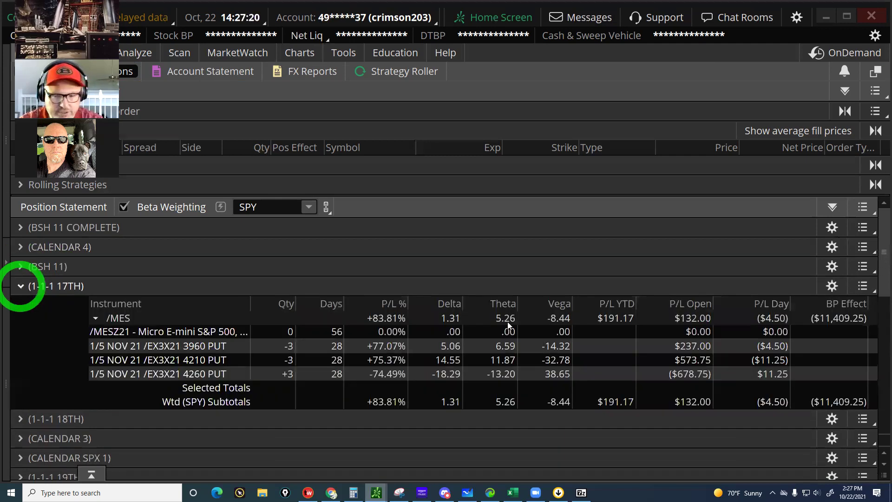
left_click(768, 318)
left_click(766, 323)
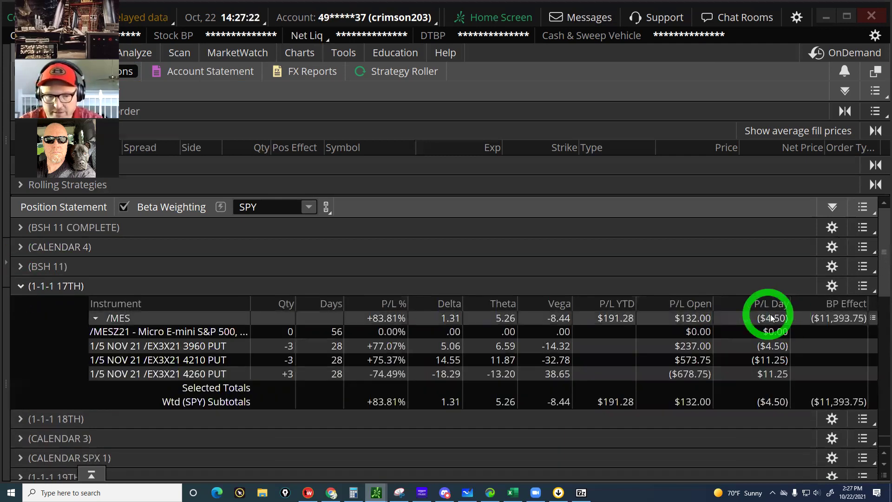
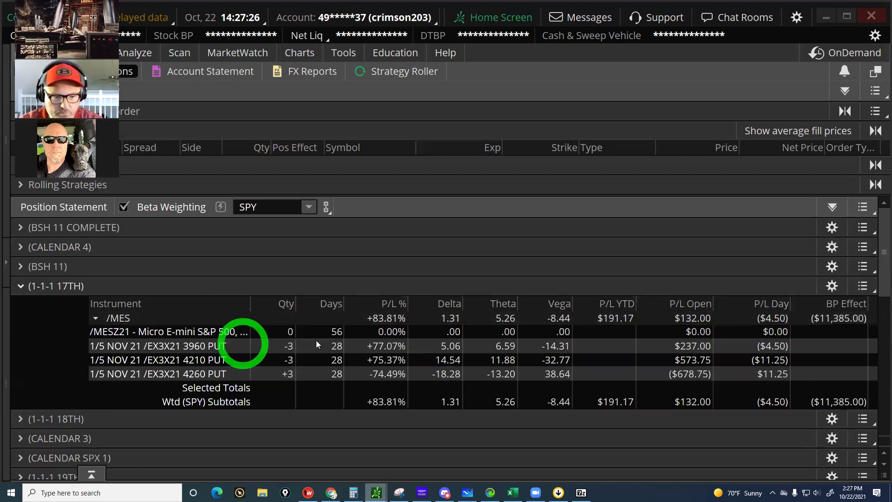
left_click(19, 287)
Review the 1-1-1 18TH, CALENDAR 3 and CALENDAR SPX 1 groups in turn, checking the SPX calendar's daily P/L
left_click(20, 305)
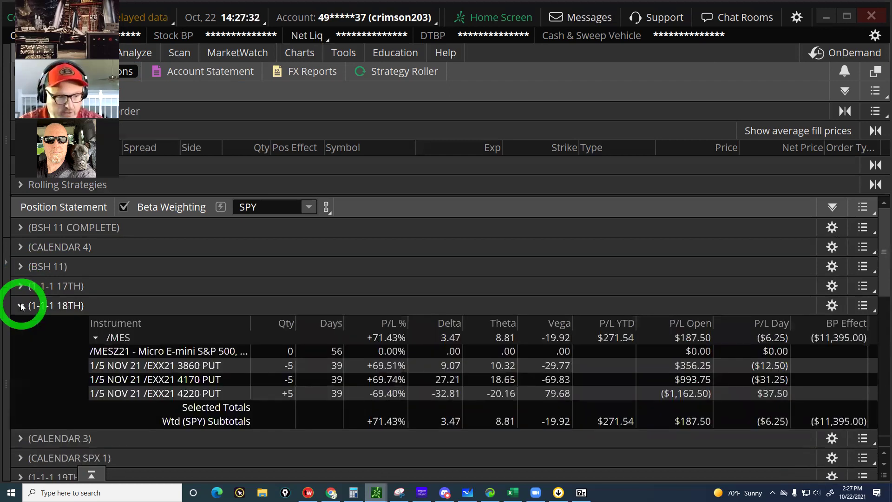
left_click(21, 305)
left_click(20, 325)
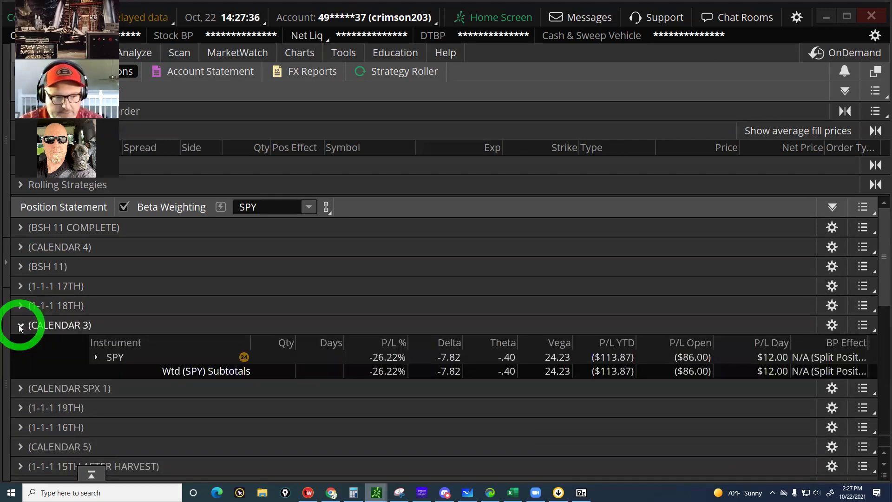
left_click(20, 325)
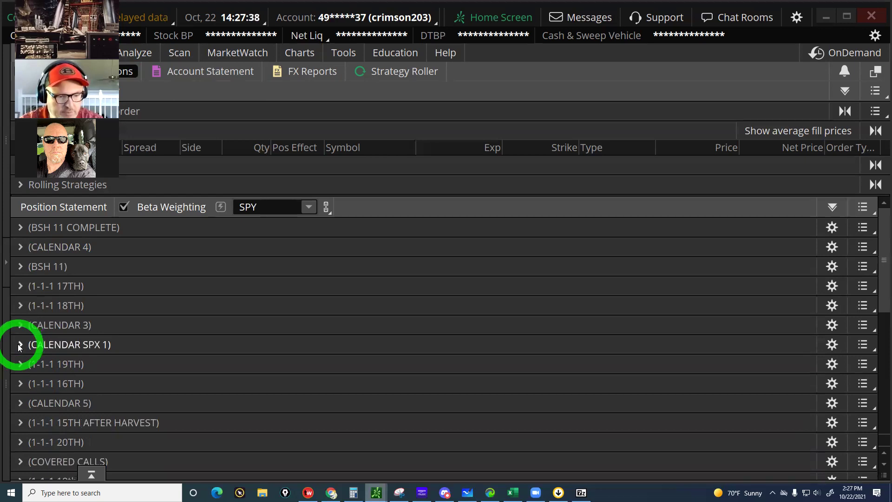
left_click(19, 344)
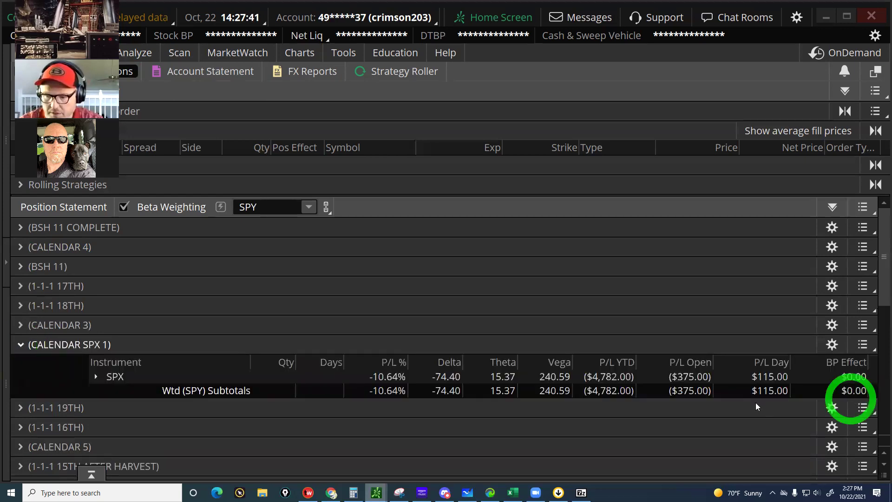
left_click(775, 376)
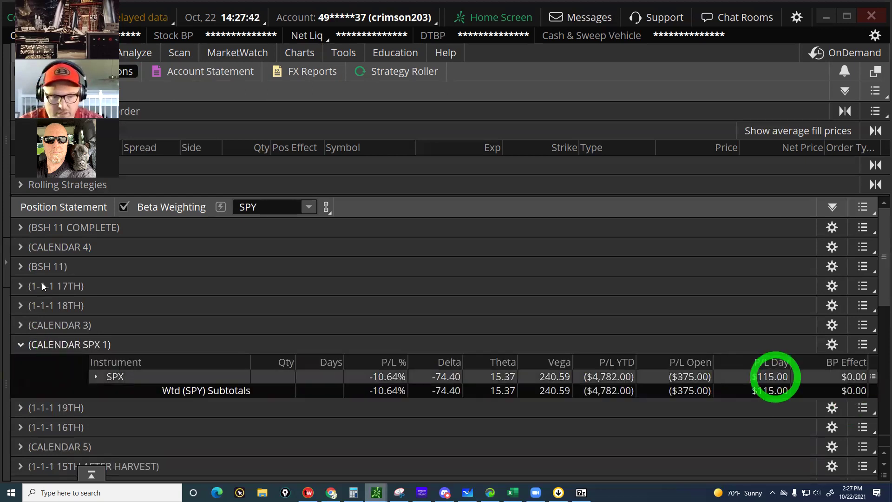
Examine the SPX calendar's theta, delta and vega in the CALENDAR SPX 1 group, and collapse the group
left_click(20, 354)
left_click(496, 382)
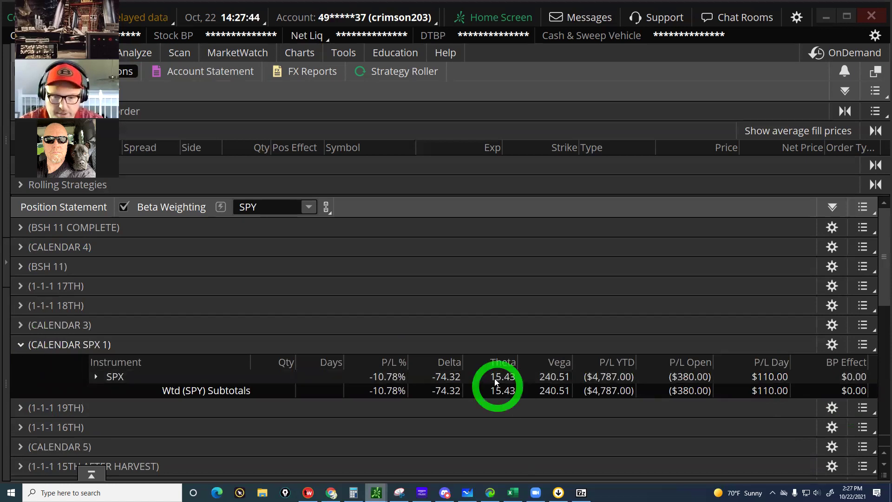
left_click(445, 378)
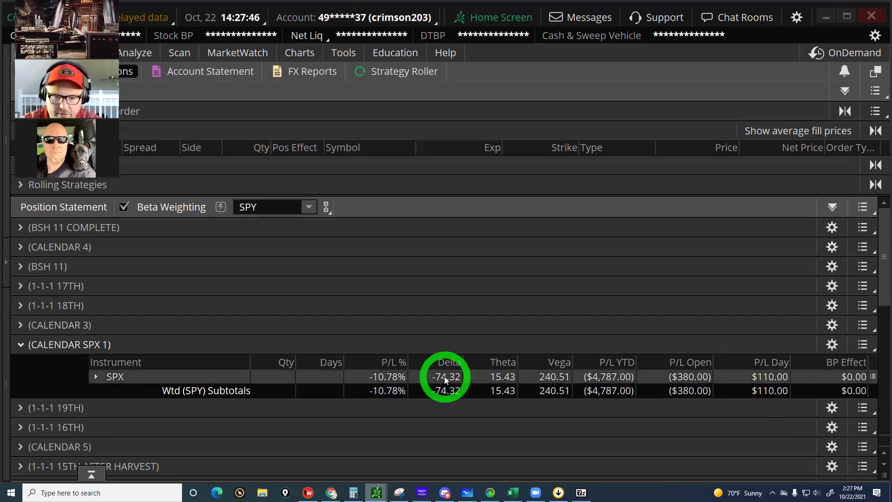
left_click(508, 377)
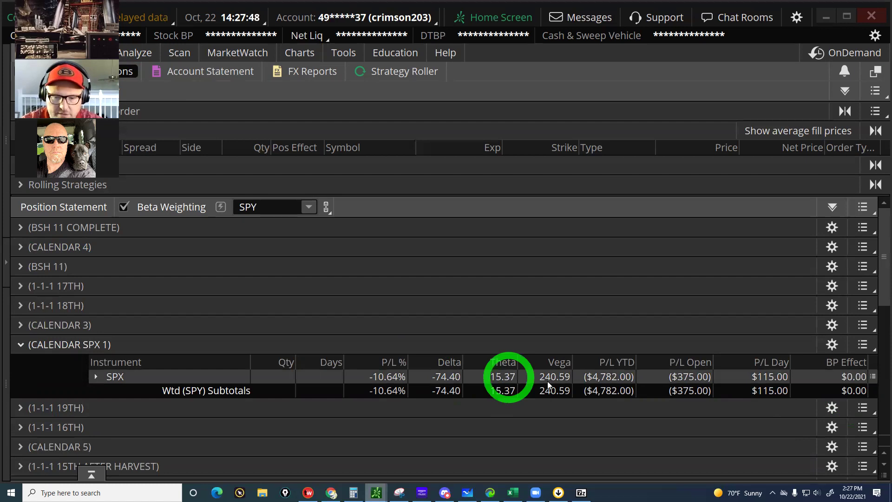
left_click(3, 327)
left_click(20, 346)
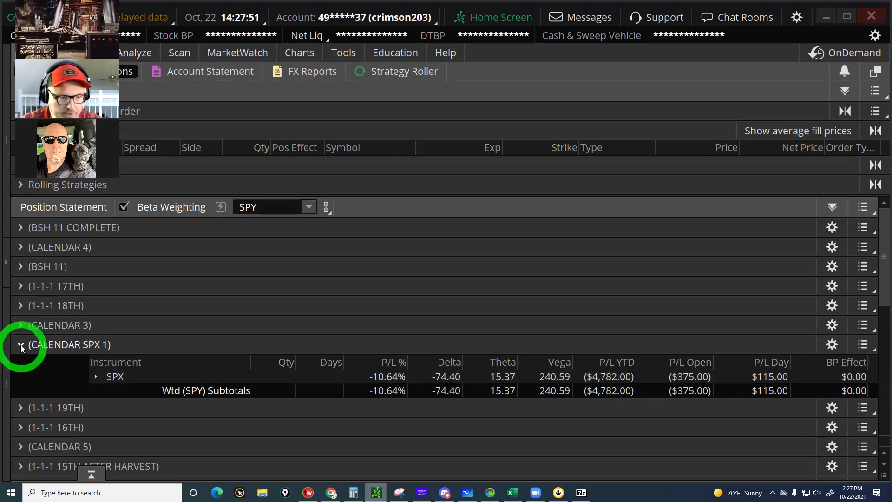
Expand the 1-1-1 19TH group, check the /MES open P/L and put legs, and collapse it
left_click(20, 360)
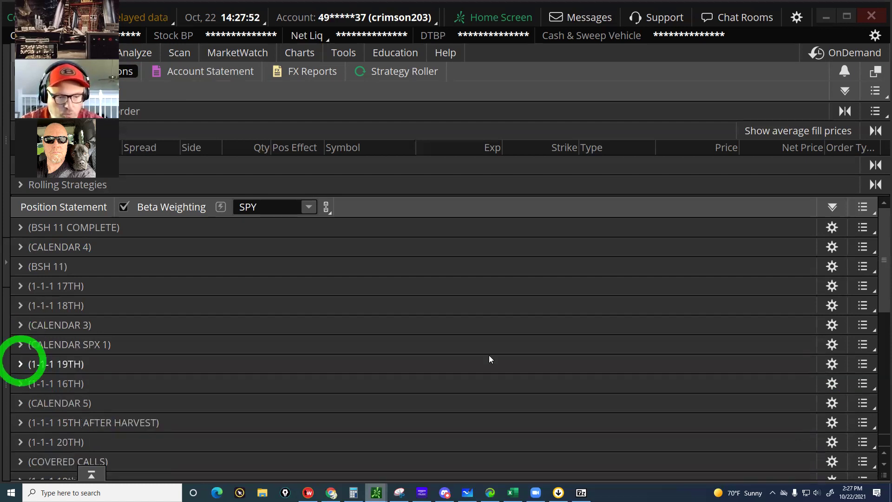
left_click(666, 366)
left_click(689, 396)
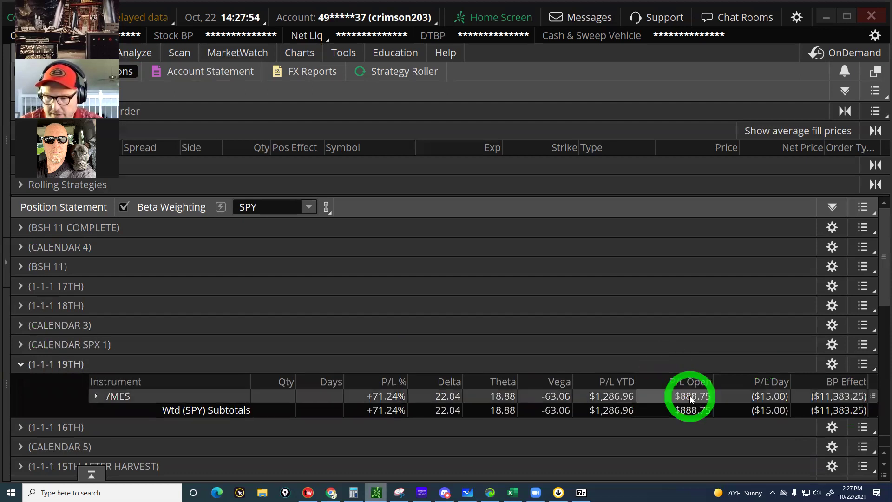
left_click(44, 375)
left_click(128, 395)
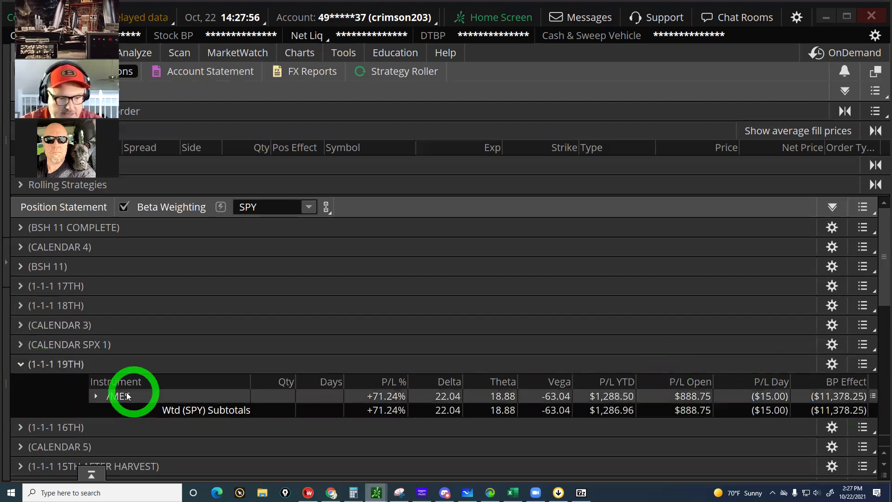
left_click(123, 396)
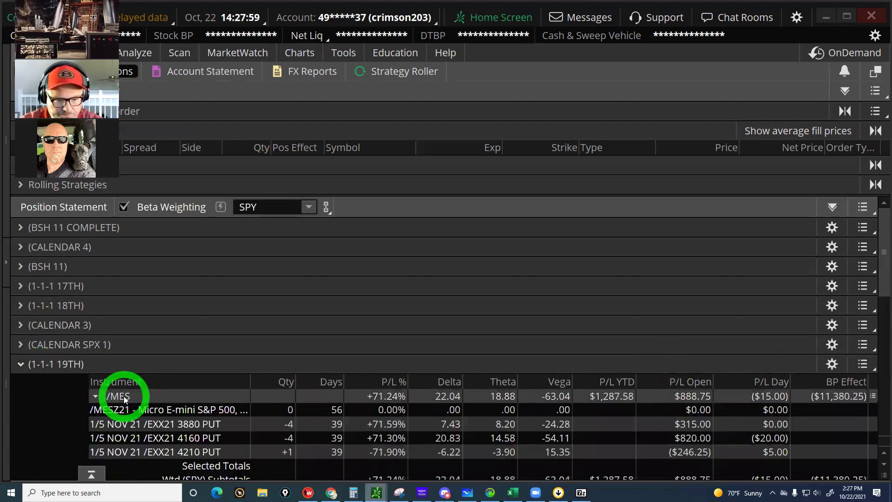
left_click(19, 364)
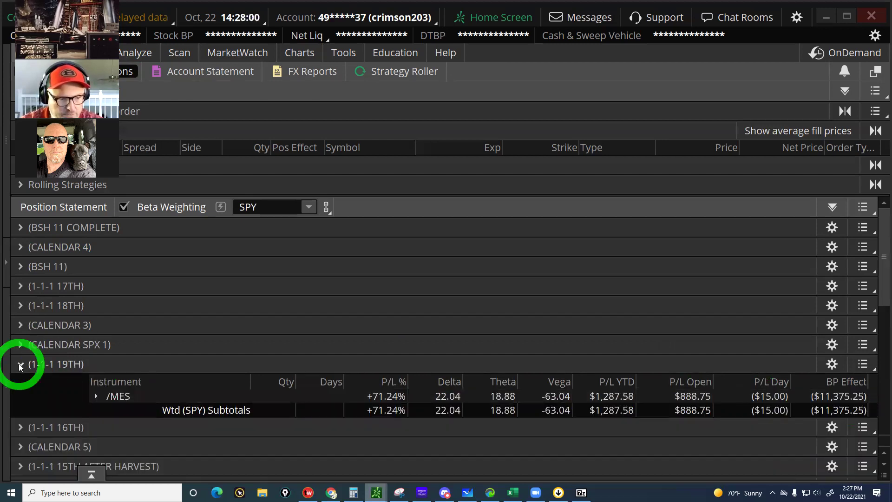
Expand the 1-1-1 16TH group, check the /MES position's open P/L, and collapse it
left_click(19, 384)
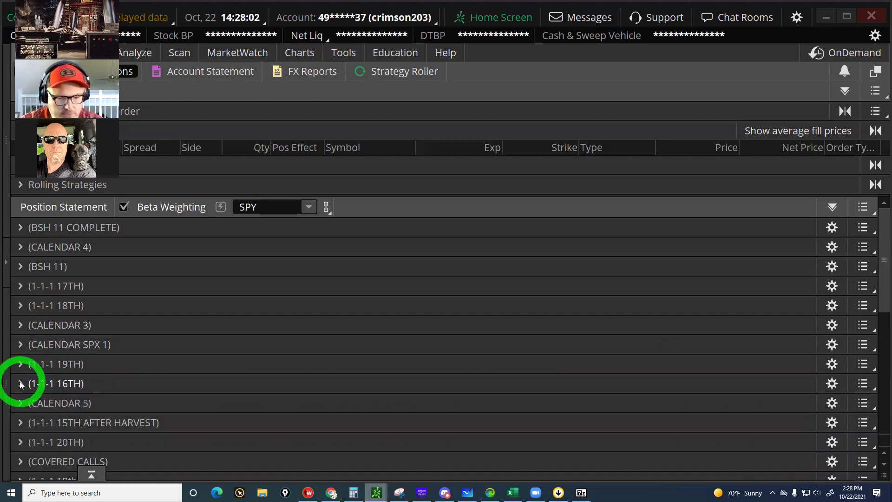
left_click(697, 413)
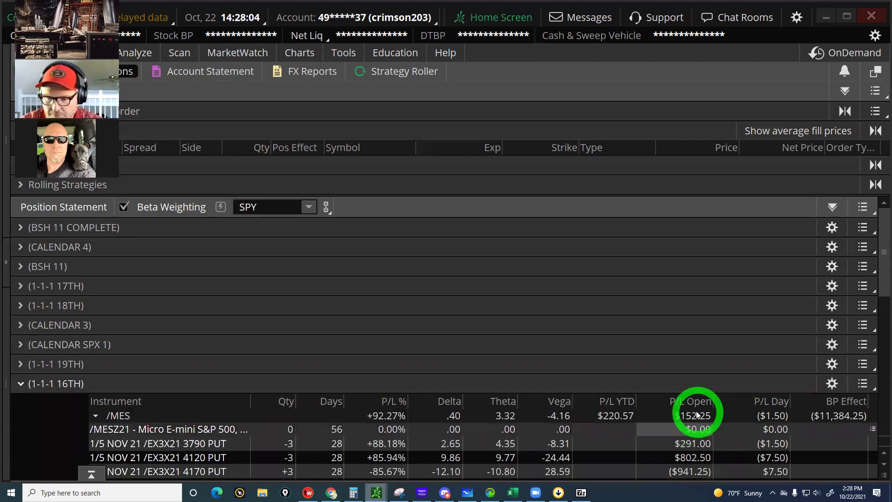
left_click(9, 407)
left_click(21, 384)
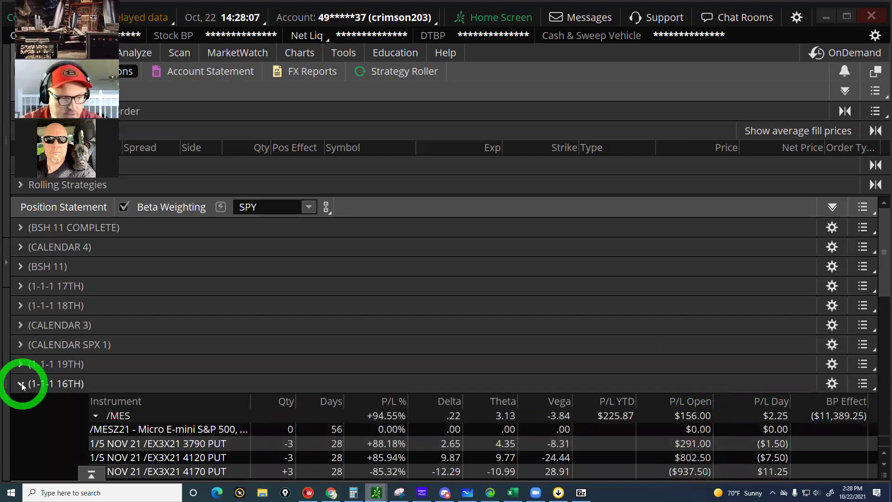
Expand the CALENDAR 5 group, check the SPY calendar's open P/L, and collapse it
scroll(19, 371, "down", 1)
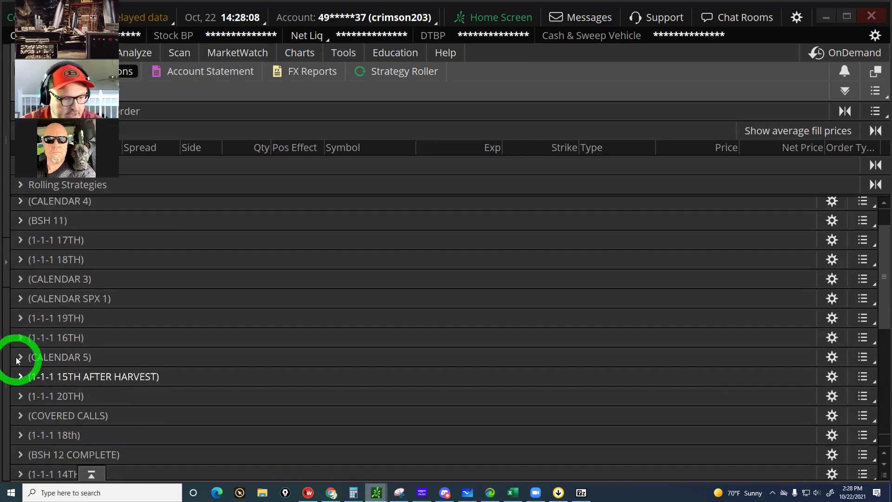
left_click(18, 358)
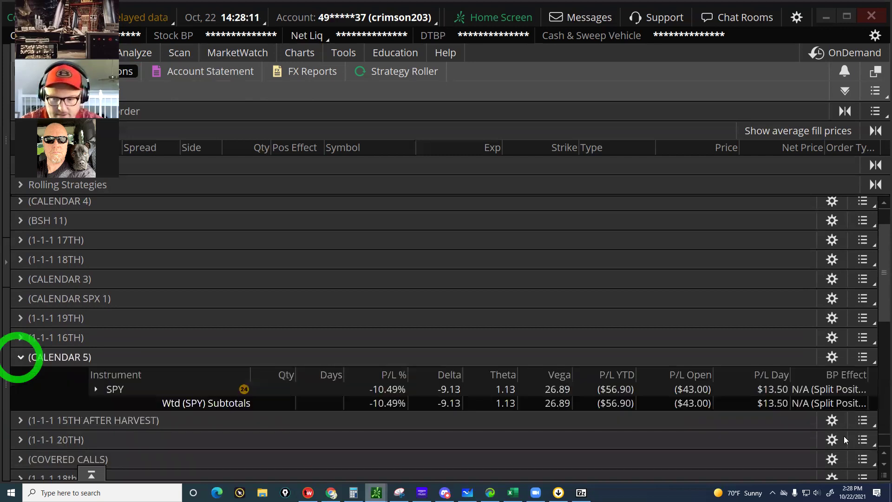
left_click(687, 421)
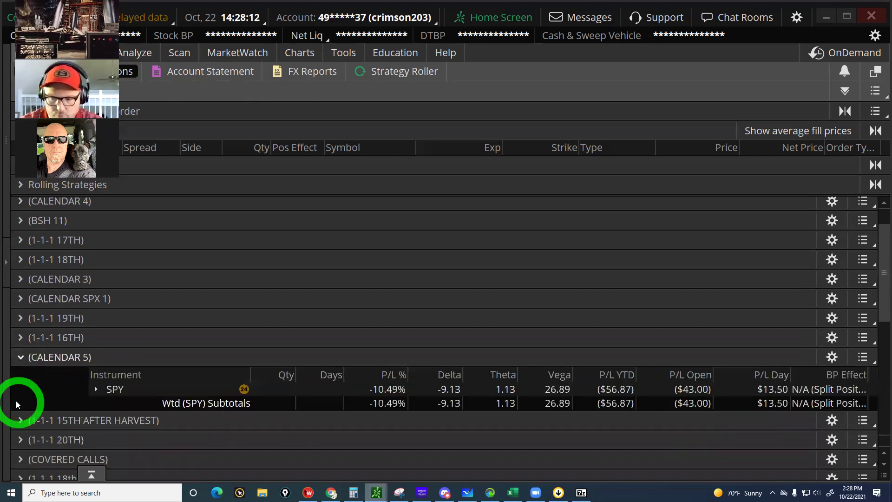
left_click(24, 354)
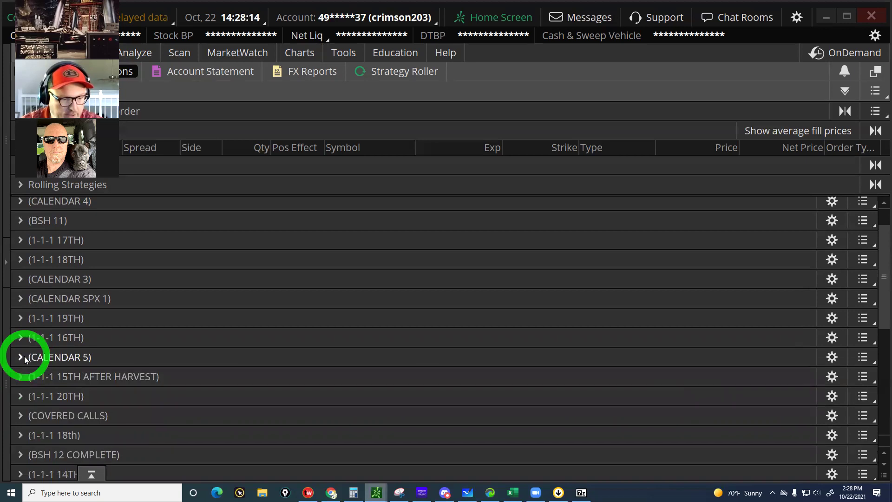
Expand the 1-1-1 20TH group, check the /MES position's open P/L, and collapse it
left_click(26, 377)
left_click(20, 395)
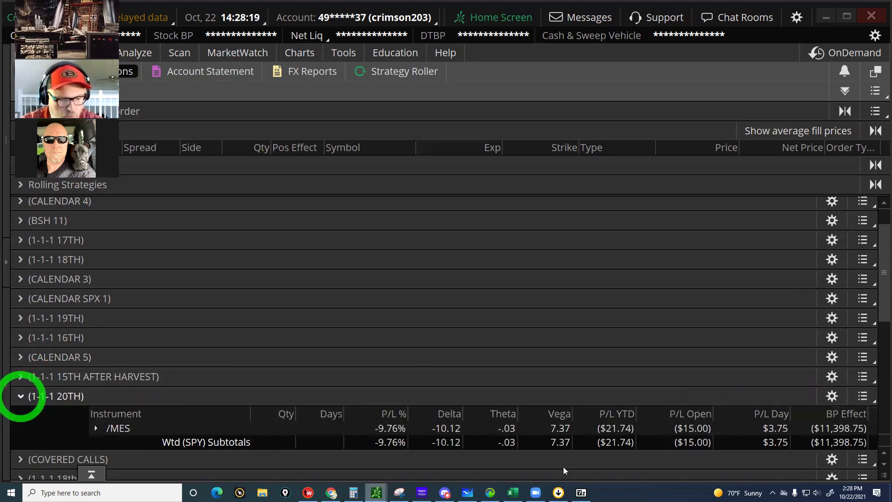
left_click(691, 444)
left_click(37, 399)
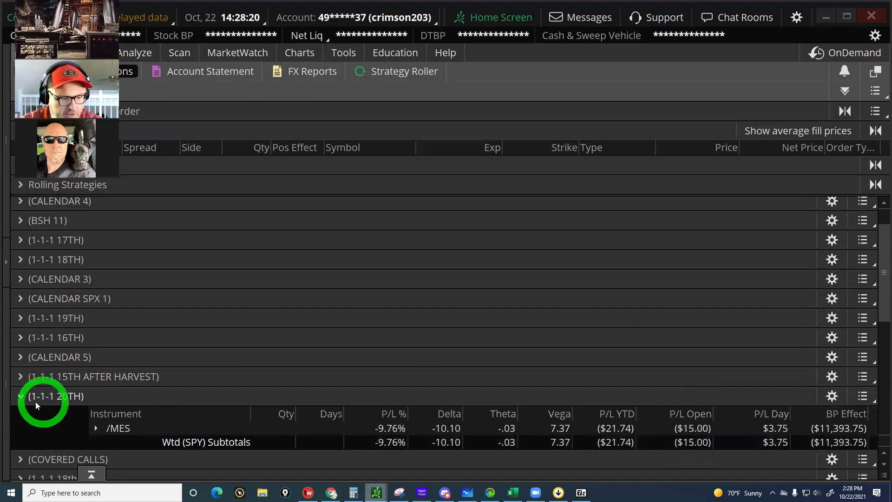
left_click(691, 434)
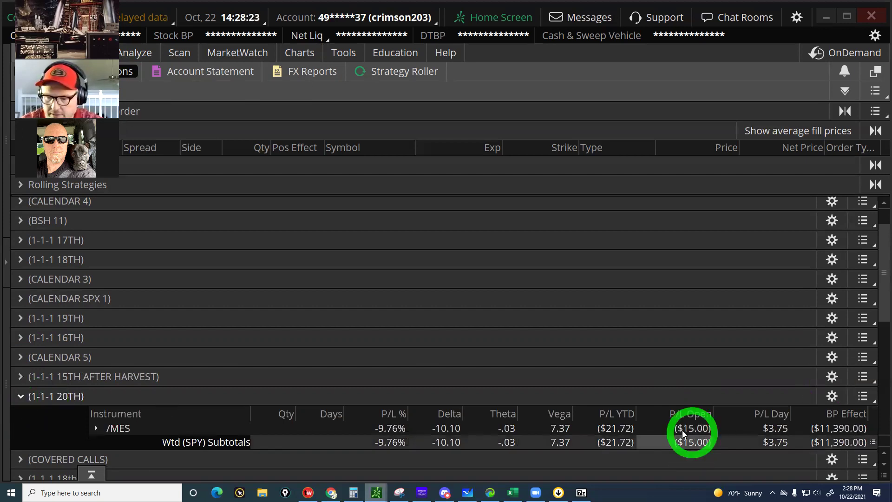
left_click(692, 428)
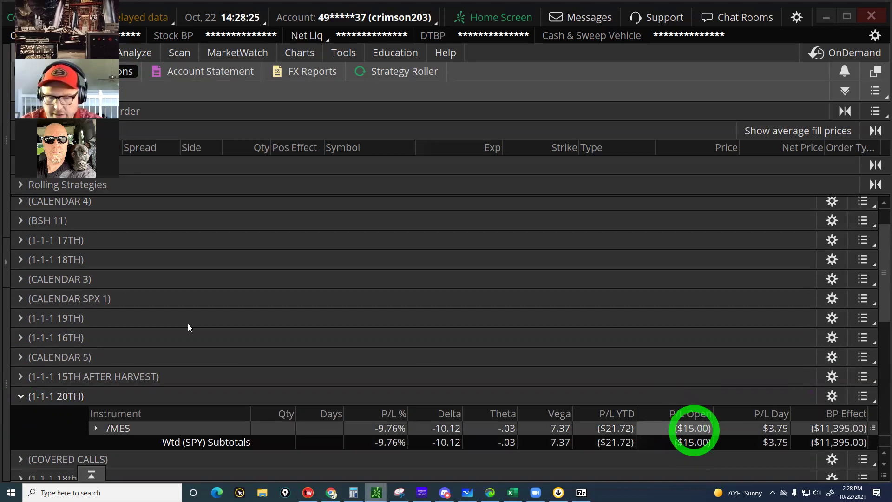
left_click(60, 415)
left_click(17, 396)
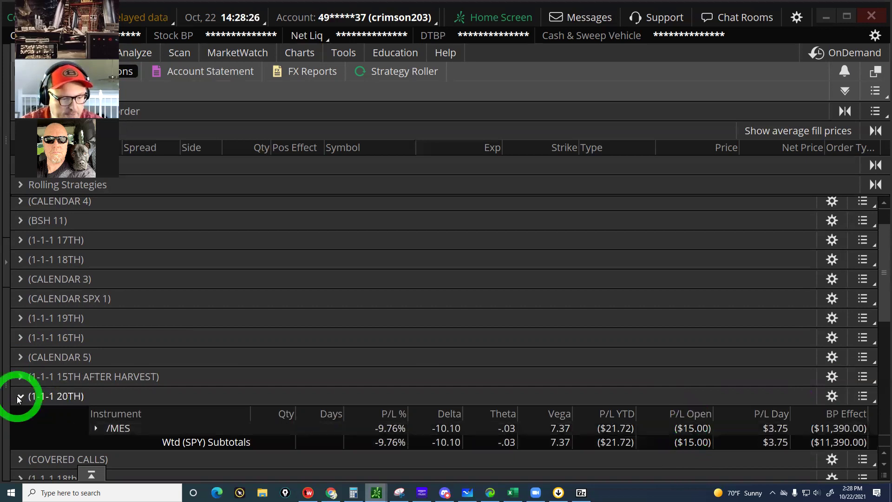
Expand the COVERED CALLS group and examine the TQQQ position's P/L percentage, open P/L and daily P/L
left_click(19, 416)
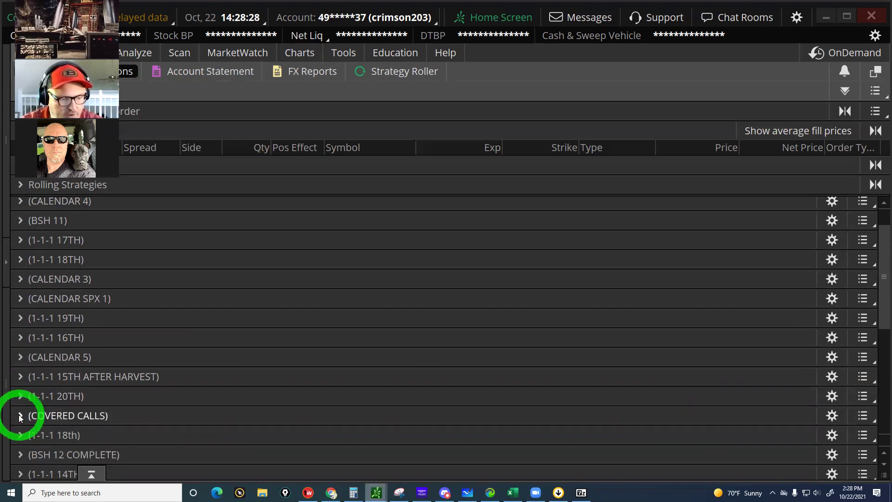
left_click(205, 420)
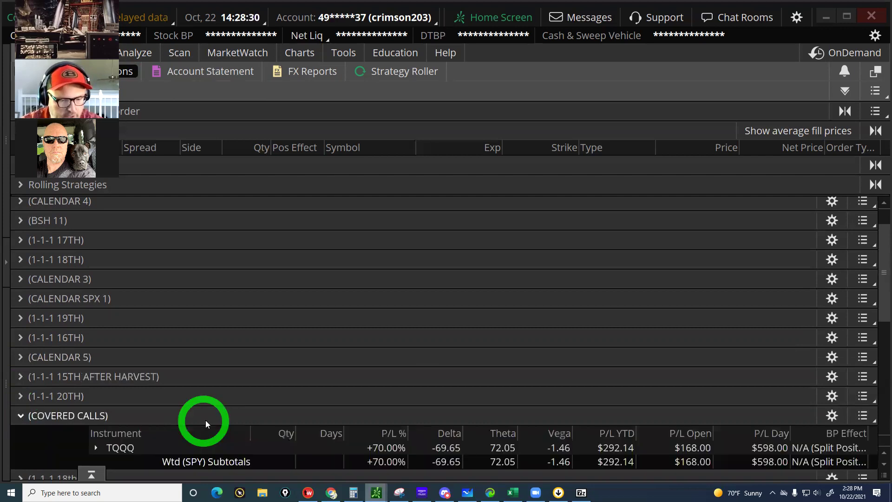
left_click(438, 435)
scroll(436, 435, "down", 3)
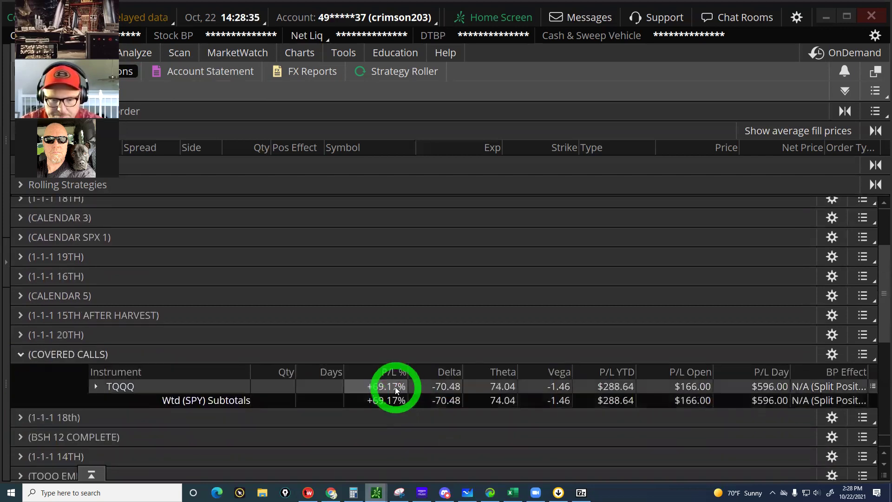
left_click(705, 388)
left_click(766, 386)
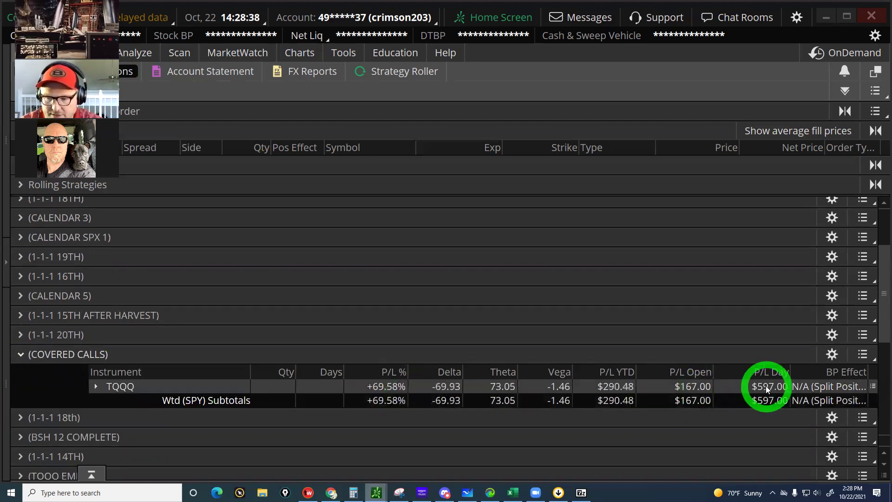
left_click(702, 386)
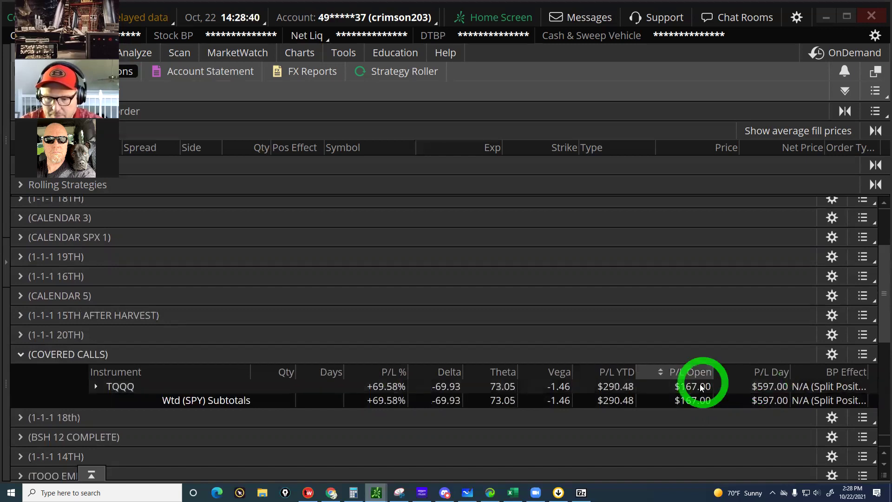
left_click(392, 380)
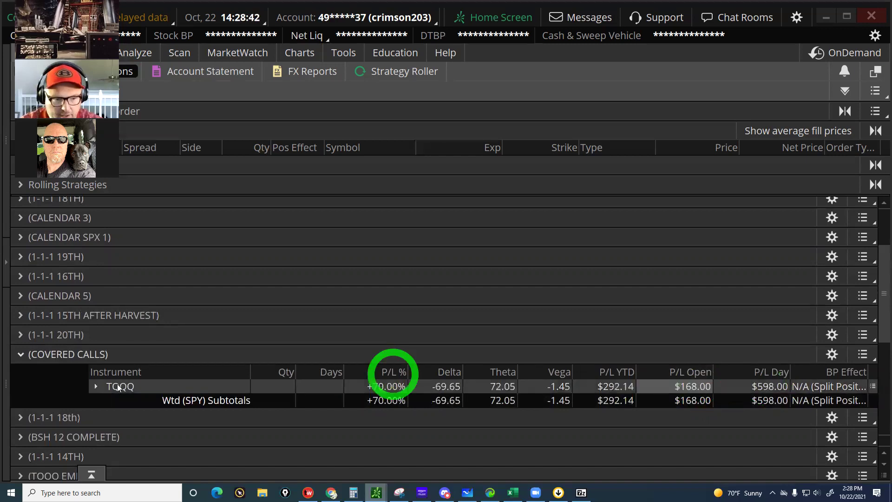
Expand the TQQQ position to inspect its 22 OCT 21 142 call leg, and collapse the COVERED CALLS group
left_click(117, 386)
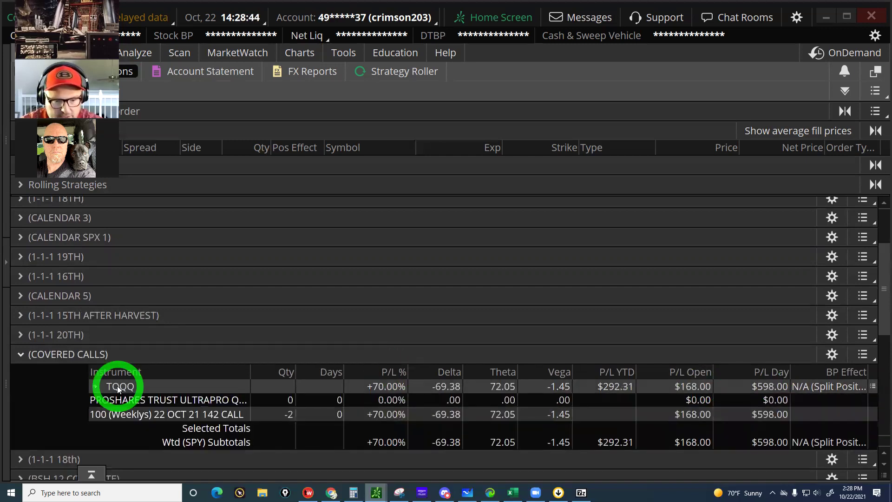
left_click(193, 430)
left_click(593, 412)
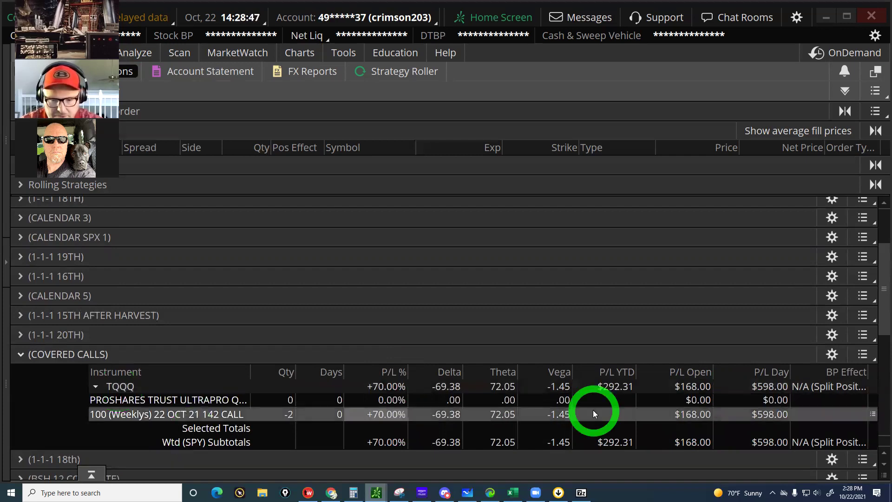
left_click(625, 420)
left_click(95, 385)
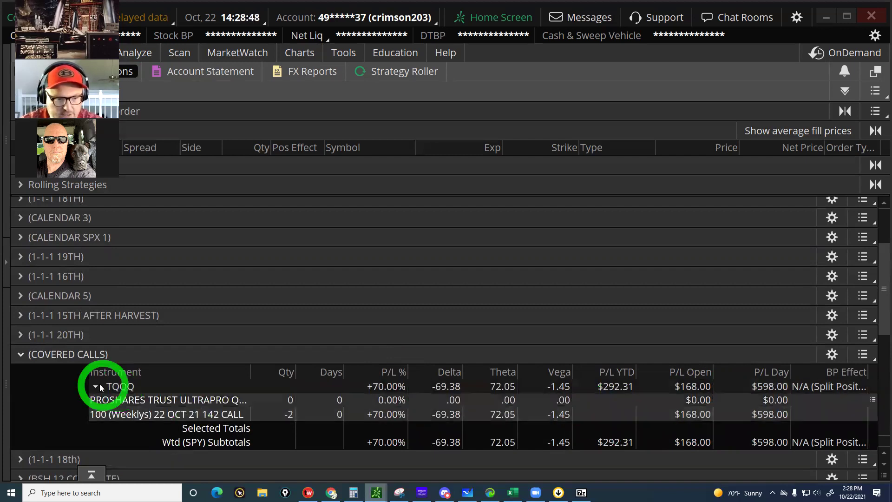
left_click(21, 354)
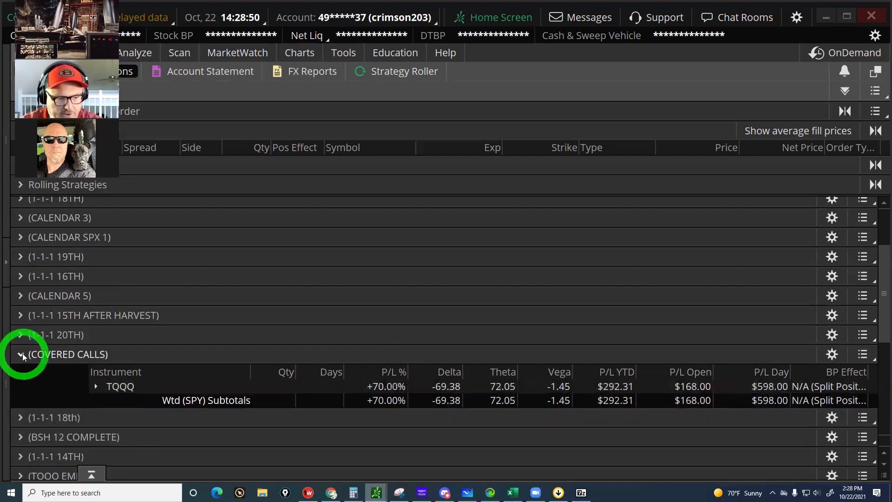
Expand the 1-1-1 18th group below COVERED CALLS, check the /MES open P/L, and collapse it
left_click(18, 376)
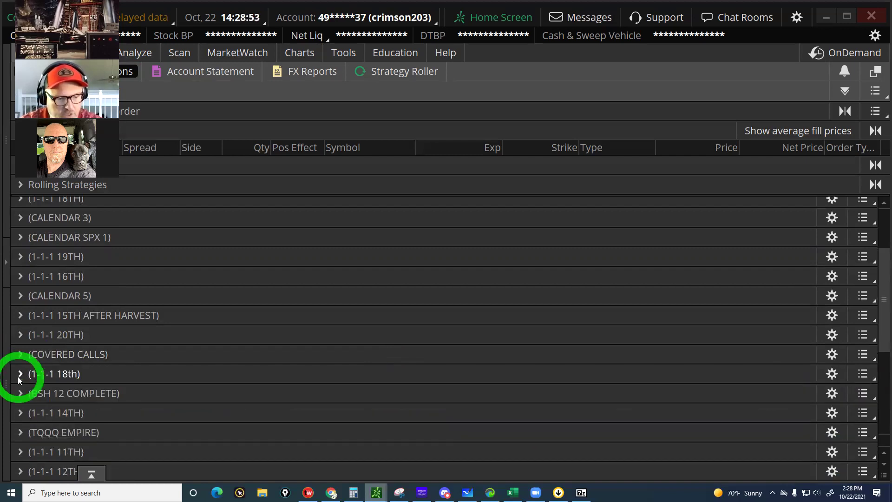
left_click(647, 404)
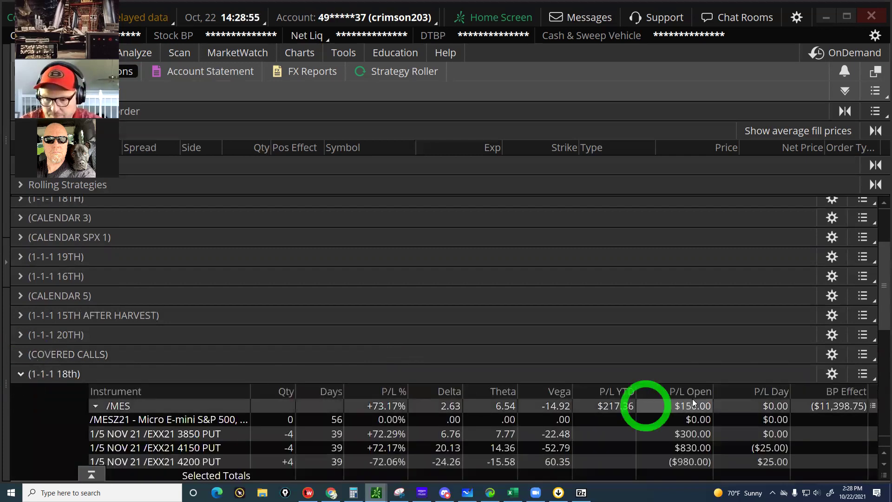
left_click(697, 404)
left_click(19, 384)
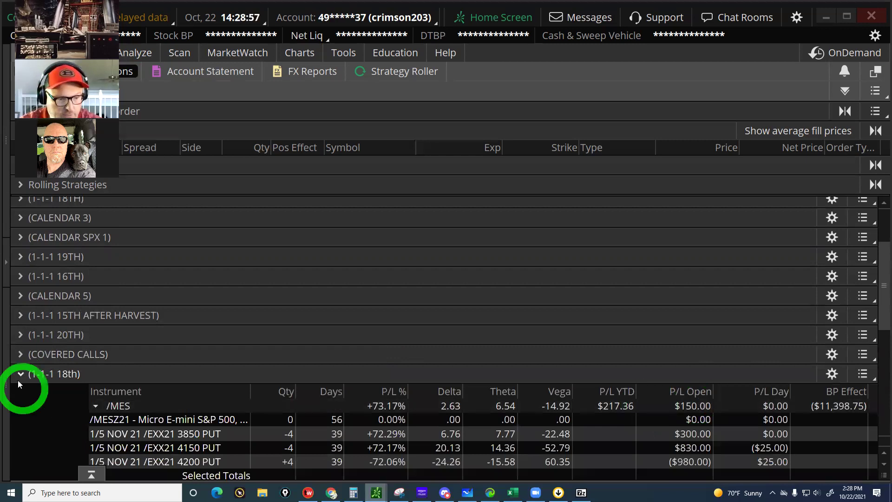
left_click(26, 379)
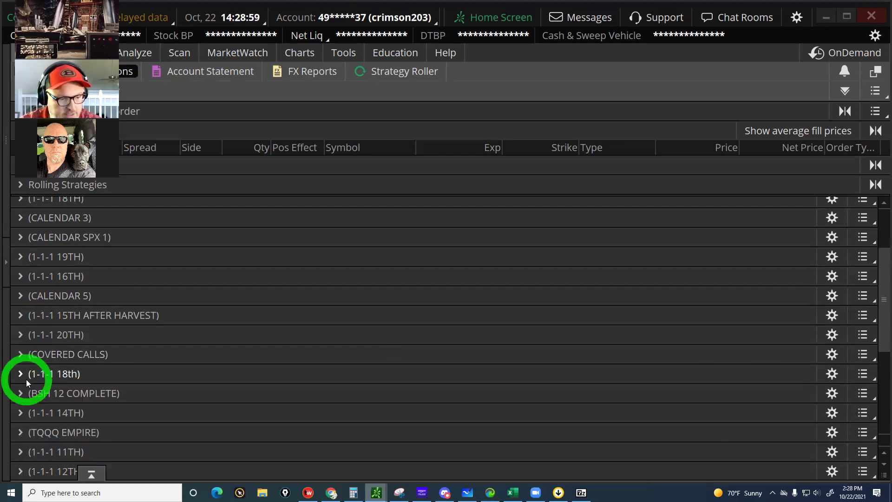
Expand the BSH 12 COMPLETE group, check the /ES position's open and daily P/L, and collapse it
scroll(22, 344, "down", 1)
left_click(21, 346)
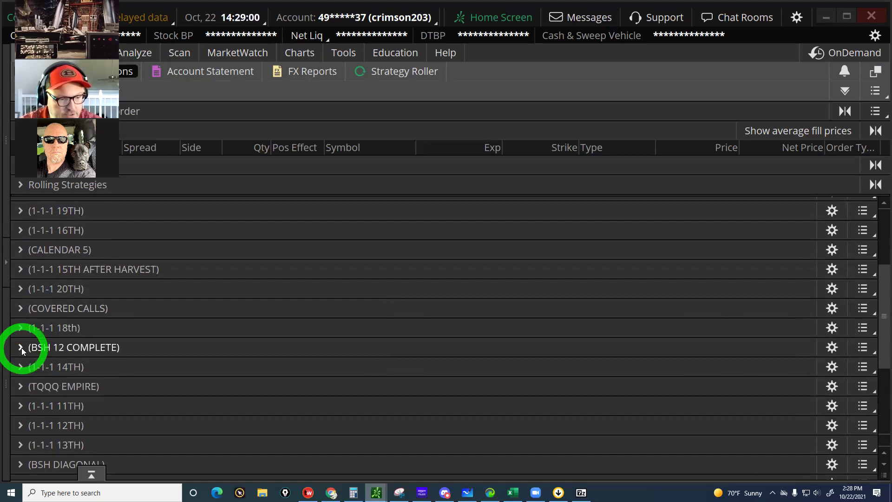
left_click(519, 338)
left_click(717, 381)
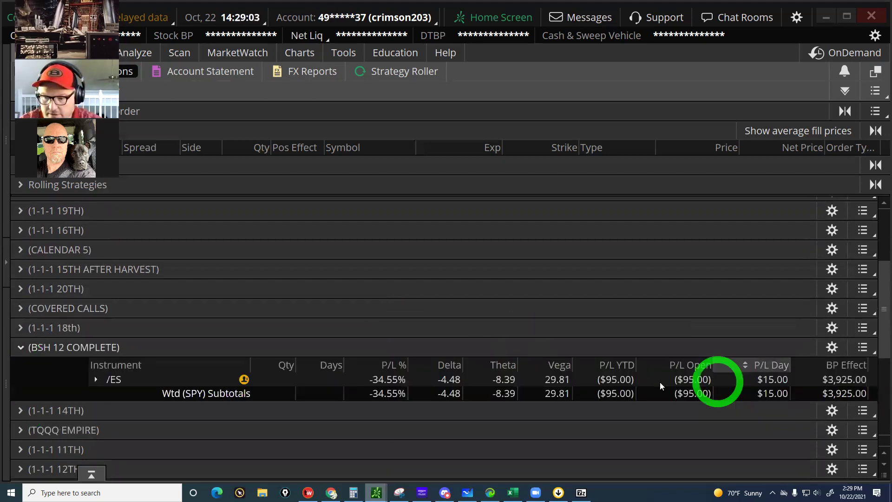
left_click(33, 353)
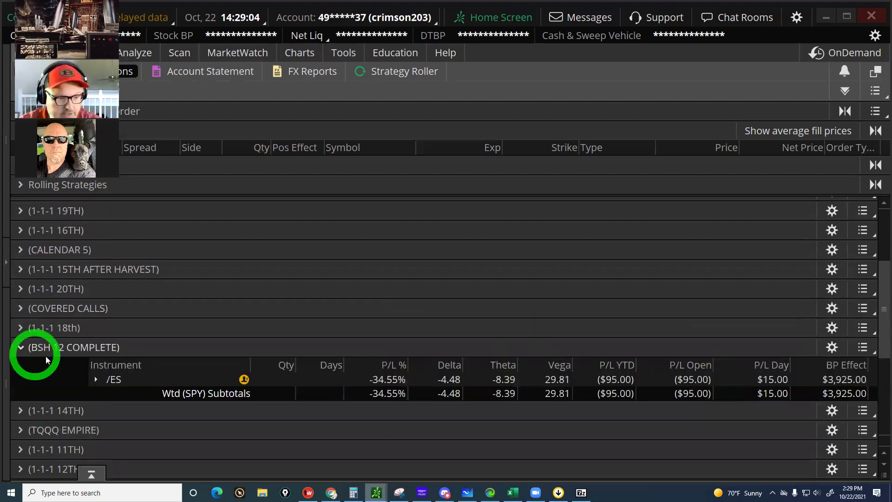
left_click(23, 346)
scroll(19, 338, "down", 1)
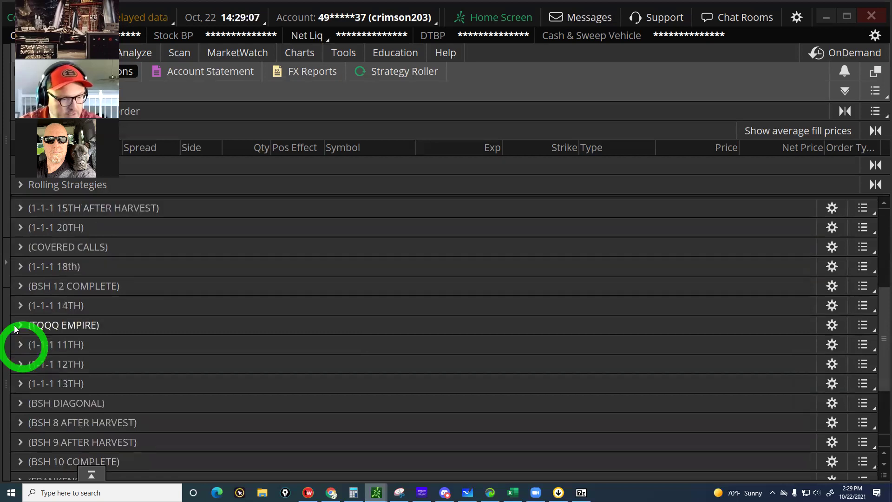
Expand the (1-1-1 14TH) position group, check its /MES open profit/loss, and collapse the group
left_click(20, 306)
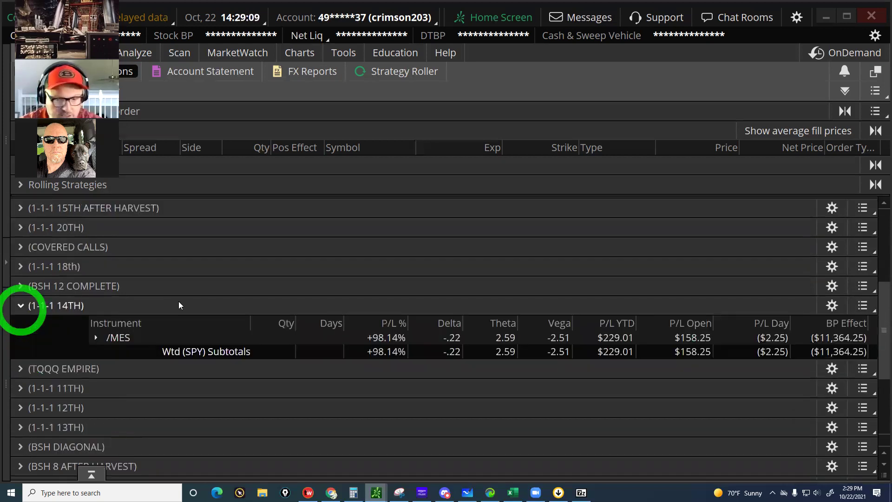
left_click(650, 344)
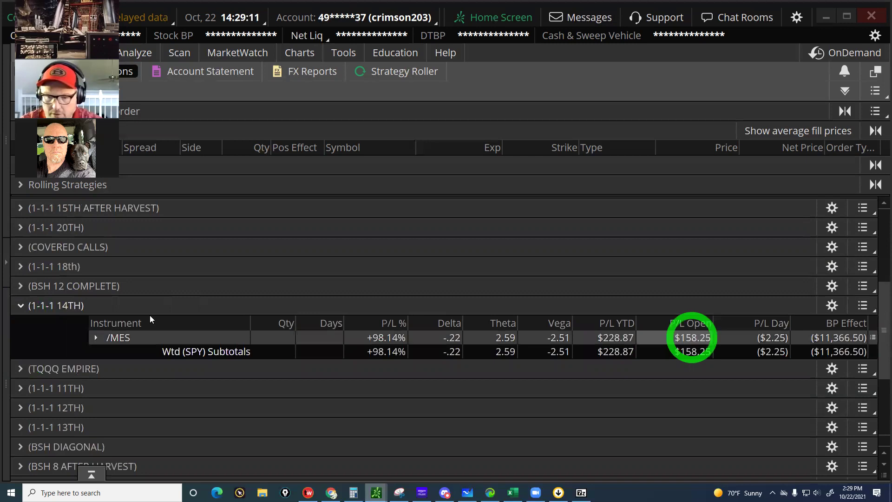
left_click(22, 305)
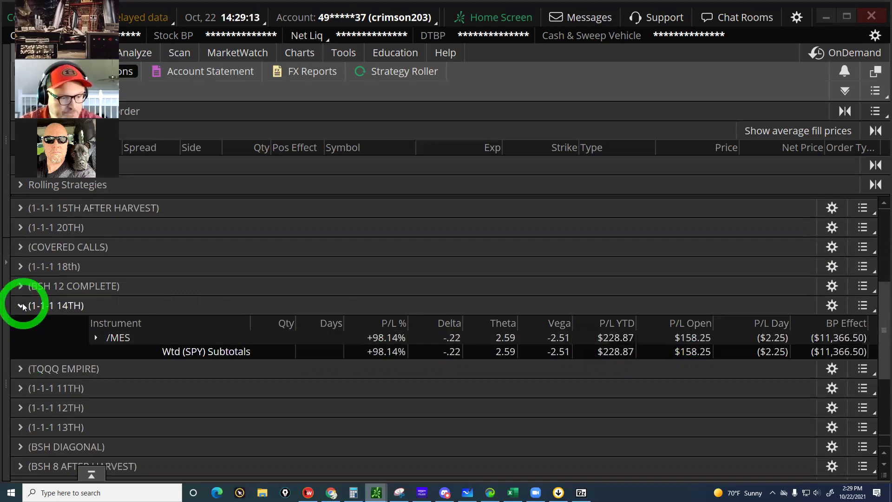
Expand the (TQQQ EMPIRE) group, check TQQQ's year-to-date, open and daily profit/loss, and collapse it
left_click(20, 327)
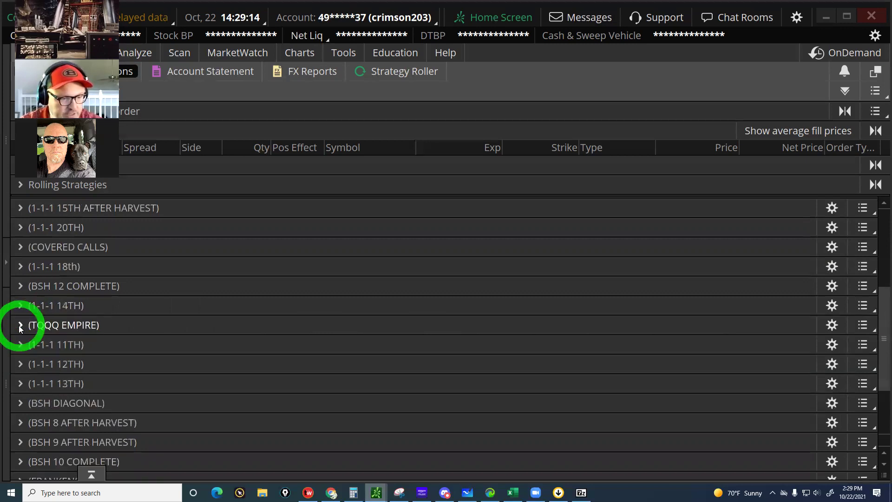
left_click(19, 326)
left_click(635, 368)
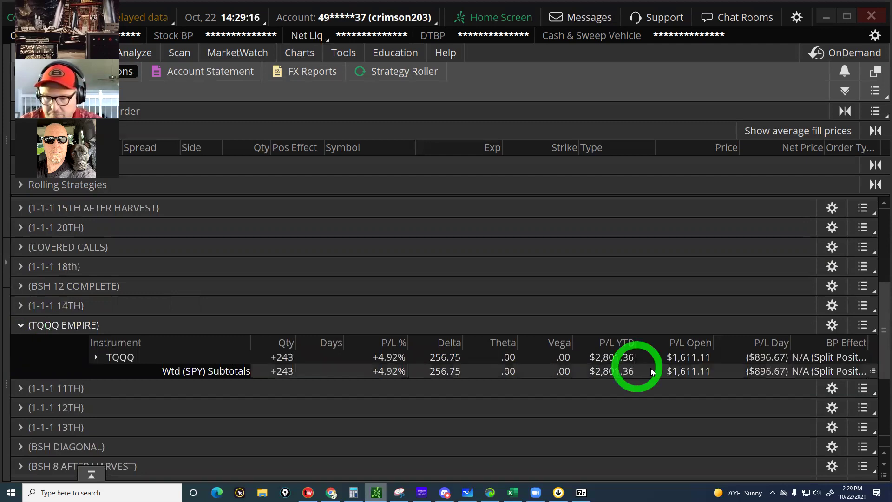
left_click(741, 367)
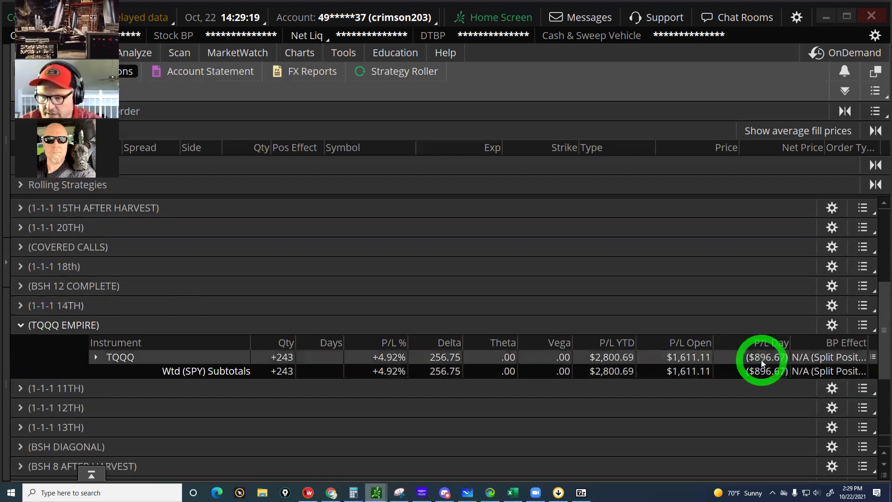
left_click(623, 361)
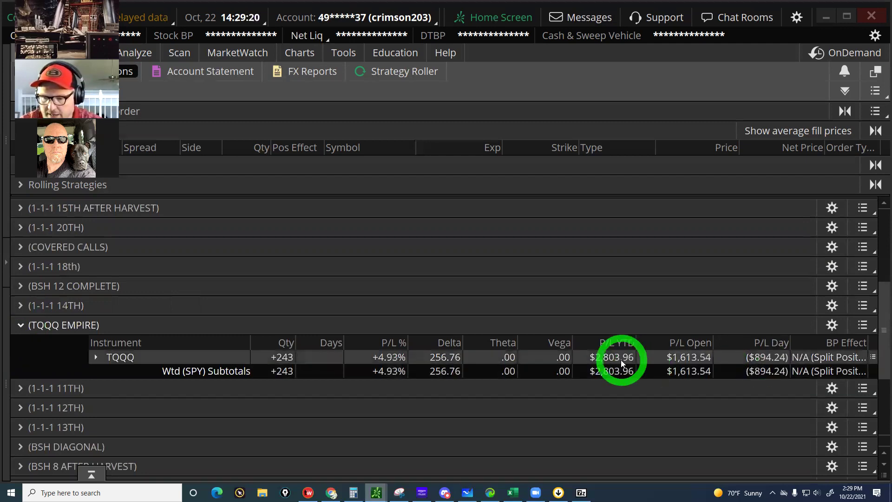
left_click(682, 357)
left_click(685, 359)
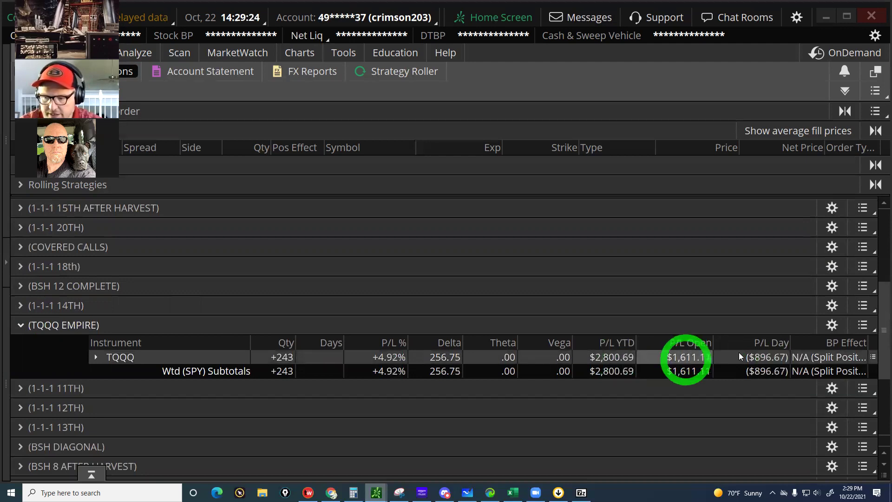
left_click(756, 357)
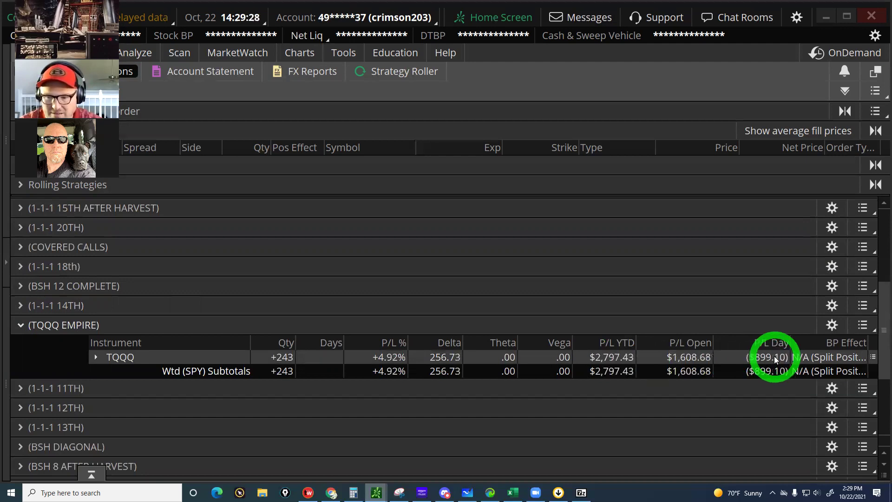
left_click(19, 327)
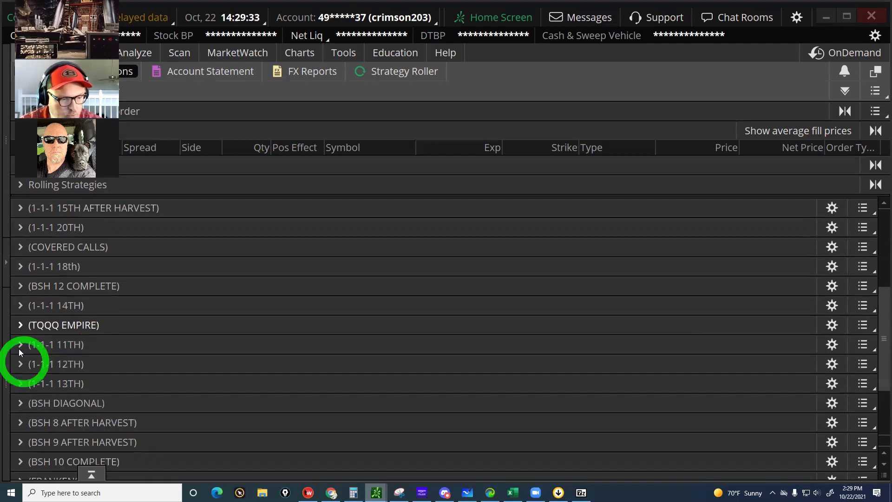
Expand the (1-1-1 11TH) group, review the profit/loss of its /MES put positions, and collapse it
left_click(18, 344)
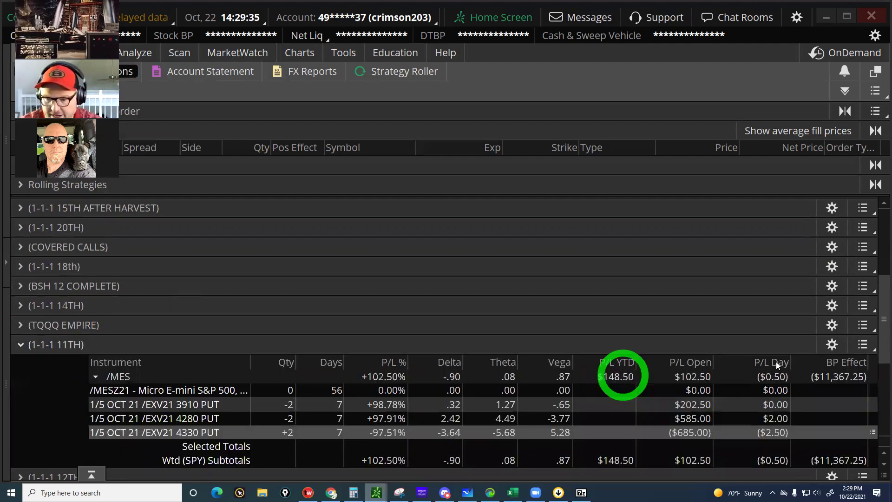
left_click(634, 371)
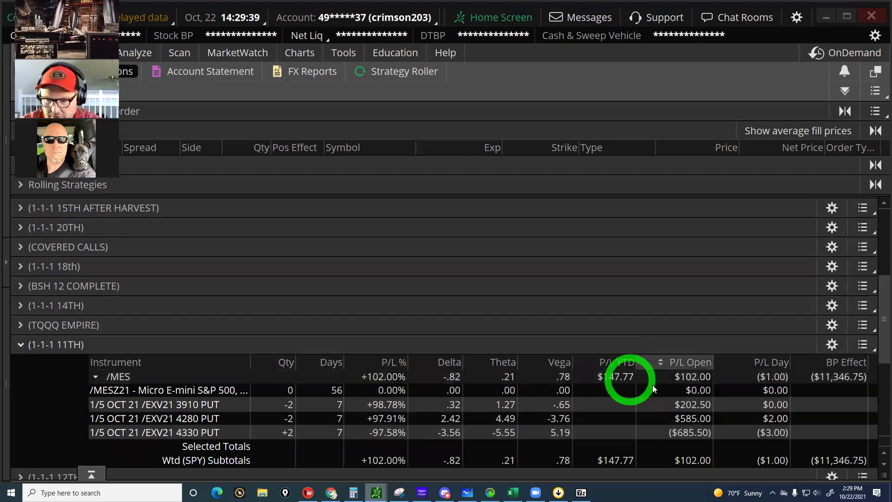
left_click(285, 362)
left_click(19, 345)
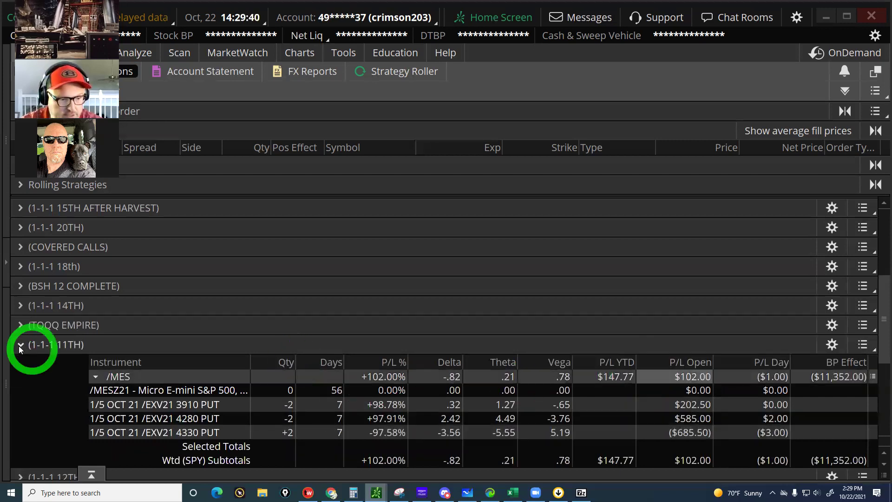
Examine the /MES profit/loss and Greeks in the (1-1-1 12TH) group and close the group again
left_click(25, 364)
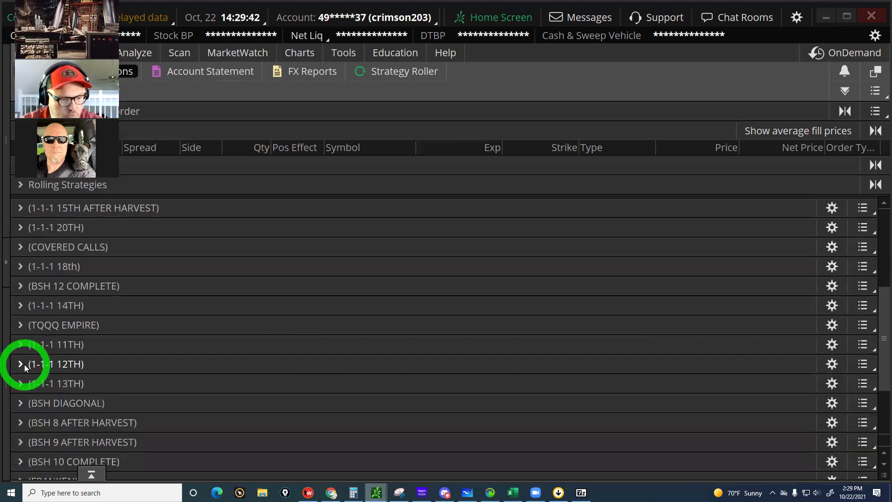
left_click(486, 394)
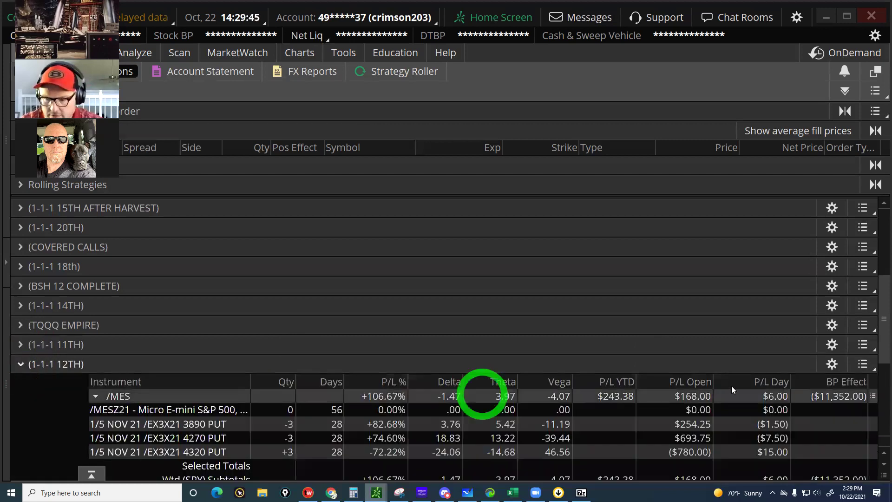
left_click(99, 359)
left_click(22, 365)
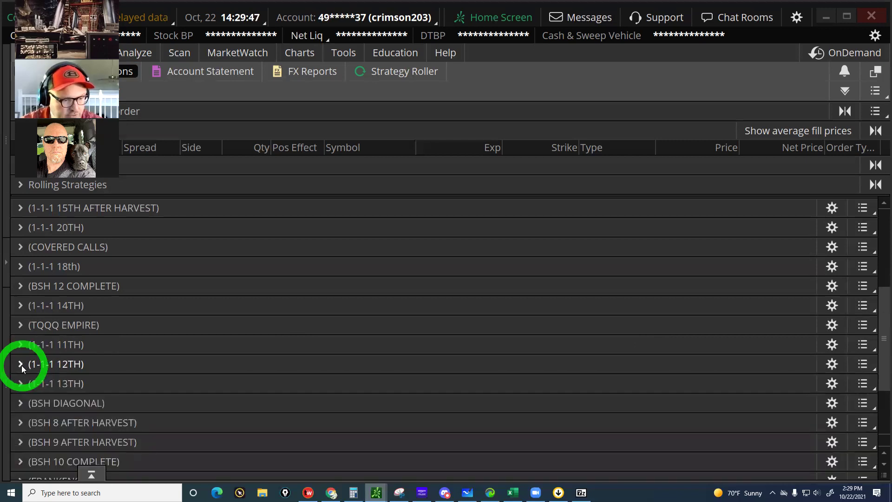
Expand the (1-1-1 13TH) group, check the /MES year-to-date and open profit/loss, and collapse it
scroll(20, 328, "down", 3)
left_click(19, 322)
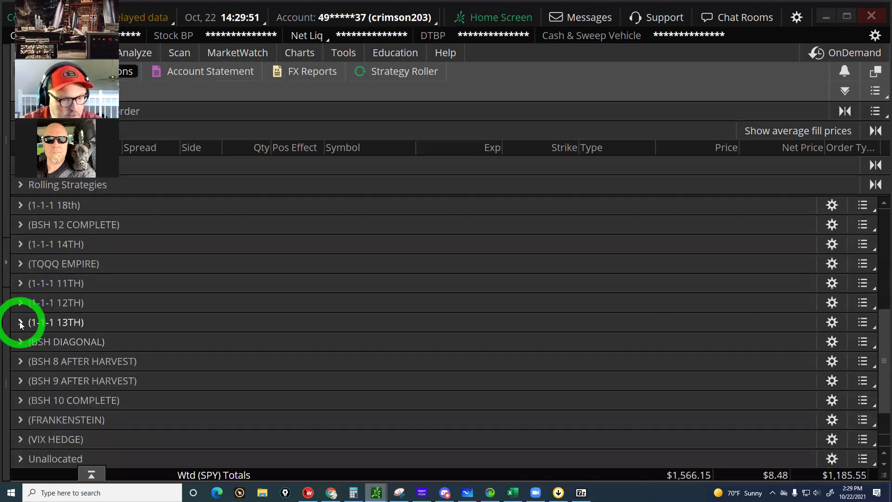
left_click(373, 392)
left_click(557, 365)
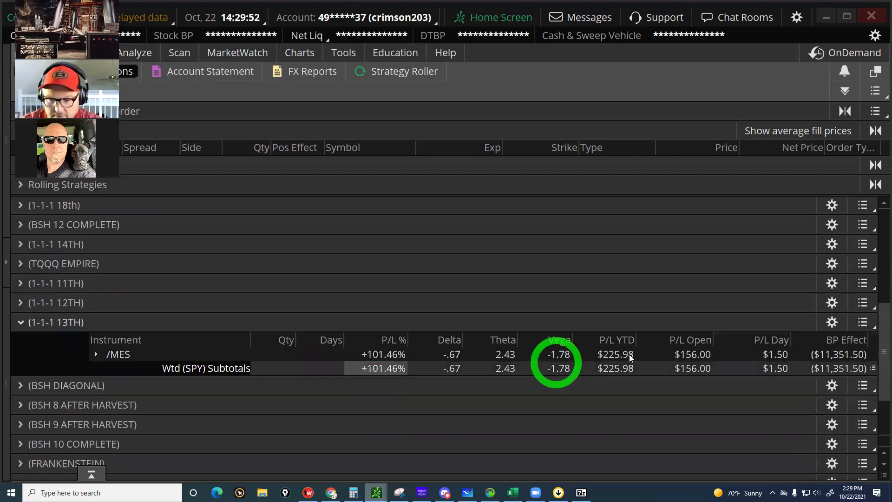
left_click(725, 353)
left_click(21, 322)
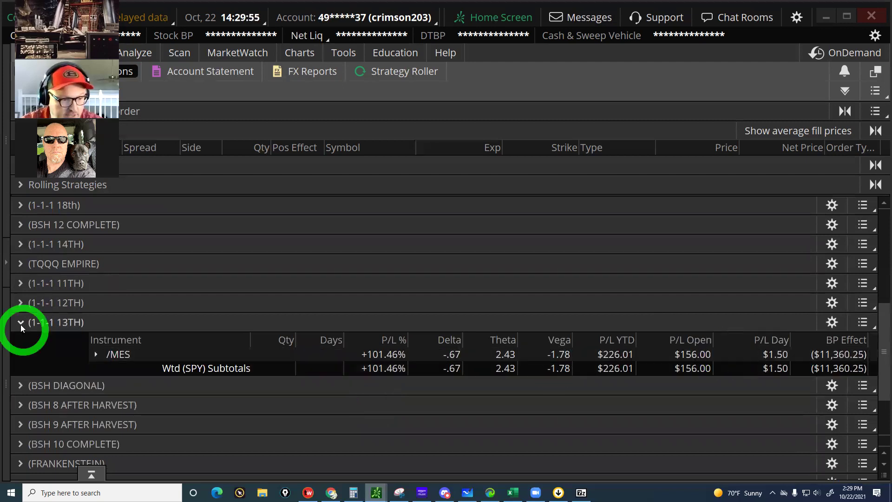
Go past the BSH groups to (BSH 10 COMPLETE), check the open profit/loss of its /ES position, and collapse it
left_click(20, 341)
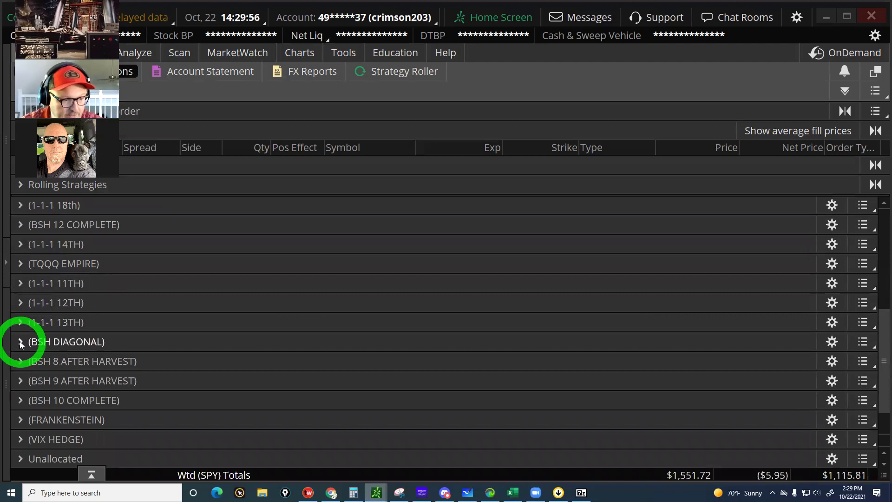
left_click(24, 360)
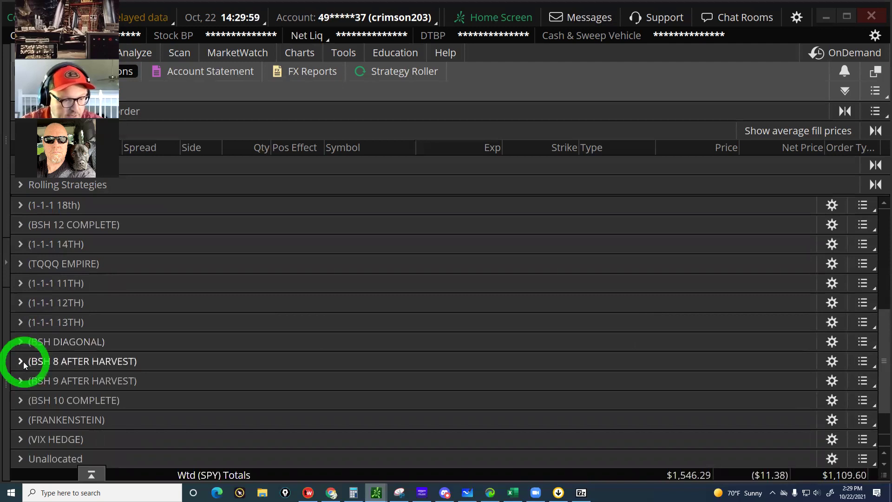
left_click(23, 379)
left_click(25, 397)
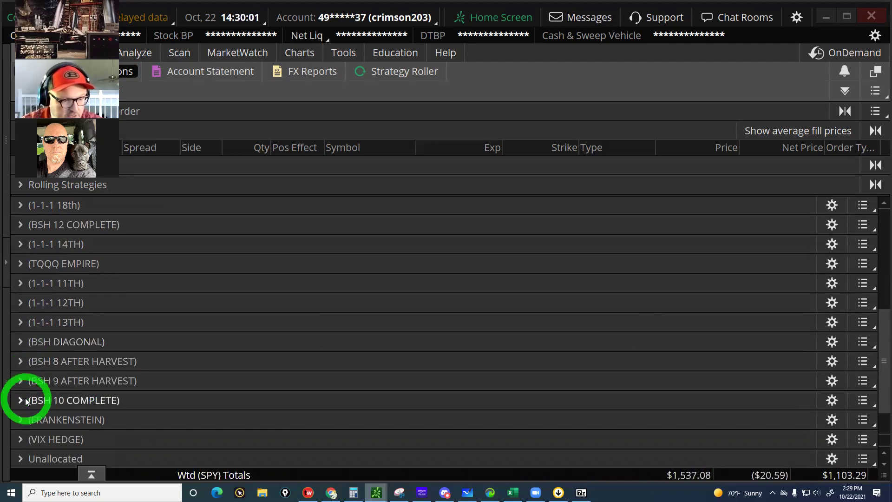
left_click(26, 398)
left_click(709, 432)
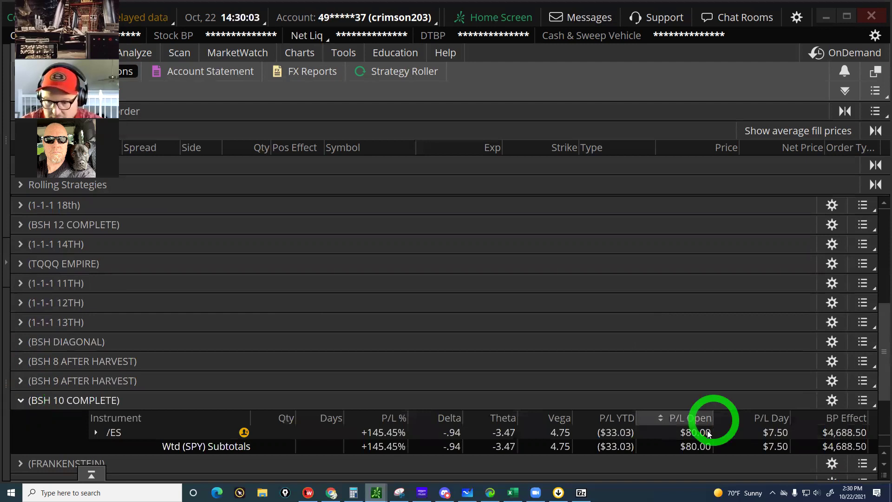
left_click(166, 412)
left_click(21, 398)
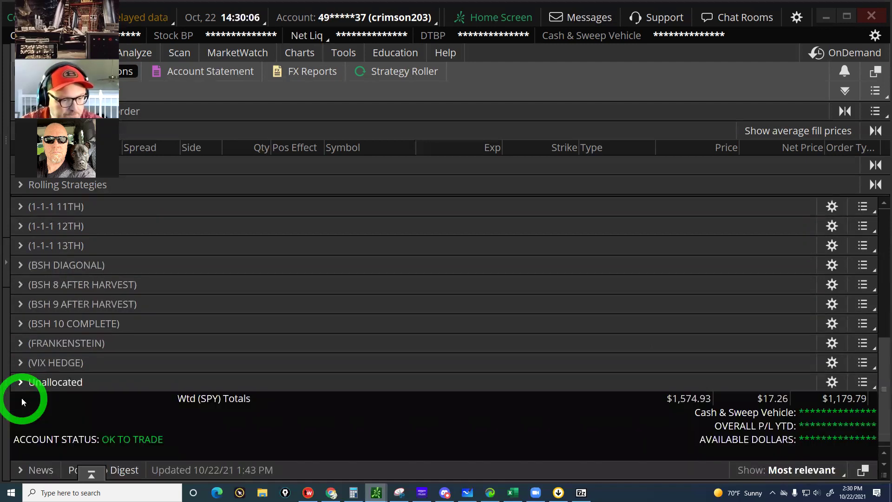
Look over the remaining position groups and check the portfolio-wide figures in the Wtd (SPY) Totals row, including the daily profit/loss
left_click(37, 349)
left_click(23, 354)
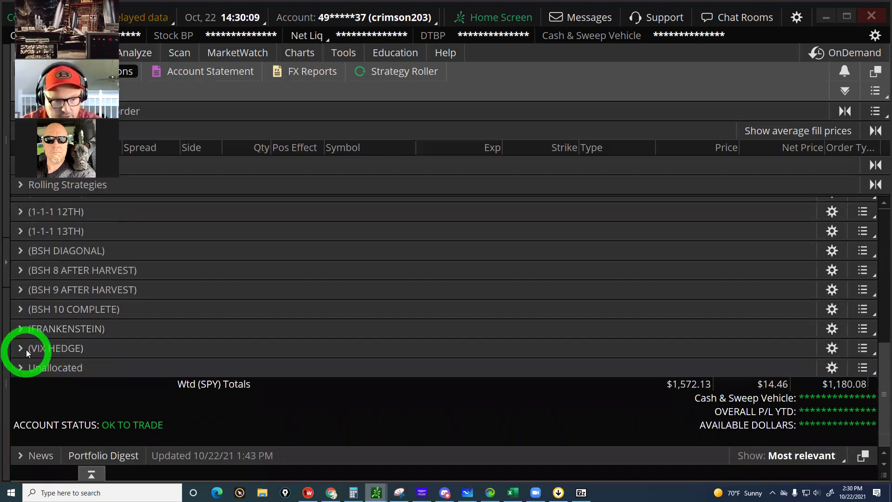
left_click(21, 348)
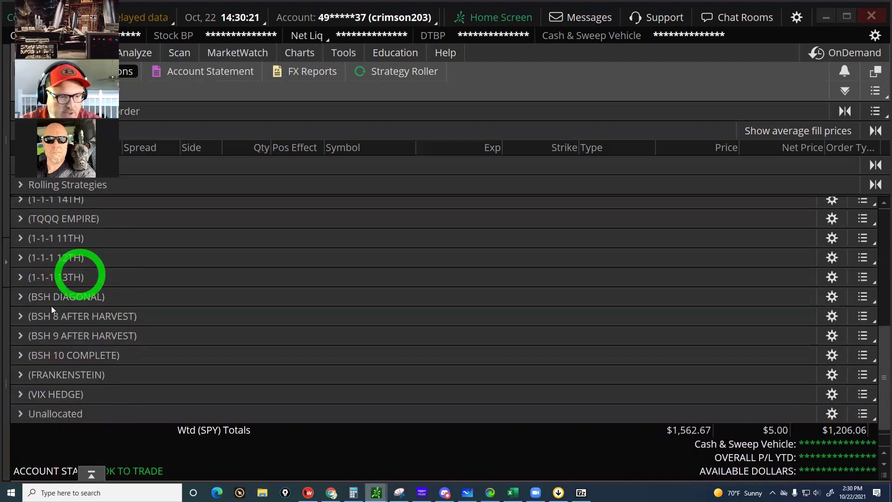
left_click(41, 417)
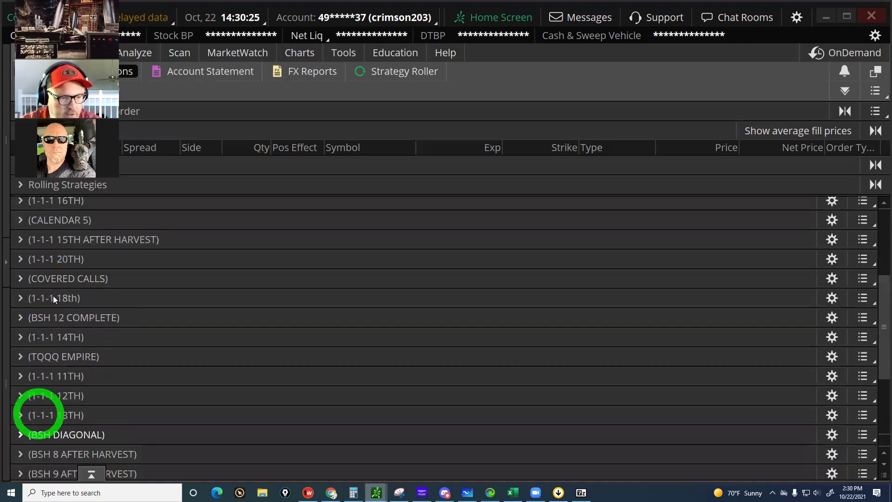
left_click(89, 333)
scroll(428, 318, "down", 3)
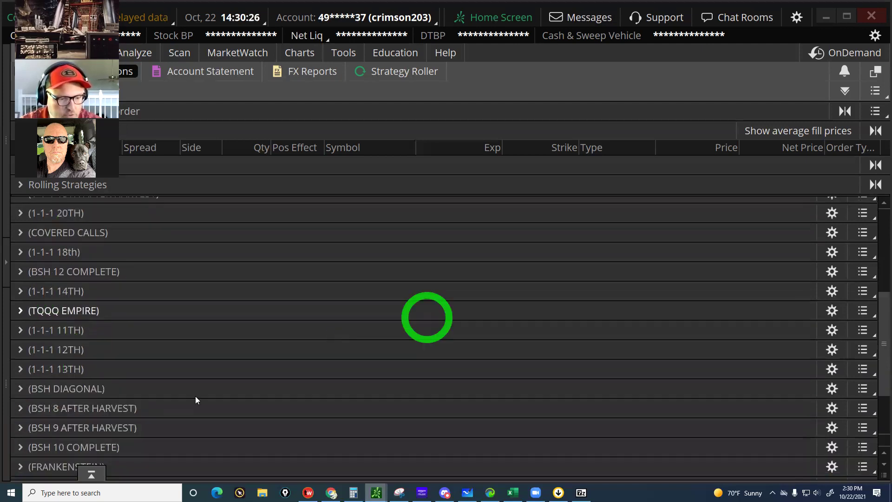
scroll(229, 386, "down", 1)
scroll(793, 373, "down", 6)
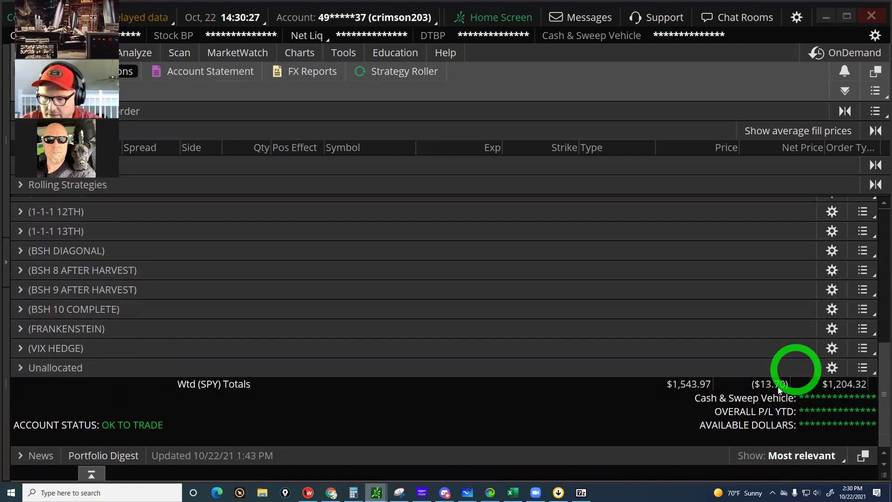
scroll(780, 385, "down", 1)
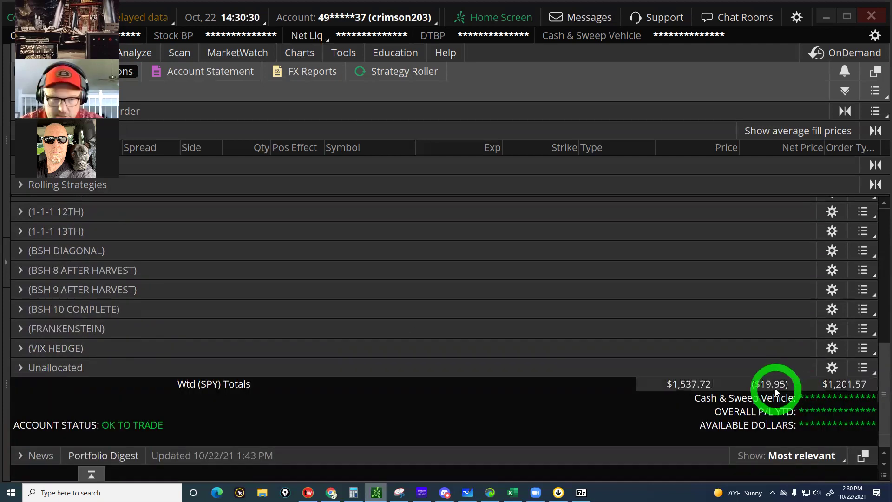
scroll(742, 387, "down", 1)
Switch to the charts view and check the net change of /ES for the day
left_click(350, 128)
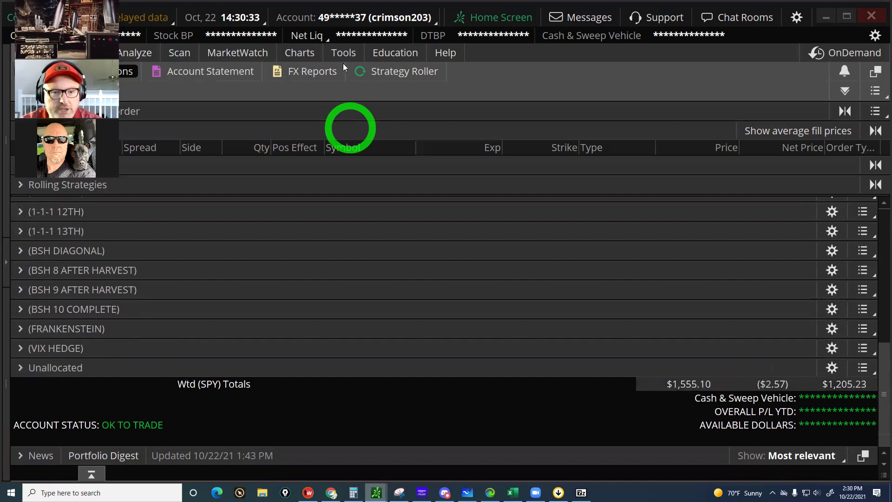
left_click(301, 52)
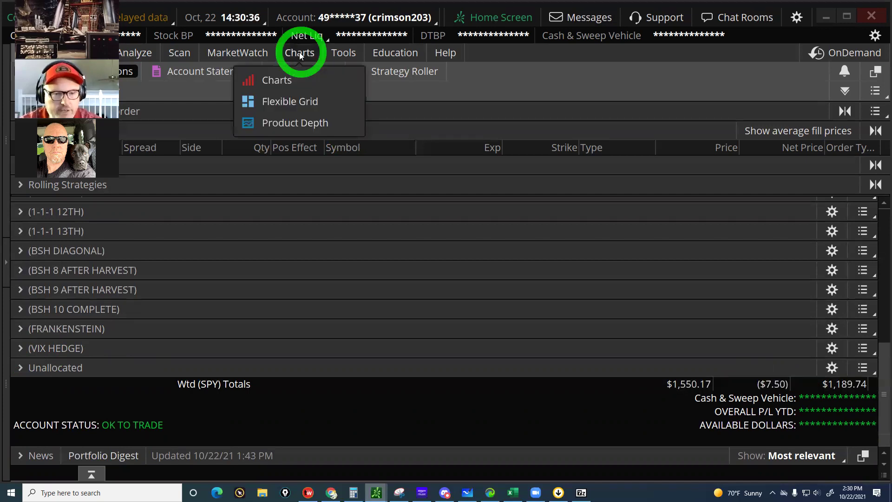
left_click(300, 52)
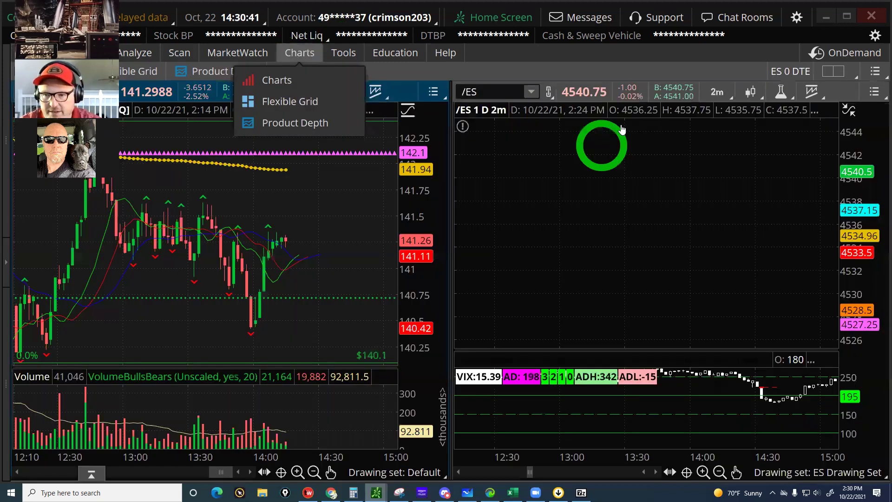
left_click(626, 94)
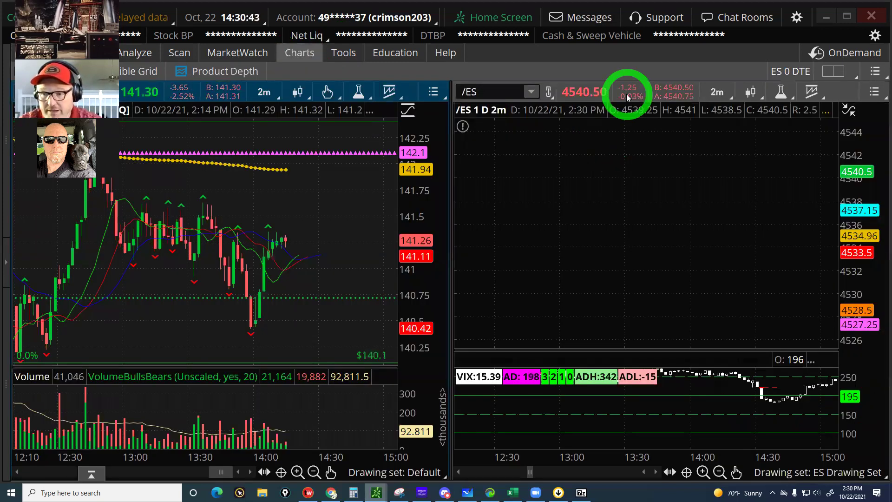
left_click(636, 90)
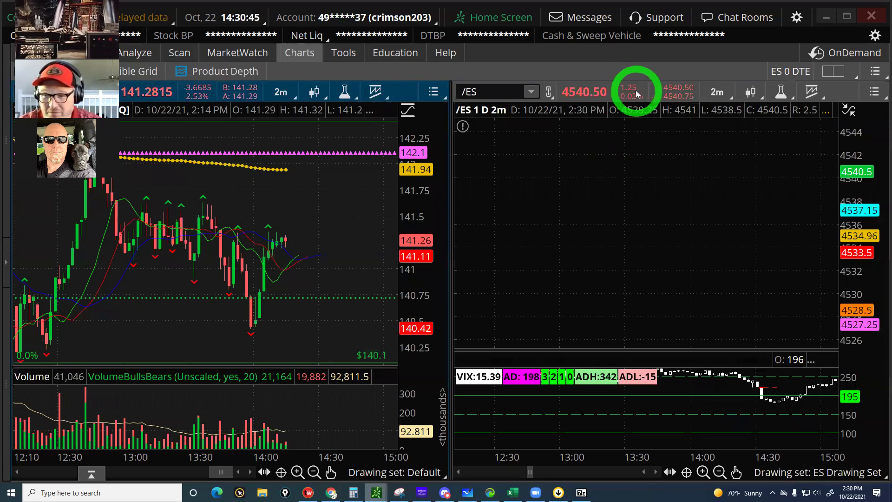
Compare the /ES last price with its net and percentage change in the chart header
left_click(646, 96)
left_click(622, 92)
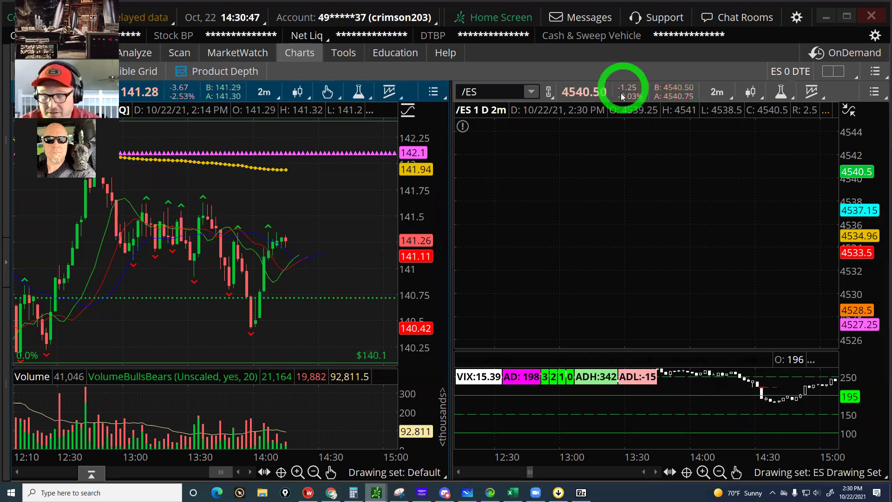
left_click(641, 98)
left_click(628, 96)
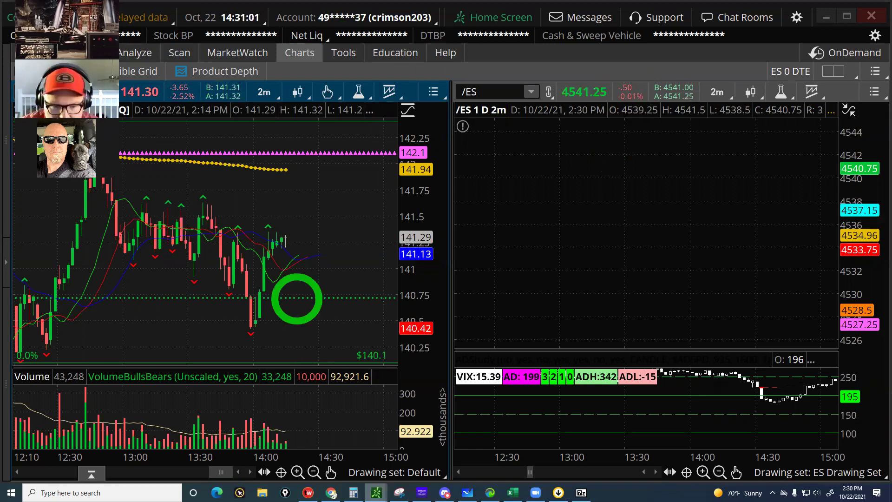
Switch to the tastyworks platform and look up the VIX symbol
left_click(308, 491)
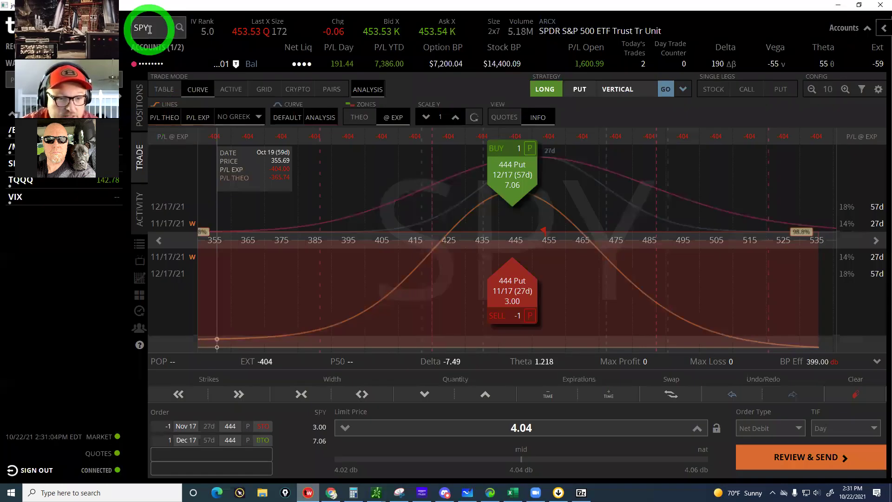
left_click(149, 29)
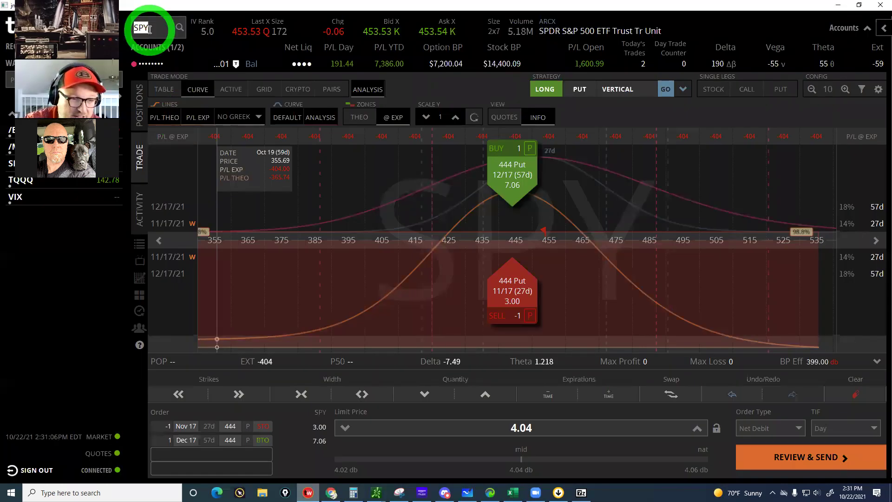
type("VIX")
key("Return")
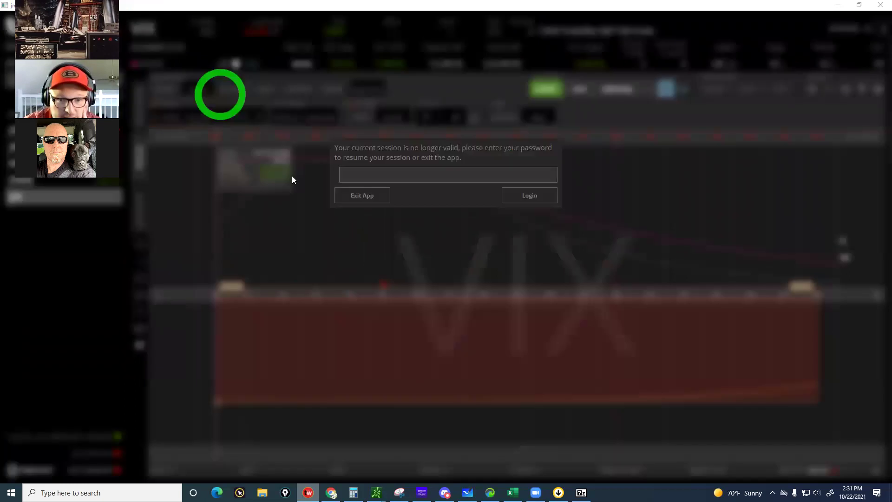
Enter the account password to resume the expired session
left_click(353, 173)
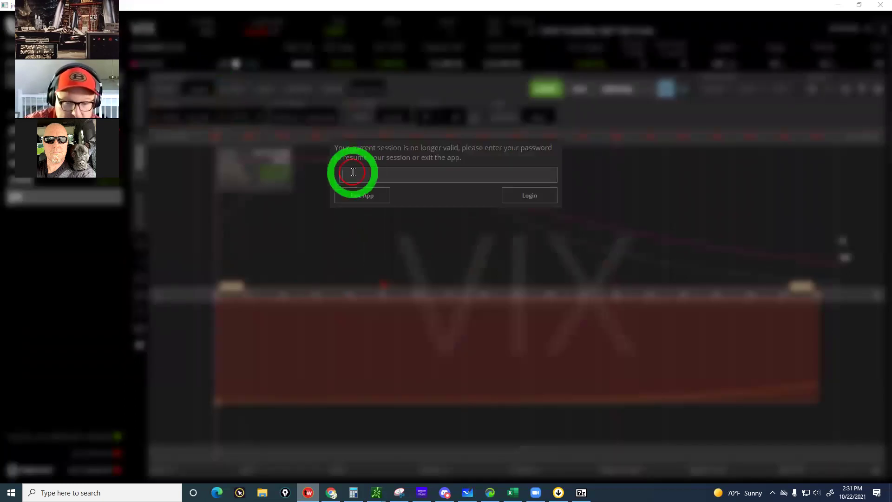
type("********")
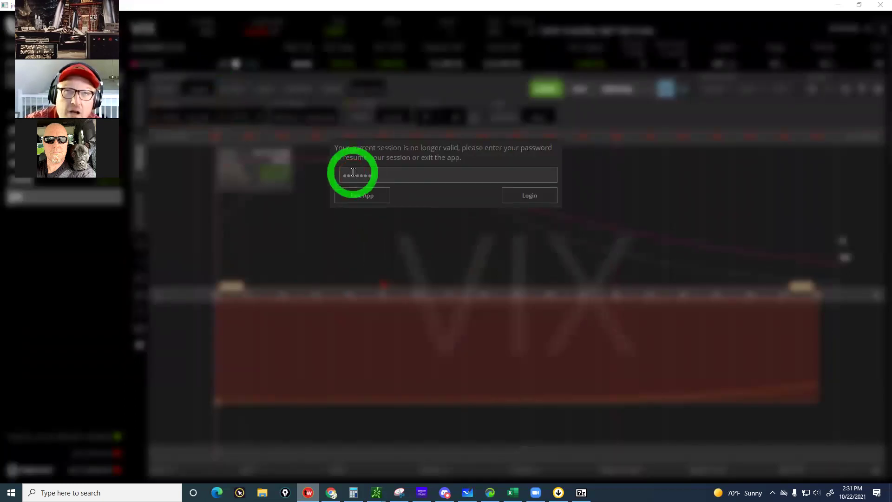
type("****")
key("Return")
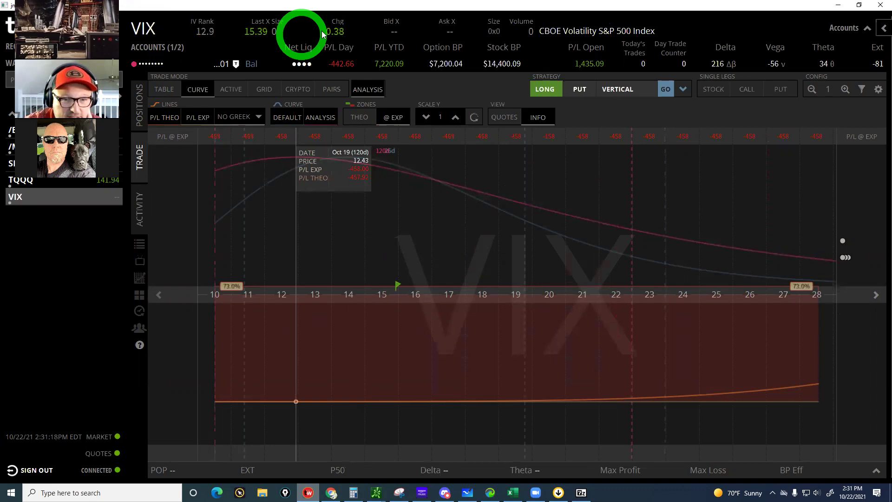
Show the daily year-to-date VIX chart, examine the latest level against the year's lows, and return to thinkorswim
left_click(139, 279)
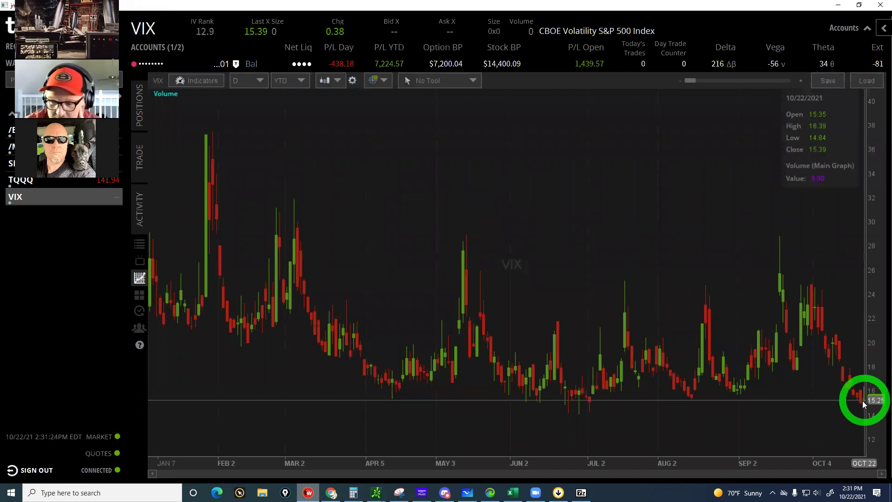
left_click(836, 6)
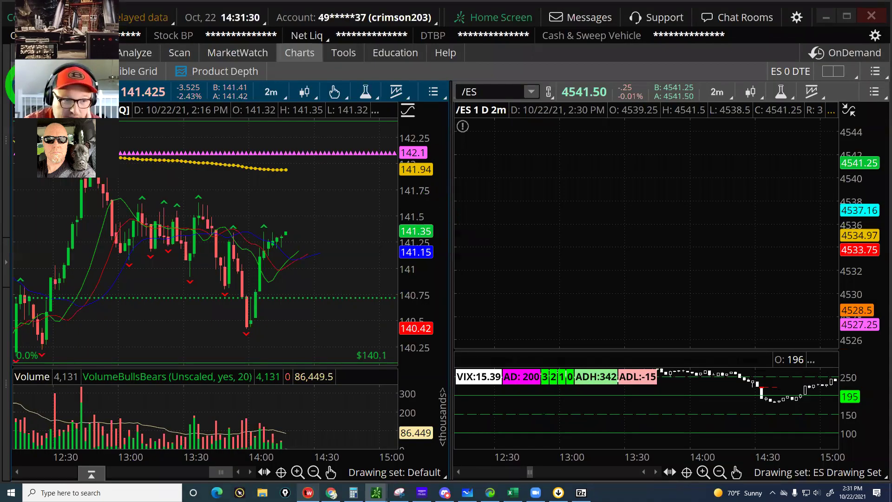
Go back to the position statement and check the profit/loss figures in the Wtd (SPY) Totals row
left_click(448, 342)
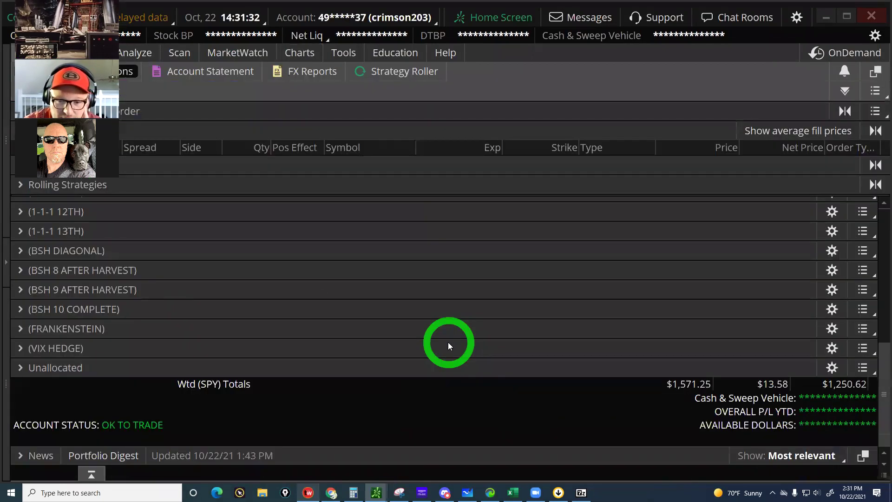
left_click(636, 297)
left_click(840, 374)
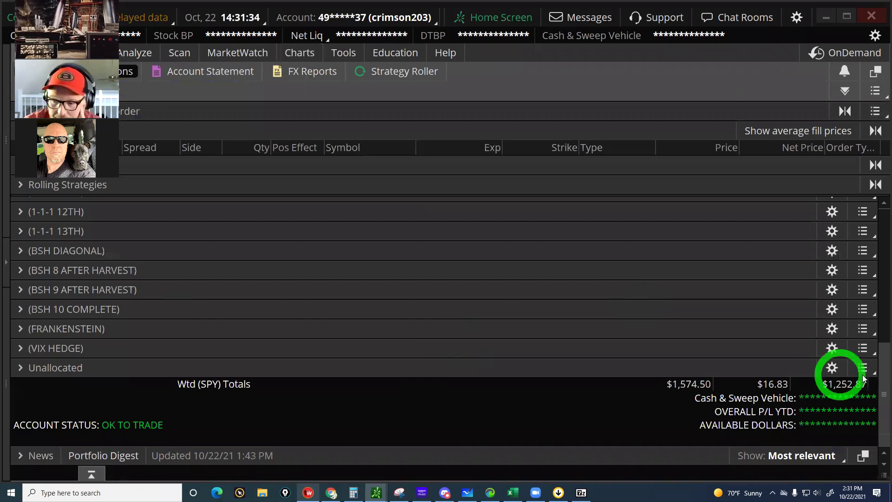
left_click(864, 373)
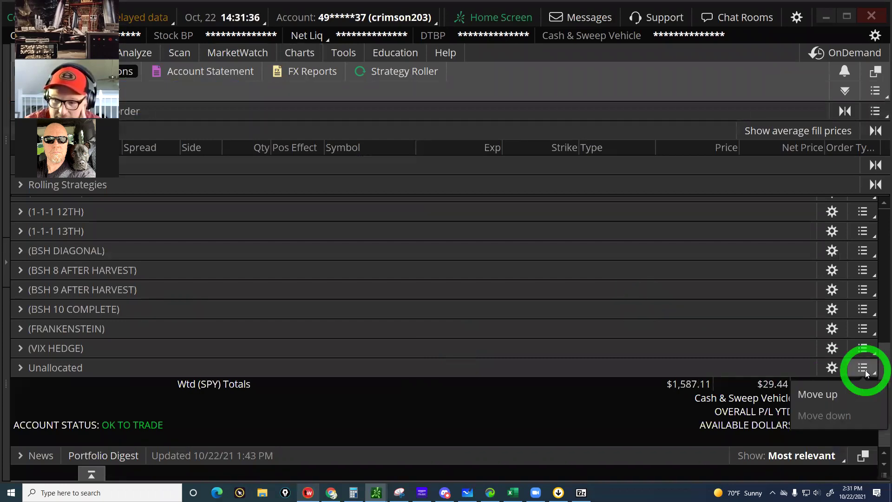
left_click(864, 370)
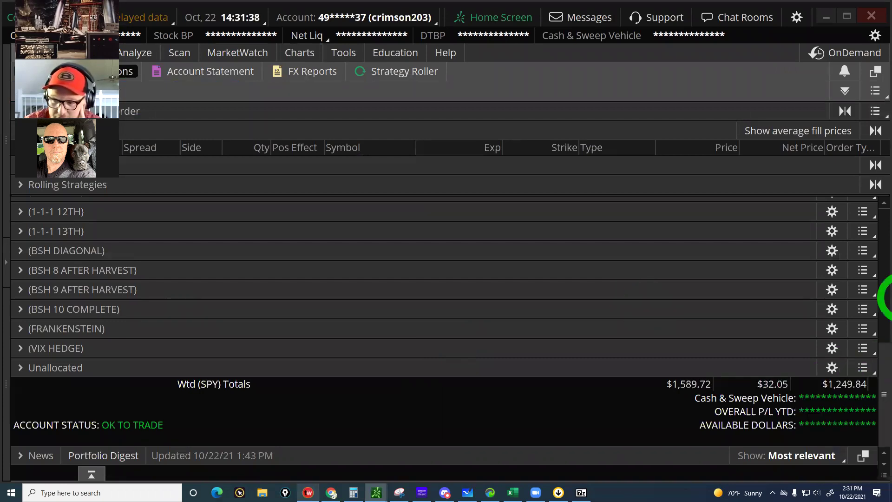
Look over the grouping and layout options of the Position Statement and close them
scroll(865, 279, "up", 10)
left_click(863, 210)
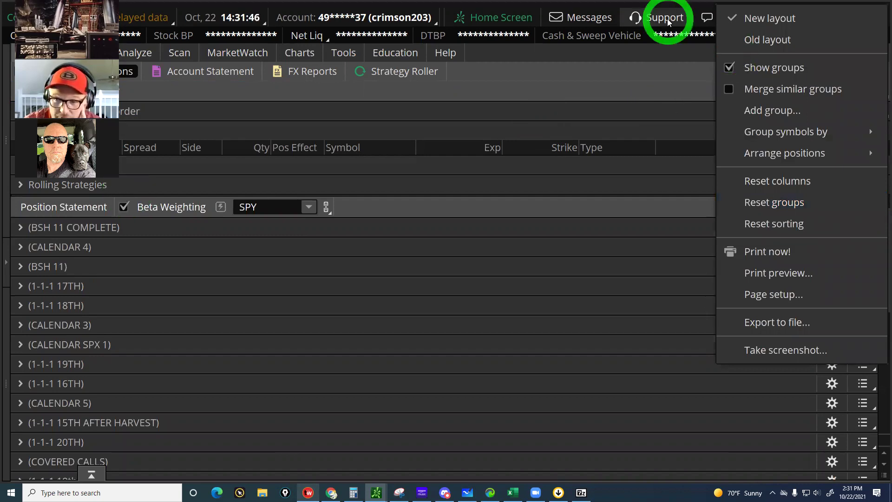
left_click(658, 66)
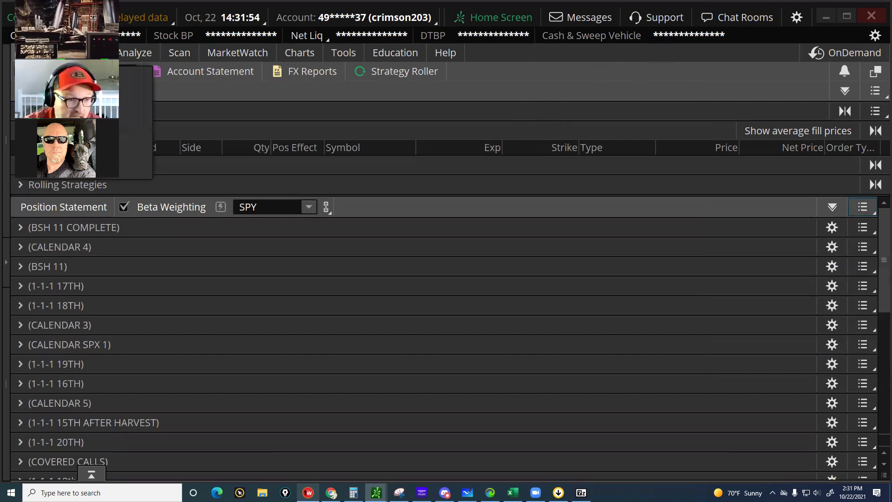
Load the TQQQ option chain in the trading view and expand the 22 OCT 21 weekly expiration
left_click(93, 52)
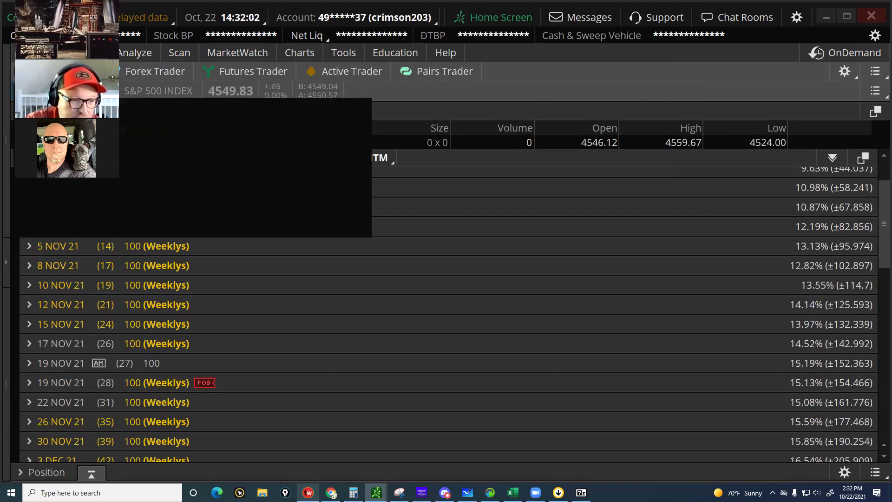
key("Return")
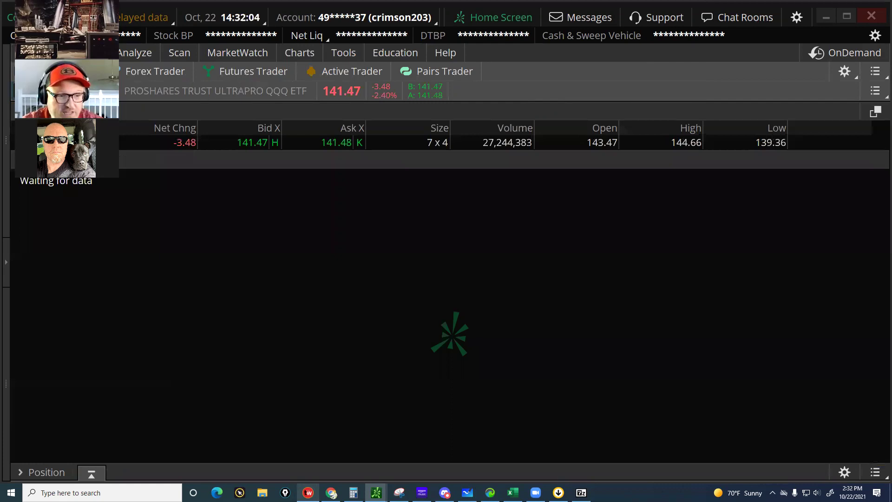
left_click(209, 172)
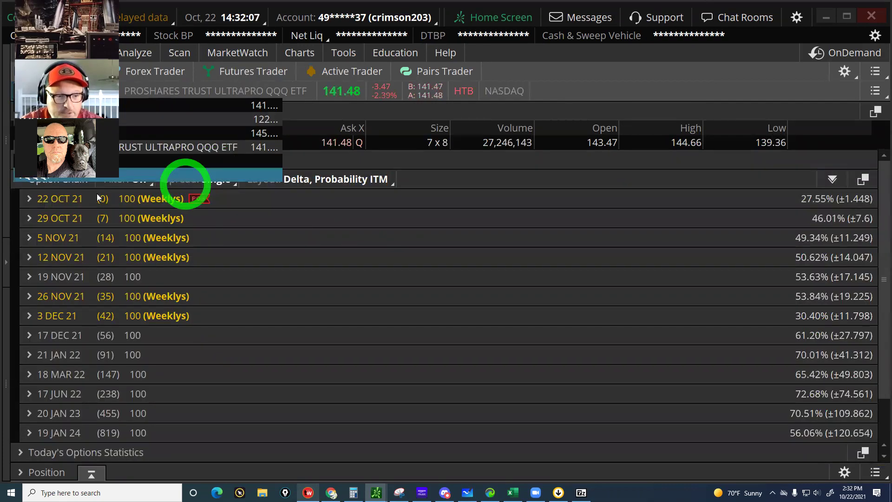
left_click(69, 198)
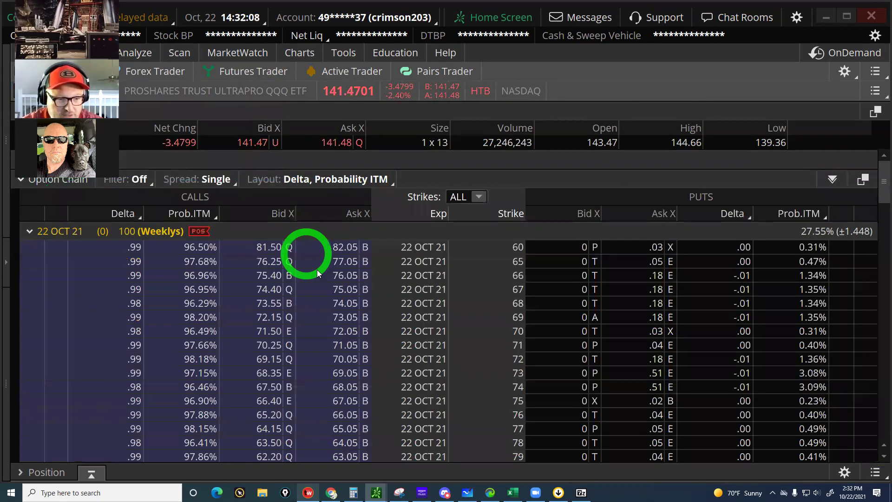
Find the held 142 call in the 22 OCT 21 TQQQ chain and examine its delta, probability ITM, bid and ask
scroll(317, 271, "down", 3)
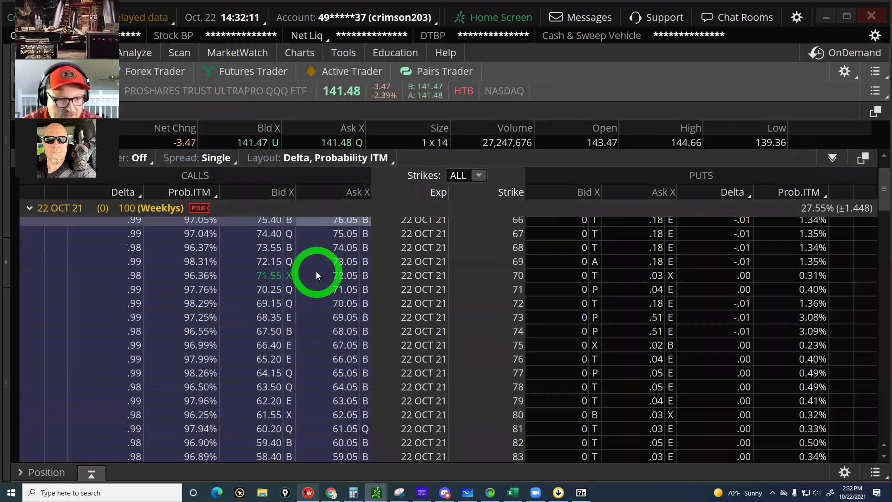
scroll(310, 286, "down", 5)
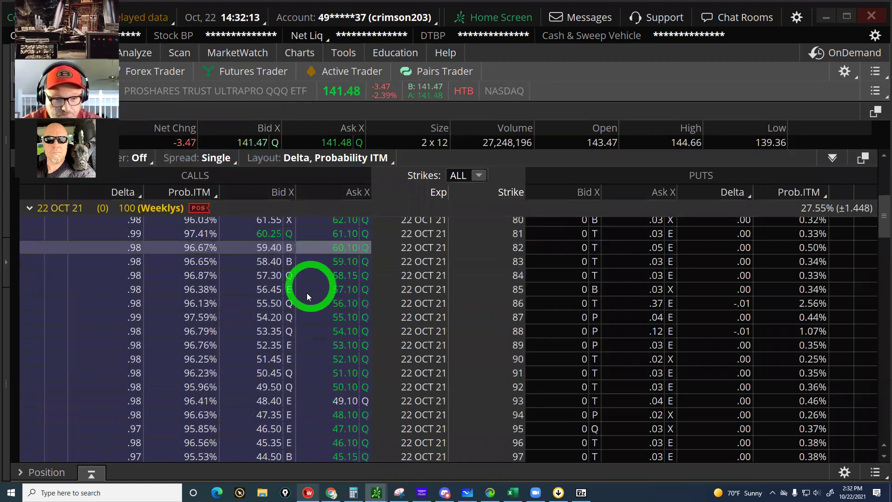
scroll(306, 294, "down", 4)
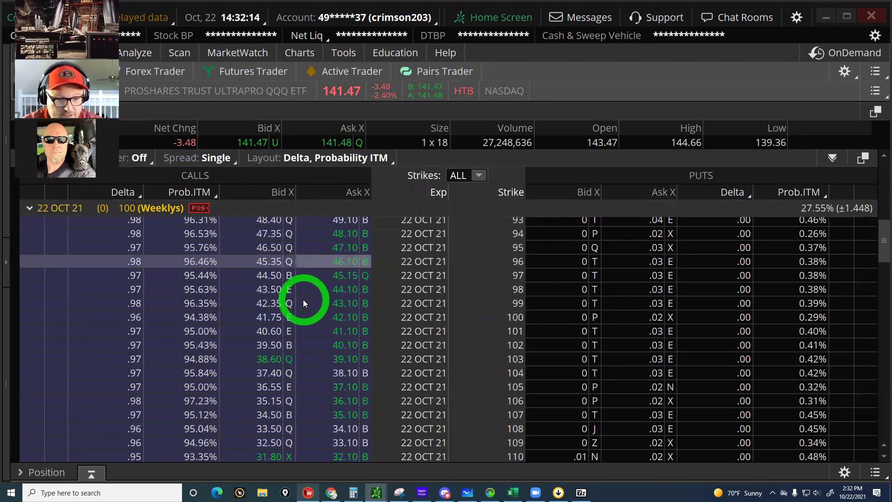
scroll(304, 303, "down", 6)
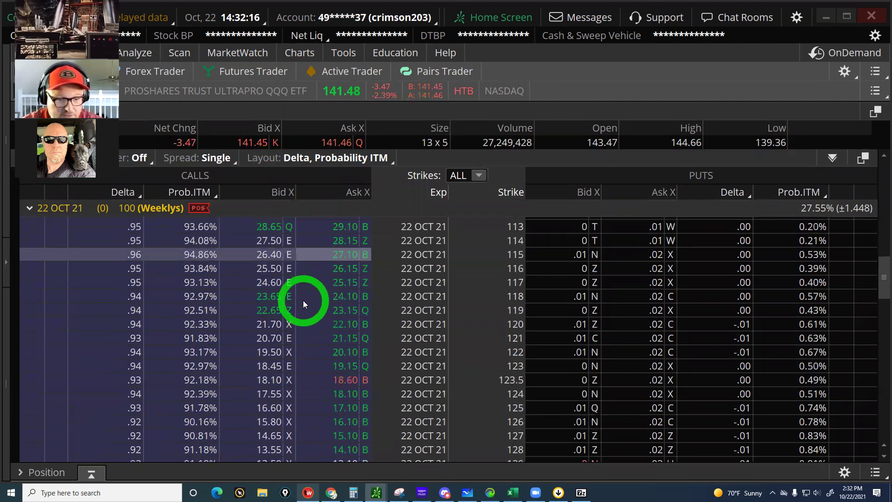
scroll(302, 301, "down", 6)
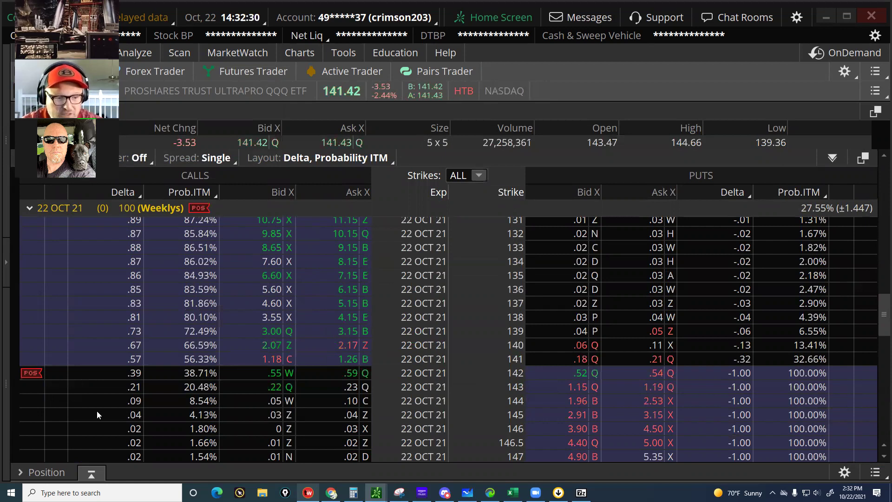
left_click(95, 374)
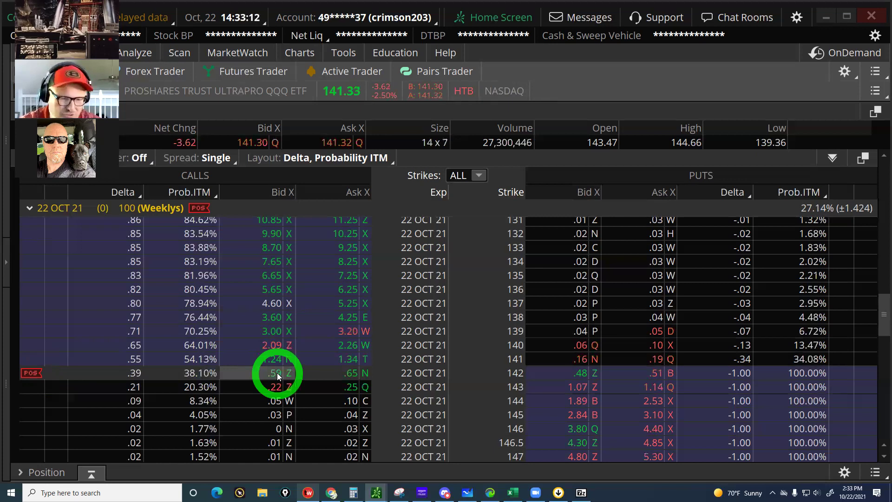
left_click(29, 378)
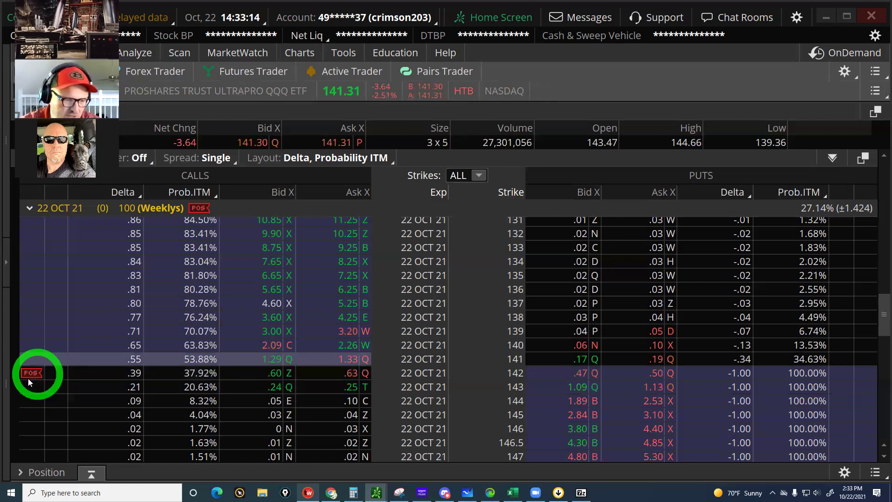
left_click(27, 373)
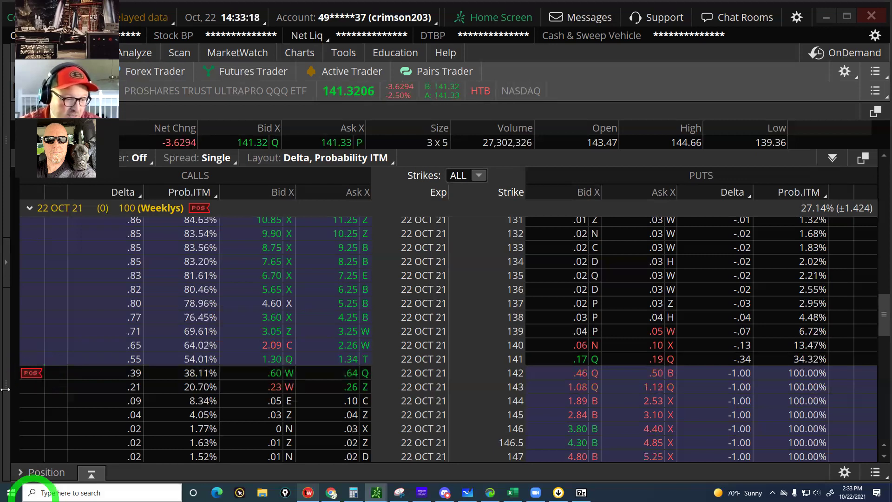
left_click(157, 378)
left_click(297, 374)
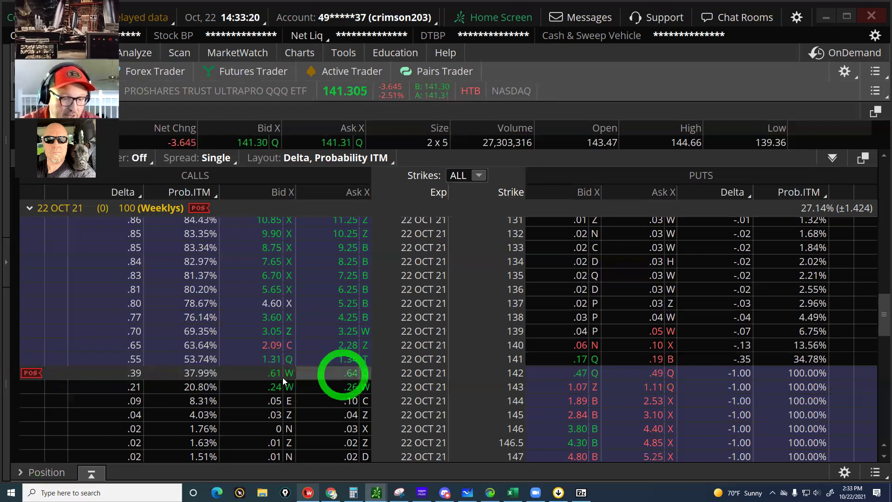
left_click(330, 371)
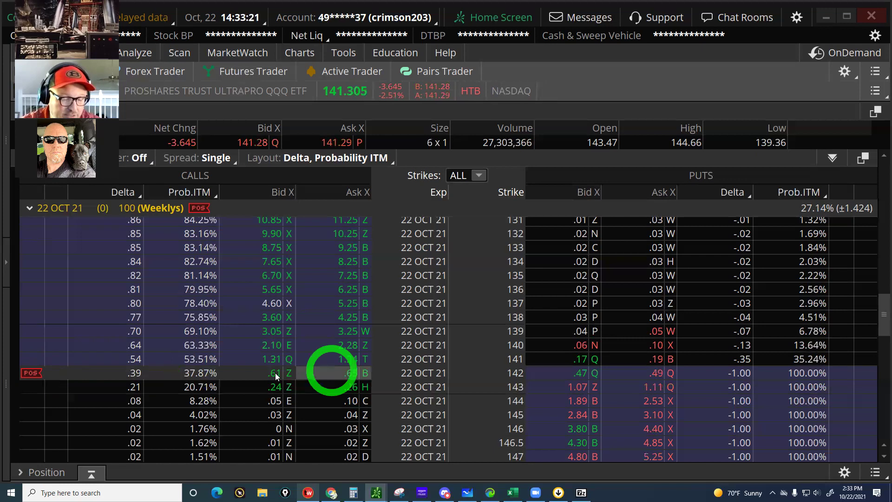
left_click(349, 375)
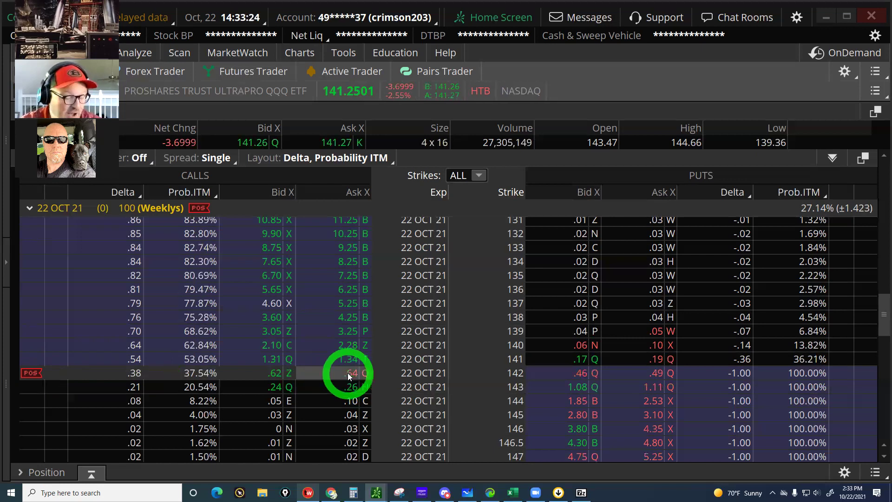
Create a rolling order that moves the two short TQQQ 142 calls from 22 OCT 21 to 29 OCT 21
left_click(28, 372)
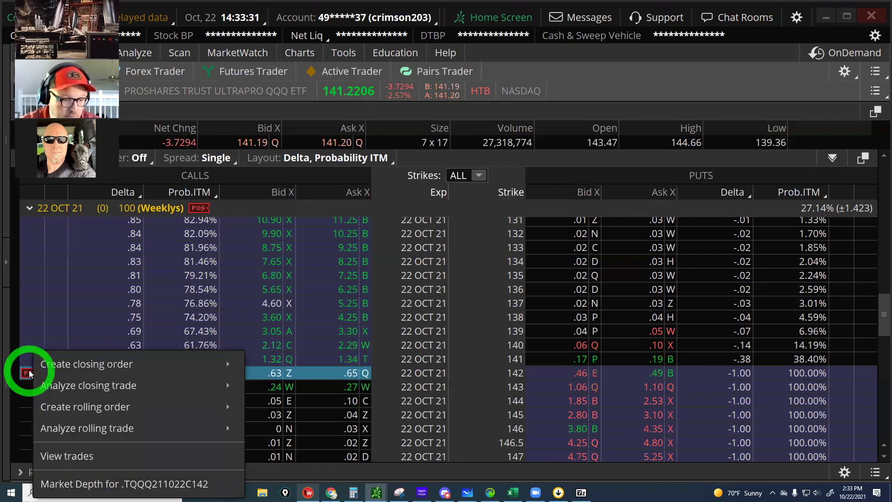
left_click(73, 407)
left_click(297, 400)
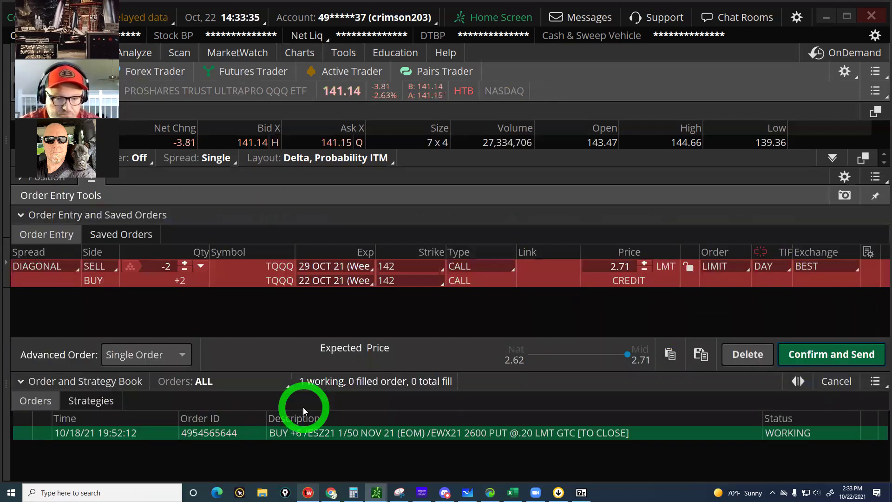
Check the TQQQ rolling order's new expiration, strike and limit credit in the order entry
left_click(232, 348)
left_click(350, 267)
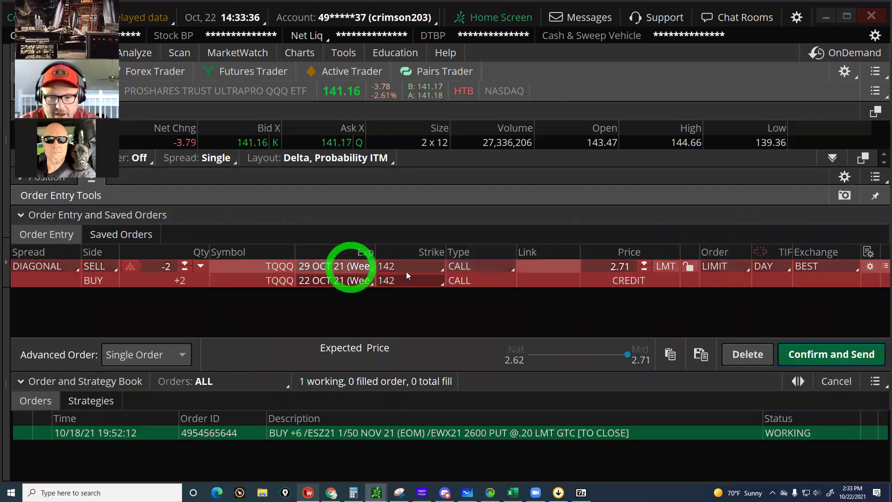
left_click(606, 265)
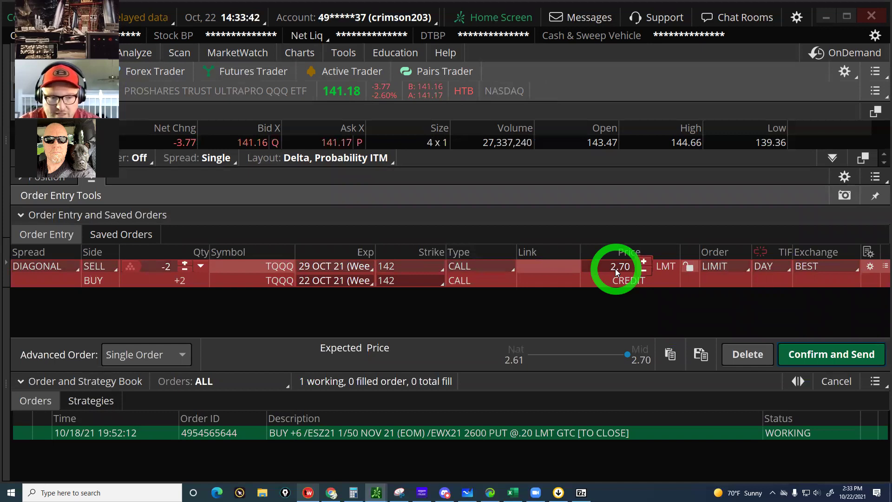
Review the quantity and both legs of the TQQQ rolling order against its limit credit
left_click(175, 264)
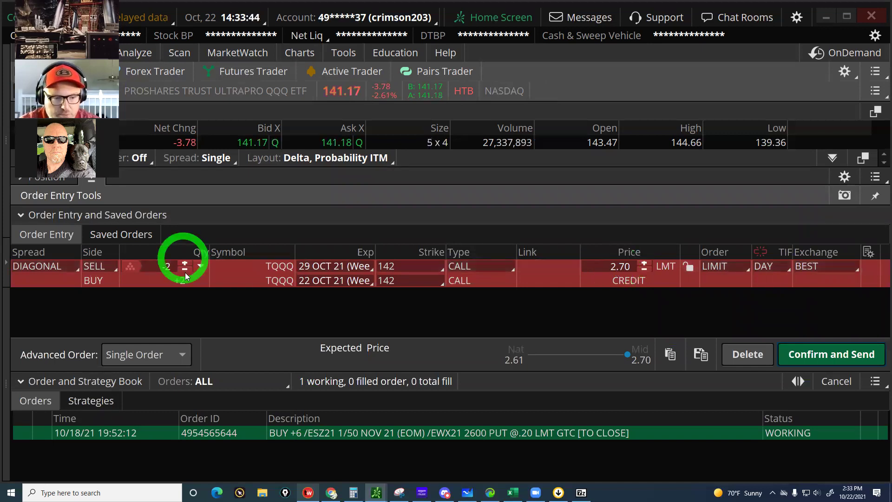
left_click(342, 337)
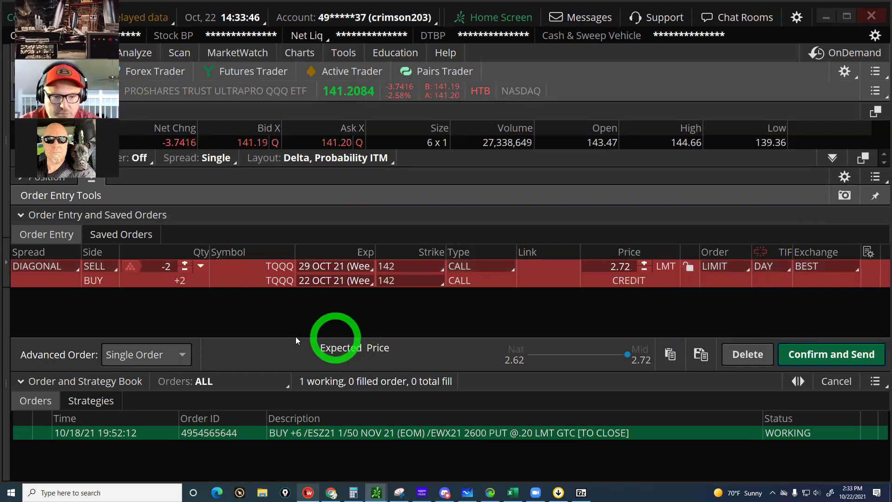
left_click(563, 272)
left_click(192, 284)
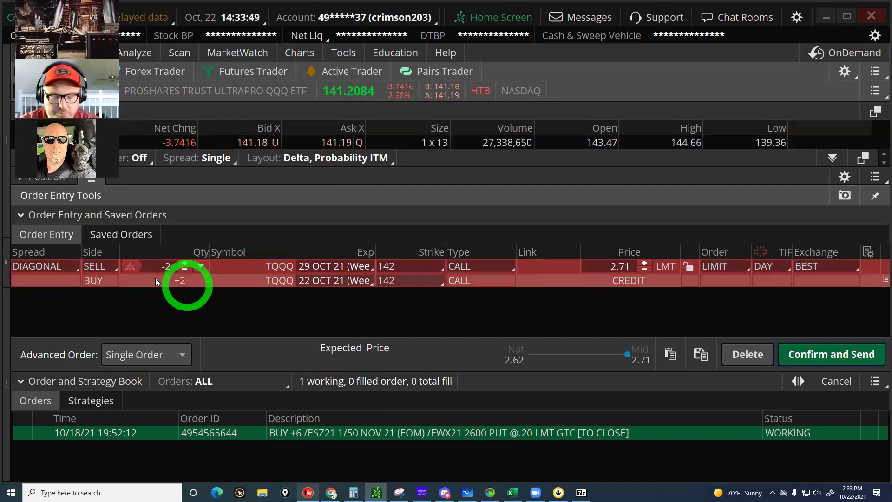
left_click(321, 314)
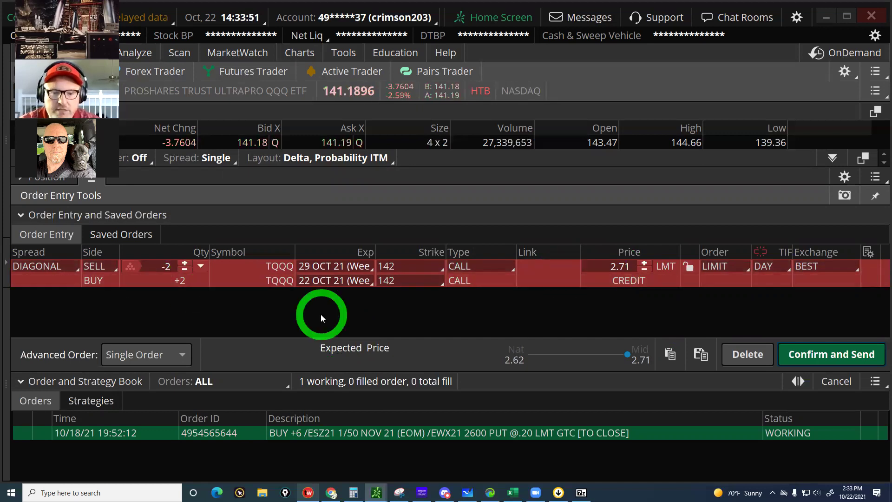
left_click(534, 265)
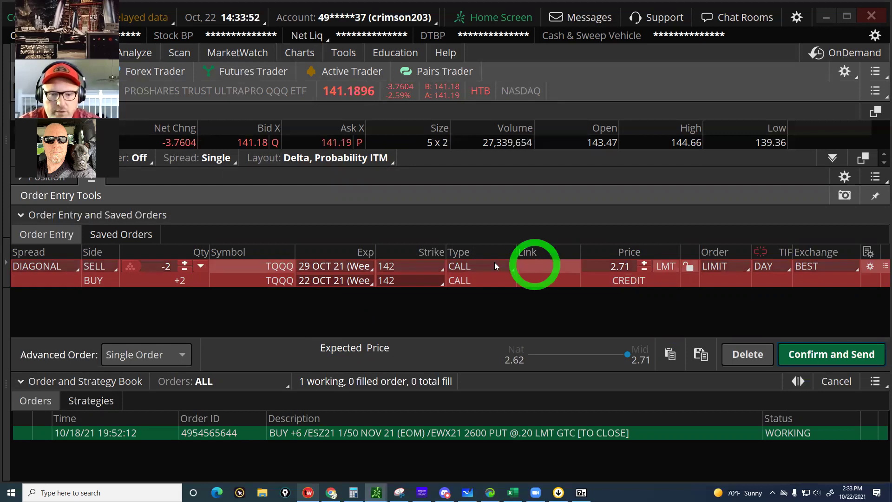
Try a 143 strike for the 29 OCT 21 short call in the TQQQ rolling order and check the credit
left_click(497, 265)
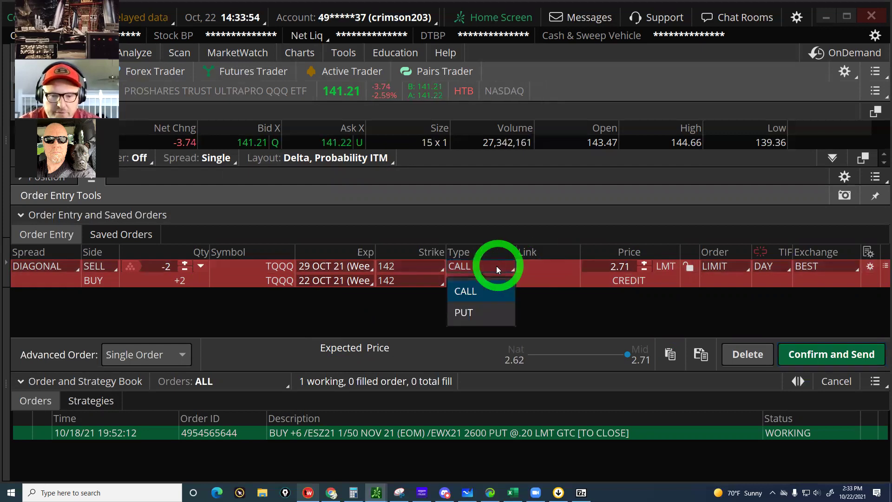
left_click(404, 268)
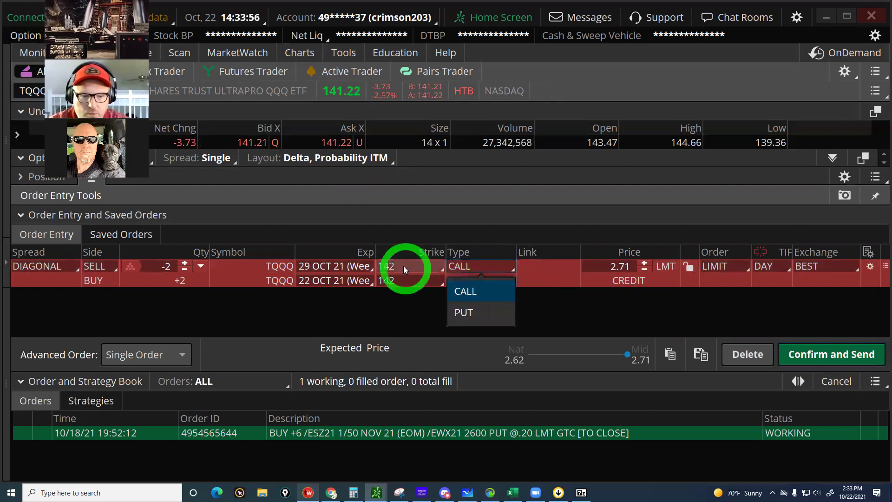
left_click(403, 406)
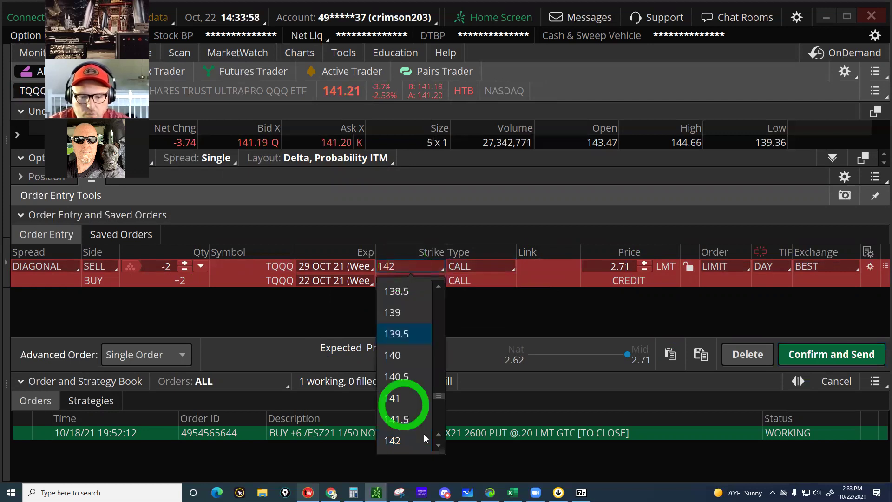
left_click(437, 447)
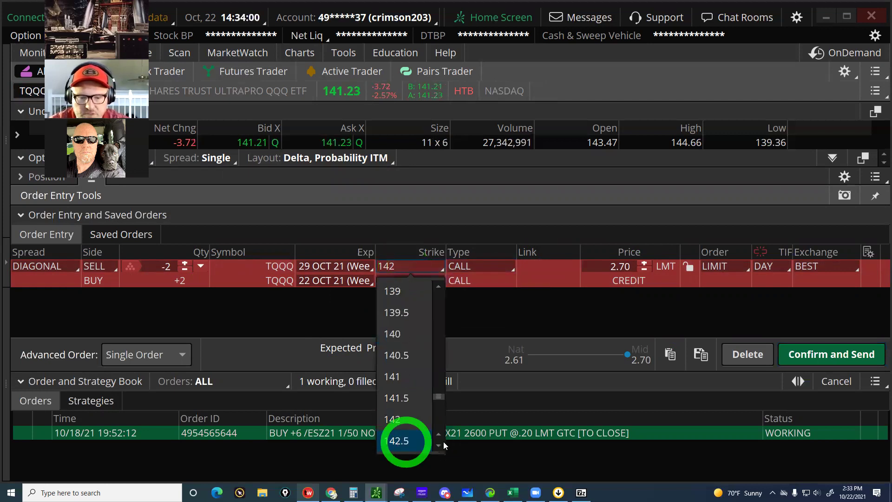
left_click(439, 447)
left_click(390, 442)
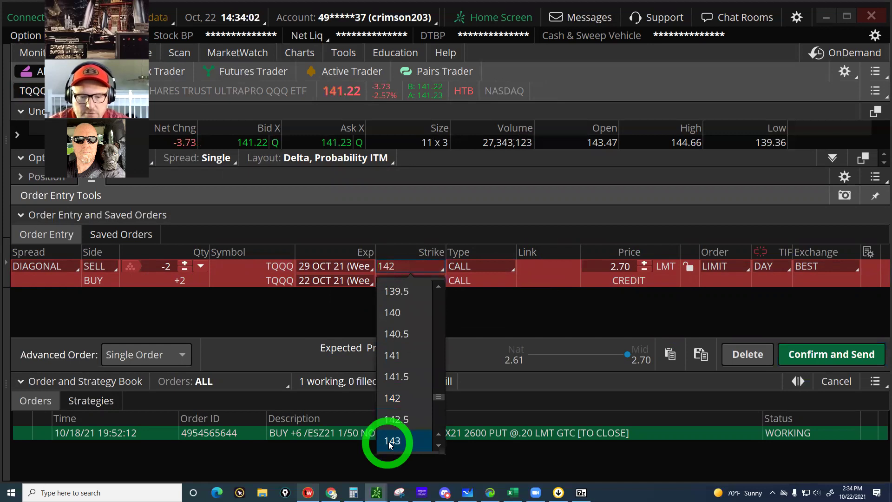
left_click(389, 442)
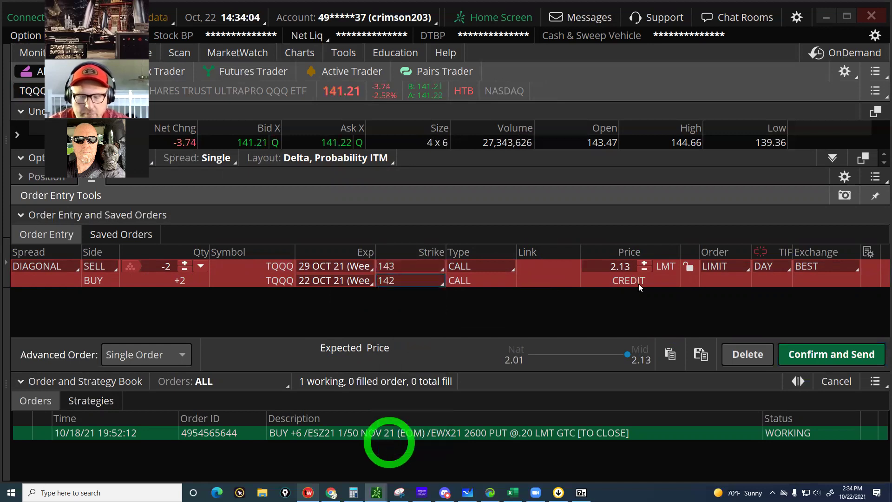
left_click(639, 283)
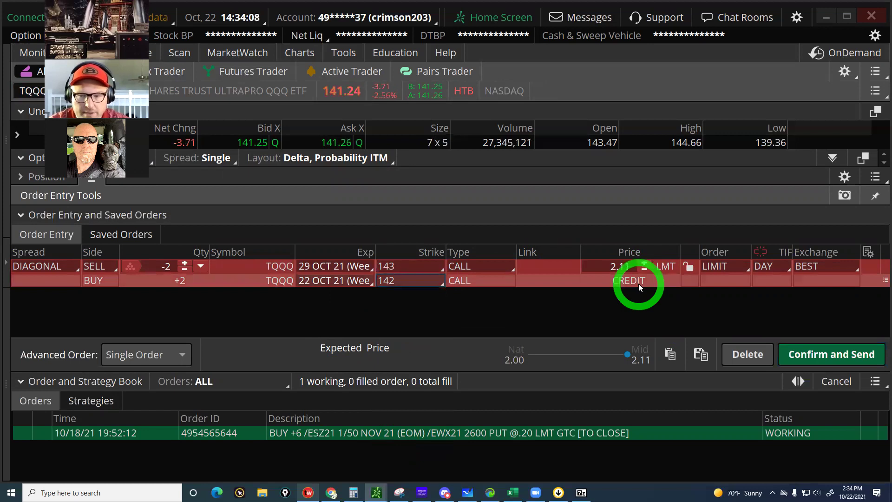
Set the strike of the 29 OCT 21 short call in the TQQQ rolling order to 144
left_click(440, 266)
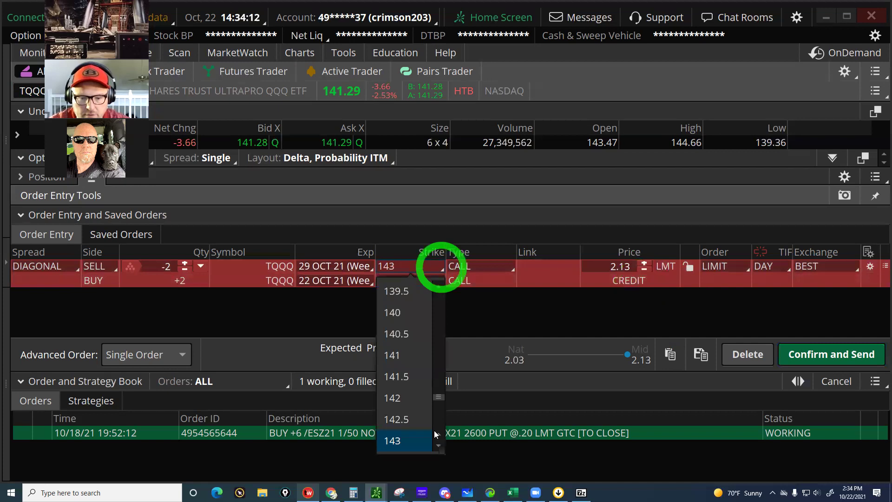
left_click(439, 445)
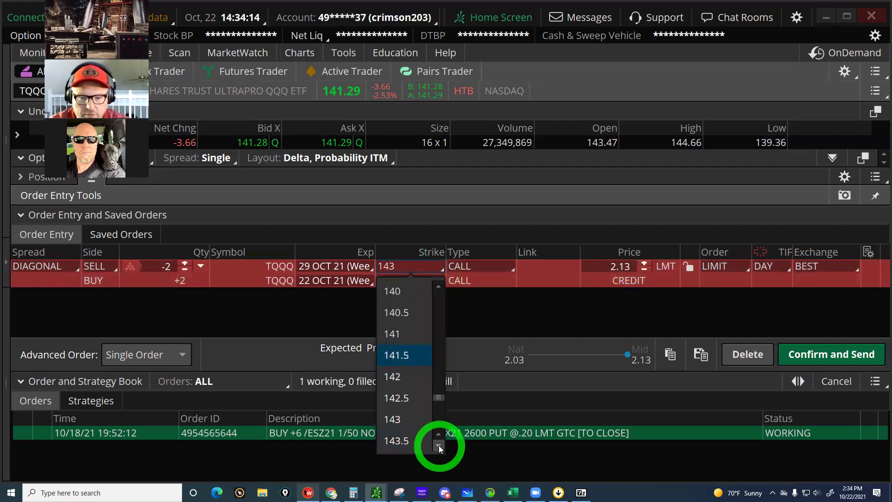
left_click(393, 441)
left_click(455, 210)
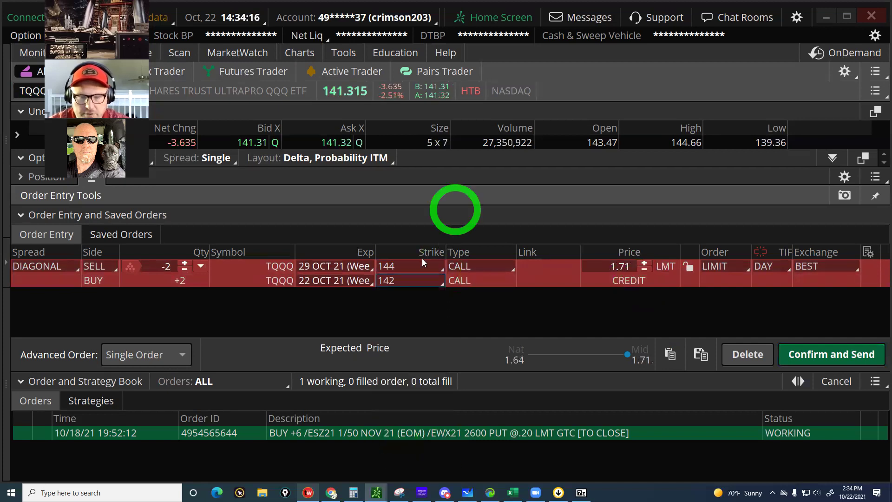
left_click(418, 265)
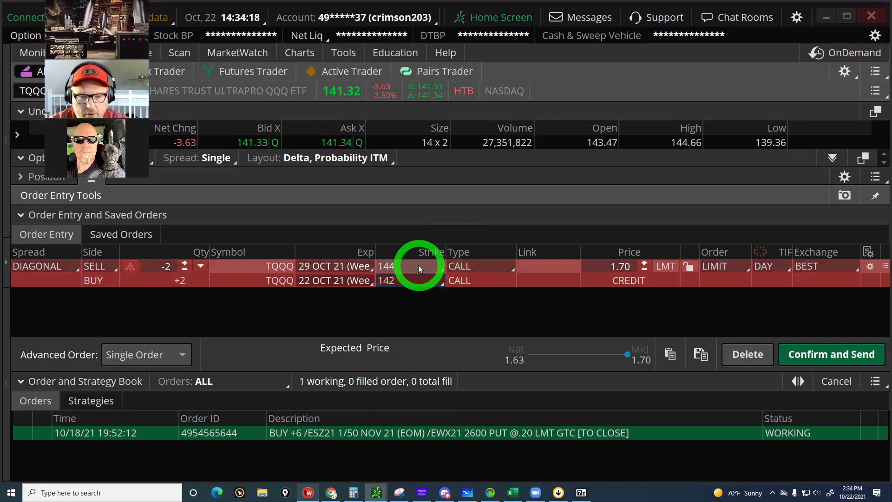
Submit the two-contract TQQQ 144/142 diagonal call roll as a day limit order at a 1.68 credit
left_click(621, 270)
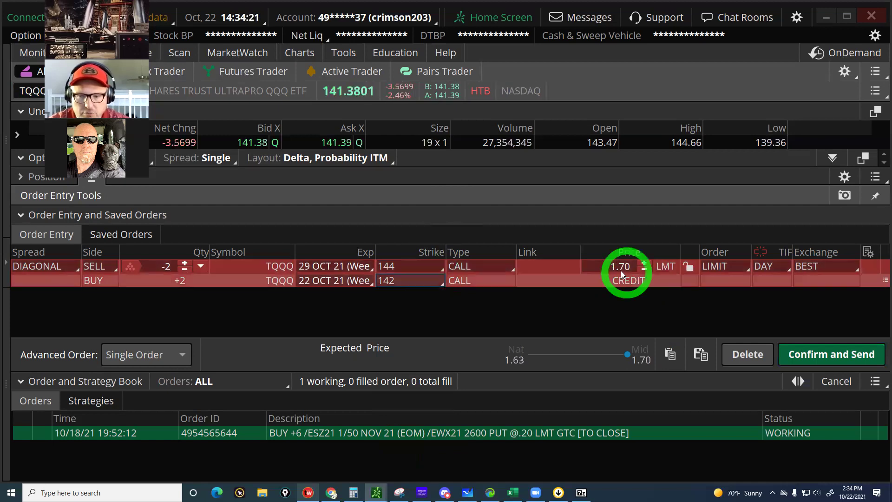
left_click(618, 268)
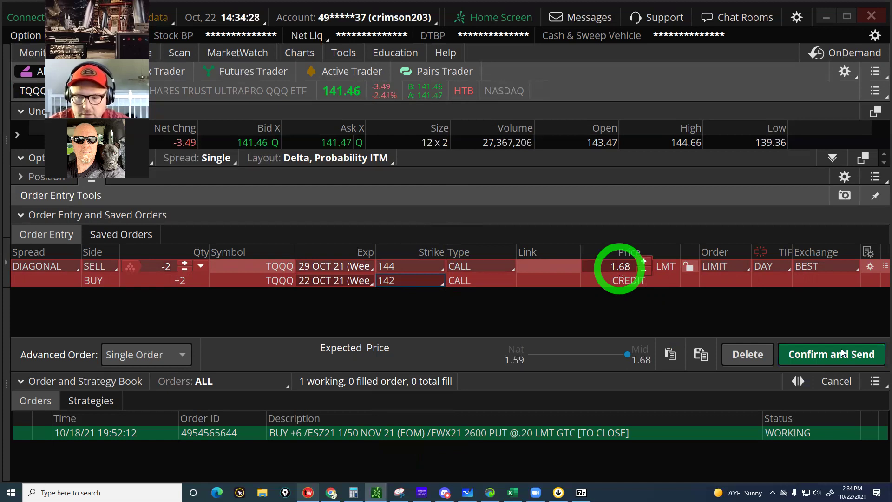
left_click(816, 357)
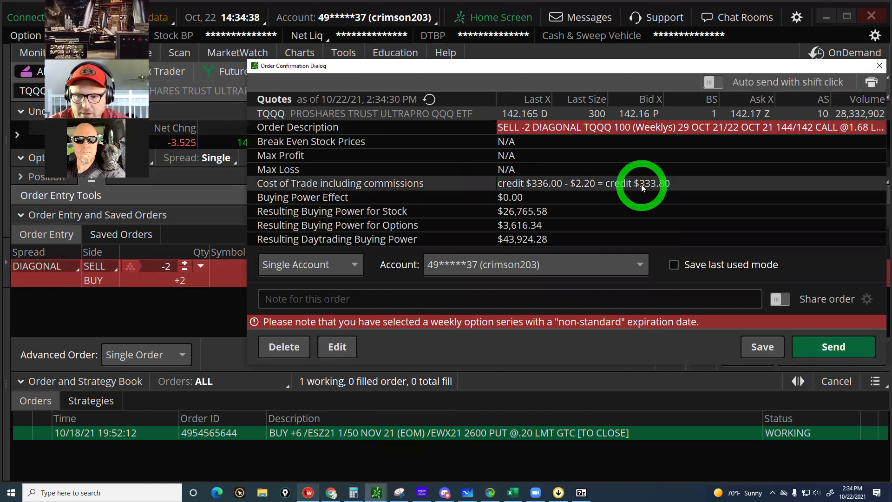
left_click(836, 348)
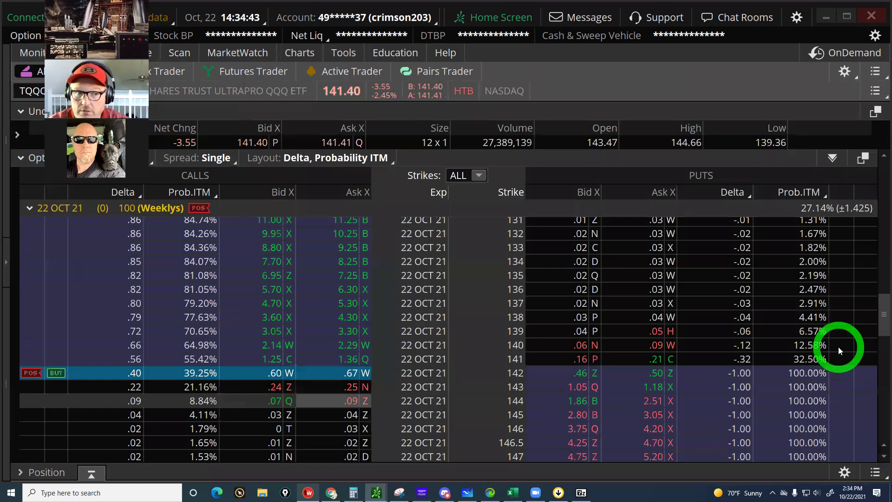
Cancel and replace the working TQQQ diagonal roll order with a 1.66 limit credit and send it
left_click(35, 53)
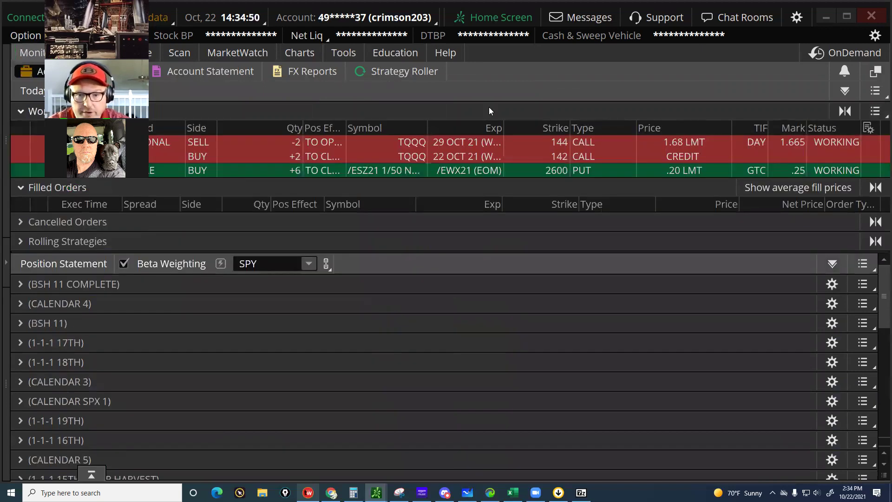
left_click(520, 143)
right_click(520, 143)
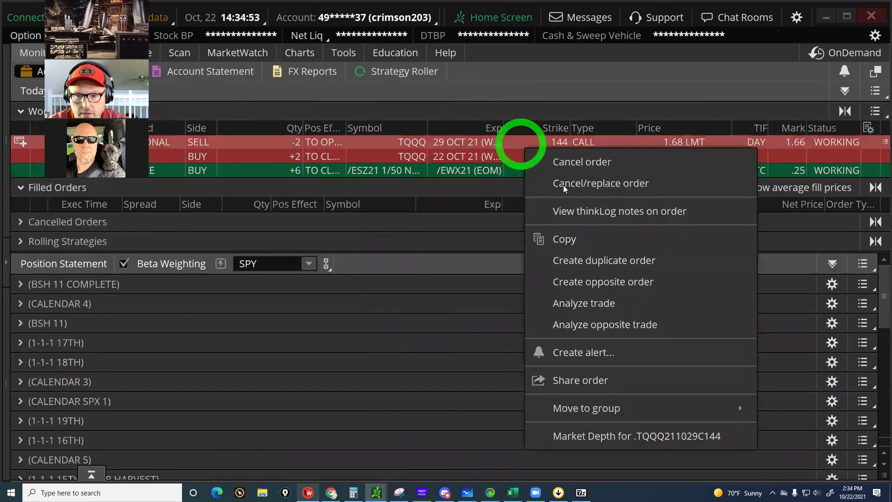
left_click(563, 185)
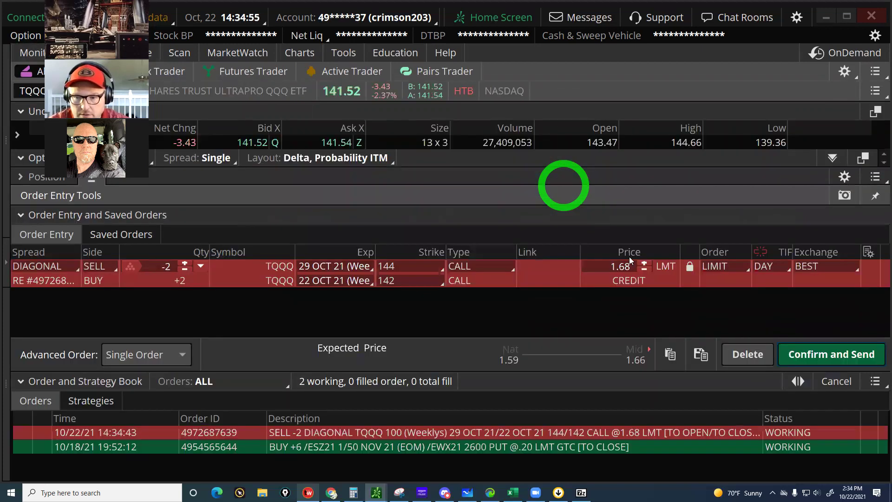
left_click(643, 271)
left_click(643, 270)
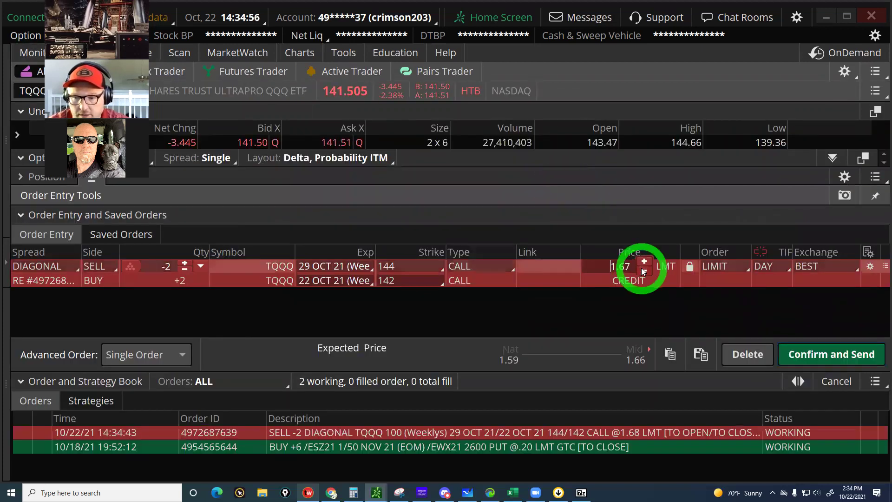
left_click(799, 351)
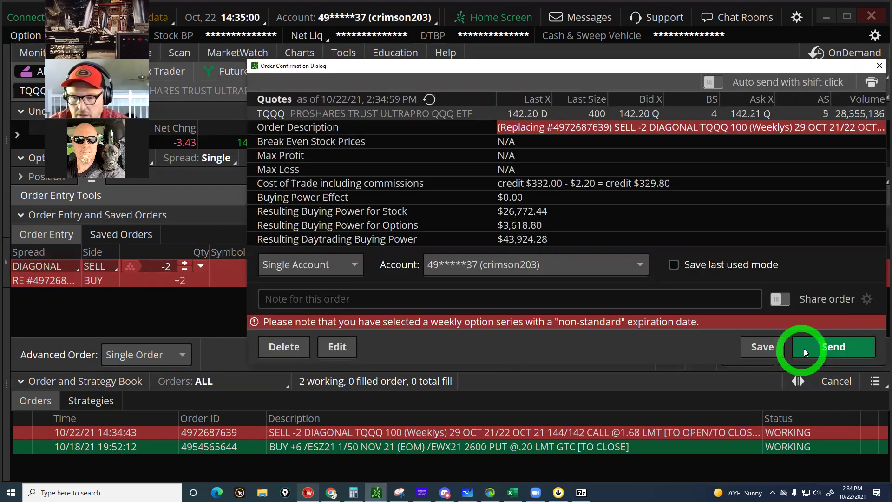
left_click(805, 352)
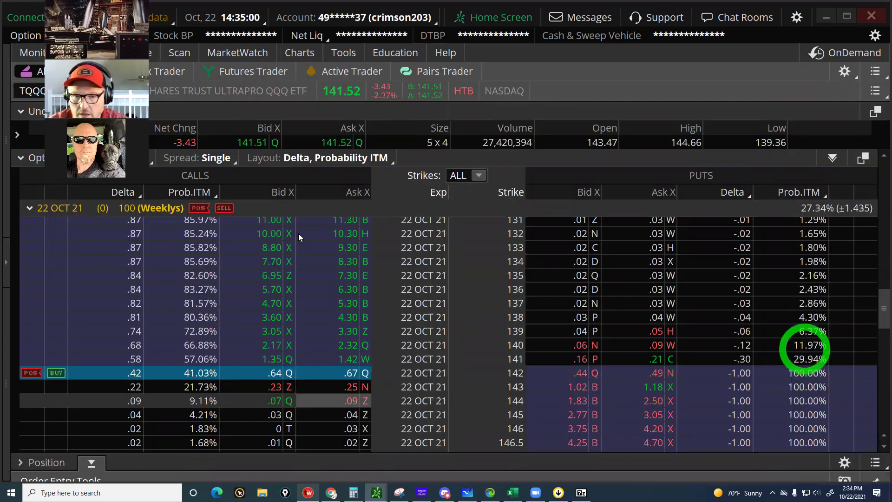
Check the order notifications for the replaced TQQQ diagonal roll
left_click(34, 57)
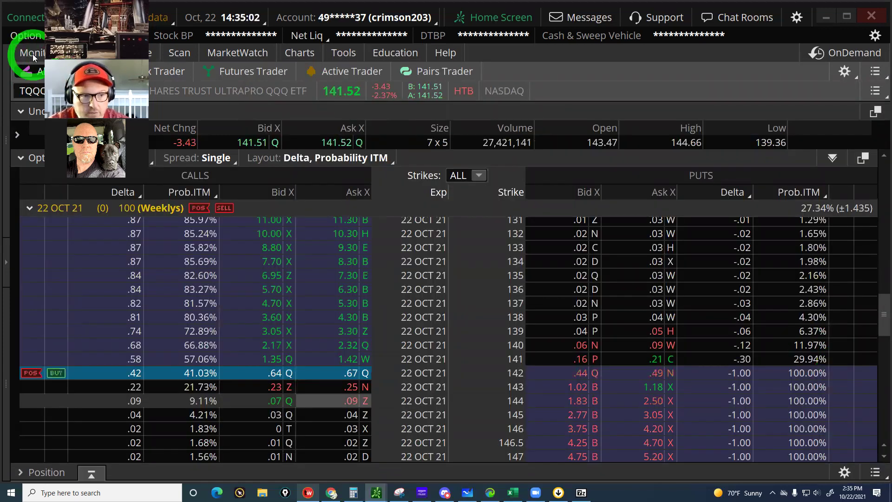
left_click(264, 189)
left_click(26, 99)
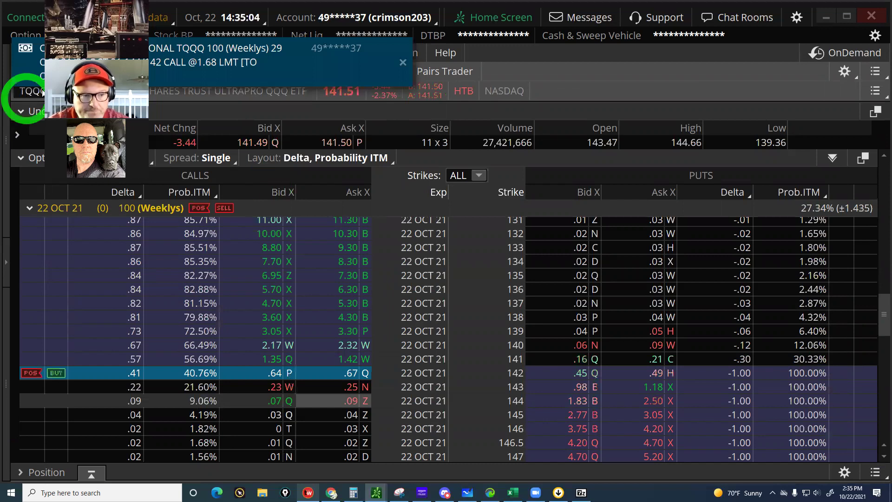
left_click(33, 65)
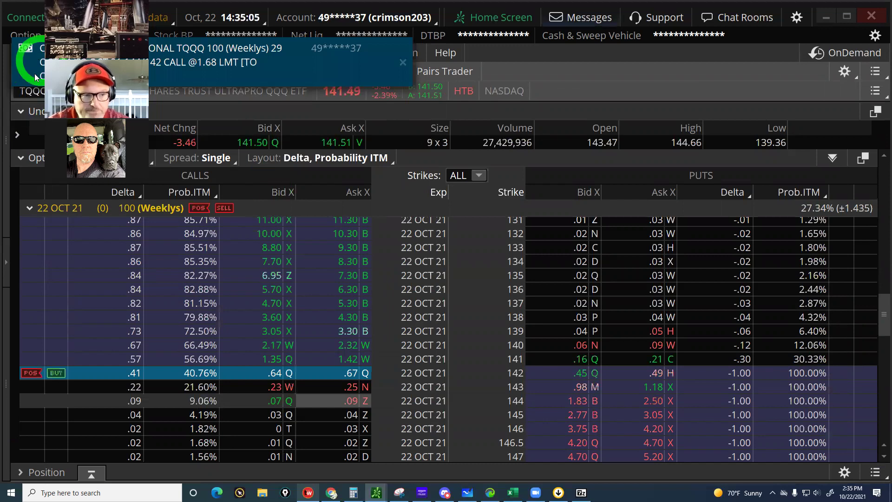
left_click(198, 219)
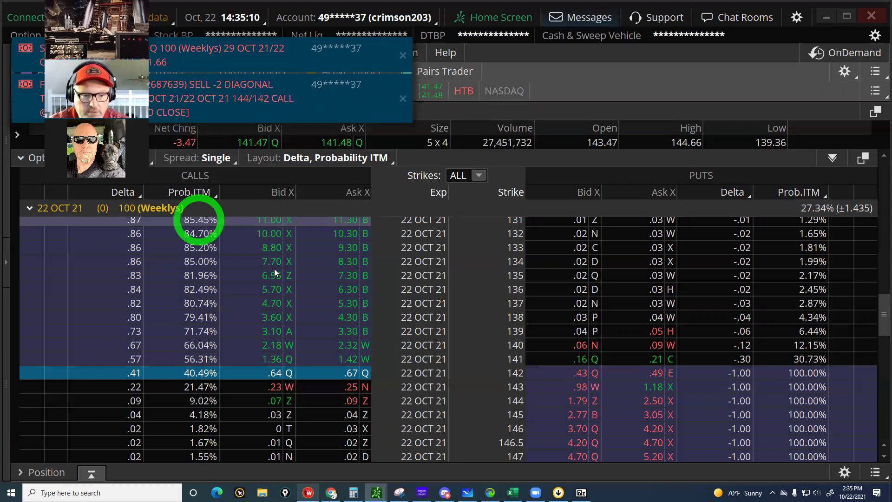
left_click(27, 210)
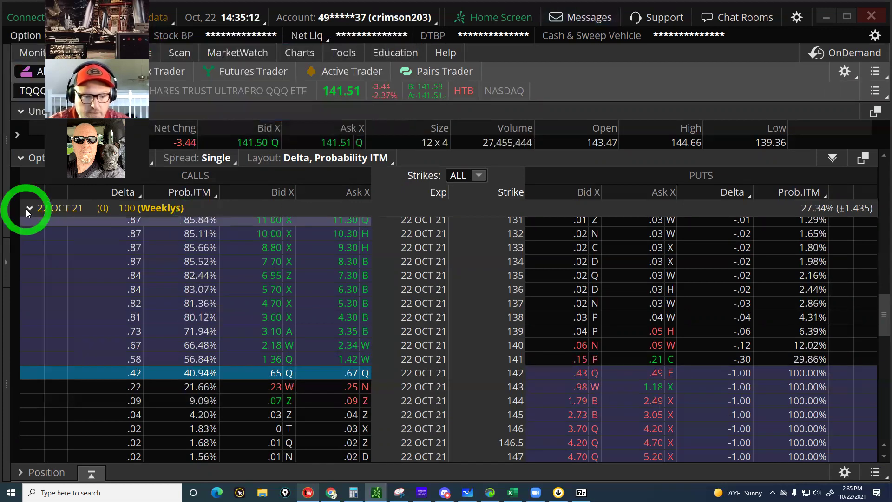
left_click(349, 473)
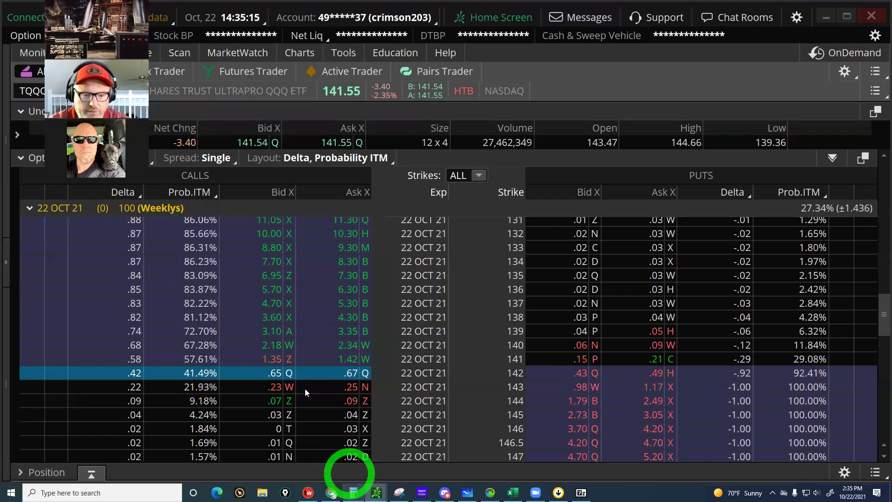
left_click(255, 414)
left_click(266, 390)
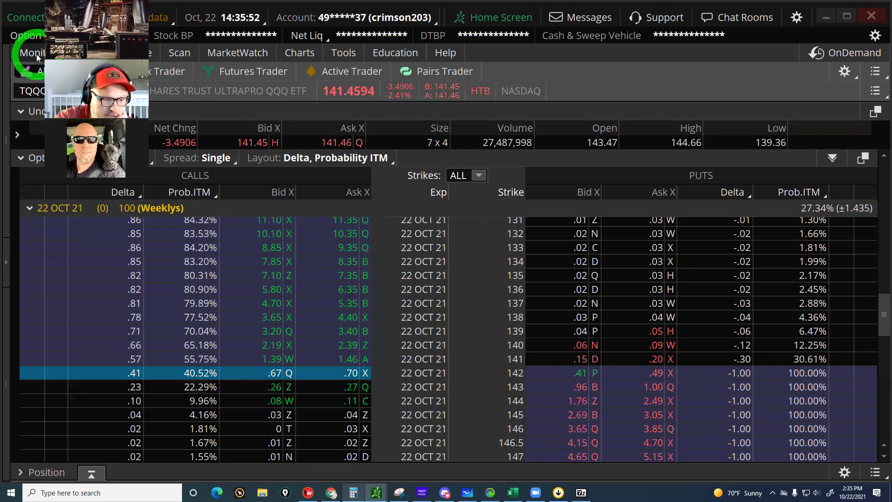
Open the account's activity and position statement and expand the TQQQ EMPIRE group
left_click(171, 262)
left_click(32, 301)
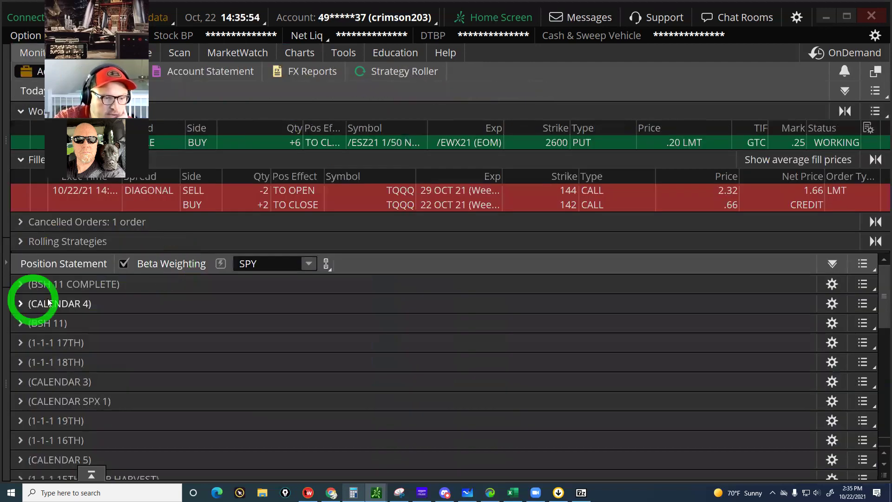
left_click(80, 308)
scroll(119, 367, "down", 1)
left_click(128, 374)
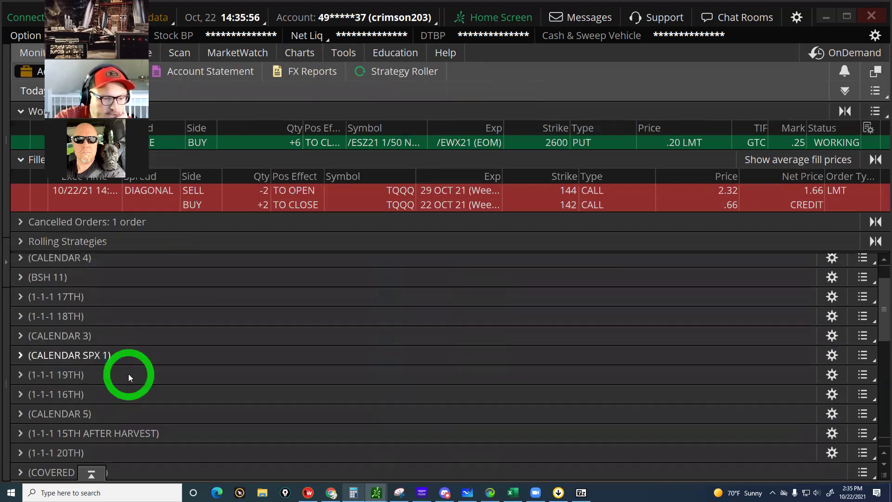
scroll(128, 373, "down", 3)
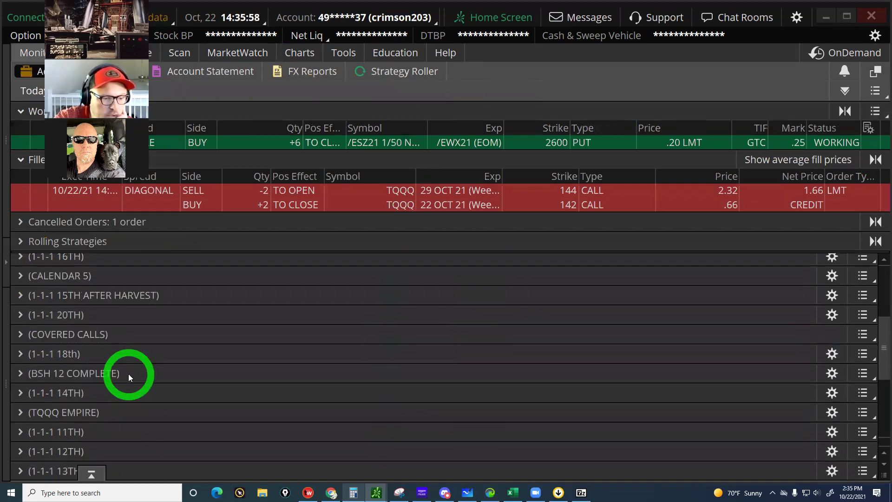
scroll(36, 381, "down", 1)
left_click(41, 379)
left_click(33, 384)
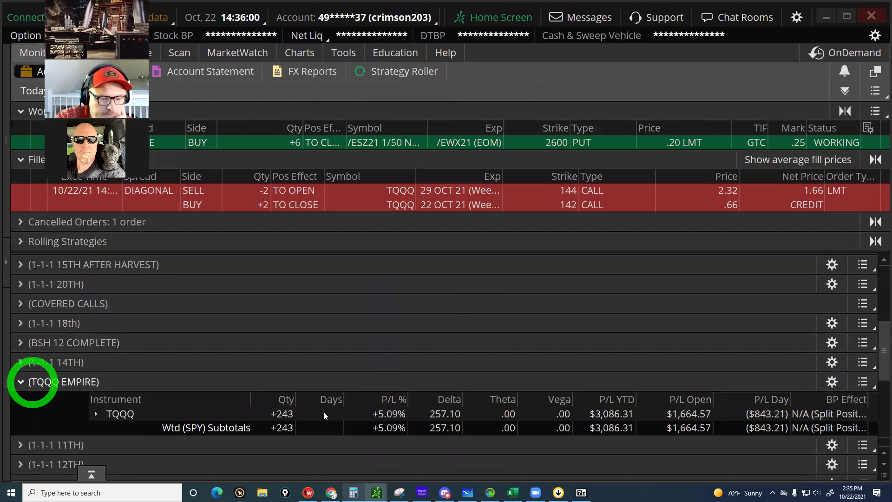
Check the TQQQ share holding inside the TQQQ EMPIRE group and collapse the group
left_click(281, 413)
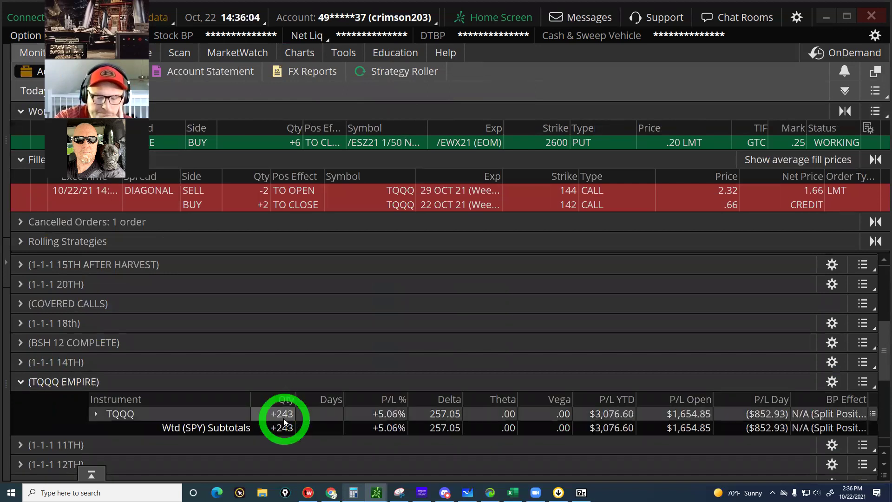
left_click(87, 434)
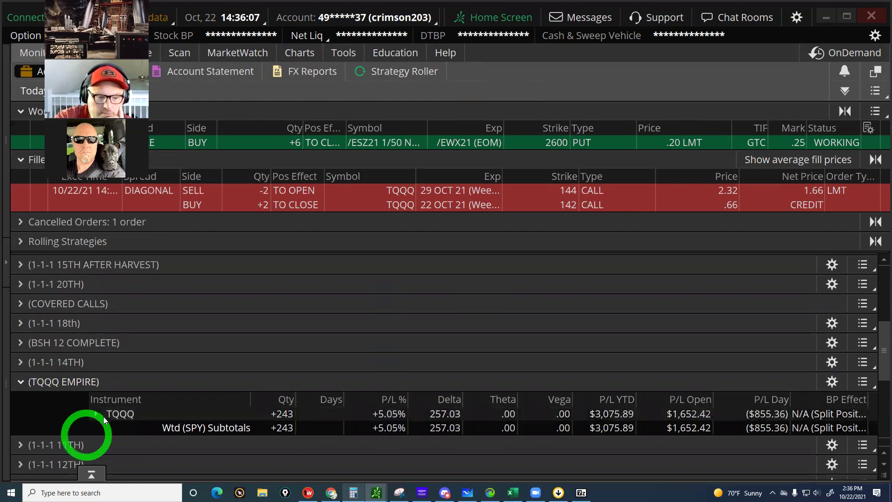
left_click(103, 417)
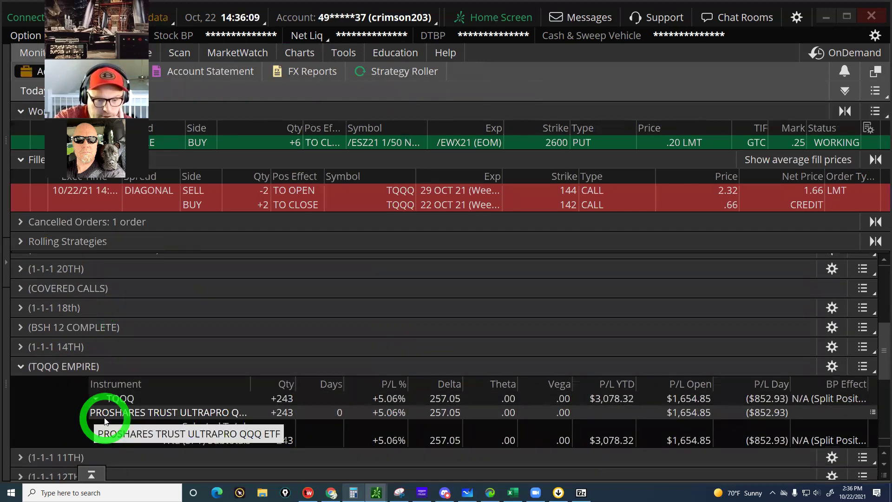
left_click(22, 383)
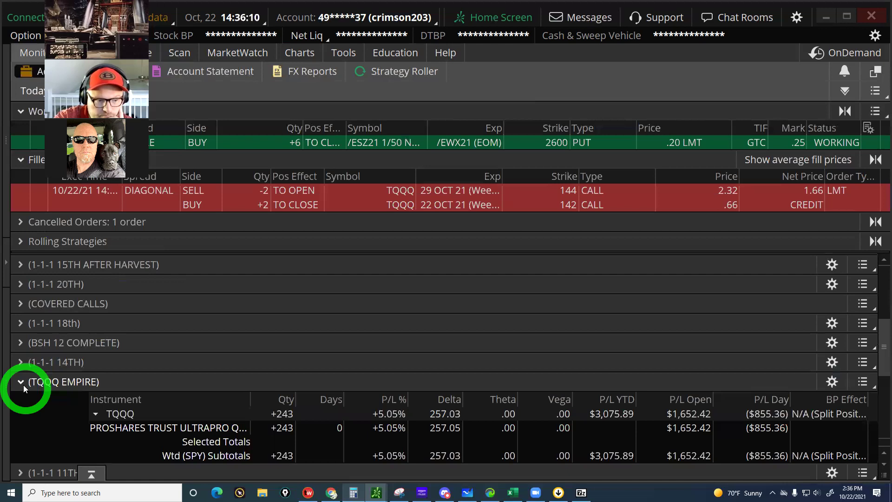
left_click(213, 395)
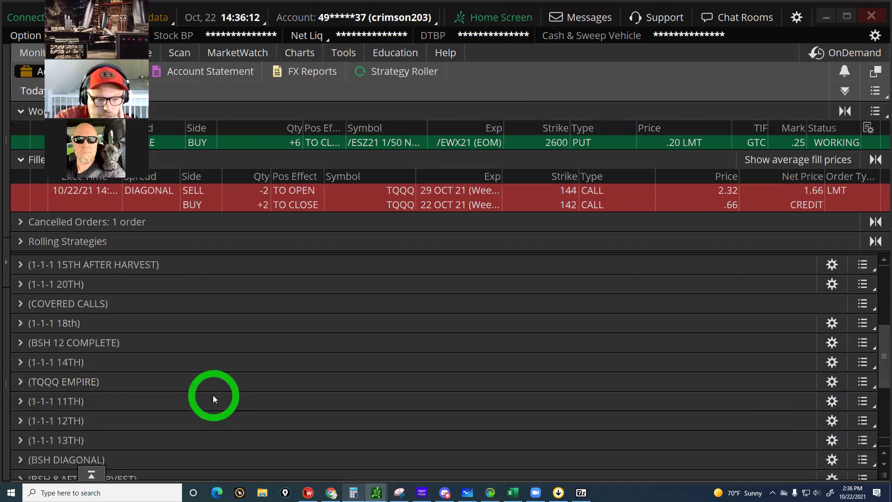
Expand the Unallocated group and its TQQQ entry to show the individual call legs
scroll(213, 399, "down", 5)
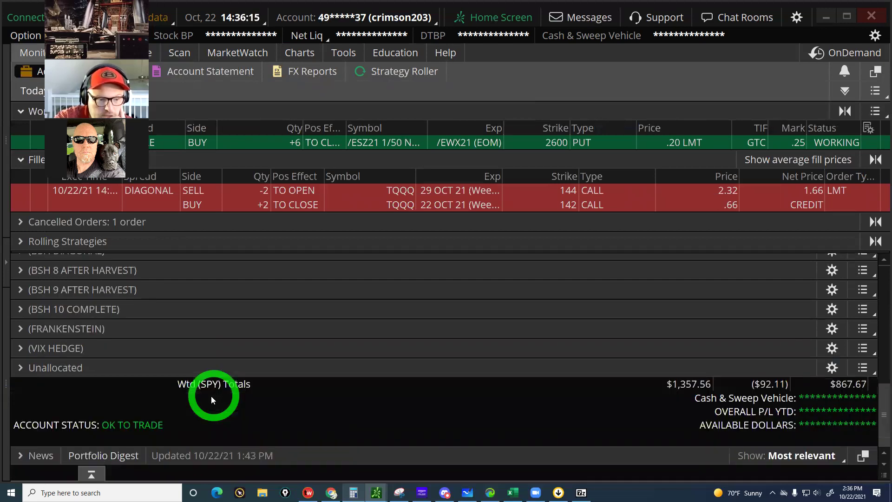
left_click(48, 372)
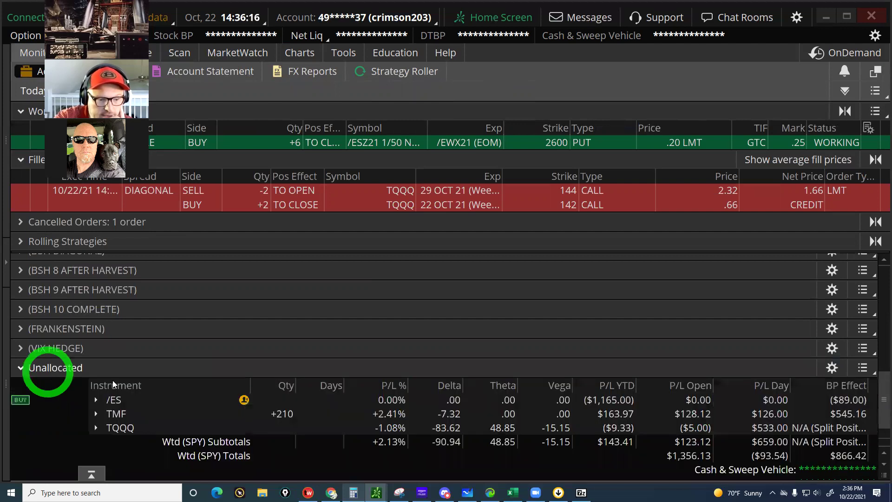
left_click(114, 398)
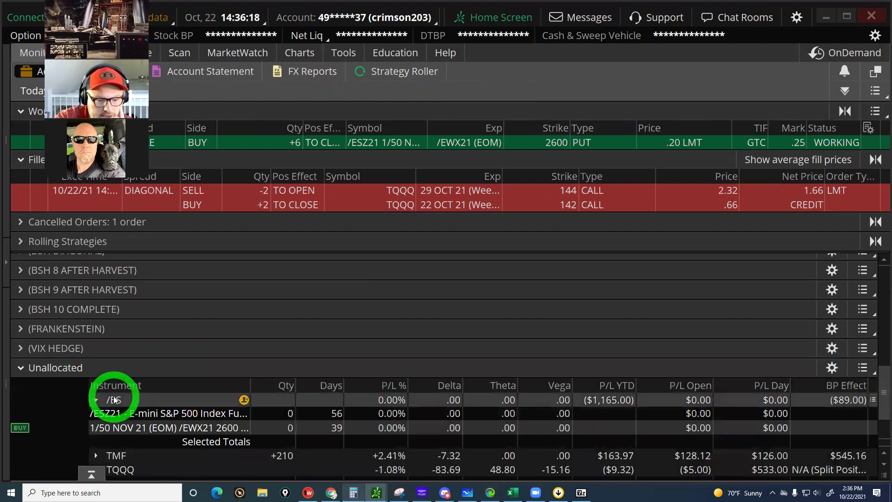
left_click(114, 399)
left_click(120, 430)
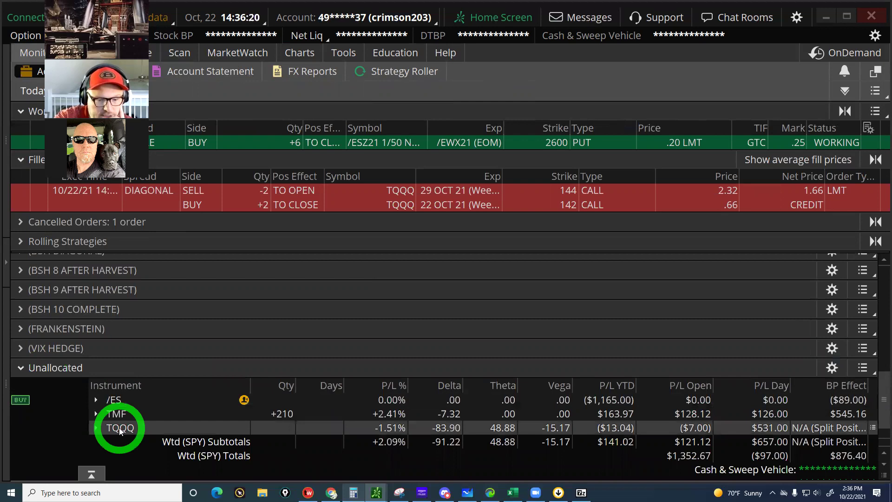
scroll(120, 429, "down", 1)
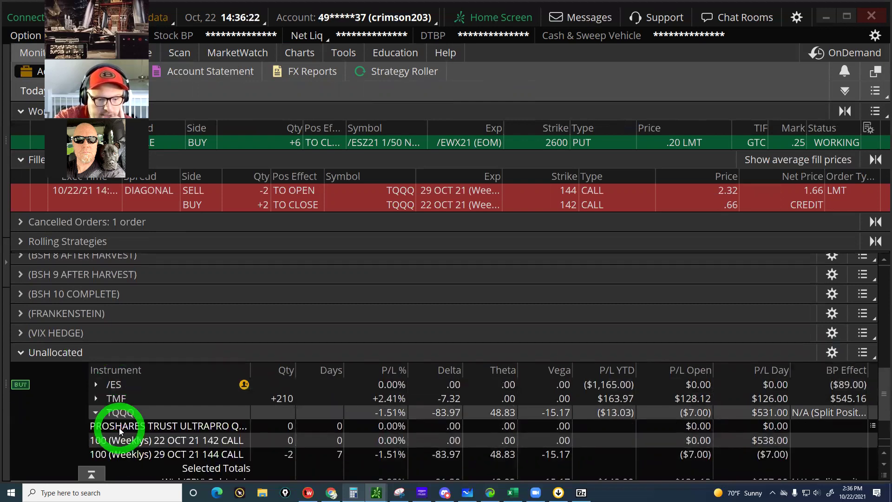
scroll(120, 429, "down", 3)
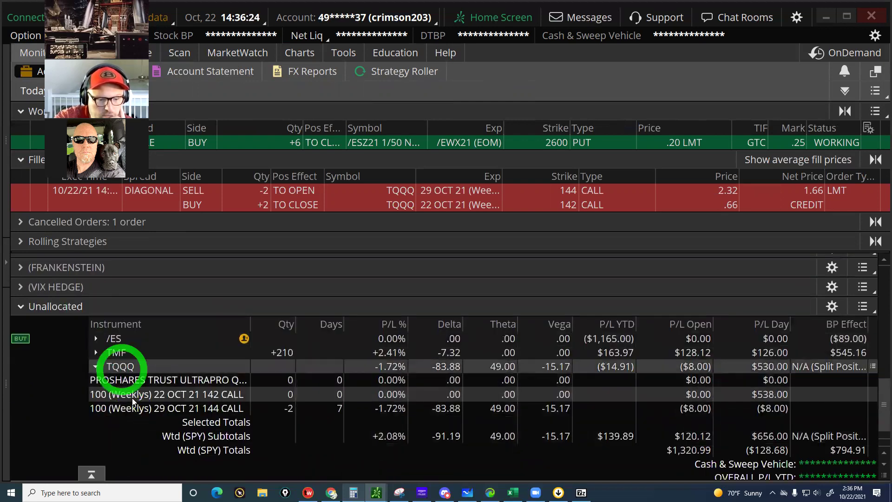
left_click(124, 386)
key("Down")
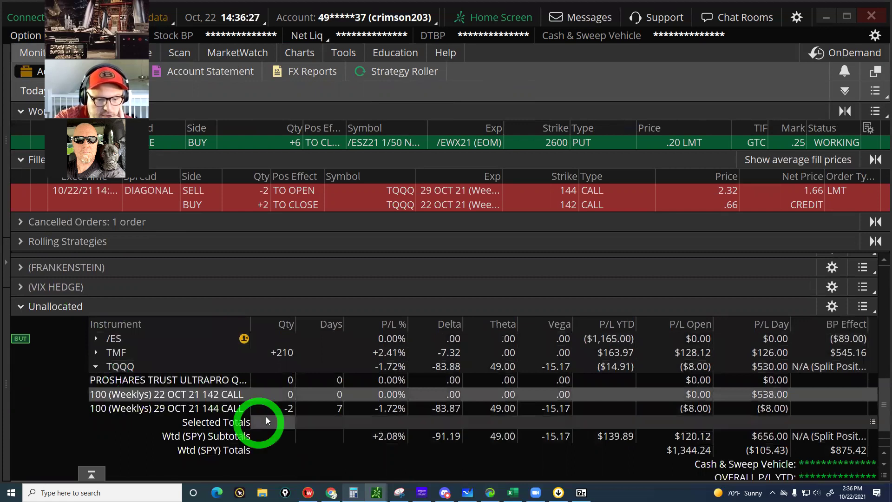
Move the short TQQQ 29 OCT 21 144 call from Unallocated to a position group and collapse the TQQQ entry
left_click(267, 410)
right_click(267, 410)
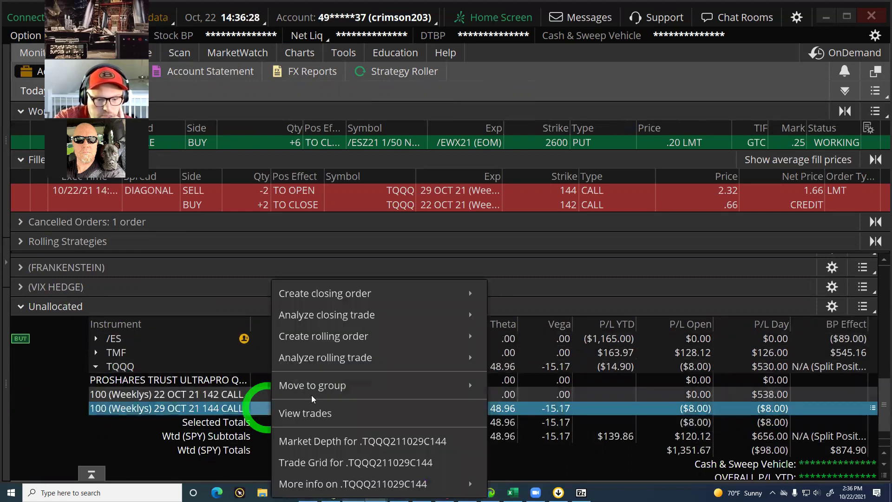
left_click(316, 387)
left_click(496, 364)
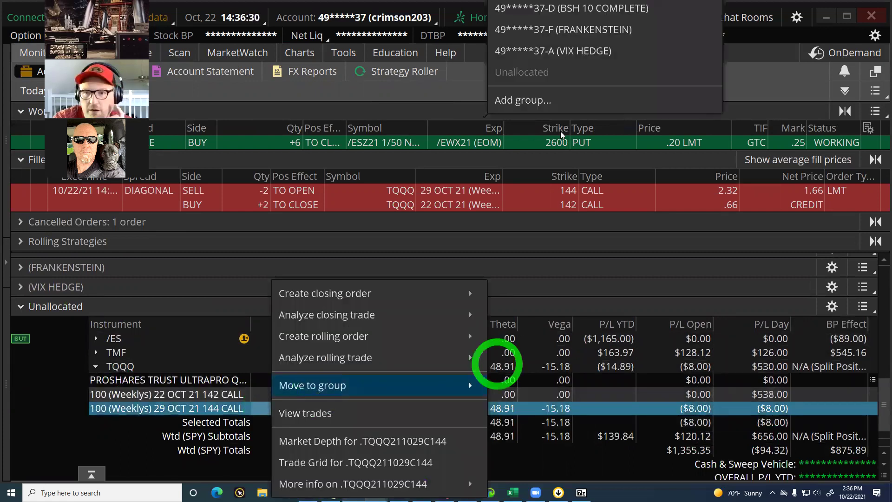
left_click(570, 71)
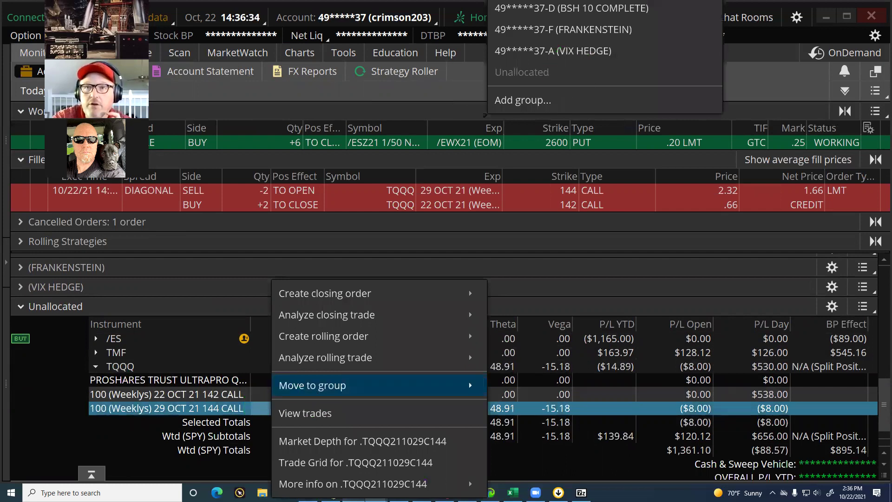
left_click(534, 54)
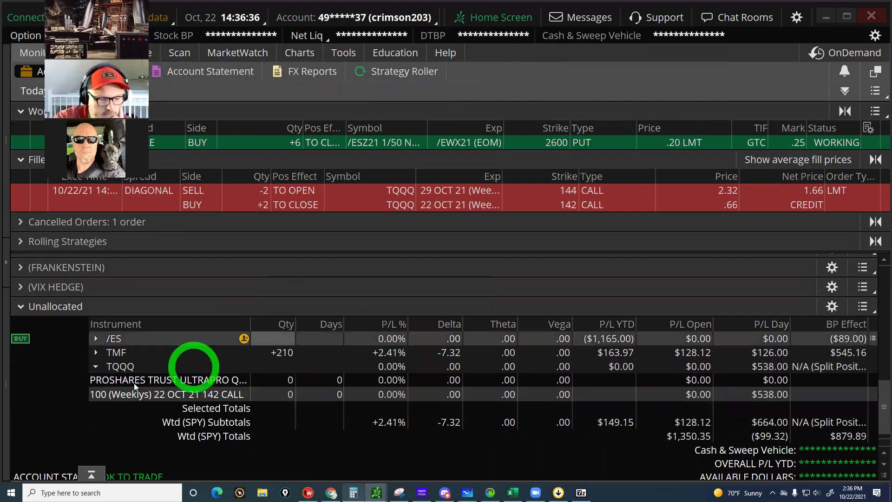
left_click(97, 367)
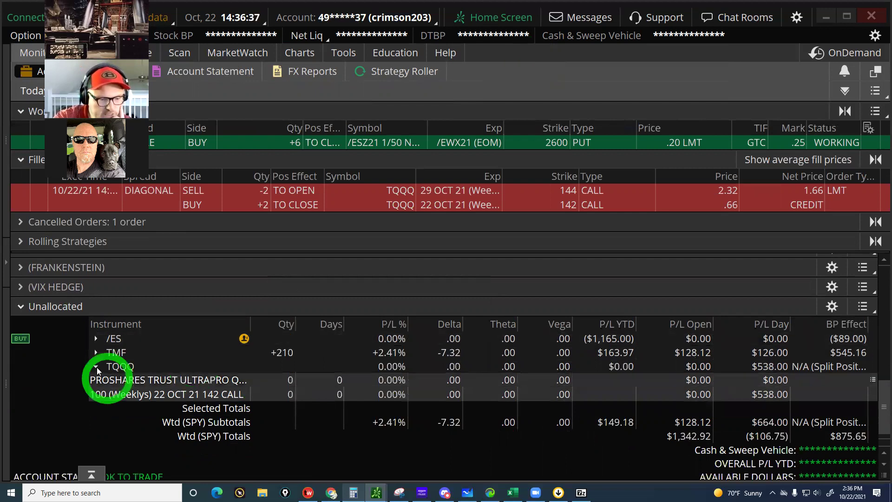
Move the unallocated TMF position to a new group named DA BONDS
left_click(117, 354)
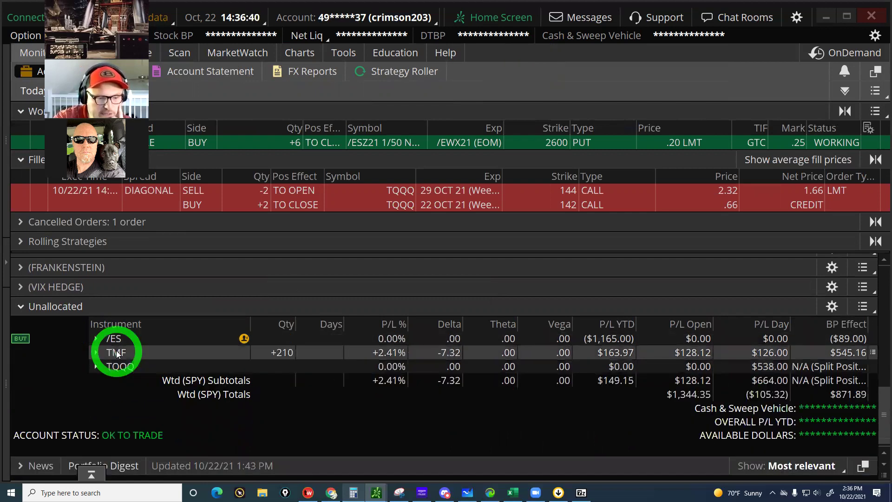
scroll(120, 354, "up", 1)
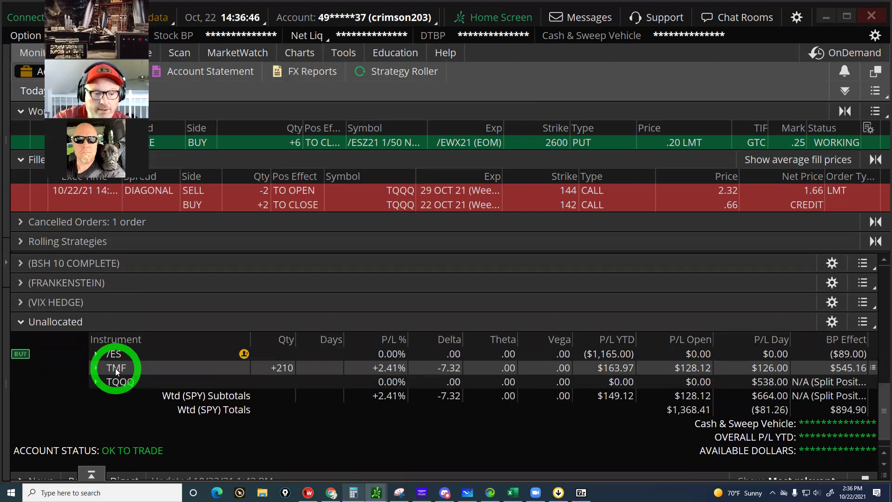
right_click(116, 369)
mouse_move(165, 365)
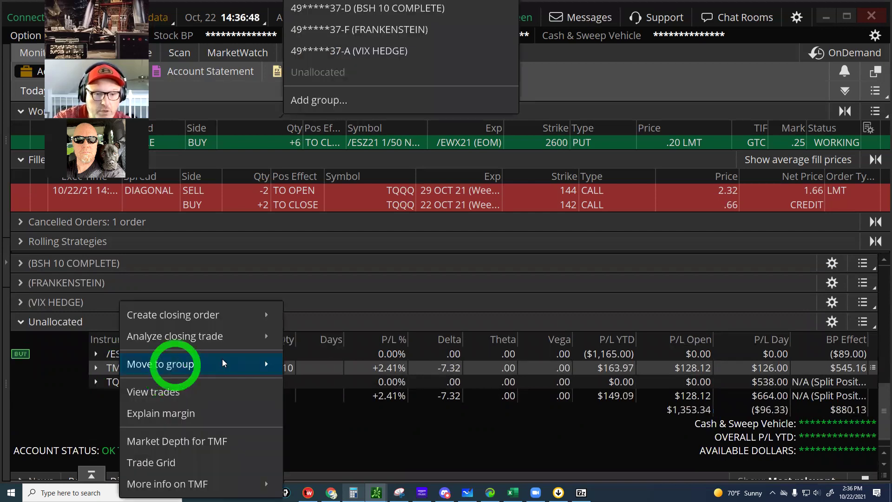
left_click(338, 100)
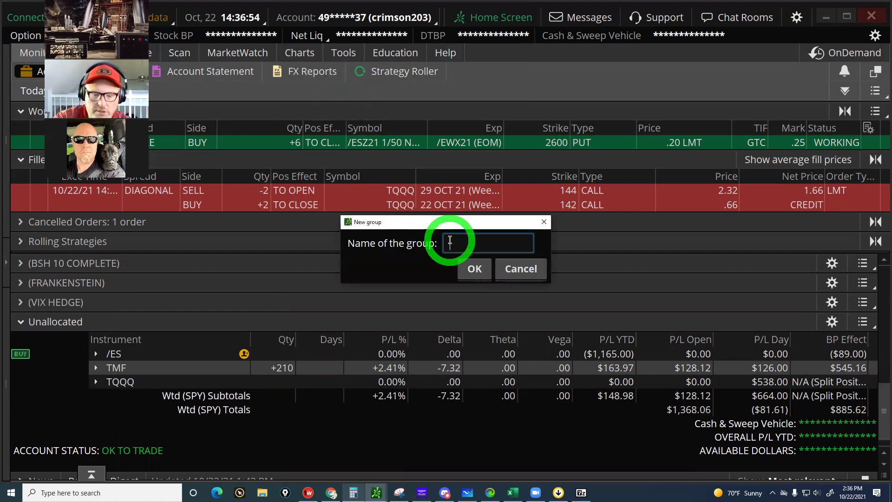
type("d")
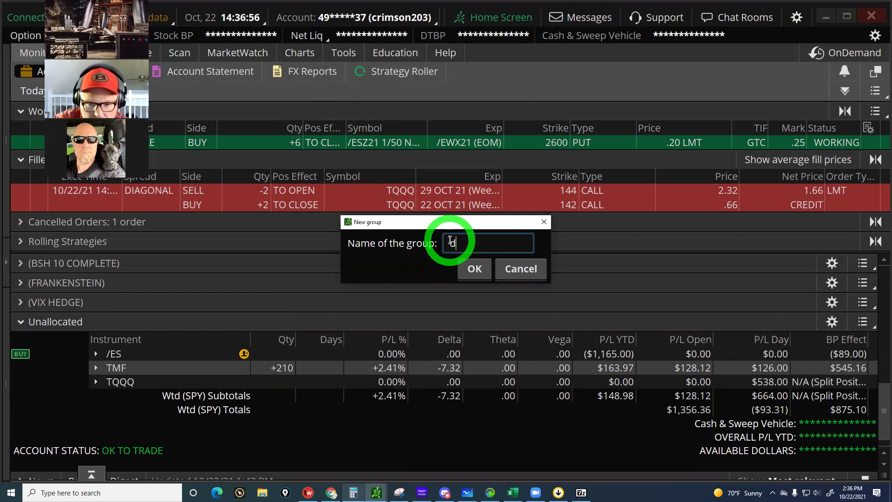
key("BackSpace")
type("DA")
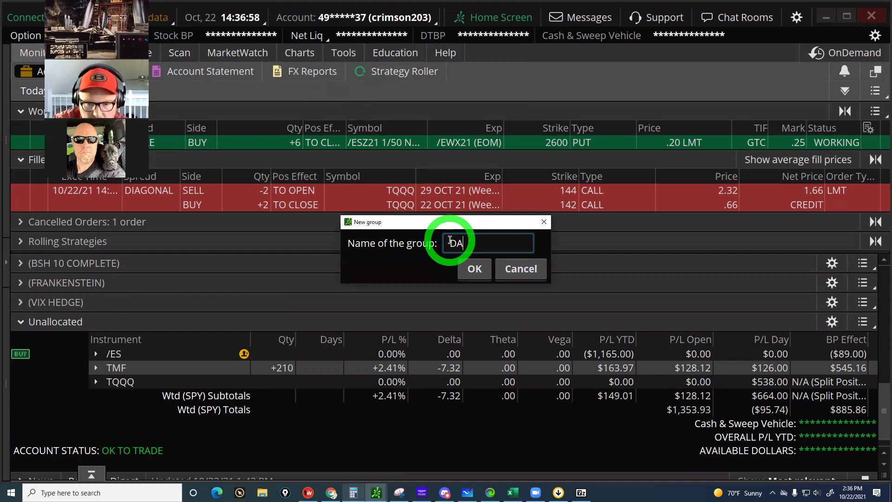
type(" BONDS")
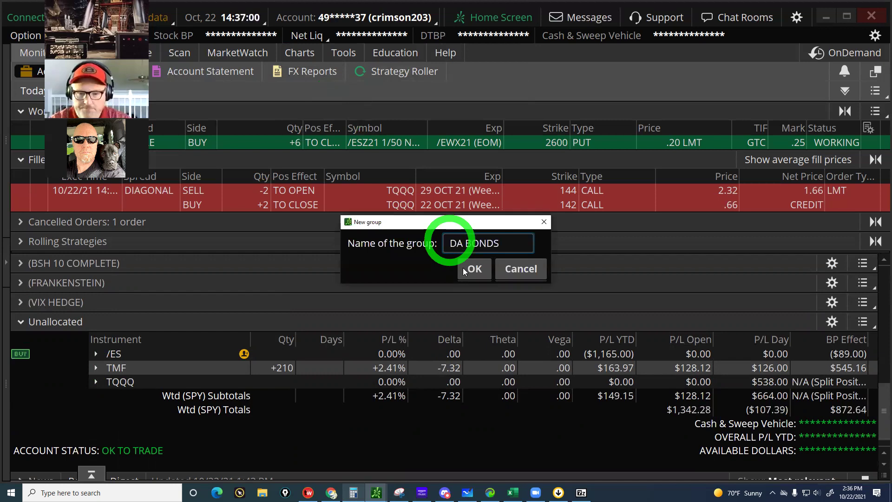
left_click(472, 269)
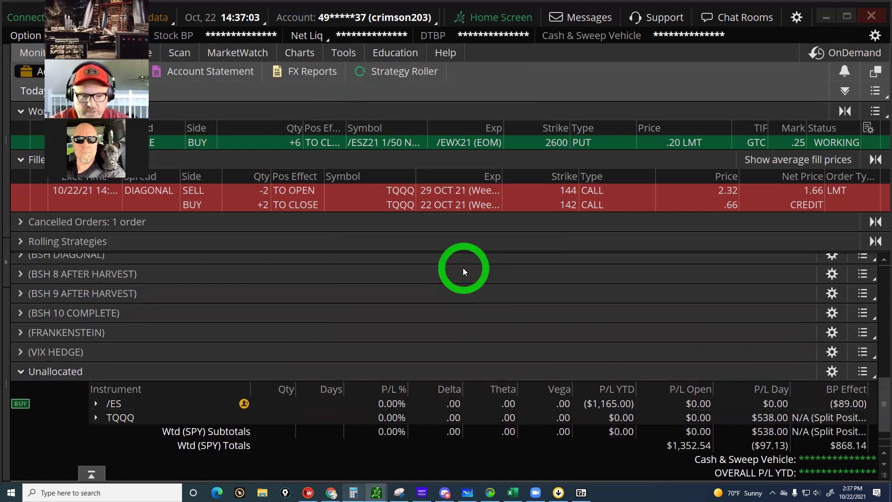
Review the remaining unallocated TQQQ legs, checking the quantity and day profit/loss of the closed 22 OCT 21 142 call
left_click(105, 410)
left_click(103, 419)
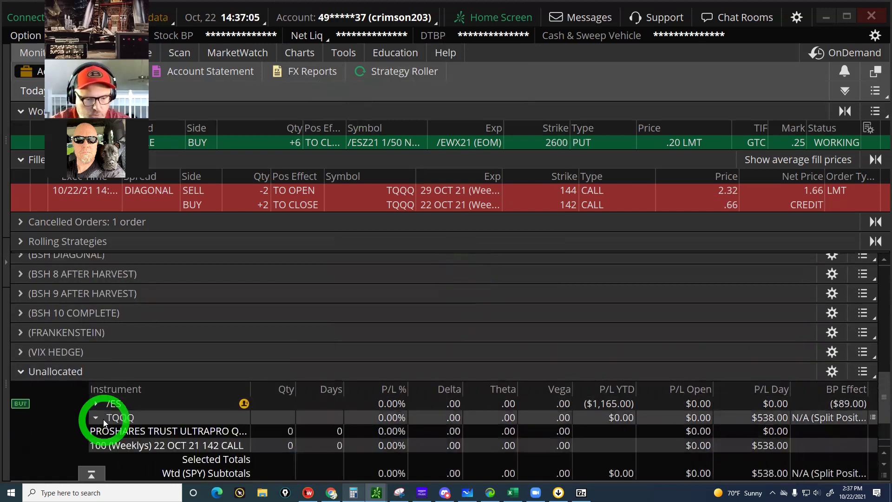
left_click(283, 421)
left_click(332, 443)
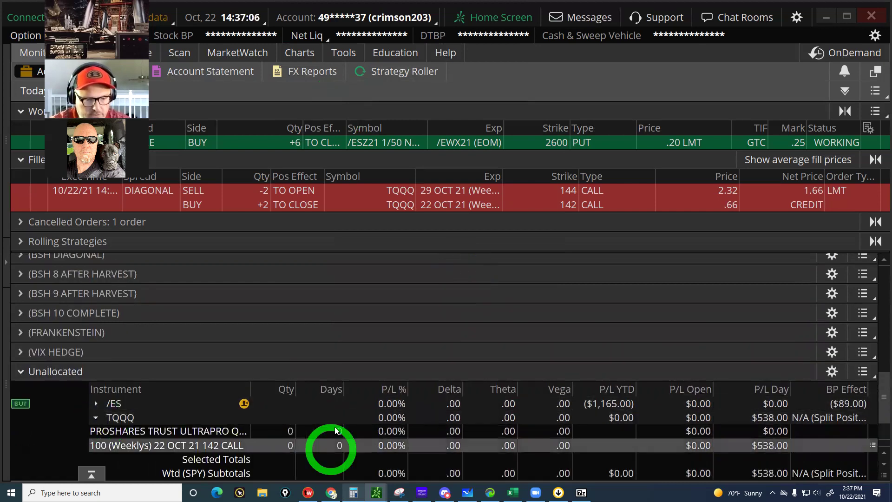
left_click(344, 430)
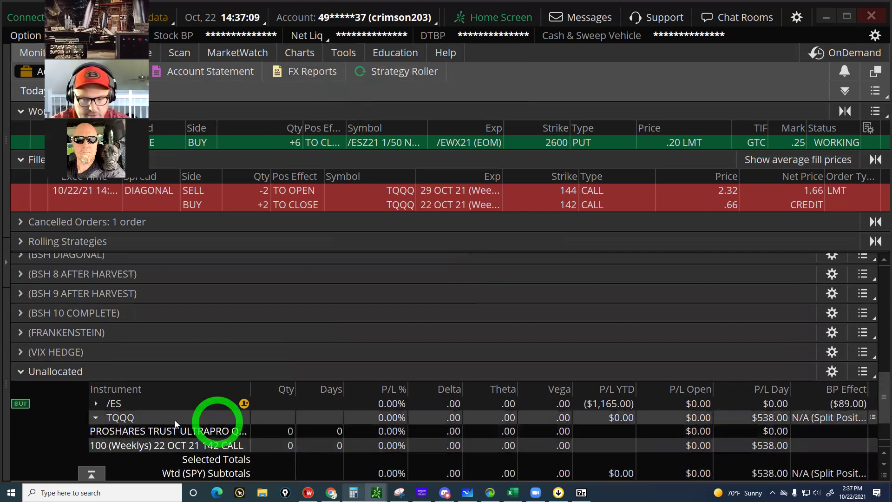
left_click(117, 417)
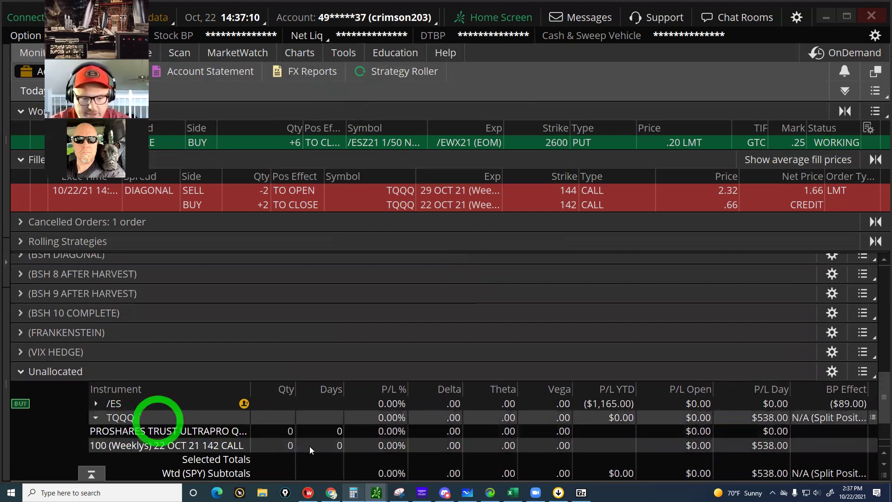
left_click(722, 443)
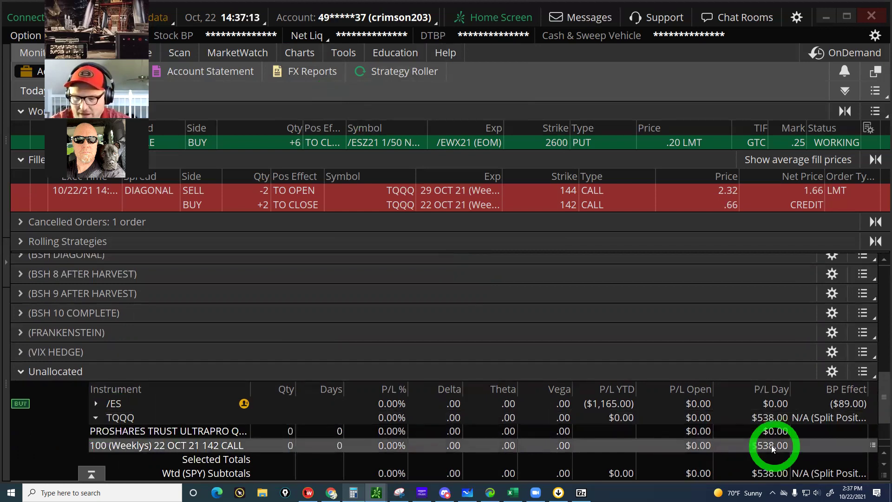
left_click(121, 417)
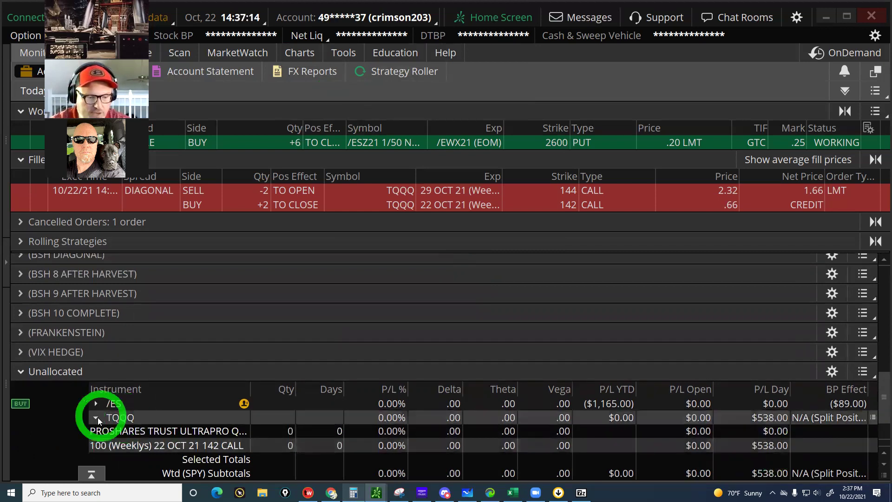
Collapse the unallocated TQQQ entry and check TMF's day and open profit/loss in the DA BONDS group
left_click(97, 417)
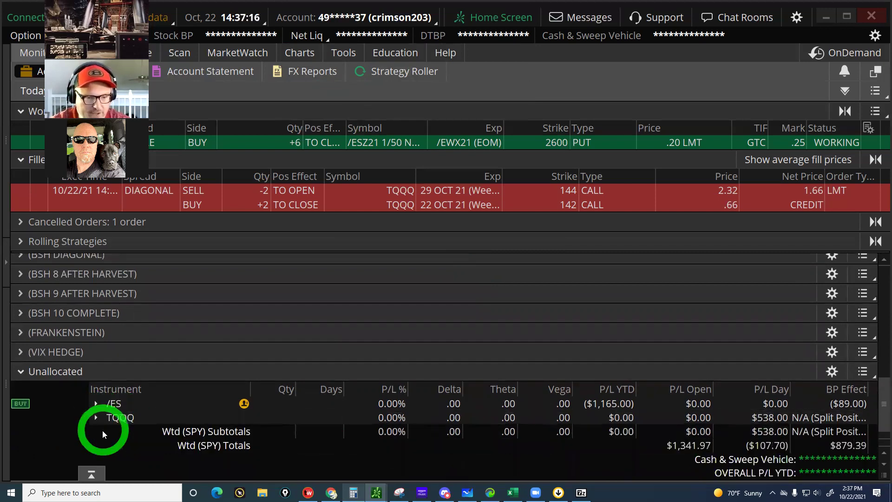
scroll(102, 430, "up", 3)
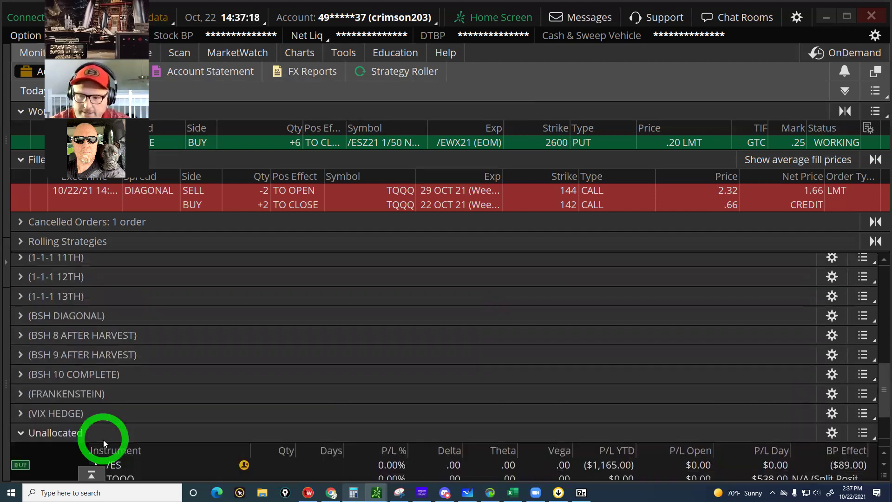
scroll(104, 444, "up", 12)
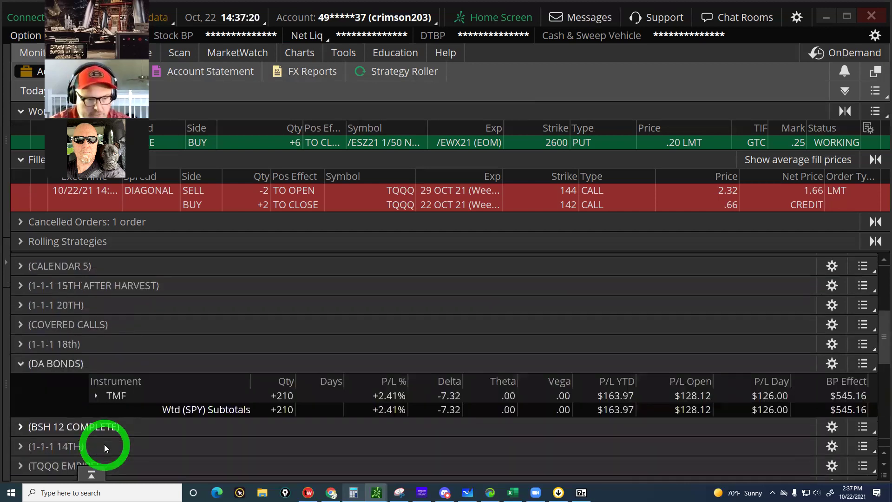
left_click(571, 398)
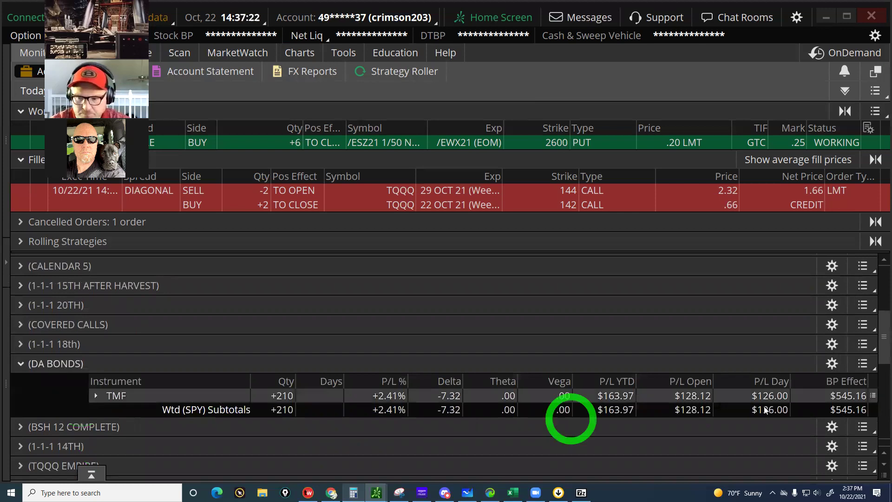
left_click(766, 402)
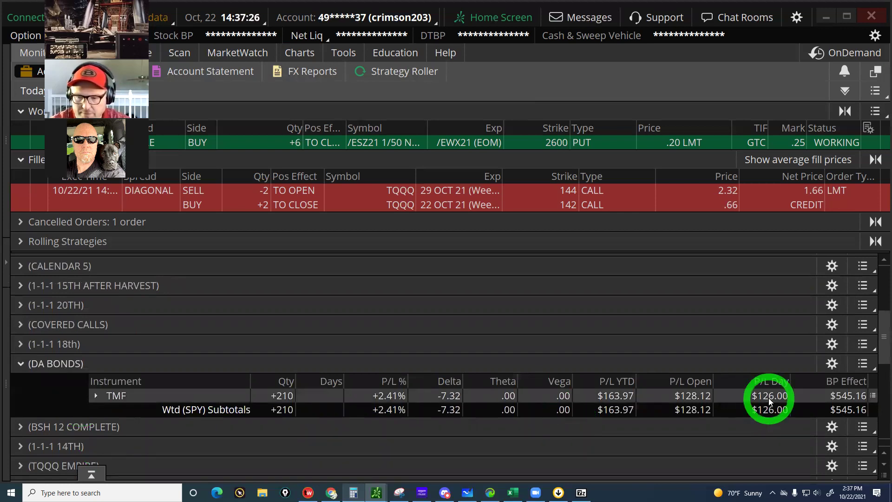
left_click(693, 397)
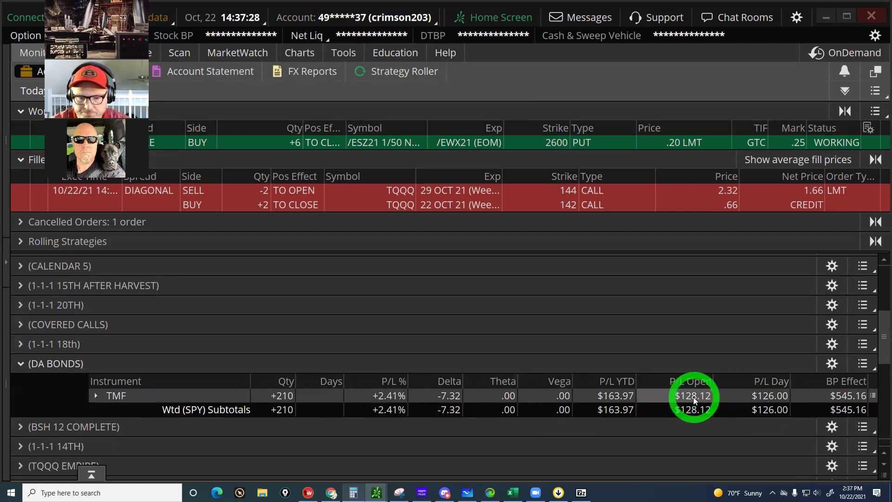
Collapse the DA BONDS position group and the working and filled orders sections
left_click(52, 325)
left_click(21, 364)
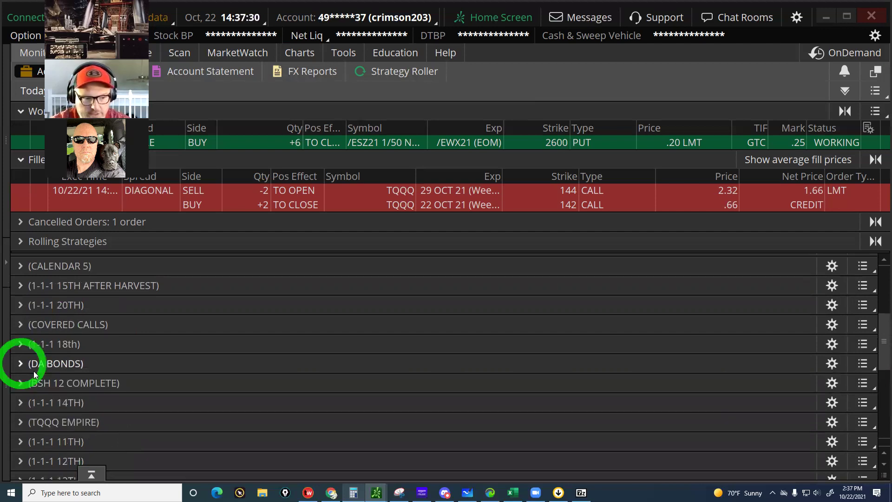
left_click(87, 417)
scroll(87, 417, "up", 2)
scroll(107, 361, "up", 3)
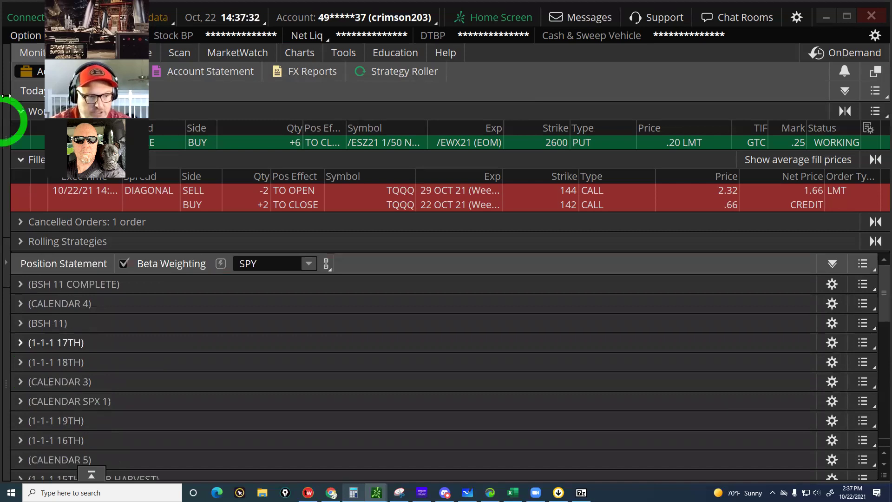
left_click(20, 111)
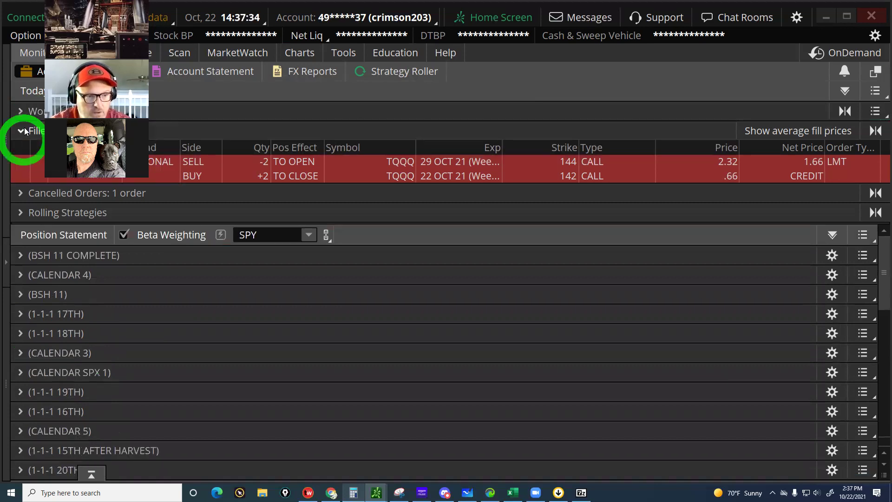
left_click(160, 283)
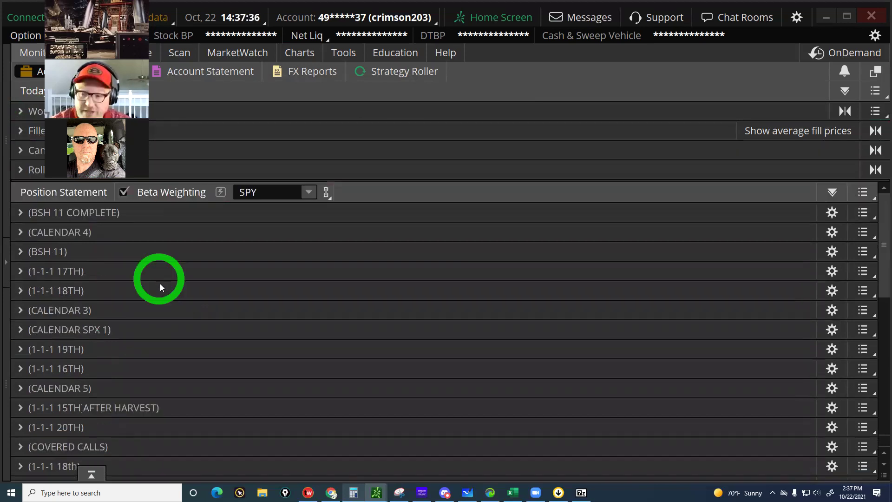
Examine the Unallocated group's subtotals and the beta-weighted account totals, including day profit/loss and buying power effect
scroll(142, 317, "down", 5)
left_click(142, 317)
scroll(140, 313, "down", 3)
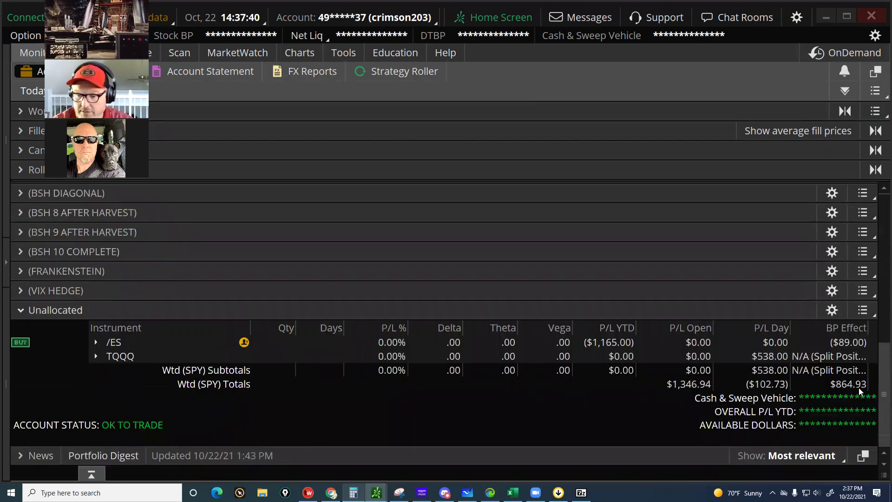
left_click(744, 387)
left_click(461, 399)
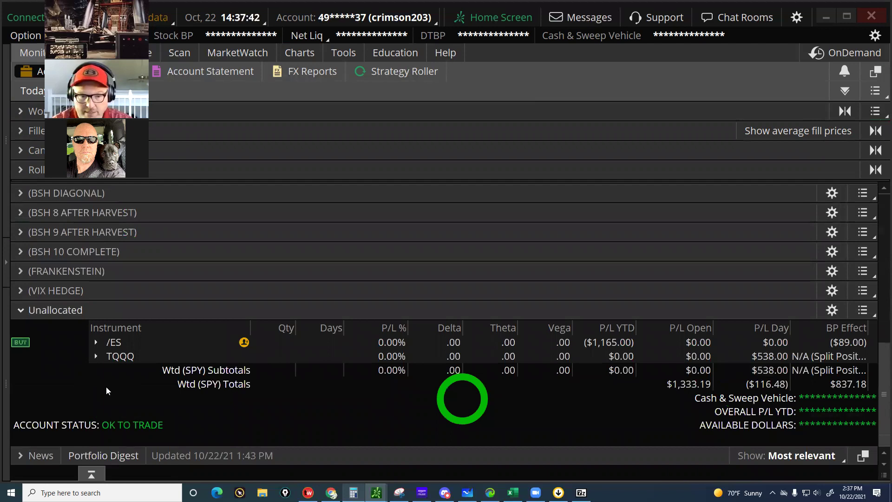
left_click(113, 370)
left_click(15, 328)
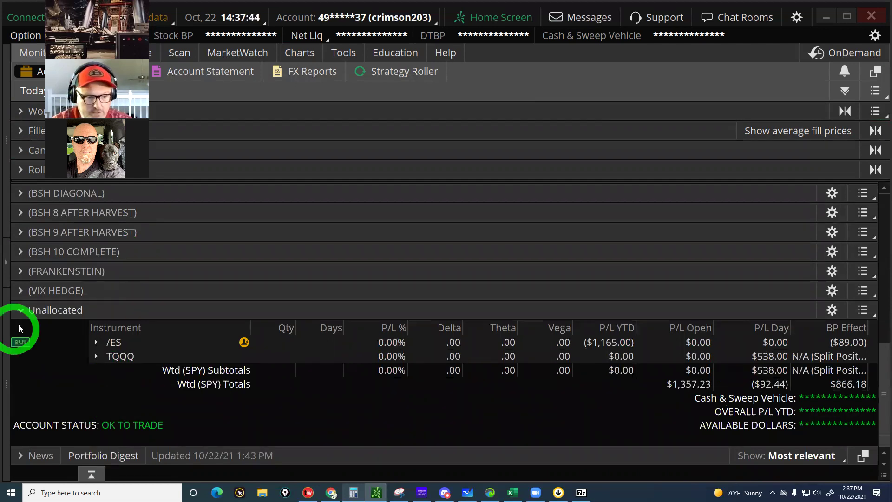
left_click(126, 397)
left_click(188, 358)
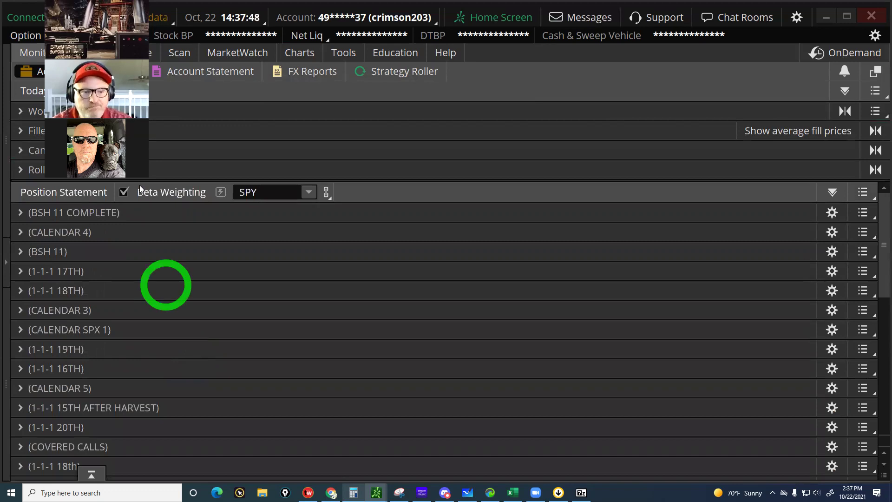
left_click(309, 53)
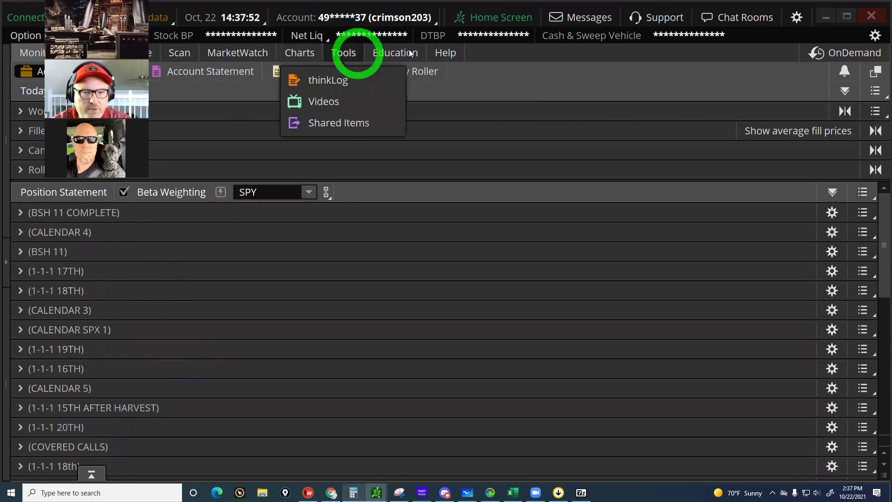
mouse_move(392, 52)
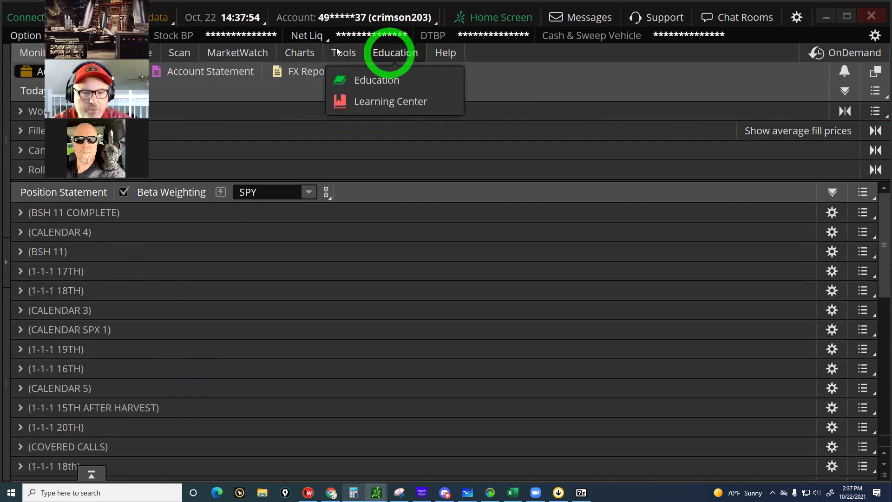
left_click(300, 53)
left_click(213, 54)
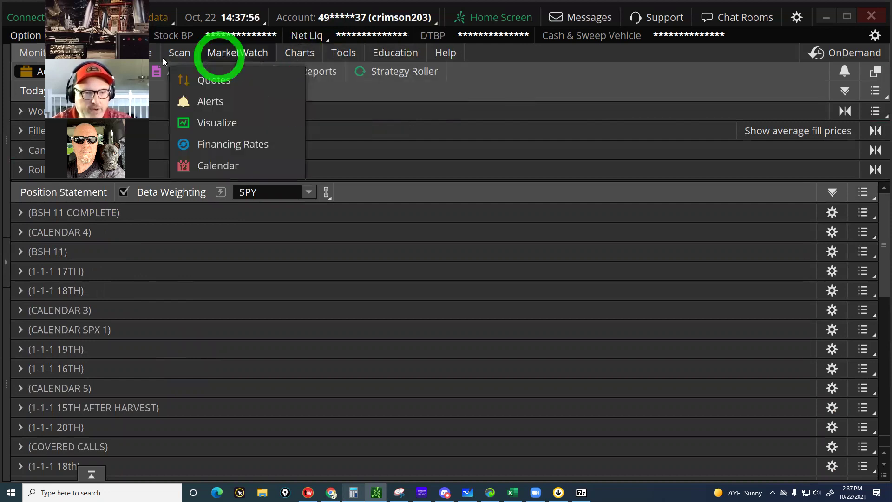
key("Escape")
left_click(480, 44)
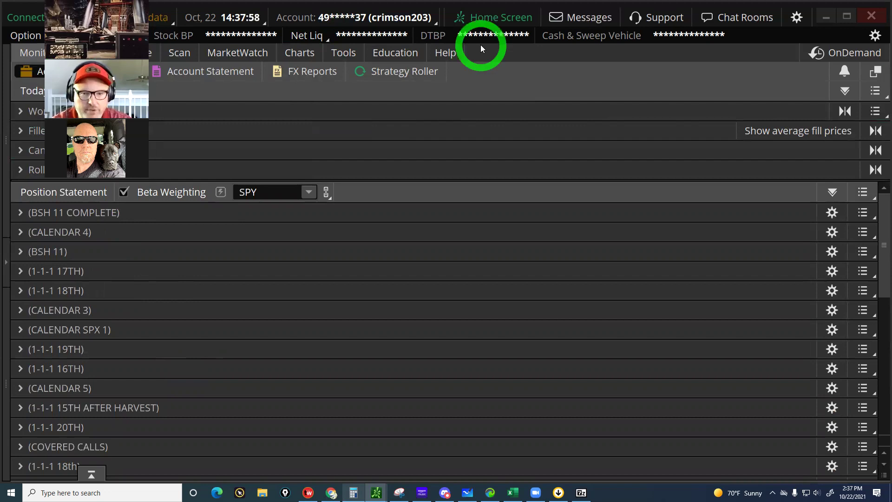
left_click(446, 51)
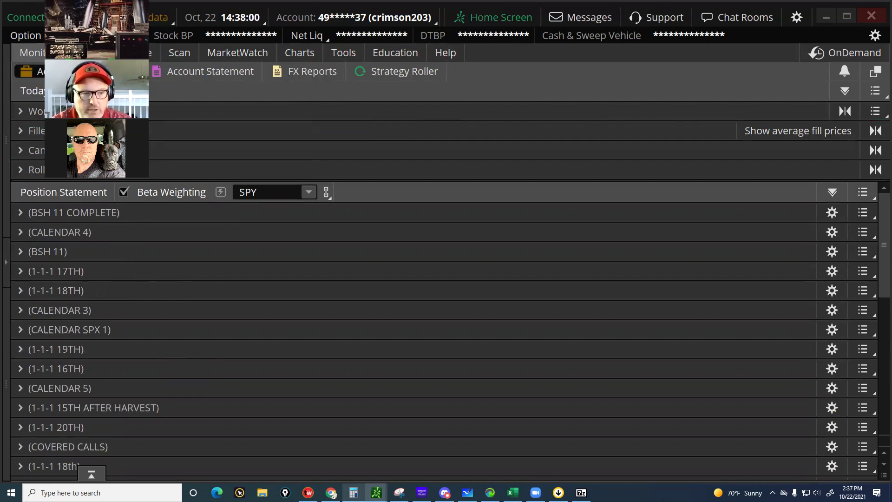
left_click(401, 19)
left_click(346, 53)
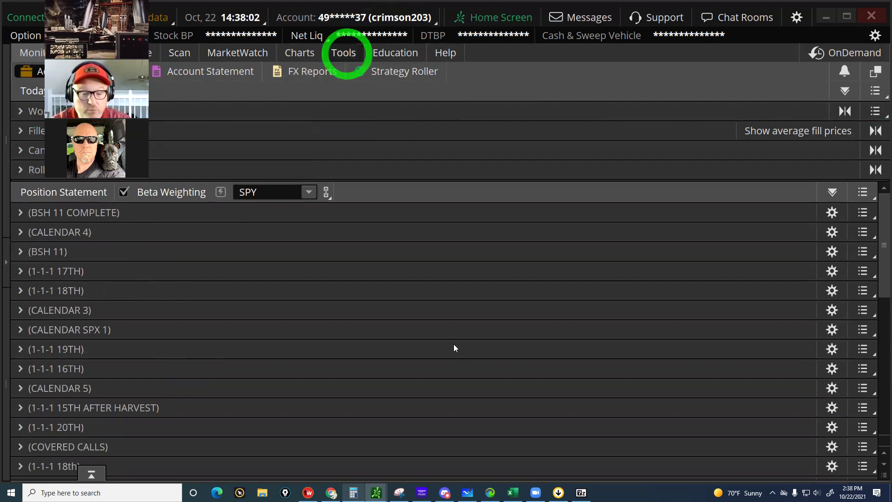
left_click(348, 483)
left_click(18, 41)
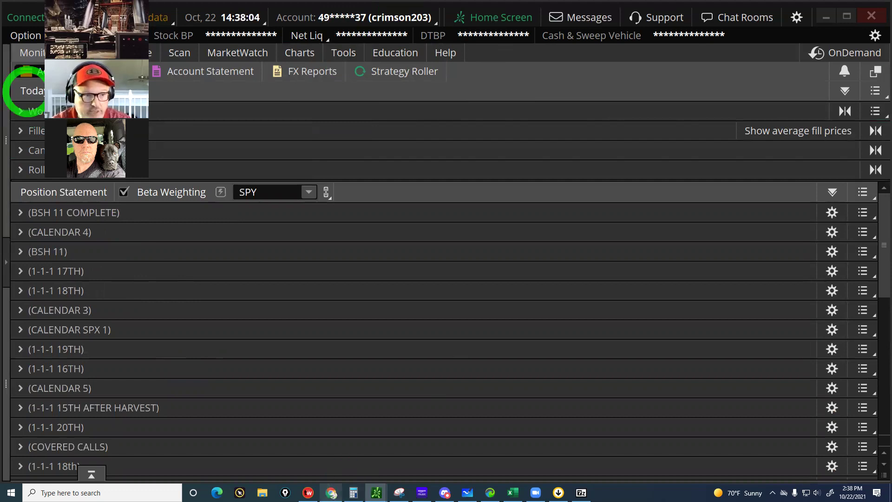
left_click(377, 257)
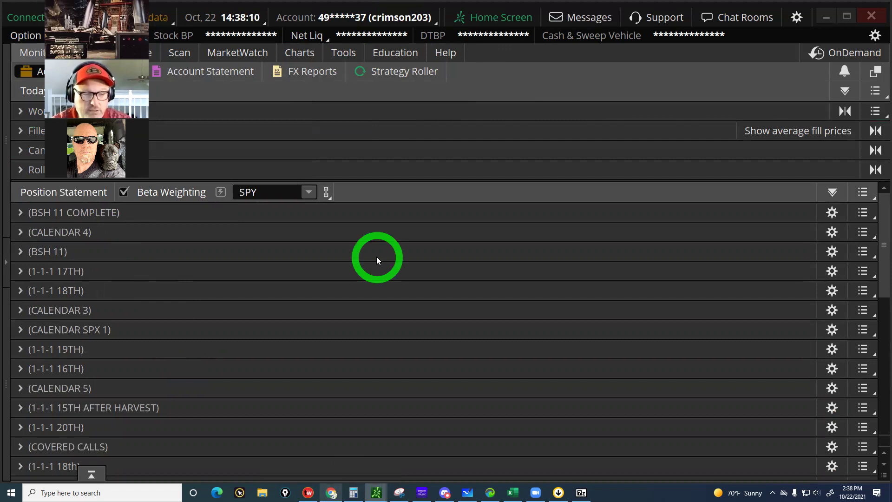
left_click(18, 19)
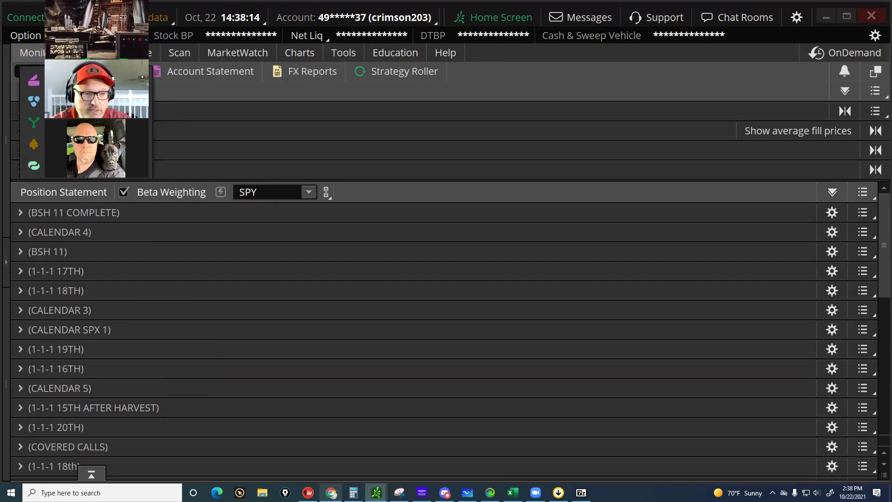
left_click(134, 50)
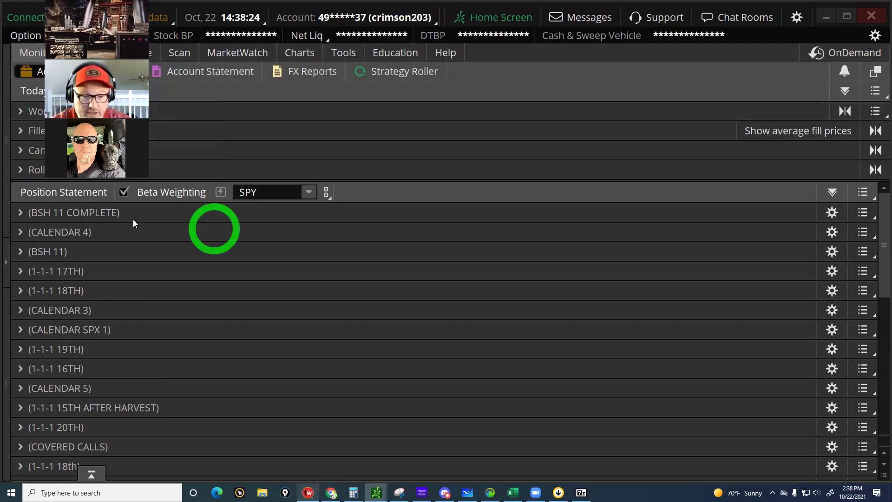
Turn off the display of groups in the Position Statement so positions are listed by symbol
left_click(861, 194)
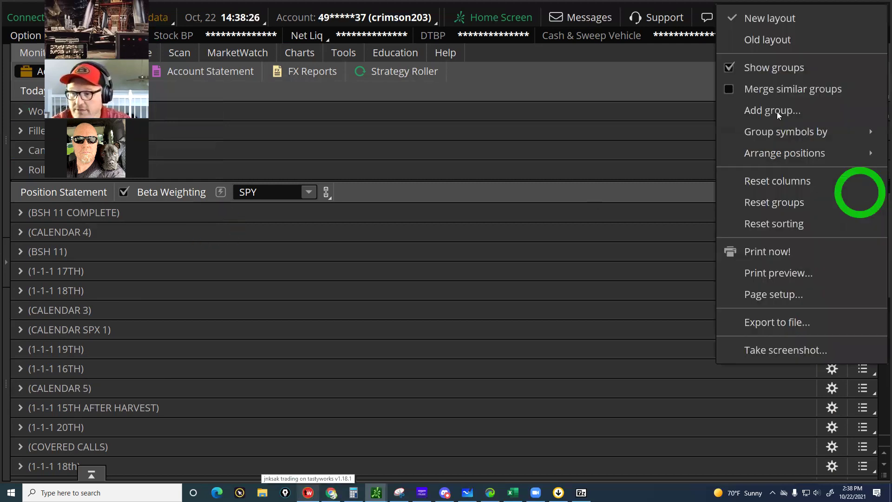
left_click(729, 70)
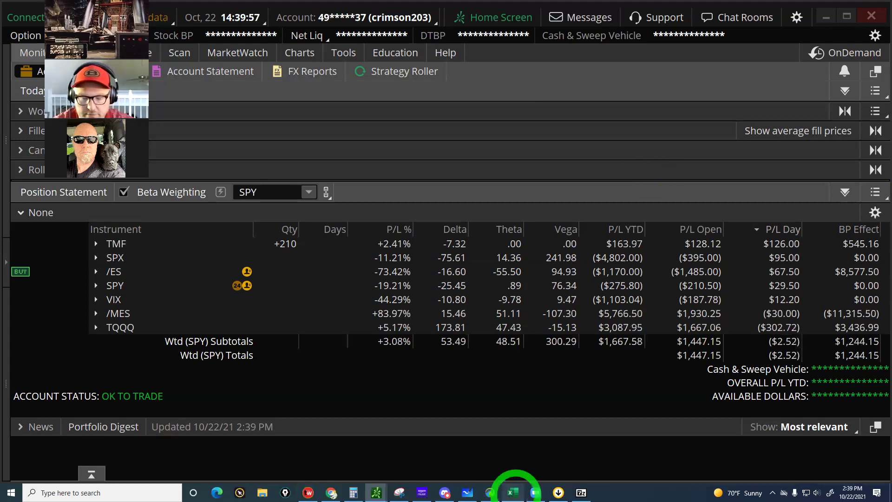
Switch to the TQQQ AIM EMPIRE workbook in Excel and check the Take Action cells for TQQQ and TMF on AIM DASHBOARD
left_click(512, 492)
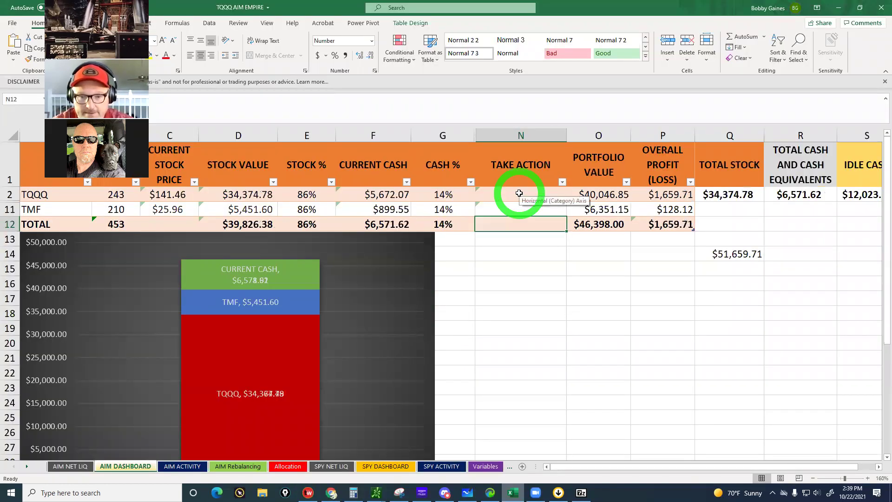
left_click(518, 193)
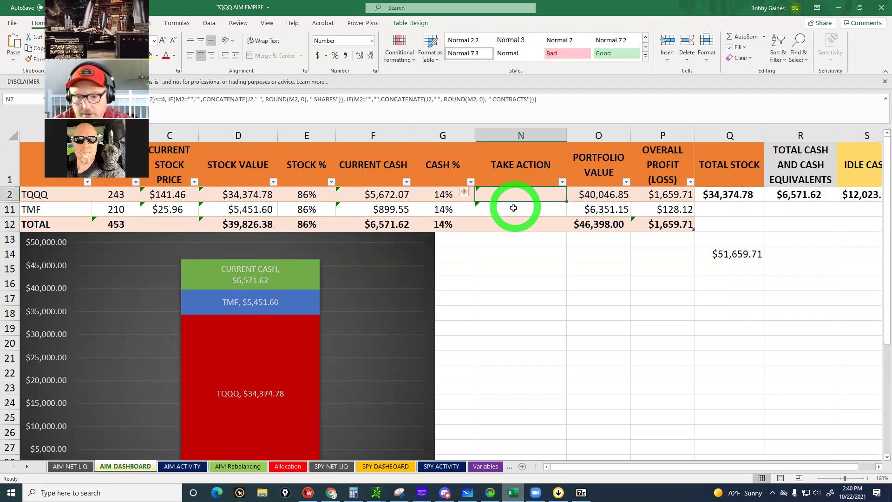
left_click(513, 208)
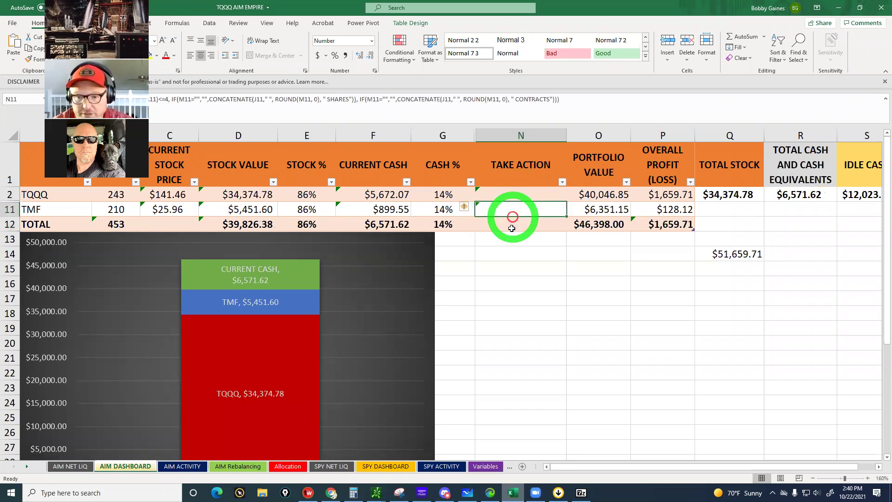
left_click(519, 193)
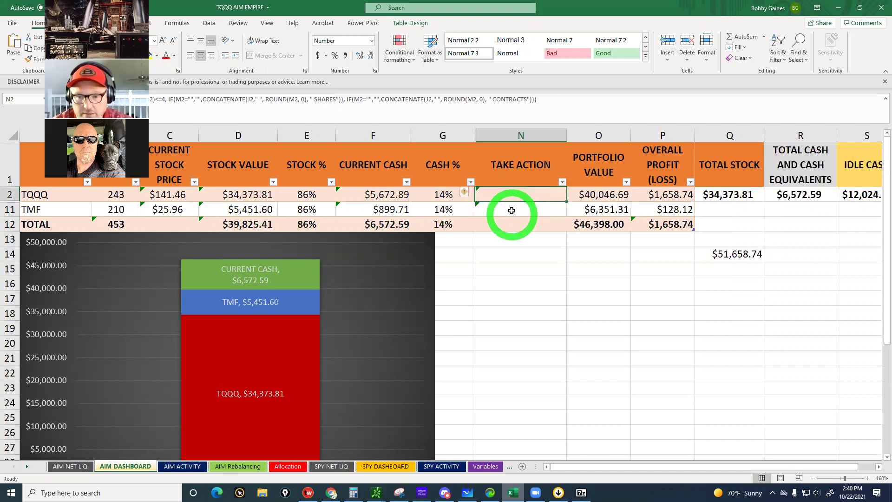
left_click(512, 210)
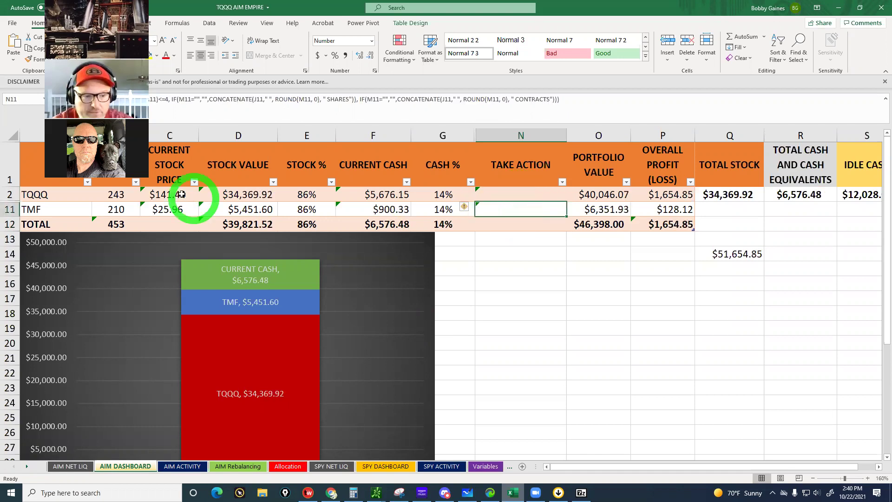
Set the TQQQ current stock price in cell C2 of AIM DASHBOARD to 130 and check its Take Action cell
left_click(164, 194)
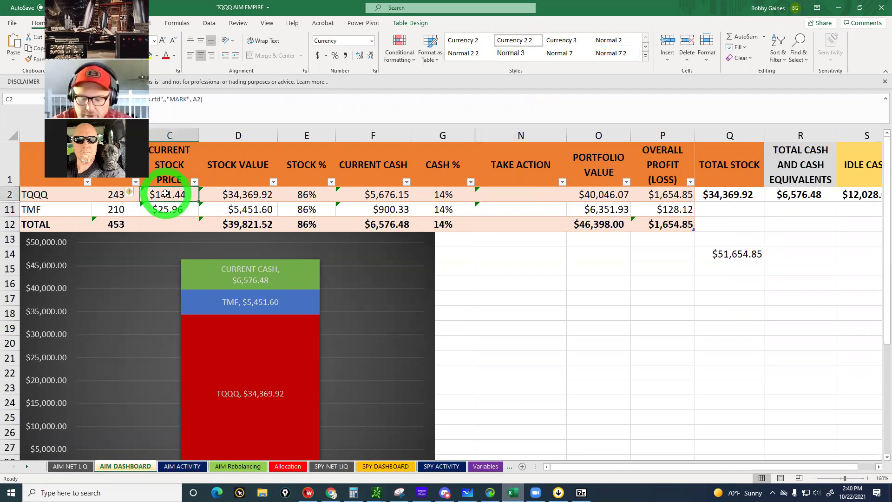
type("13")
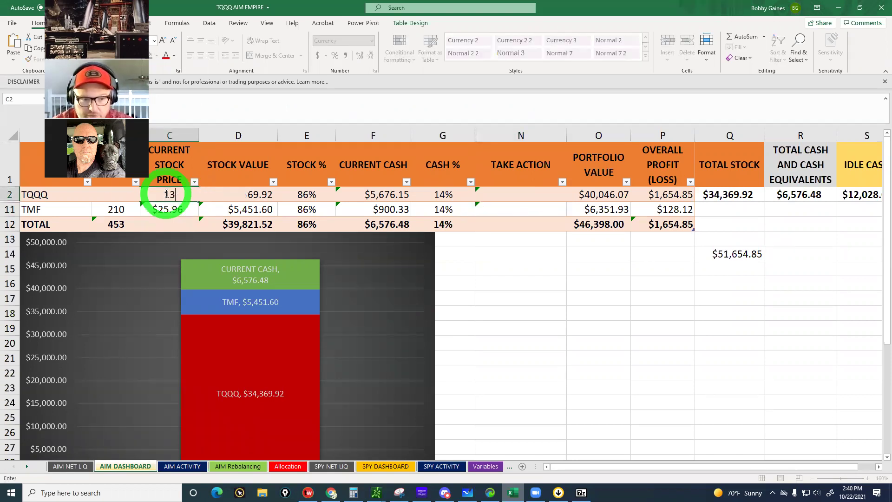
type("0")
key("Return")
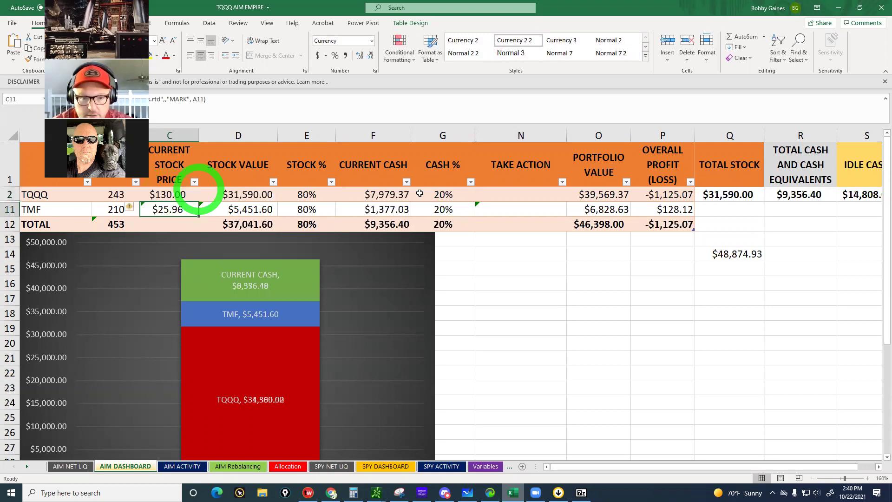
left_click(500, 191)
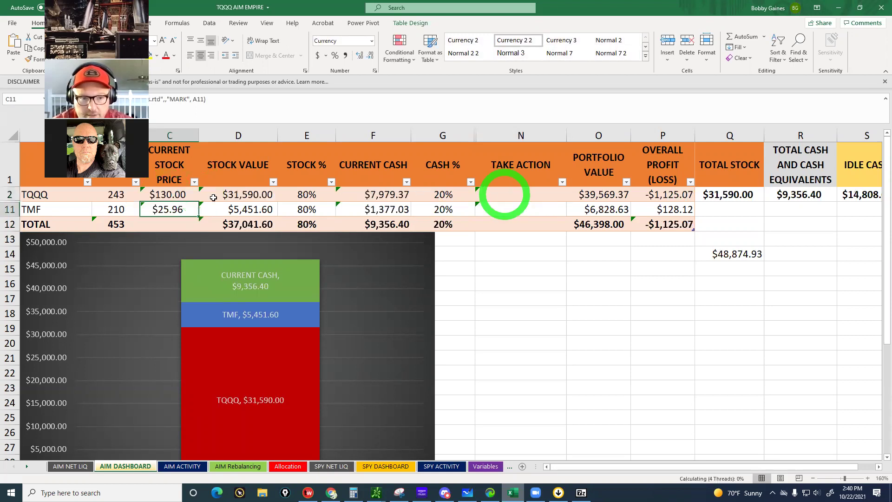
Test TQQQ current stock prices of 120 and 100 in turn in cell C2, checking its Take Action cell for each
left_click(170, 194)
type("1")
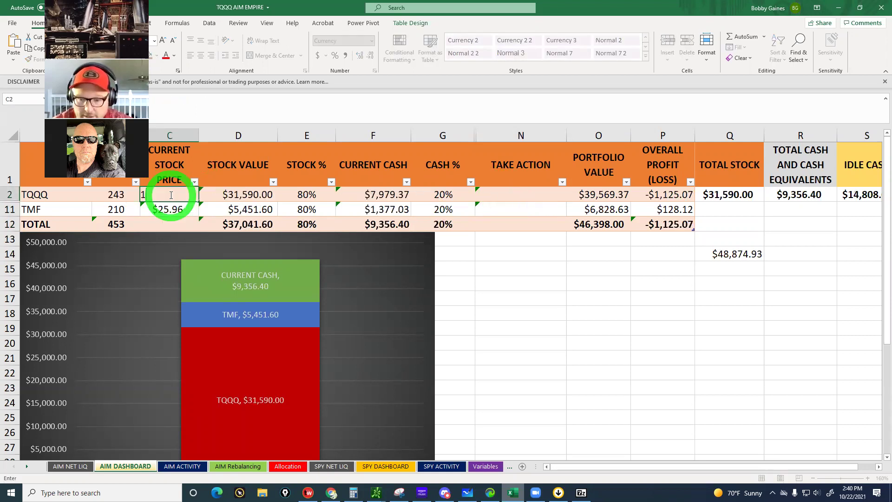
type("20")
key("Return")
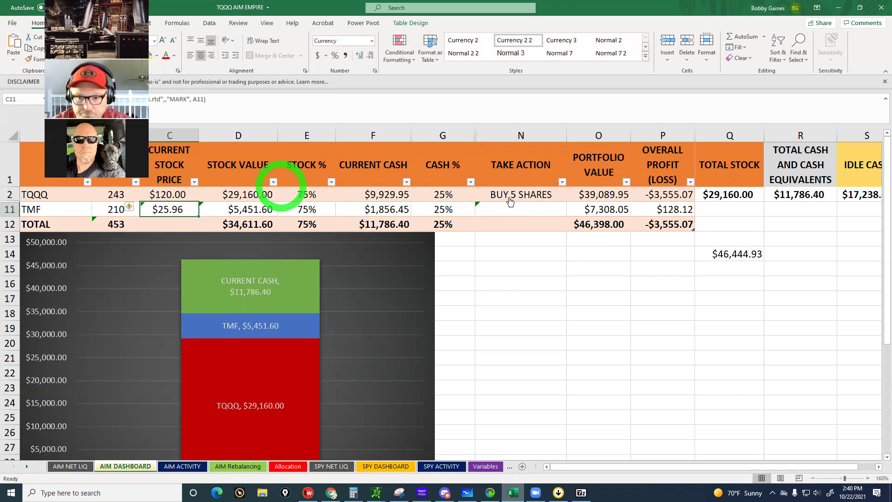
left_click(532, 193)
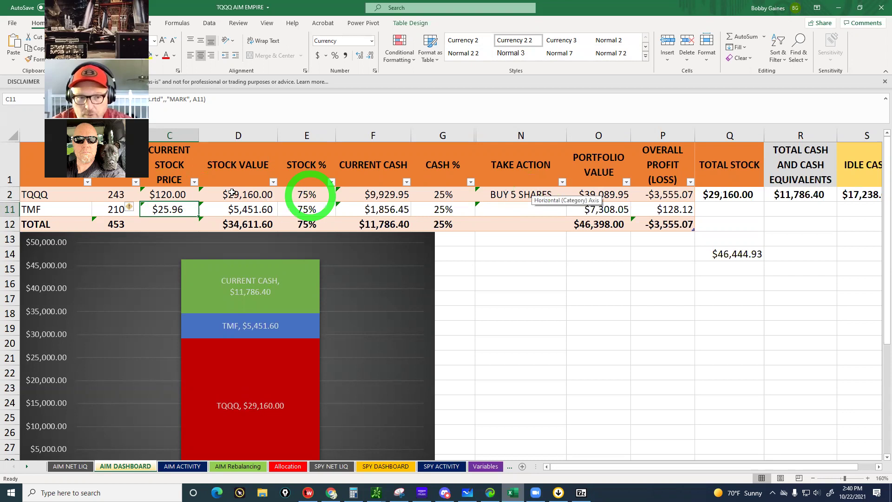
left_click(164, 194)
type("1")
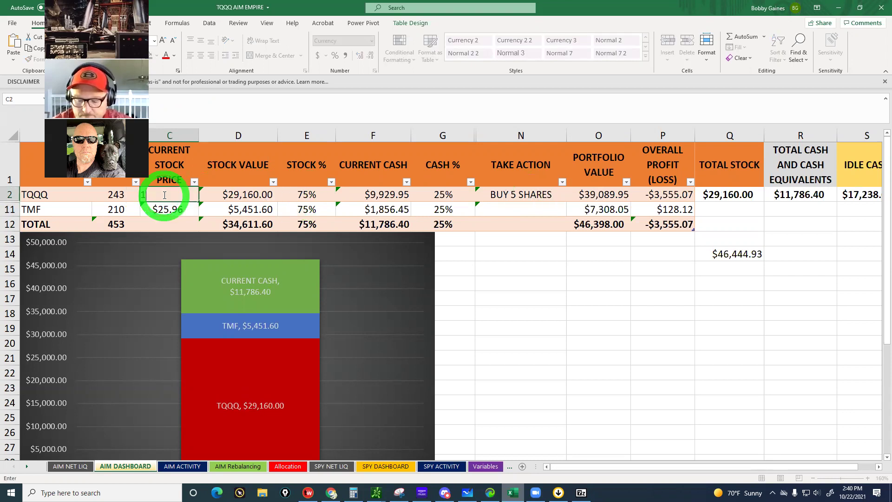
type("00")
key("Return")
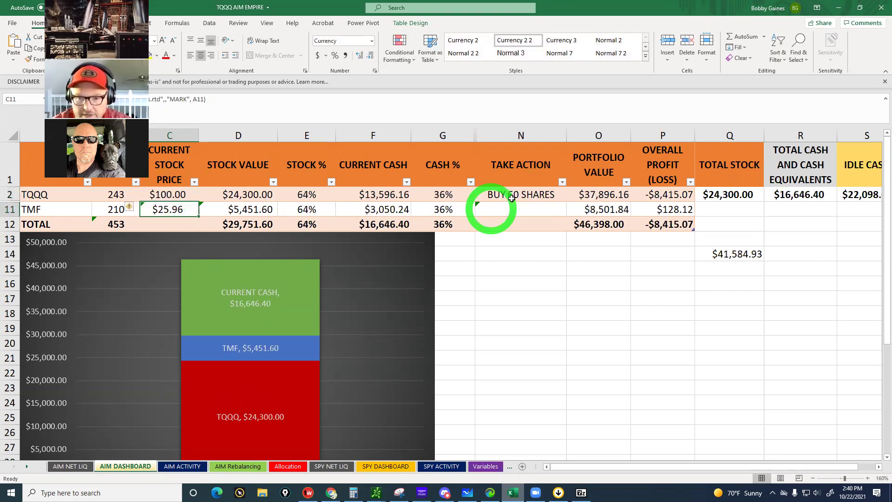
Test lower TQQQ prices of 50 and 25 in turn in cell C2, checking the Take Action cell N2 for each
left_click(165, 194)
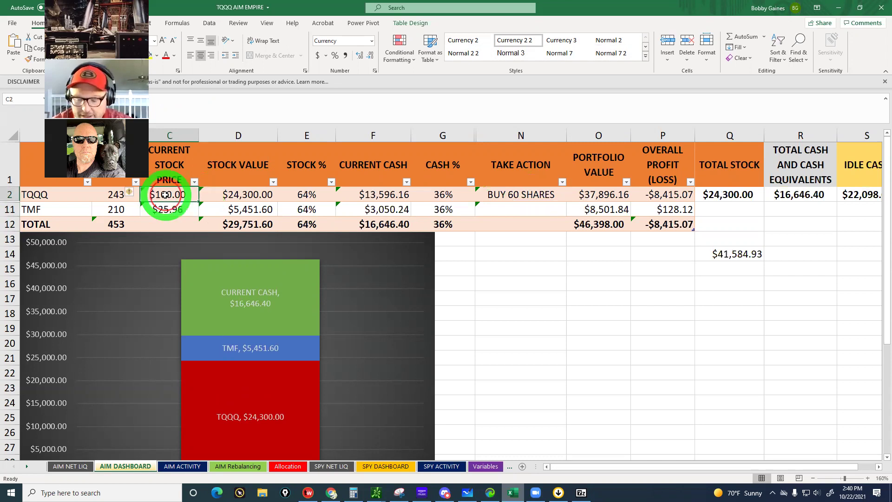
type("5")
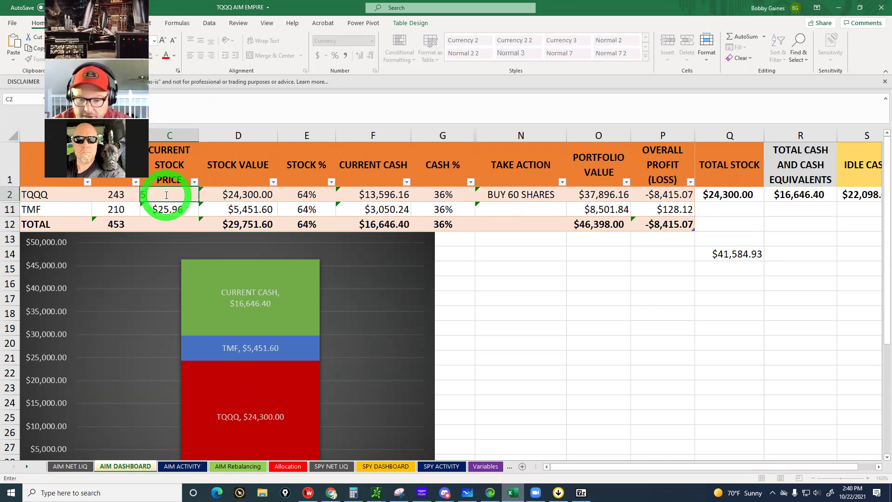
type("0")
key("Return")
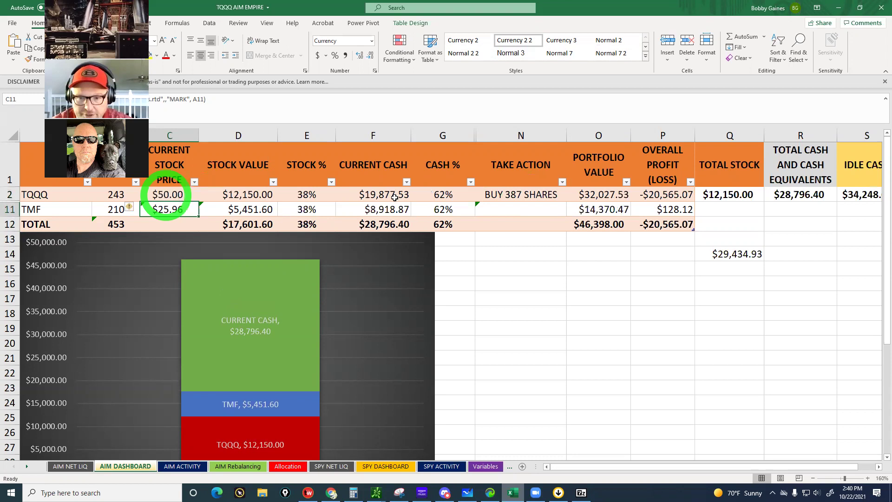
left_click(509, 196)
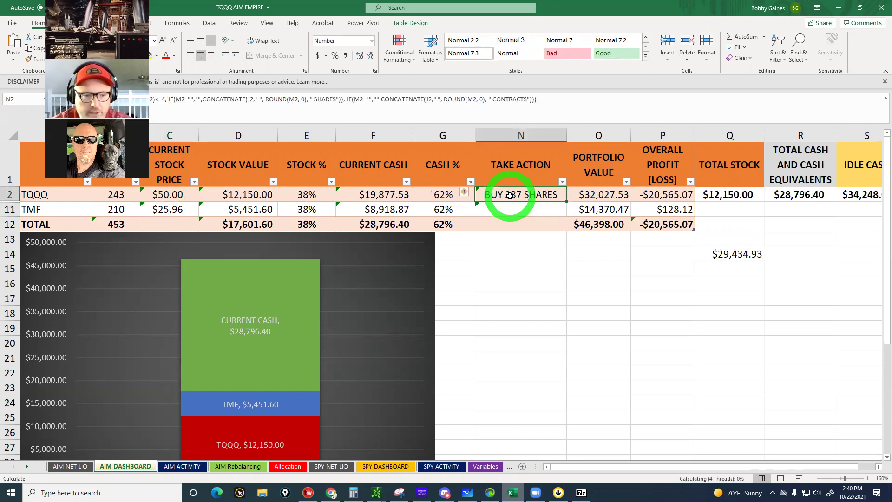
left_click(530, 200)
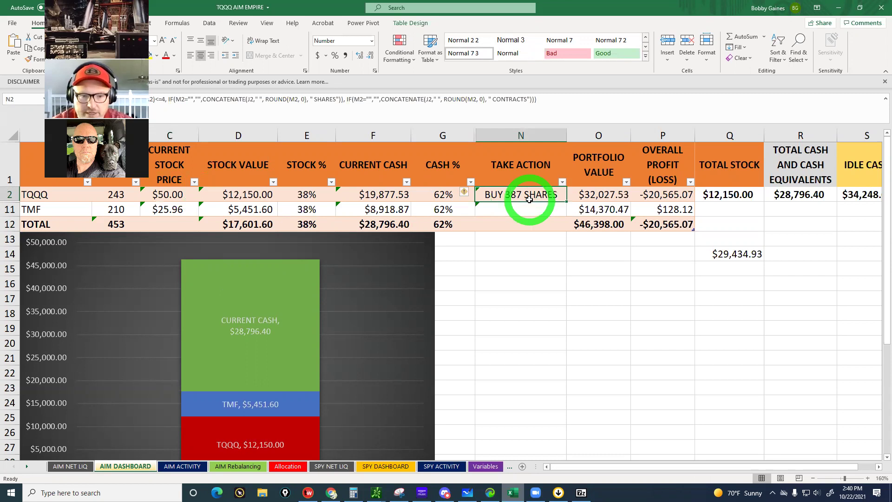
left_click(163, 193)
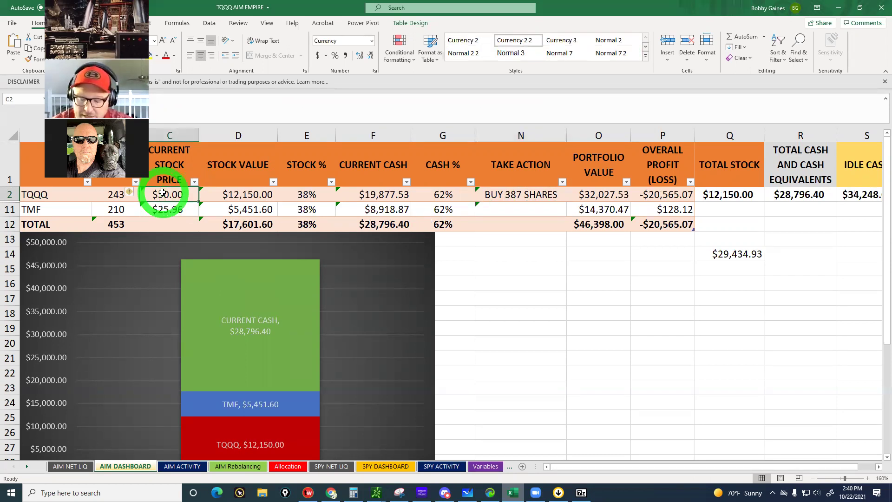
type("25")
key("Return")
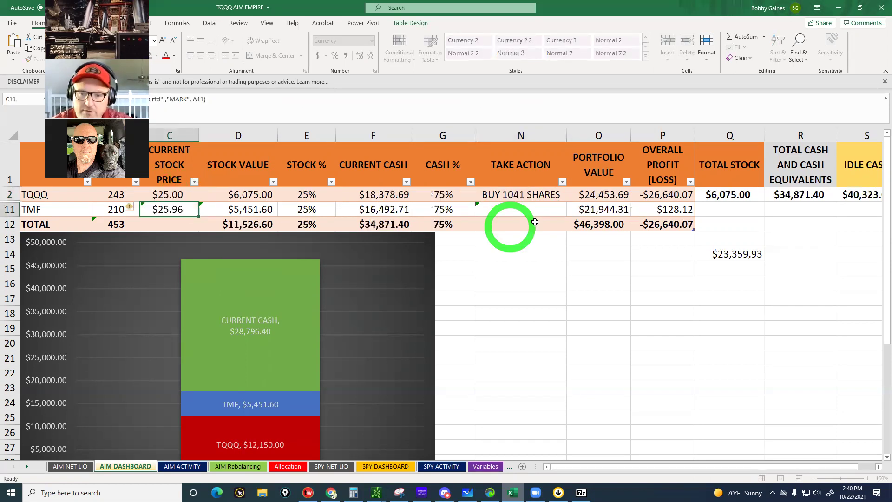
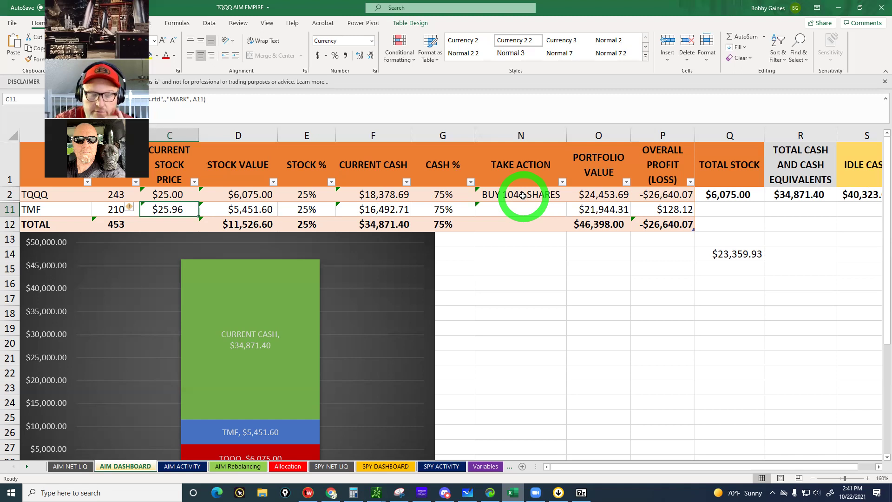
Test higher TQQQ prices of 170 and 200 in turn in cell C2, checking its Take Action cell for each
left_click(168, 193)
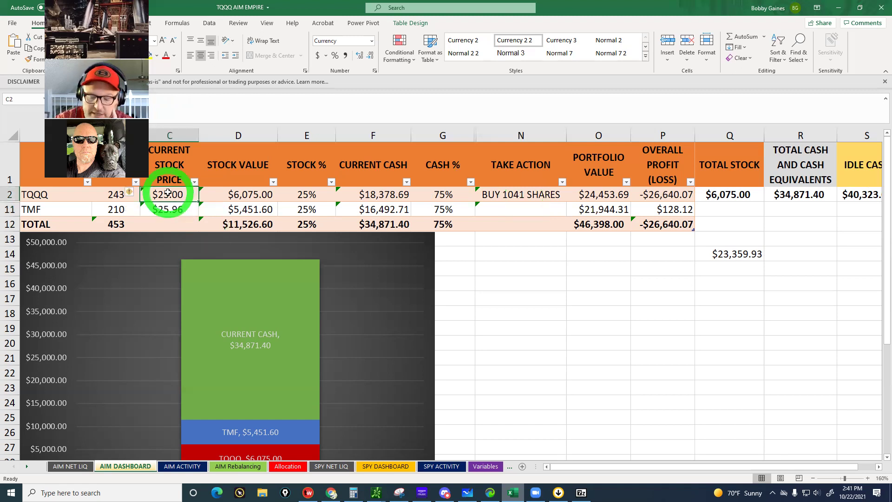
type("170")
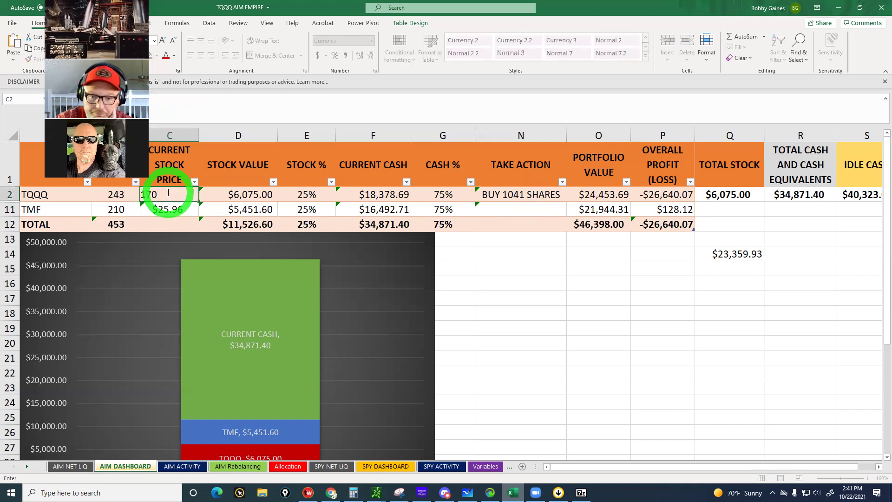
key("Return")
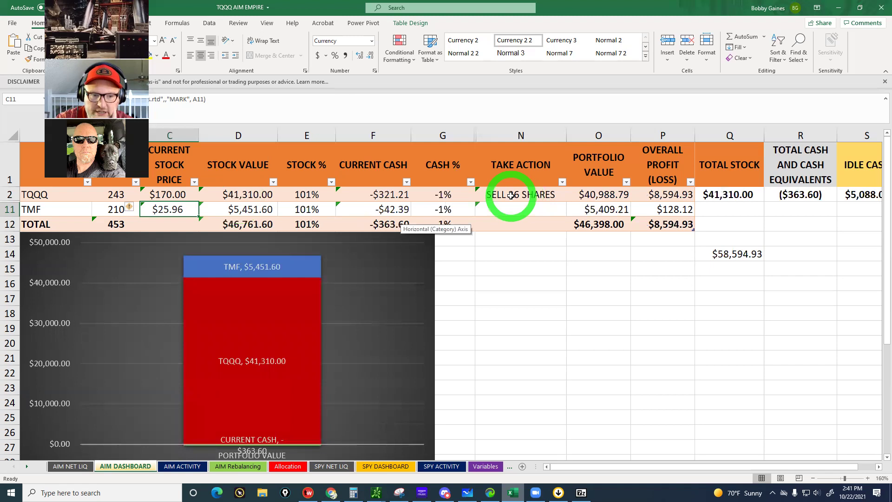
left_click(155, 194)
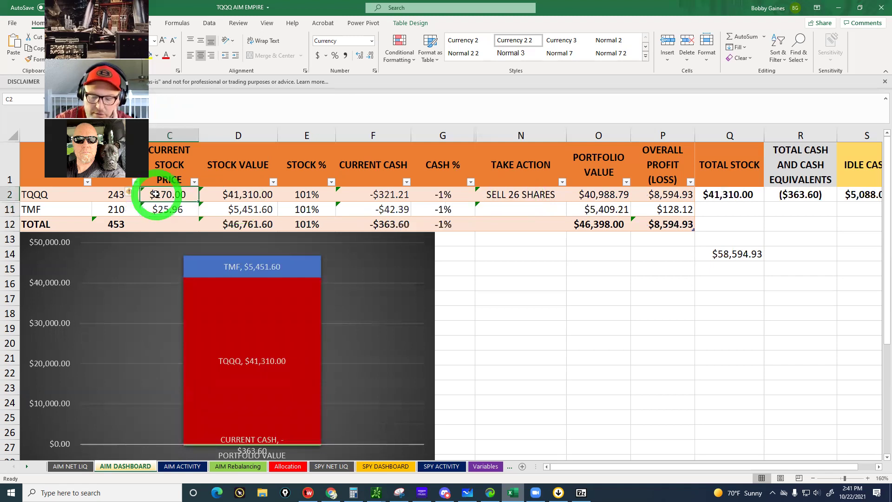
type("200")
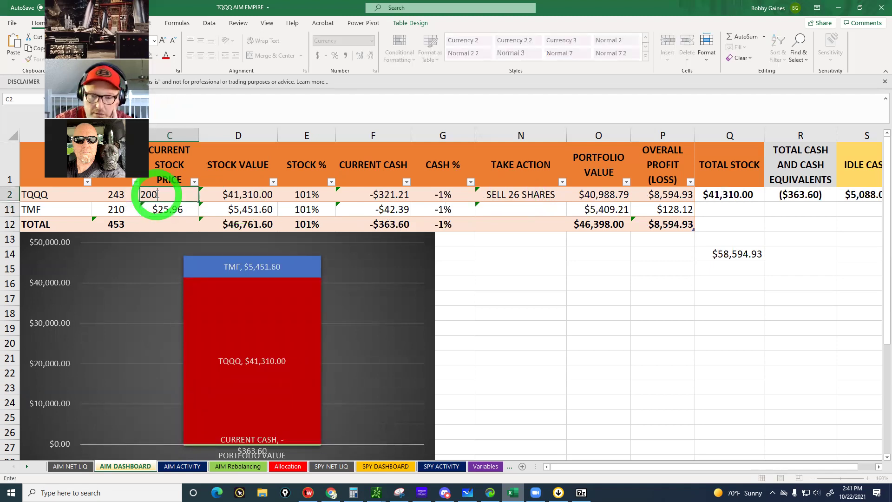
key("Return")
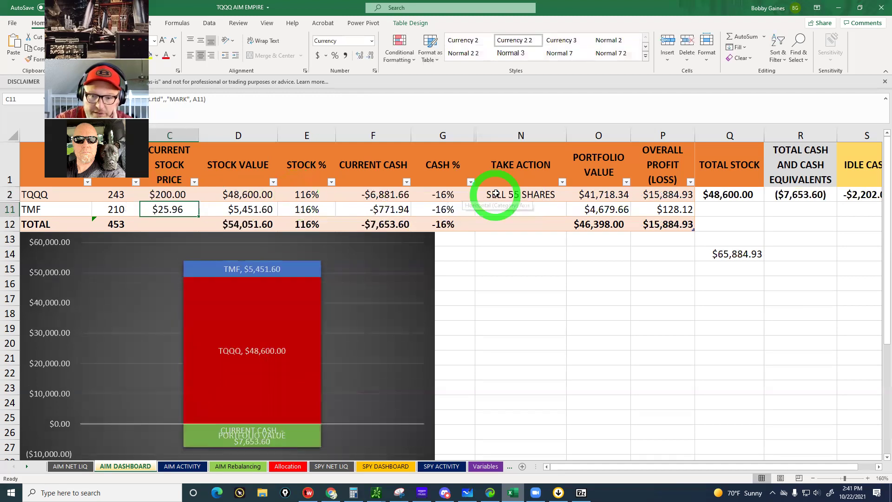
Test TQQQ prices of 300 and 400 in turn in cell C2 and check its Take Action cell for each
left_click(171, 195)
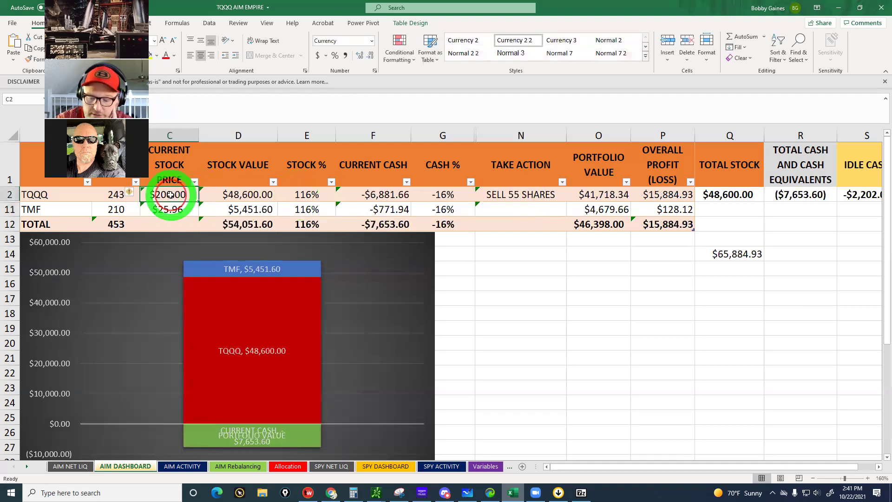
type("300")
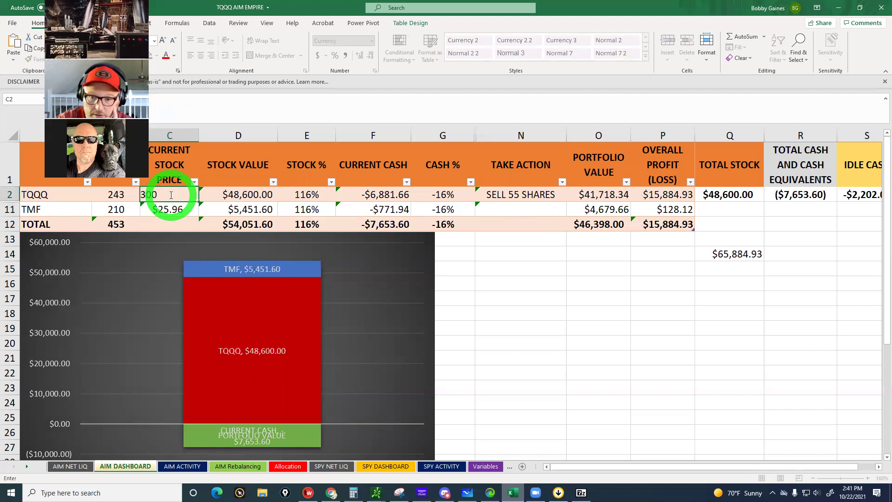
key("Return")
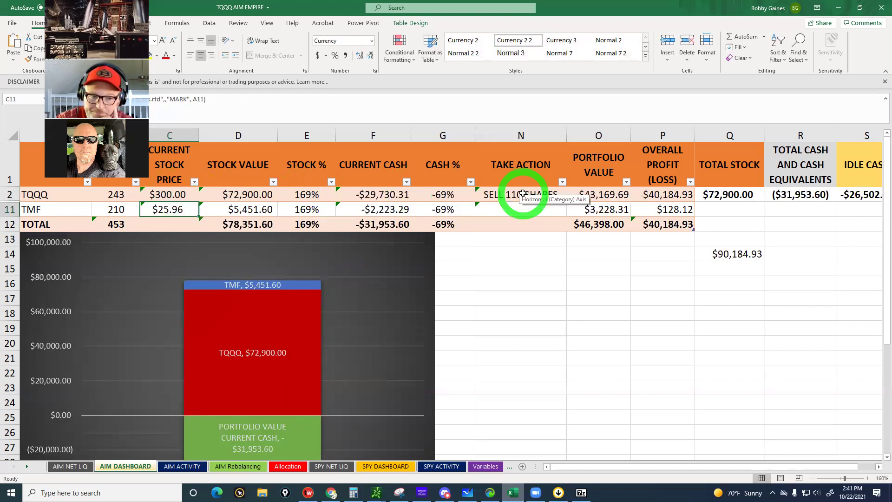
left_click(167, 196)
type("400")
key("Return")
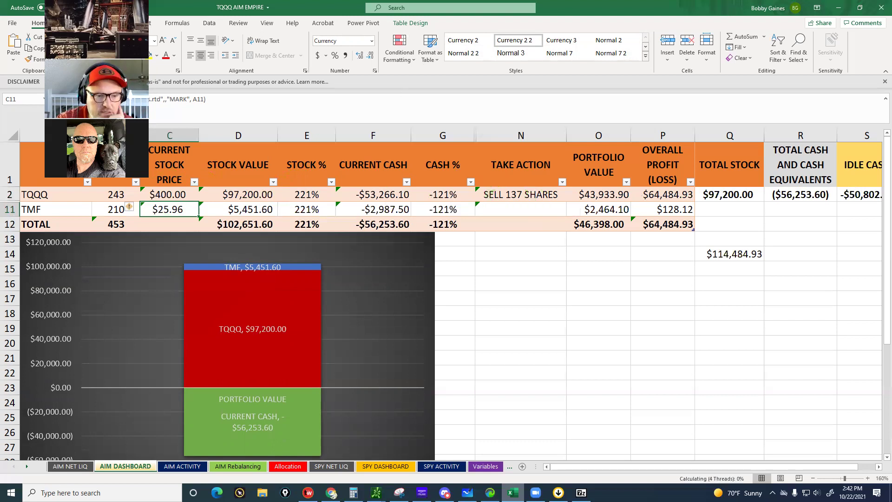
Undo all test prices in cell C2 back to the live price formula and check the Take Action cells for TQQQ and TMF
key("ctrl+z")
key("ctrl+z")
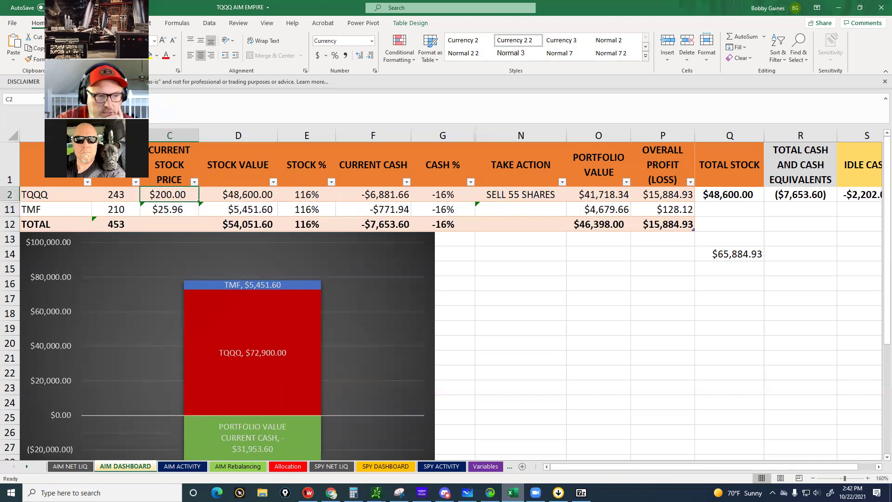
key("ctrl+z")
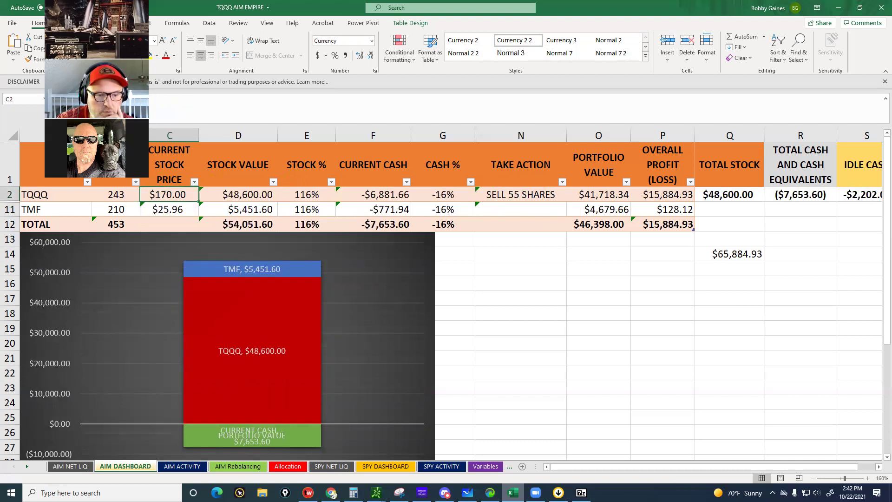
key("ctrl+z")
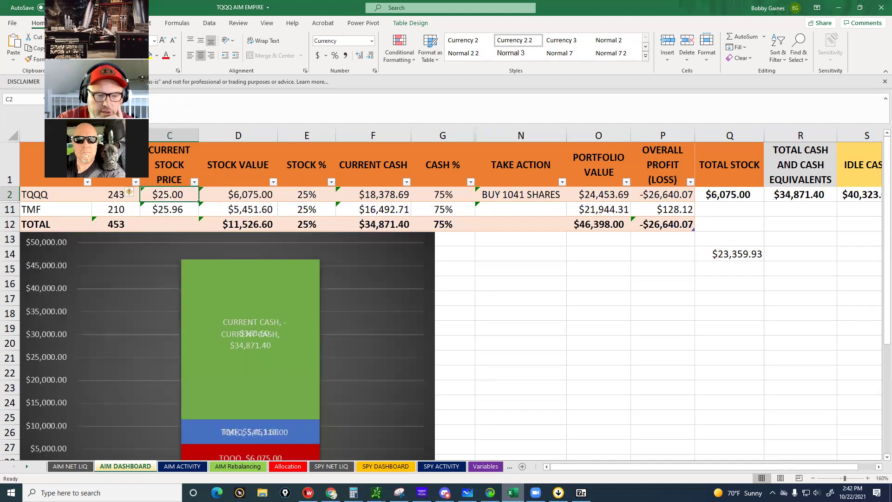
key("ctrl+z")
key("ctrl+z")
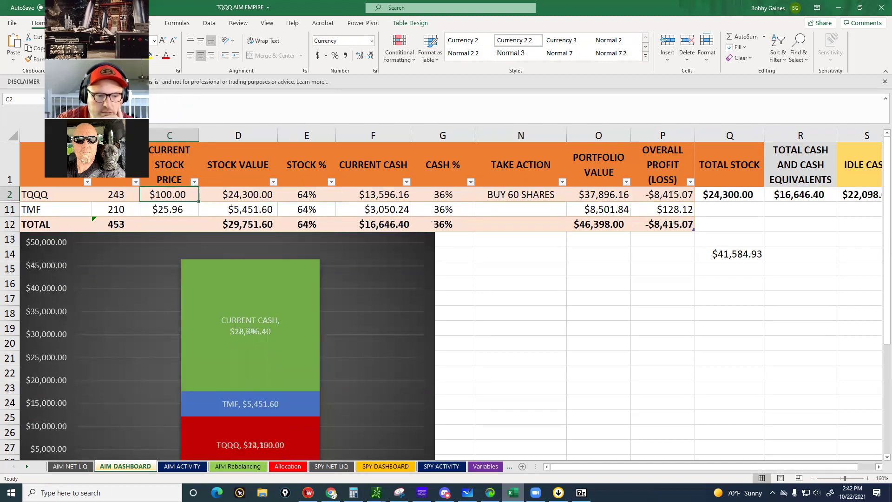
key("ctrl+z")
key("ctrl+z")
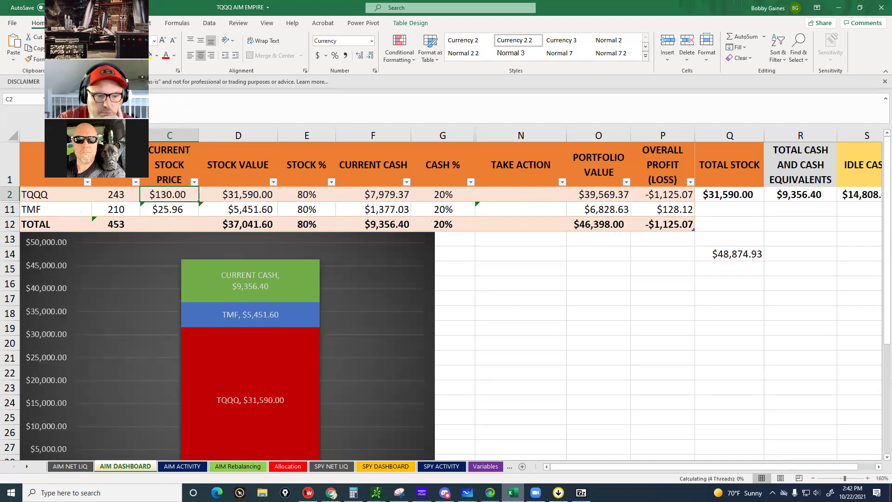
key("ctrl+z")
left_click(169, 199)
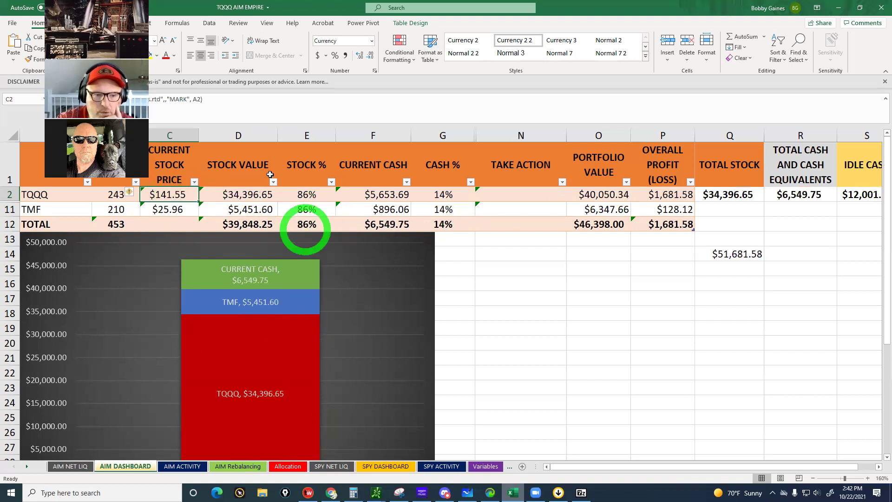
left_click(504, 197)
left_click(499, 210)
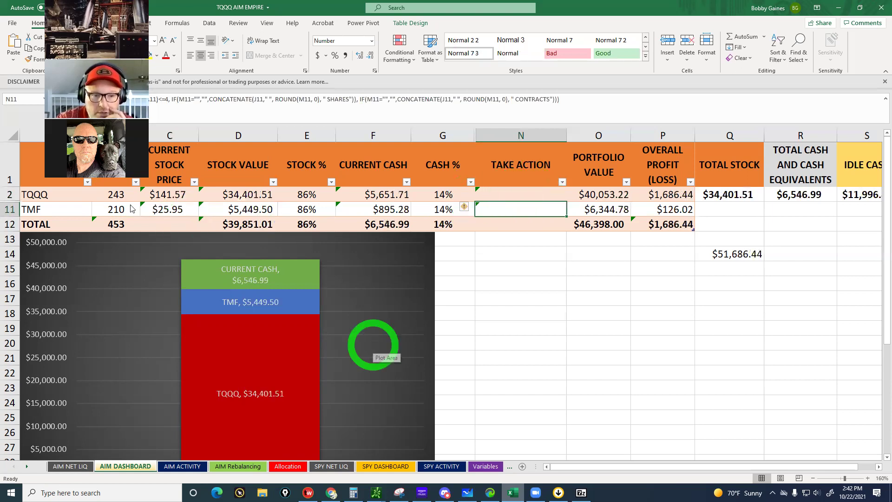
Test TMF current stock prices of 12 and 400 in turn in cell C11, checking its Take Action cell for each
left_click(162, 209)
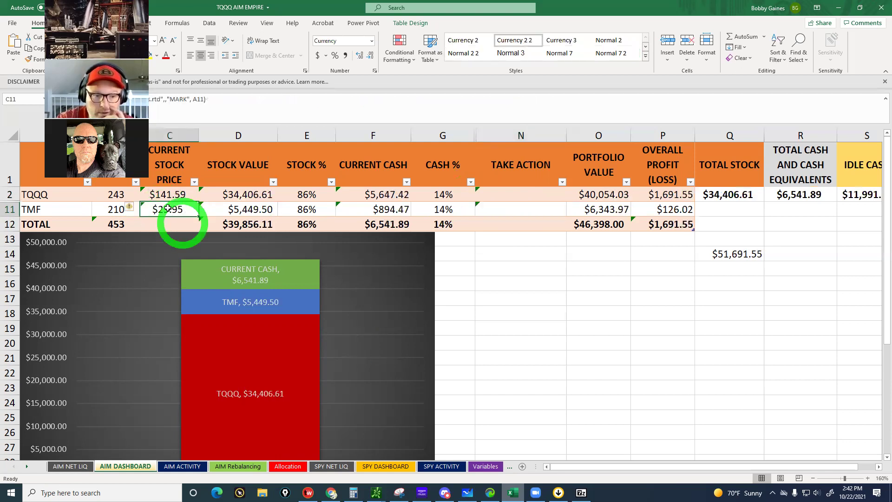
left_click(167, 209)
type("2")
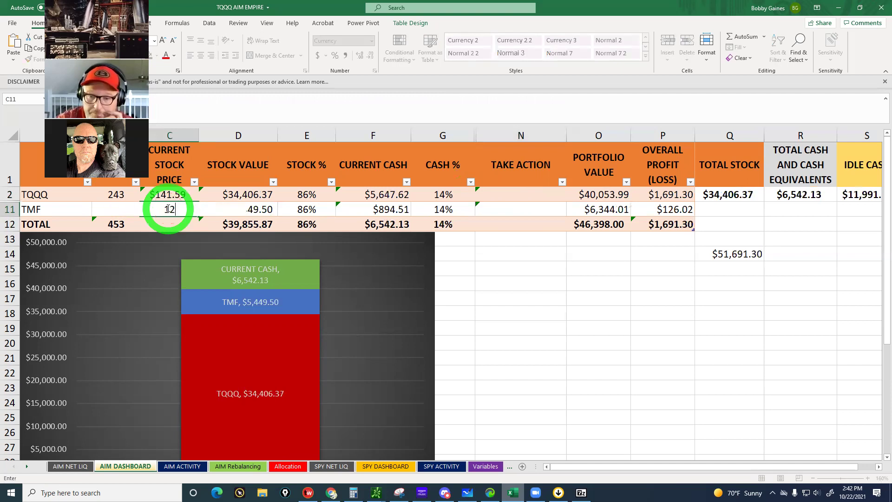
key("Return")
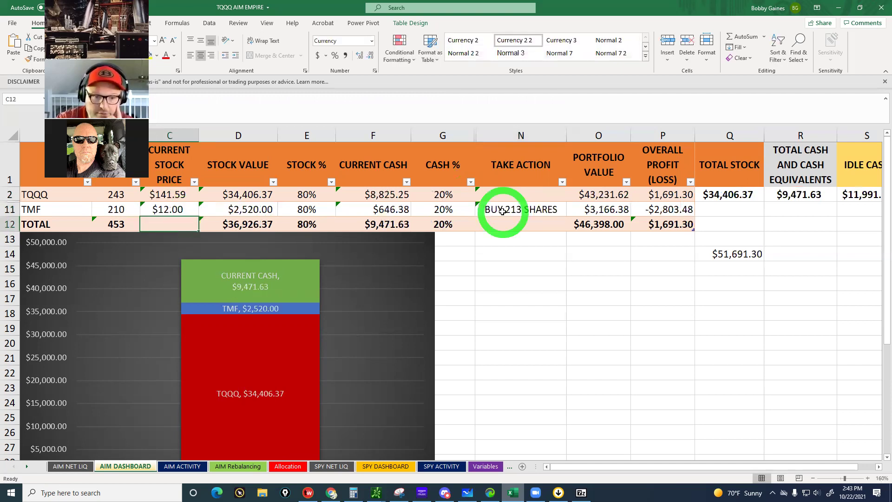
left_click(166, 210)
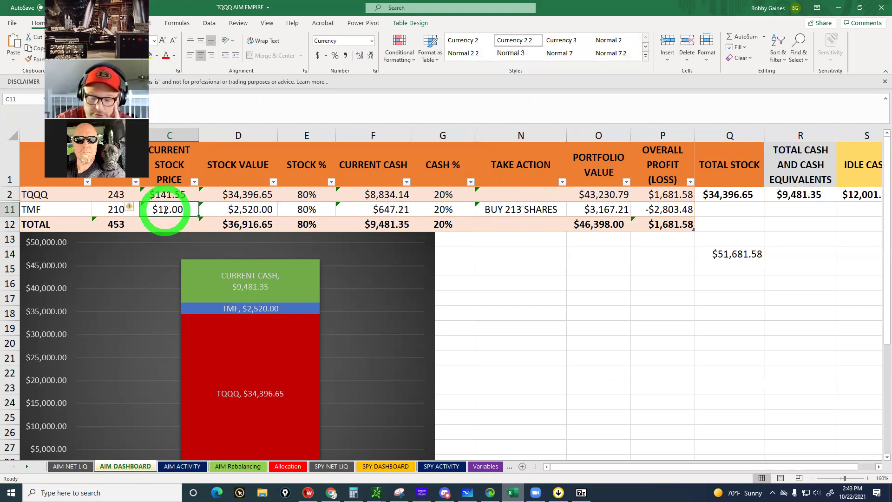
type("400")
key("Return")
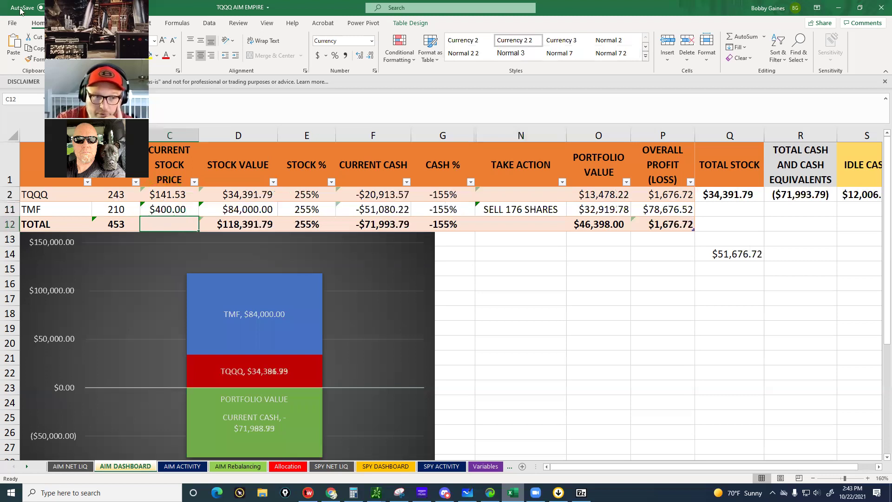
Test a TMF stock price of 12 in cell C11, and undo the test prices back to the live price formula
key("Up")
type("12")
key("Return")
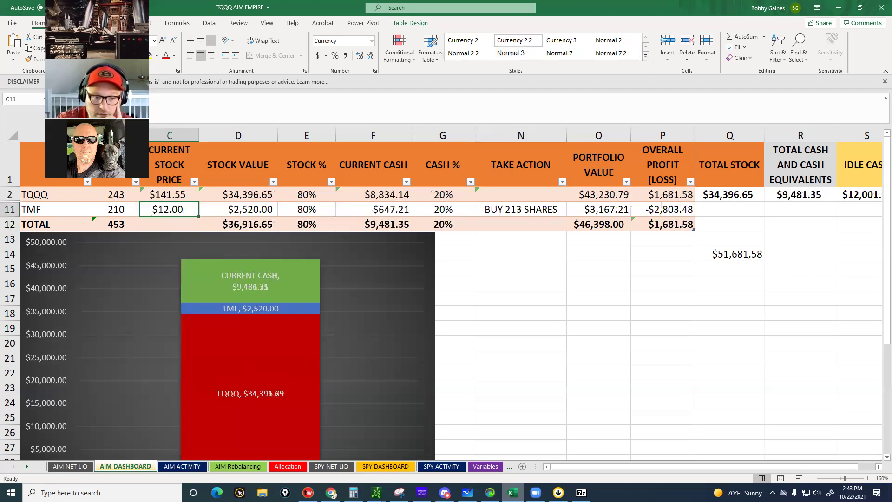
key("ctrl+z")
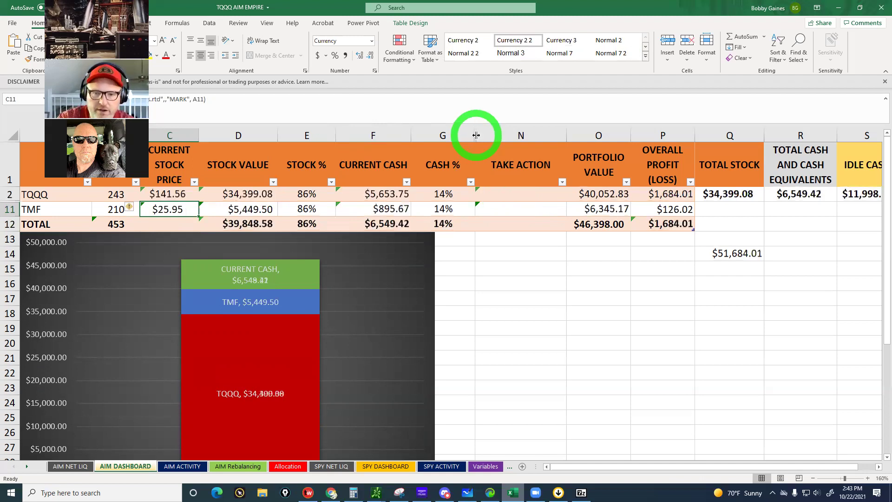
Unhide the columns between Cash % and Take Action, from Shares to Buy or Sell back through Safe
left_click_drag(476, 134, 476, 135)
double_click(477, 135)
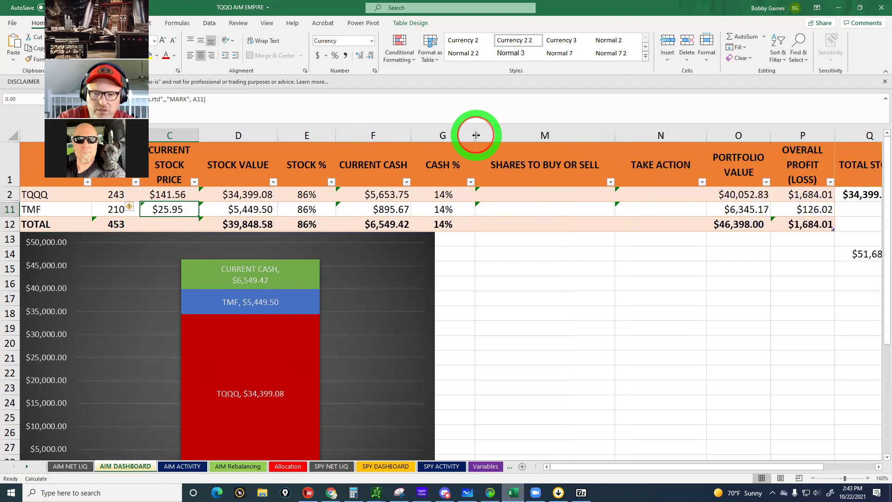
double_click(477, 134)
double_click(476, 135)
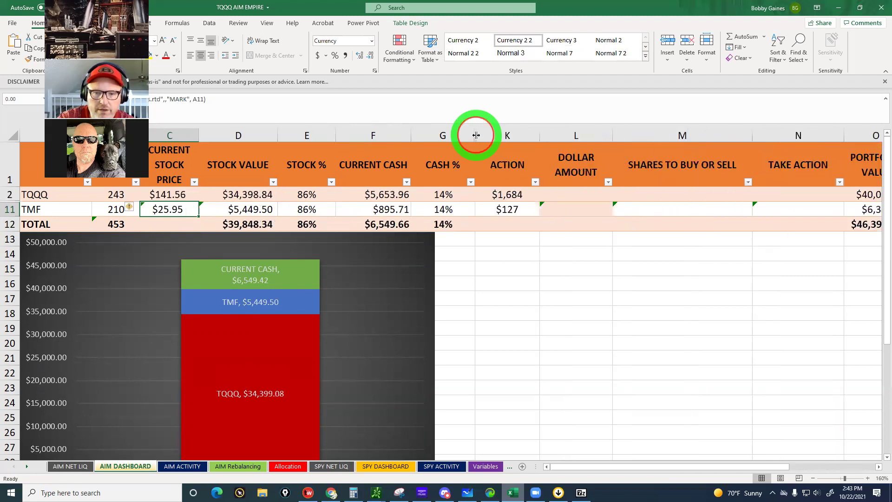
double_click(476, 135)
double_click(476, 134)
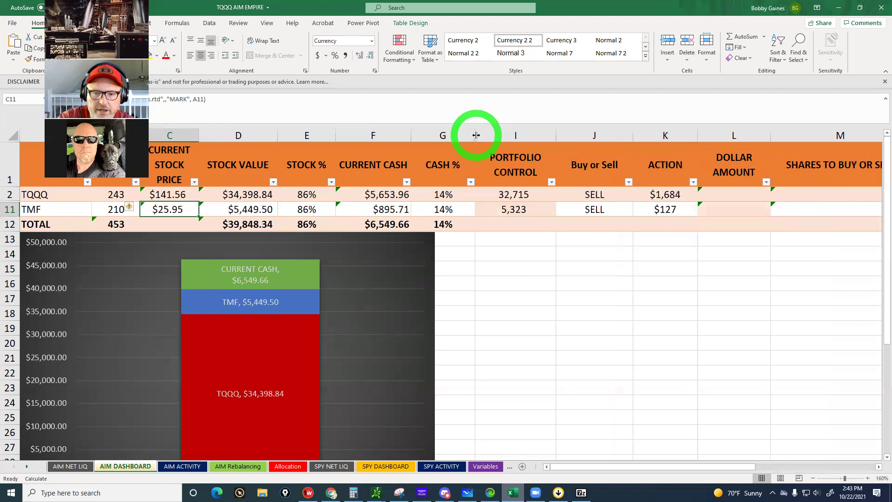
left_click_drag(476, 135, 475, 135)
double_click(475, 134)
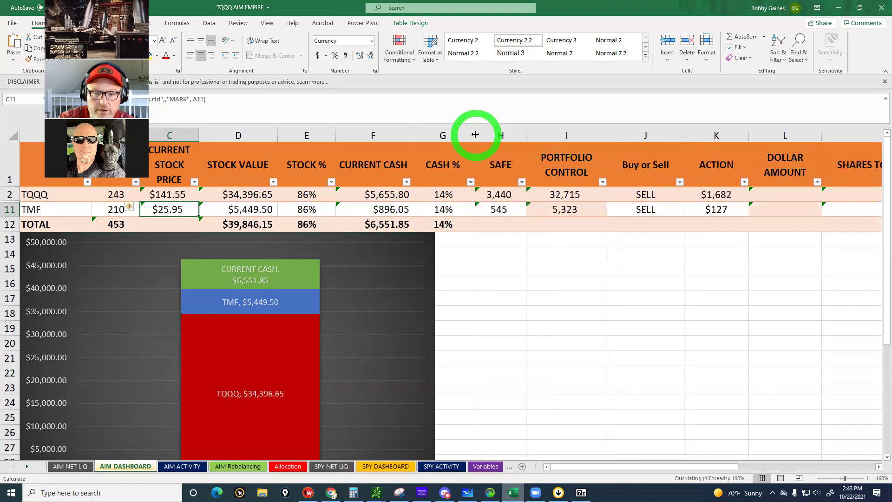
Examine the Safe and Portfolio Control formulas for TQQQ and TMF
left_click(501, 195)
left_click(501, 209)
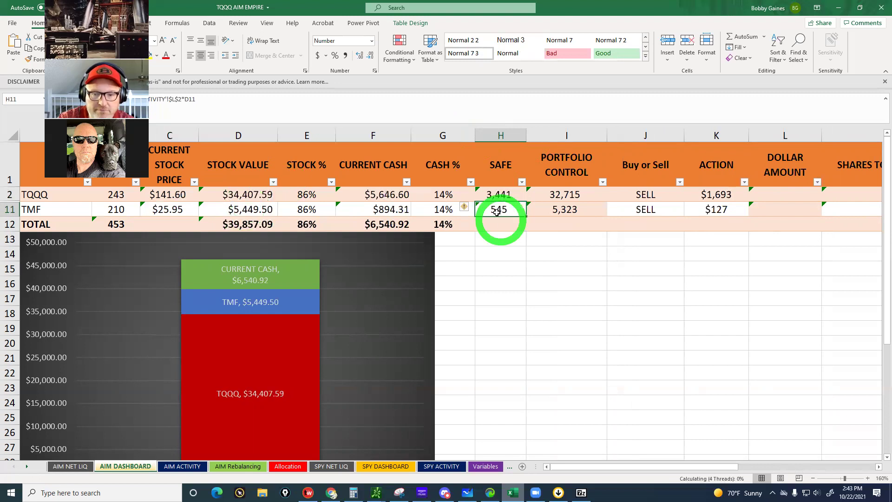
left_click(567, 194)
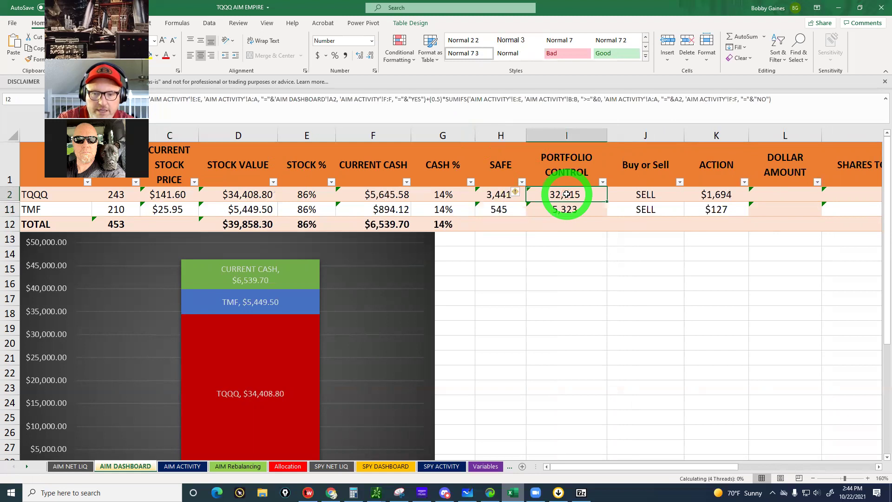
left_click(571, 203)
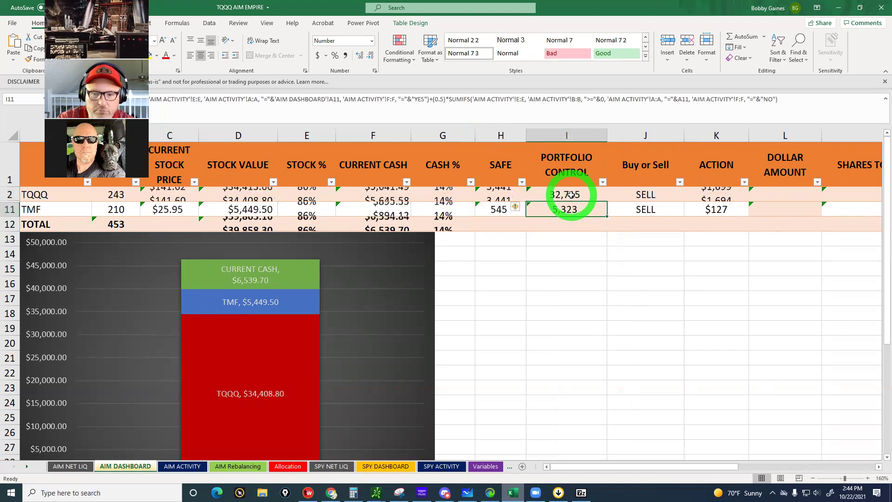
left_click(571, 195)
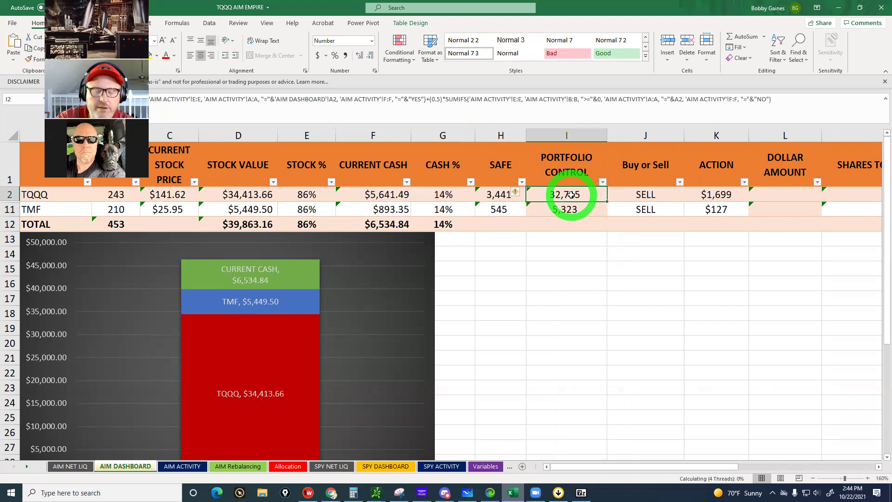
Review the TQQQ and TMF trades on the AIM ACTIVITY sheet, and return to TQQQ's Portfolio Control cell on the dashboard
left_click(182, 467)
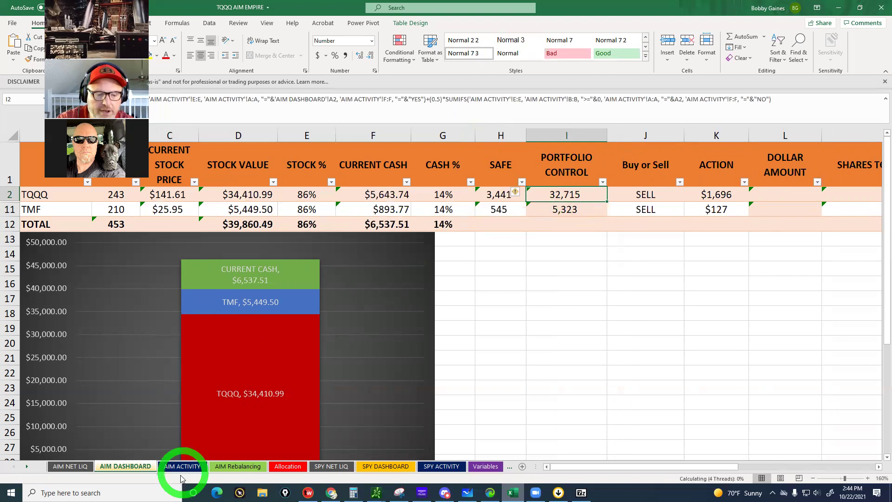
left_click(371, 161)
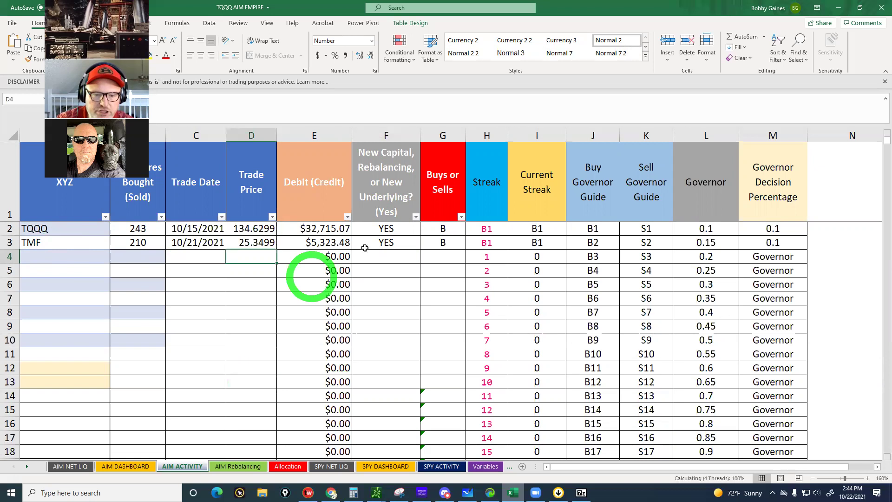
left_click(127, 467)
left_click(583, 194)
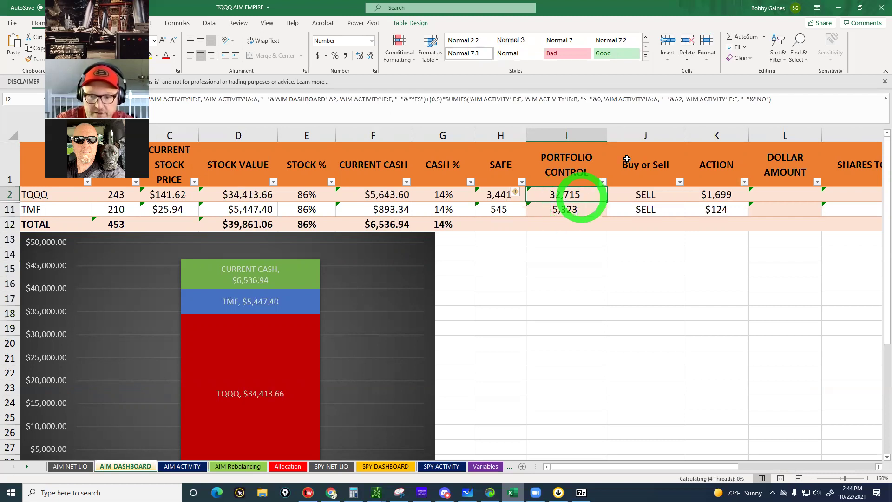
Examine TQQQ's Buy or Sell formula and compare its Stock Value with its Portfolio Control
left_click(642, 193)
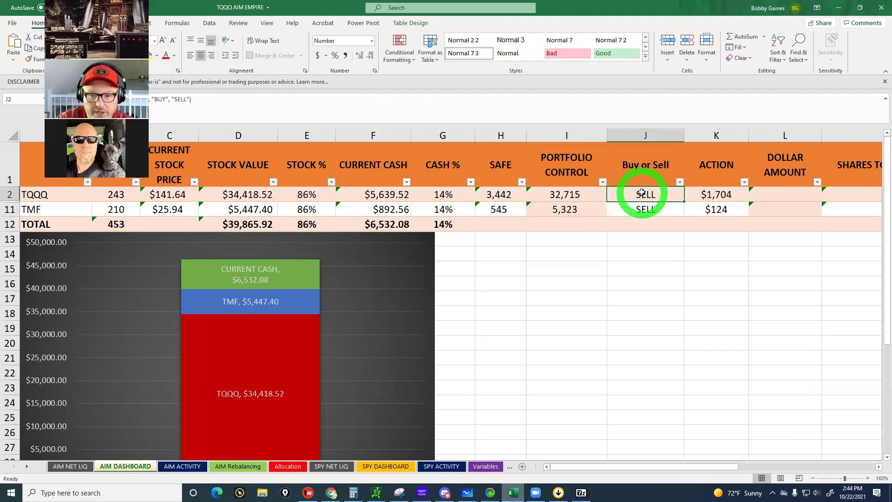
left_click(564, 195)
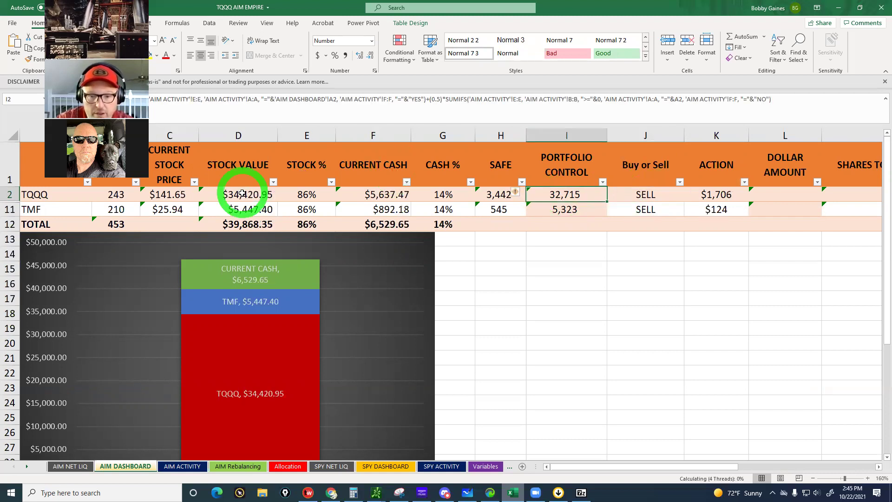
left_click(242, 193)
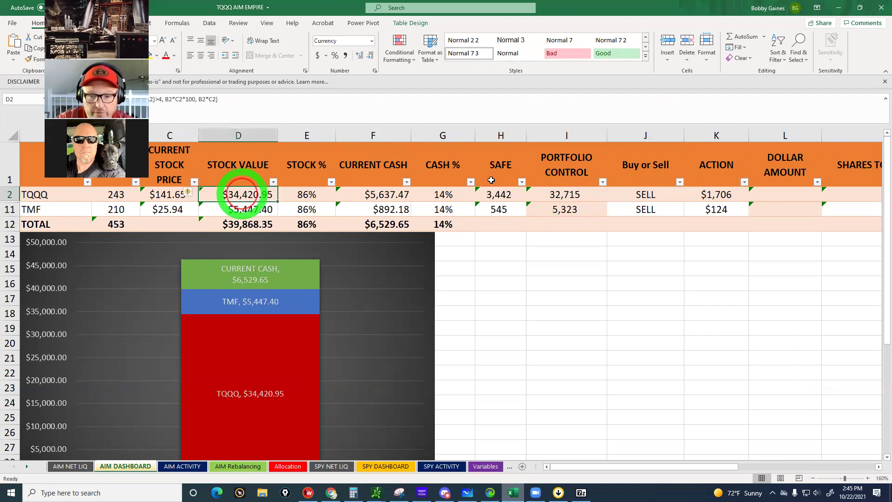
left_click(568, 193)
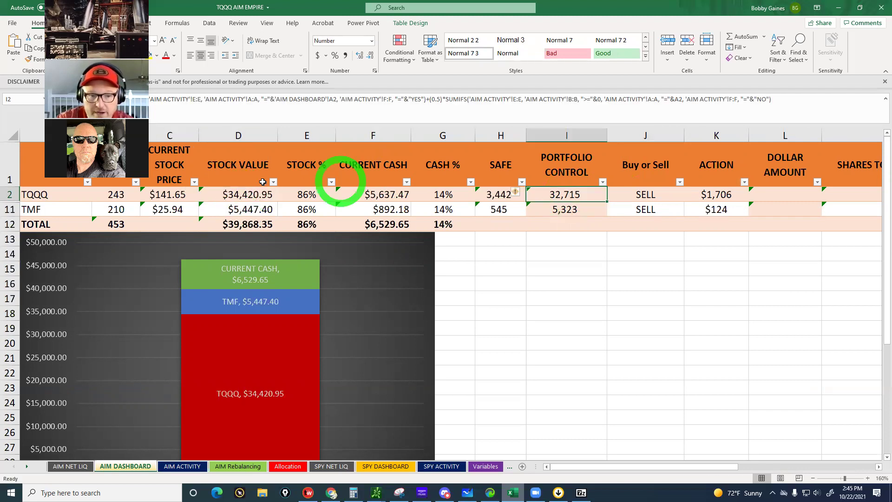
left_click(240, 195)
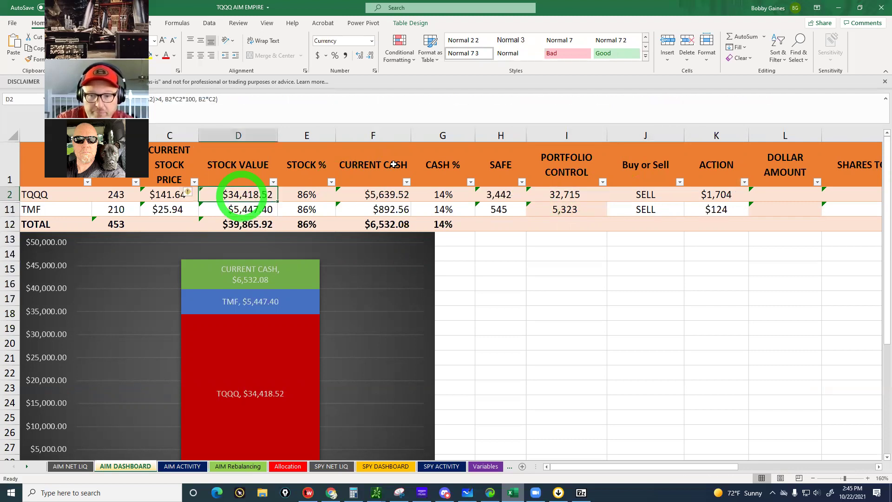
left_click(574, 195)
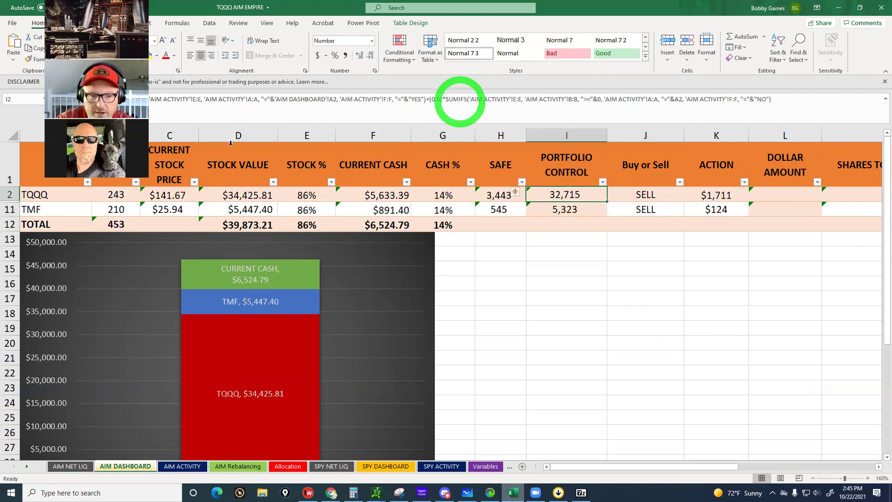
left_click(243, 194)
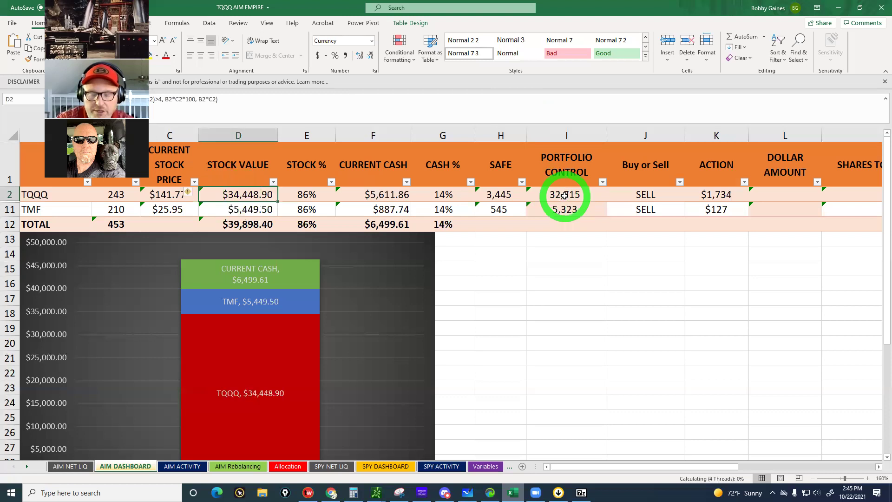
Review TQQQ's Buy or Sell, Action, Dollar Amount and Shares to Buy or Sell formulas in row 2
left_click(650, 195)
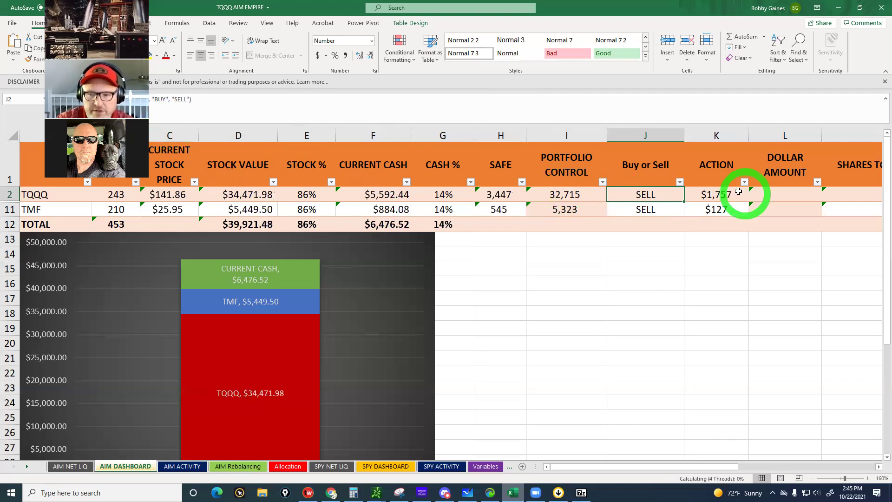
left_click(720, 193)
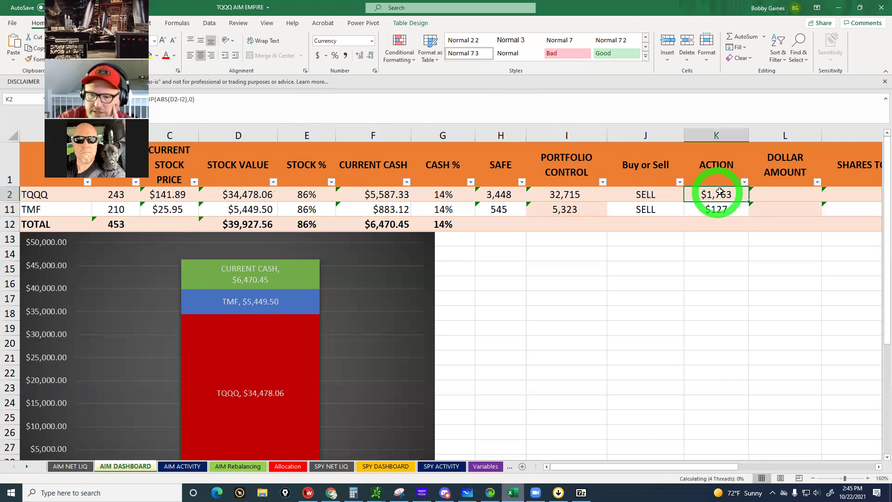
left_click(775, 194)
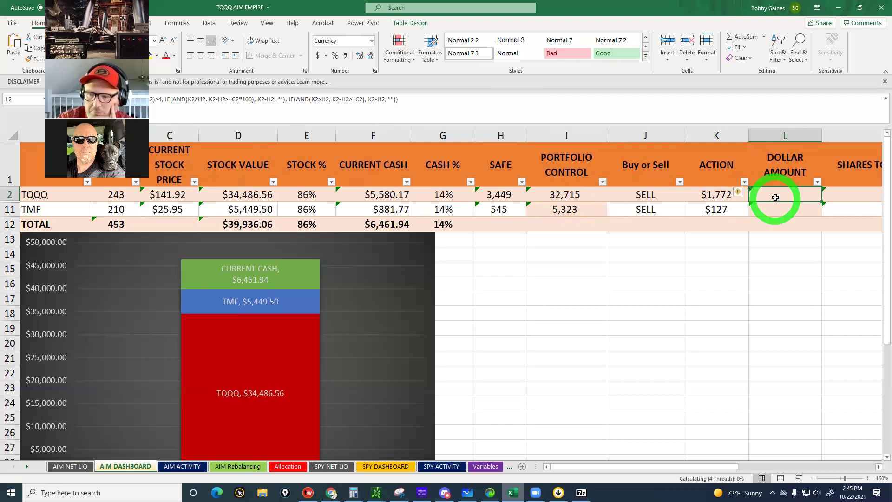
left_click(846, 194)
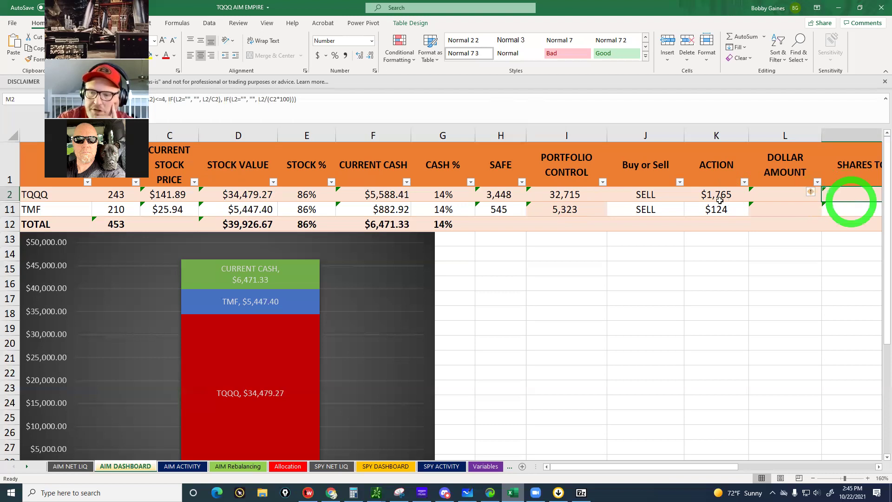
left_click(717, 196)
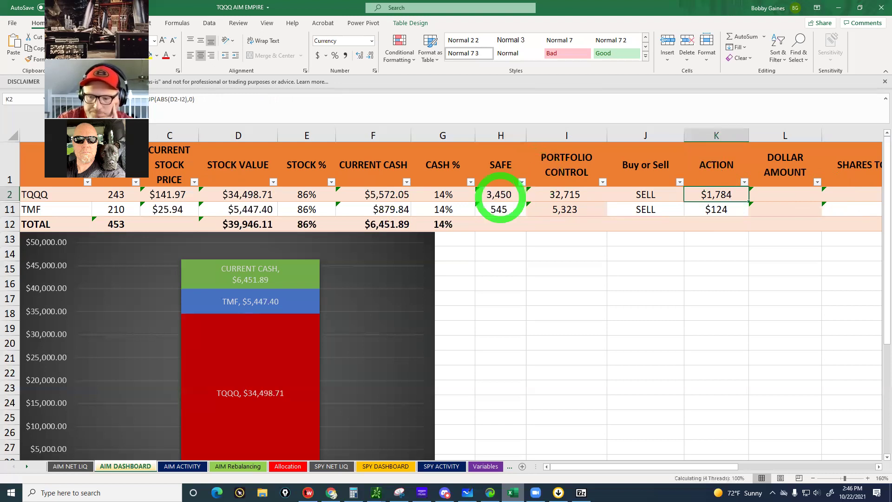
Examine how TQQQ's Dollar Amount formula in L2 uses Action, Safe and stock price, and check the Shares to Buy or Sell formula
left_click(878, 467)
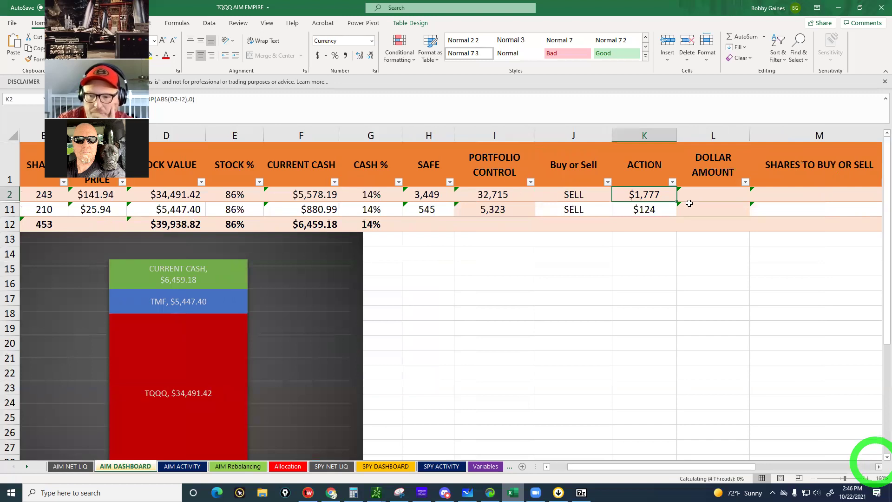
left_click(701, 192)
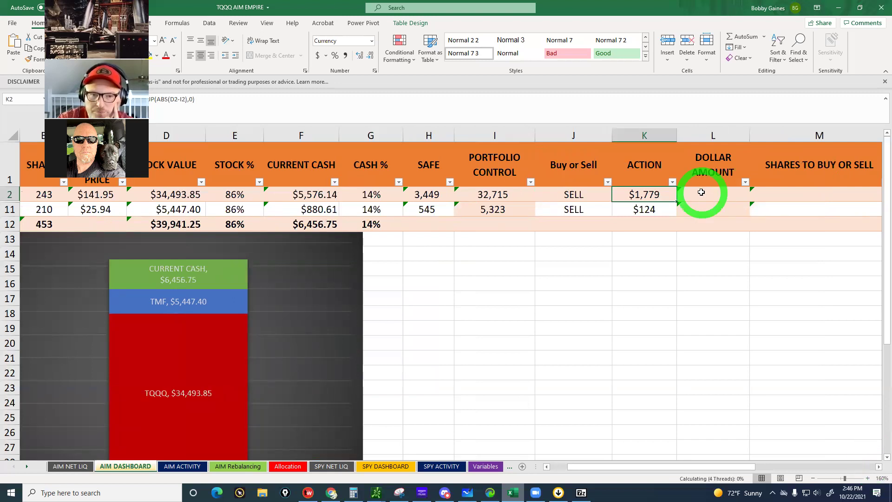
left_click(701, 192)
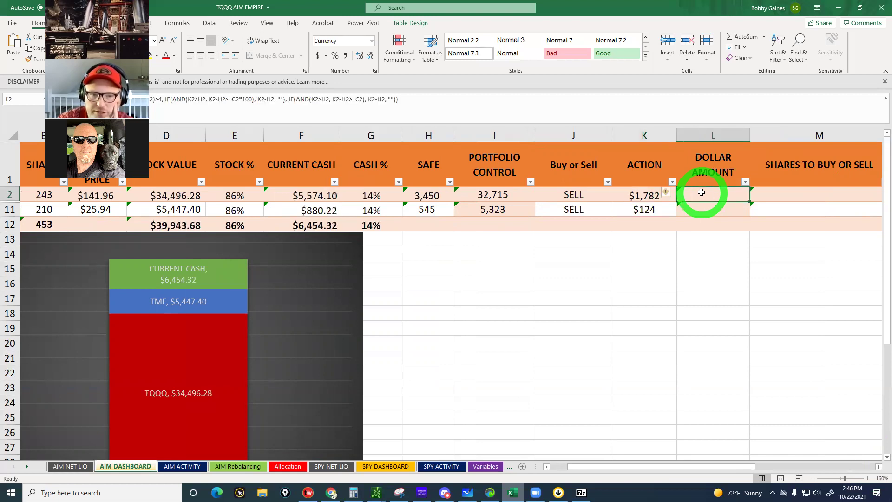
left_click(331, 111)
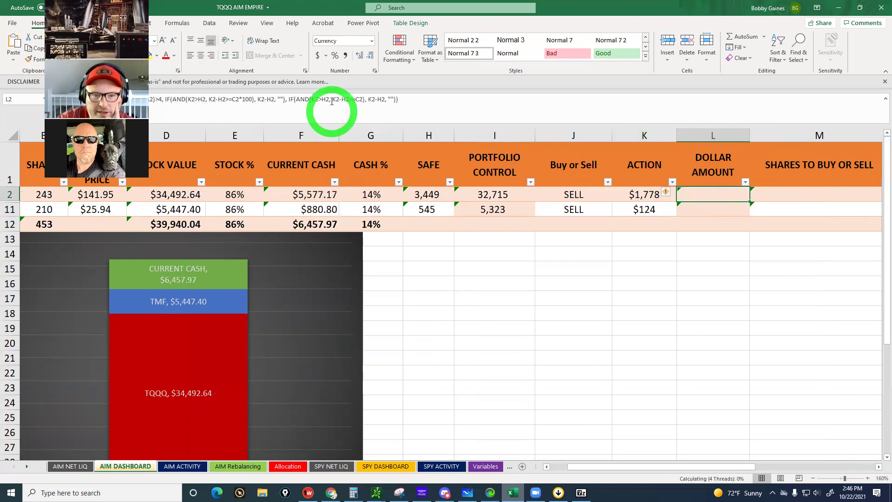
left_click(343, 102)
left_click(634, 231)
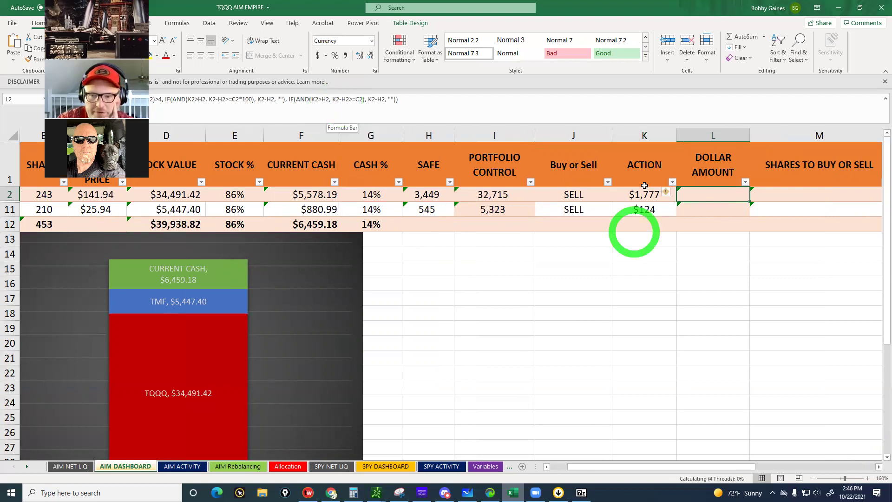
left_click(380, 172)
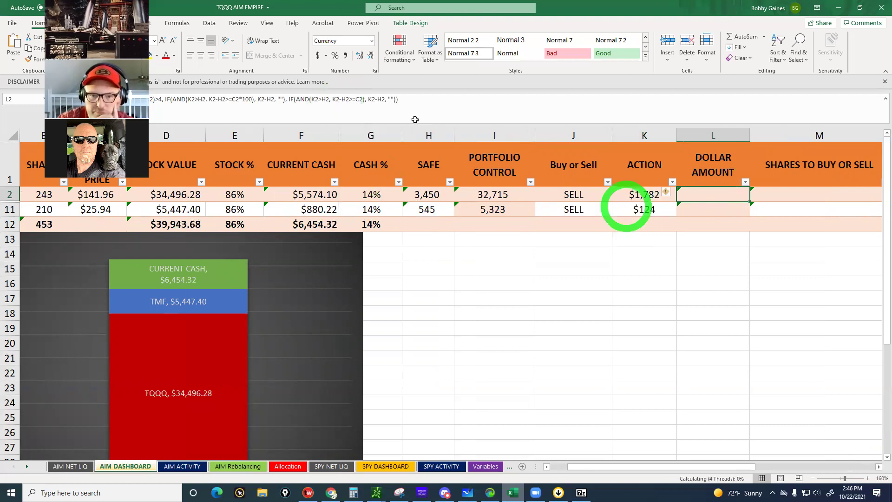
left_click(349, 111)
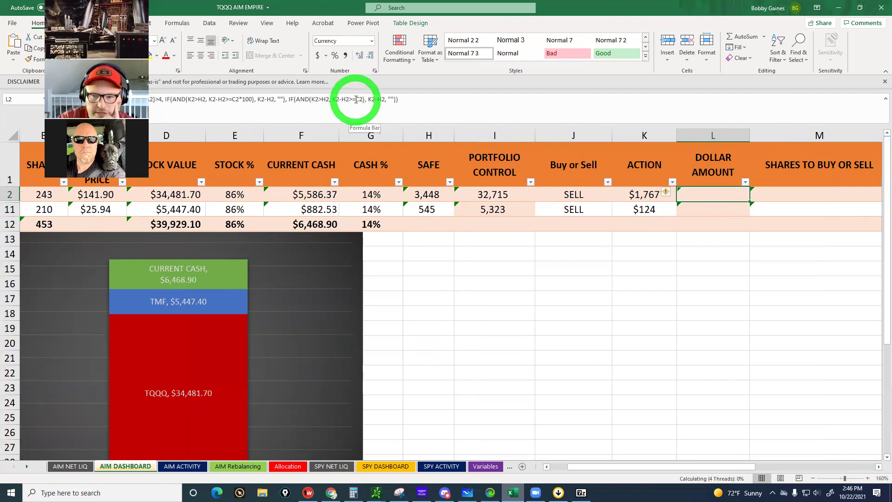
left_click(692, 194)
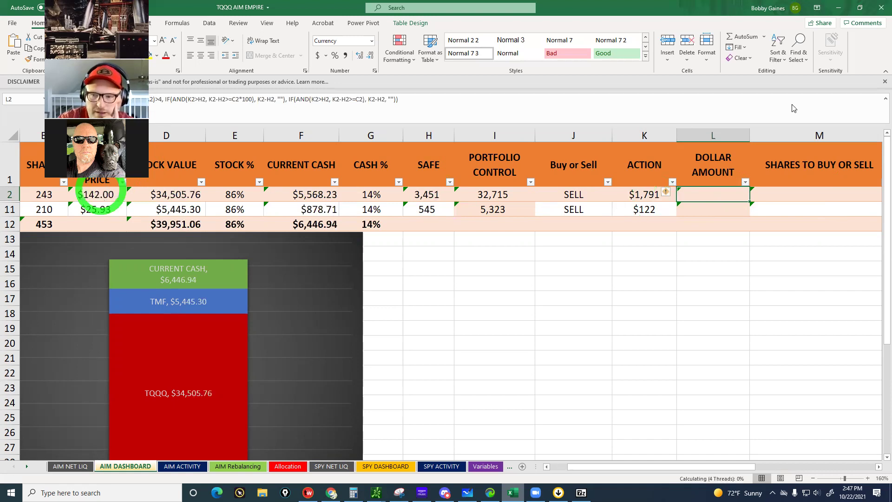
left_click(793, 197)
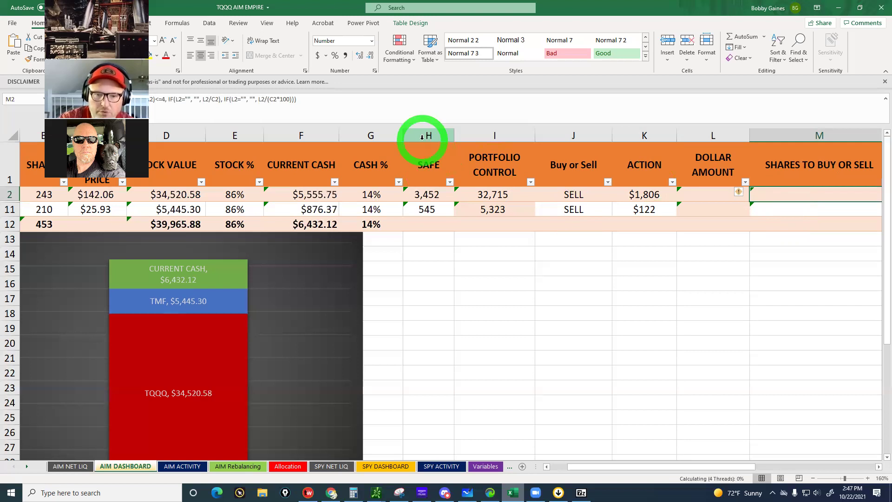
Hide the Safe through Dollar Amount columns (H to L) on the AIM DASHBOARD sheet
left_click_drag(423, 136, 499, 139)
left_click_drag(658, 140, 695, 141)
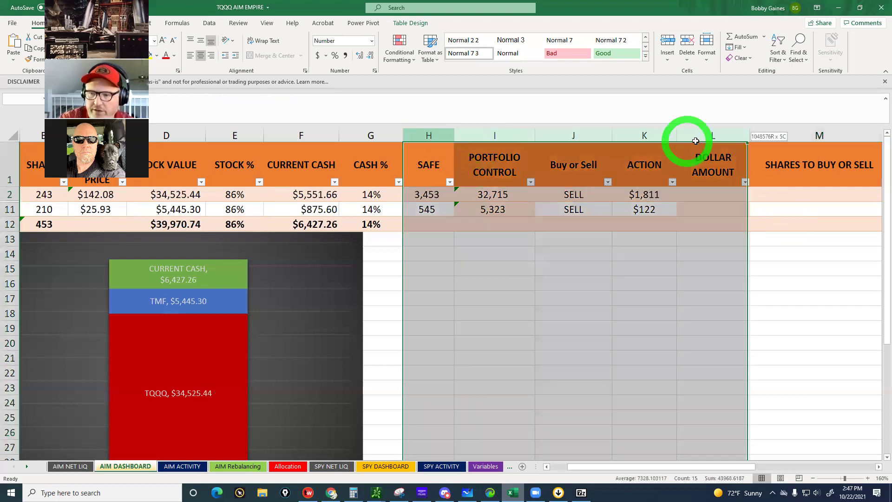
right_click(566, 137)
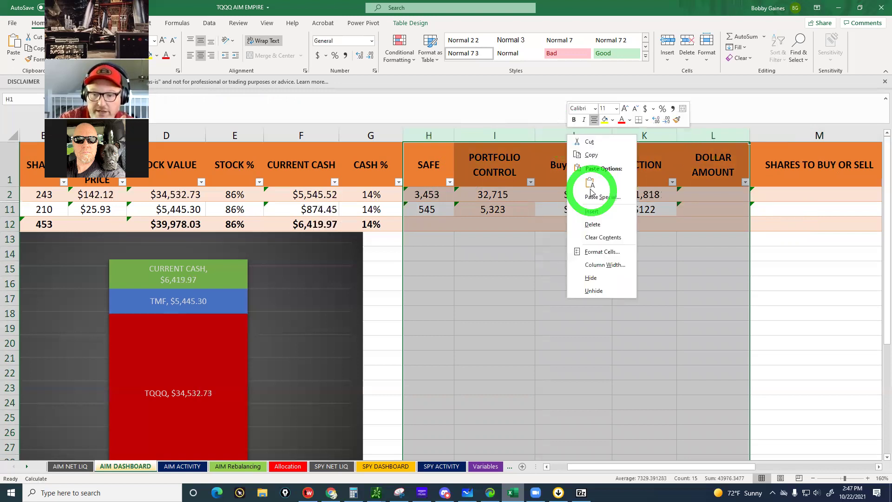
left_click(586, 278)
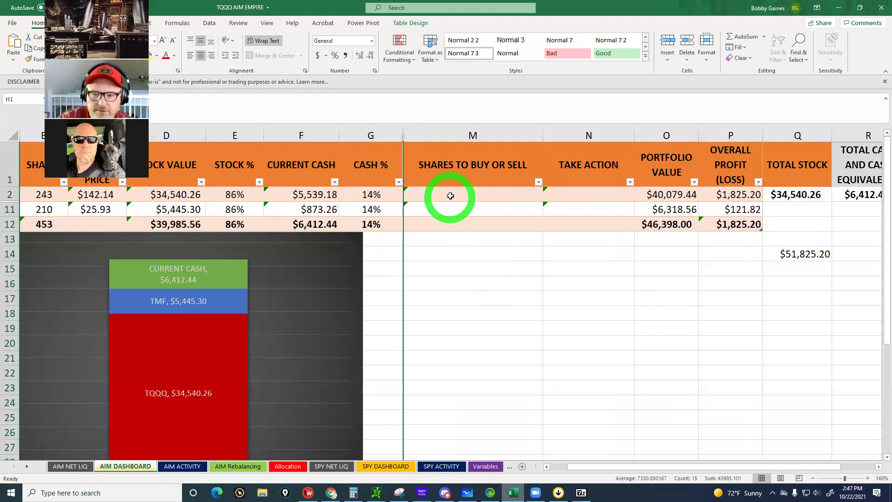
Review the AIM NET LIQ and AIM Rebalancing sheets, and return to the AIM DASHBOARD sheet
left_click(66, 466)
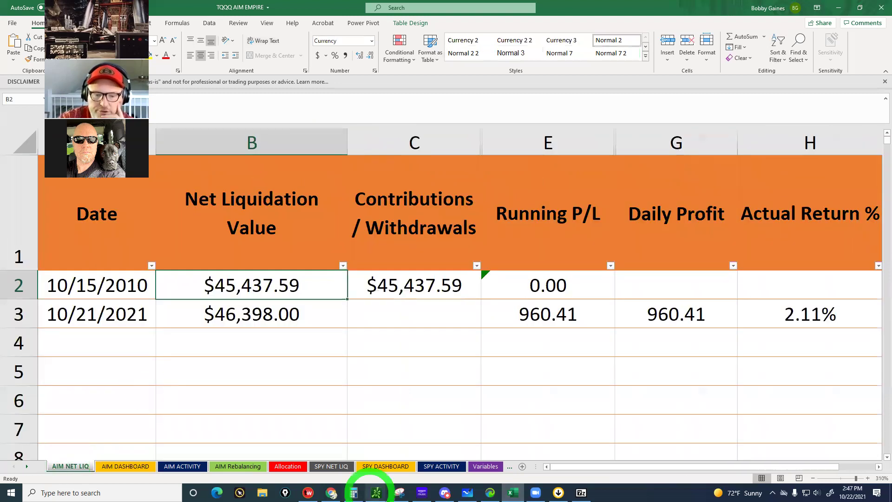
left_click(224, 467)
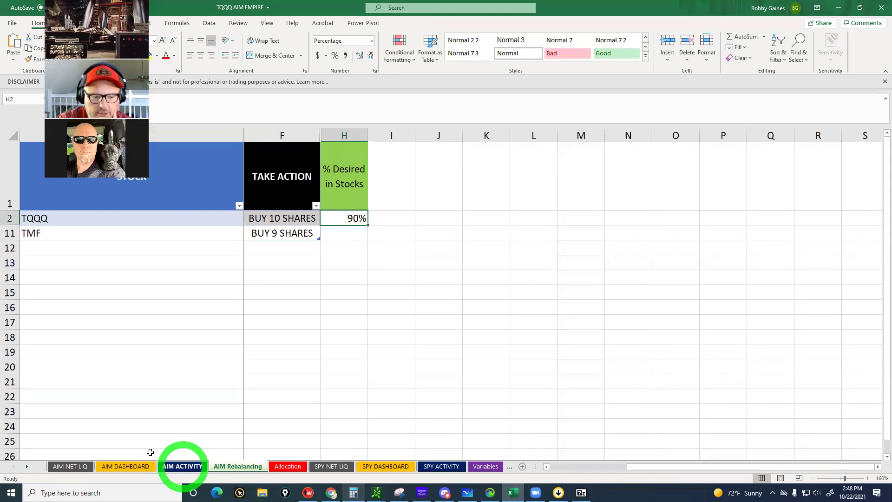
left_click(125, 466)
left_click(476, 200)
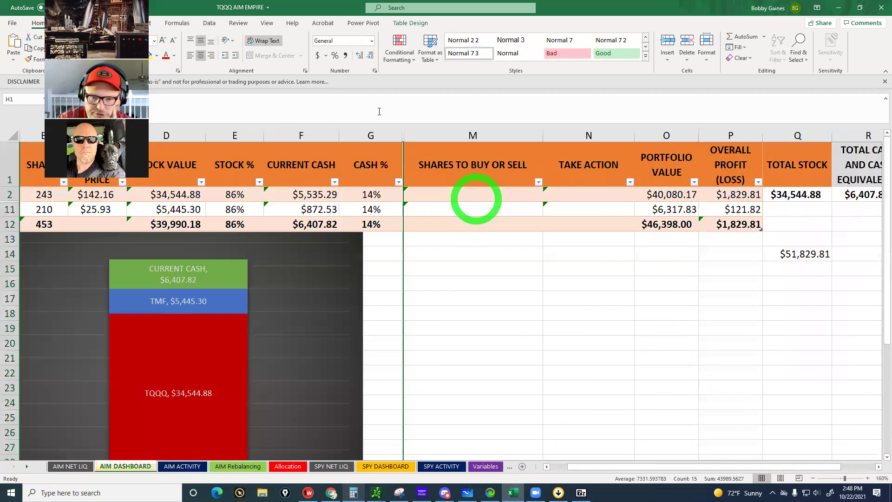
left_click(404, 135)
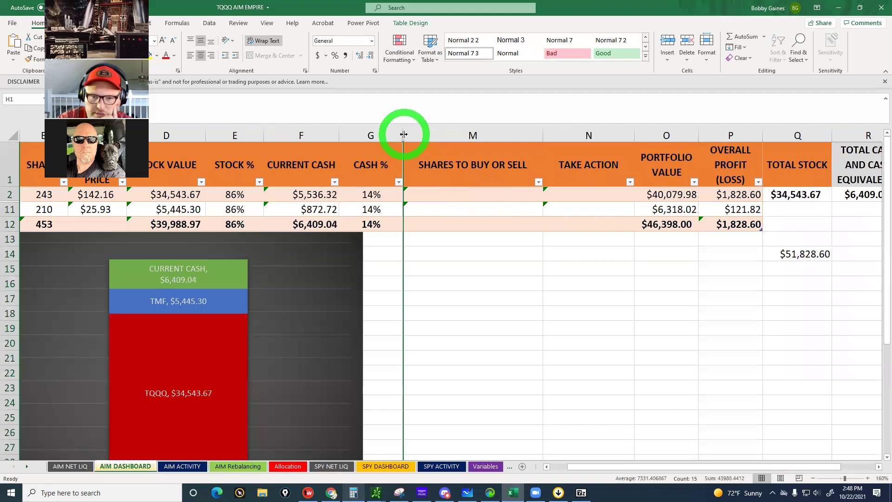
left_click(437, 207)
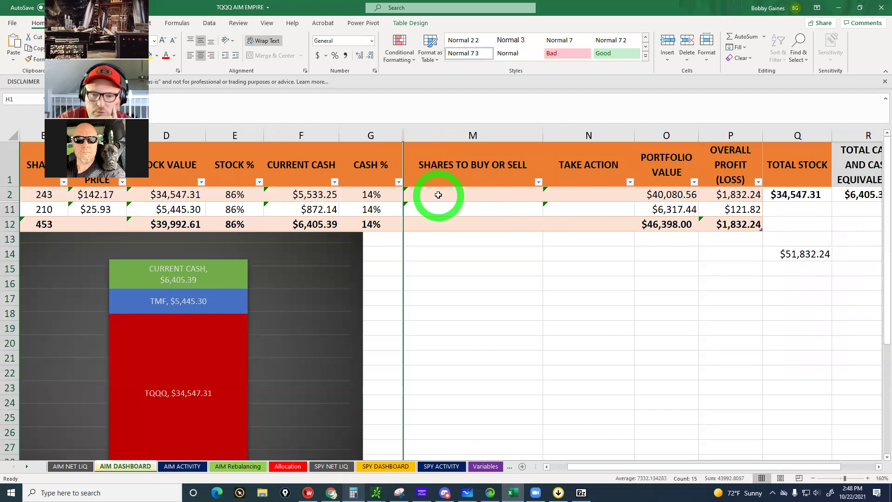
left_click(441, 227)
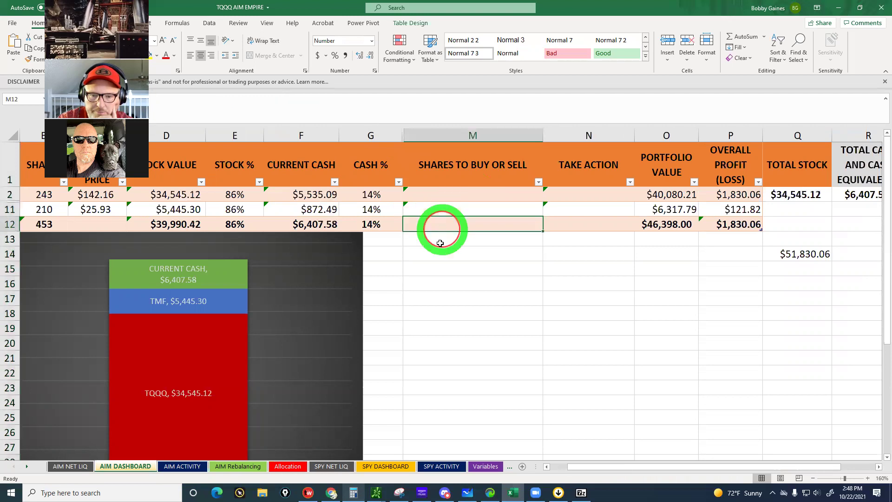
left_click(440, 241)
left_click(440, 256)
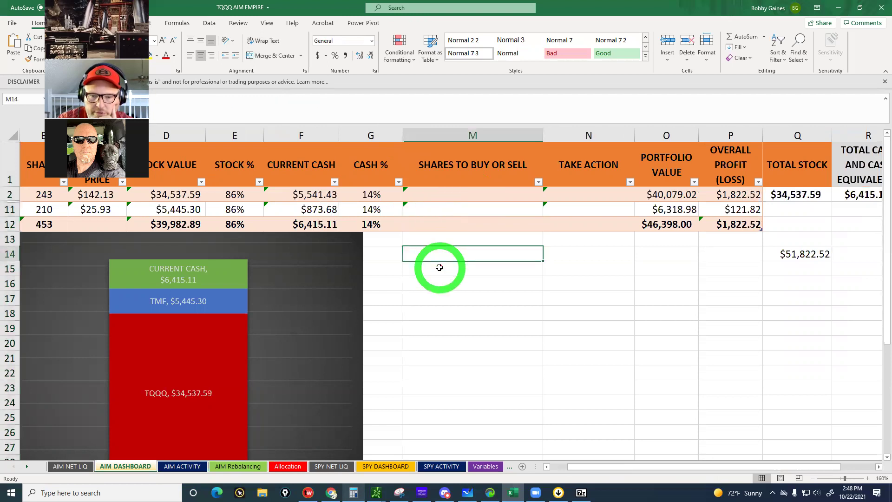
left_click(439, 272)
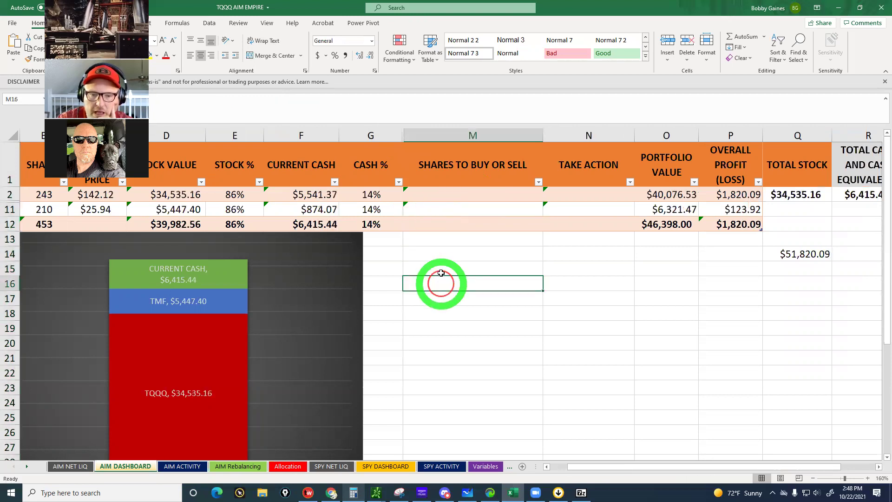
left_click(445, 246)
left_click(444, 238)
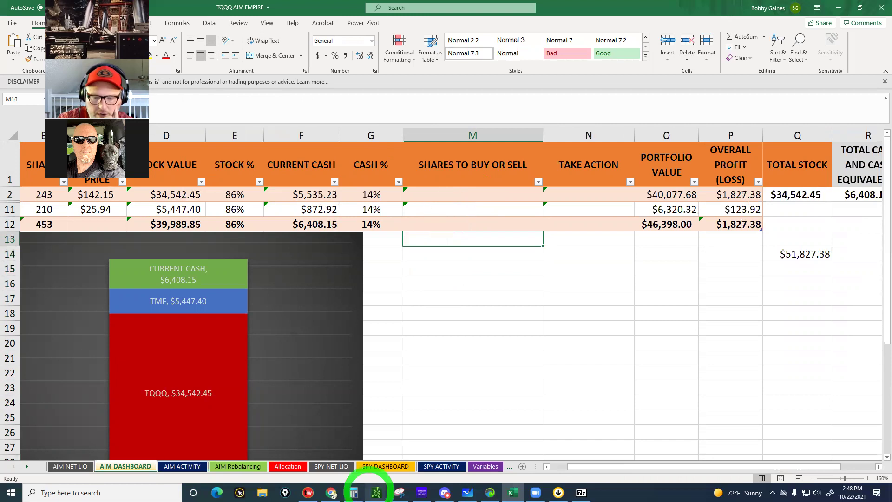
Switch to tastyworks, load the /MESZ1 chart in place of VIX, and check its change for the day
left_click(308, 492)
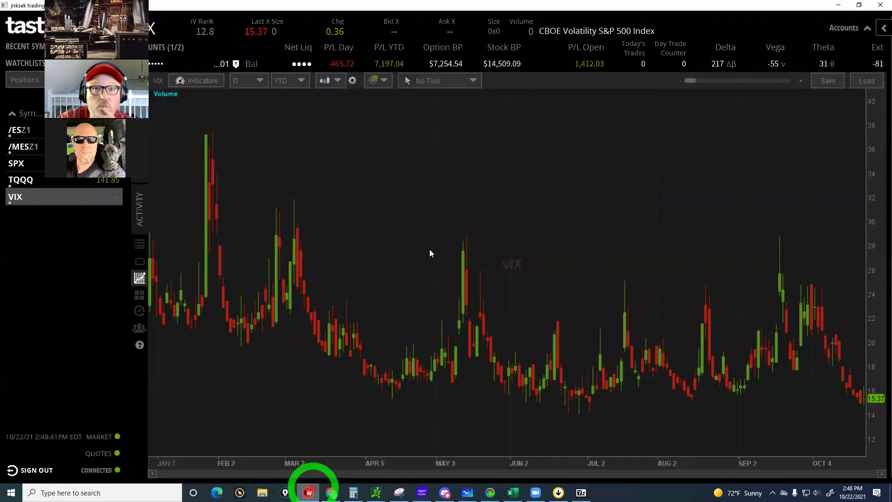
left_click(430, 248)
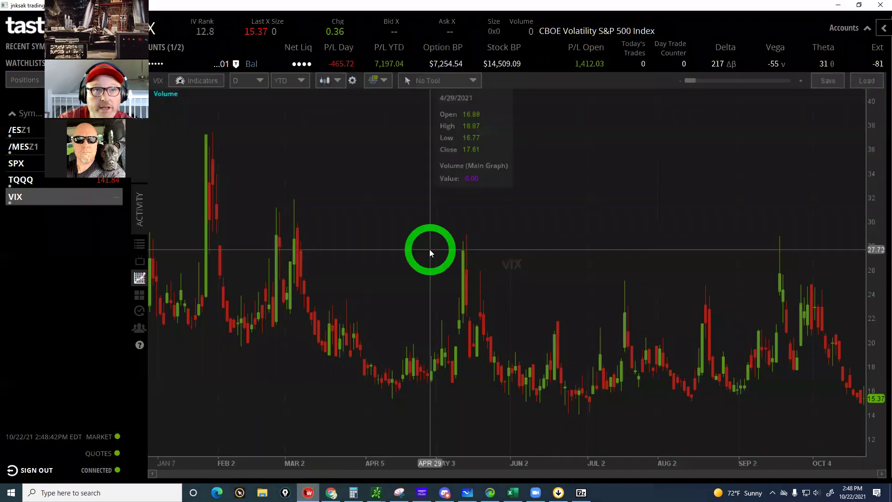
left_click(275, 201)
left_click(242, 41)
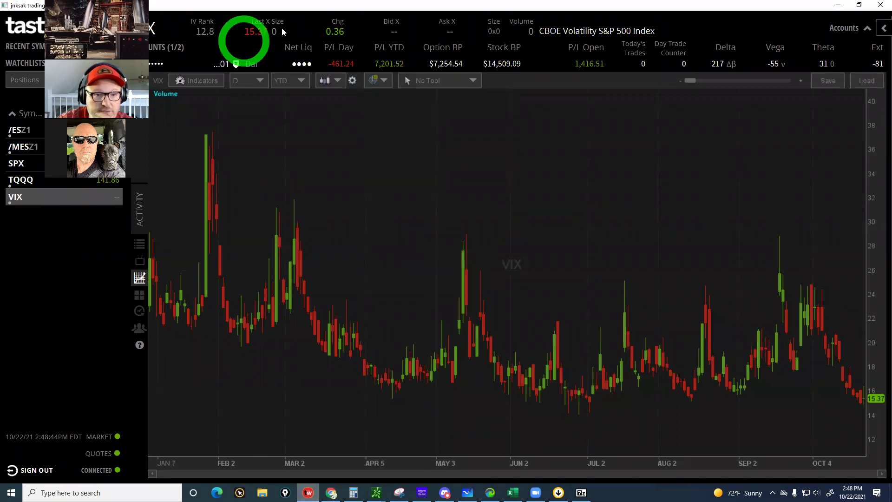
left_click(158, 27)
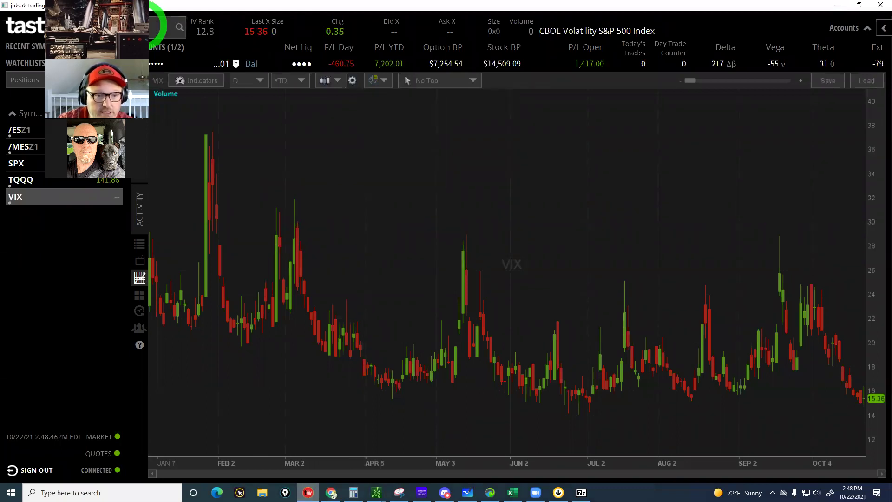
type("/MESZ1")
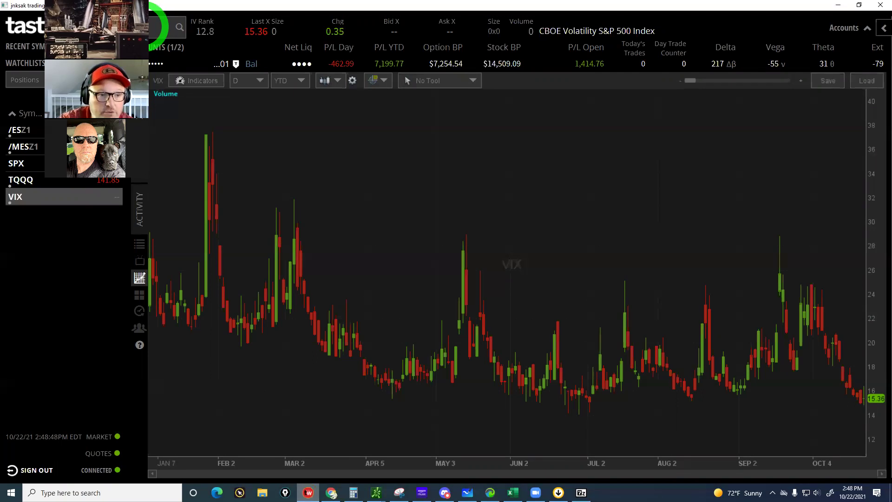
key("Return")
left_click(353, 29)
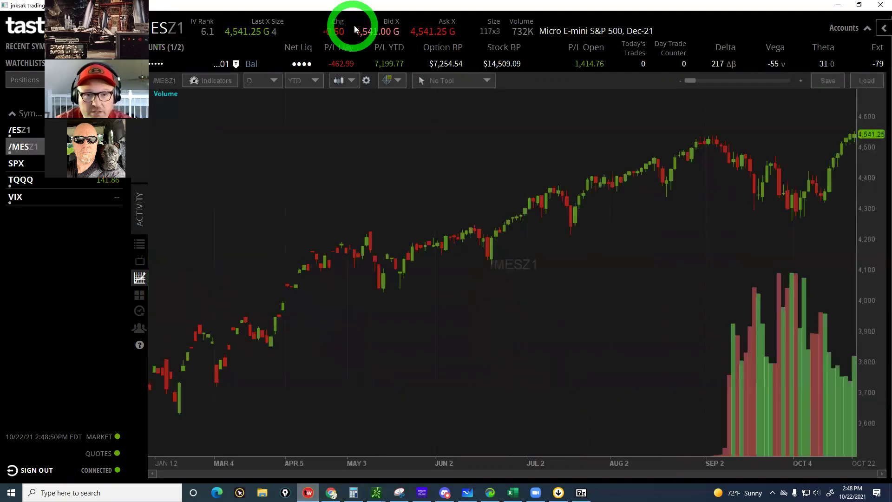
left_click(338, 34)
left_click(335, 34)
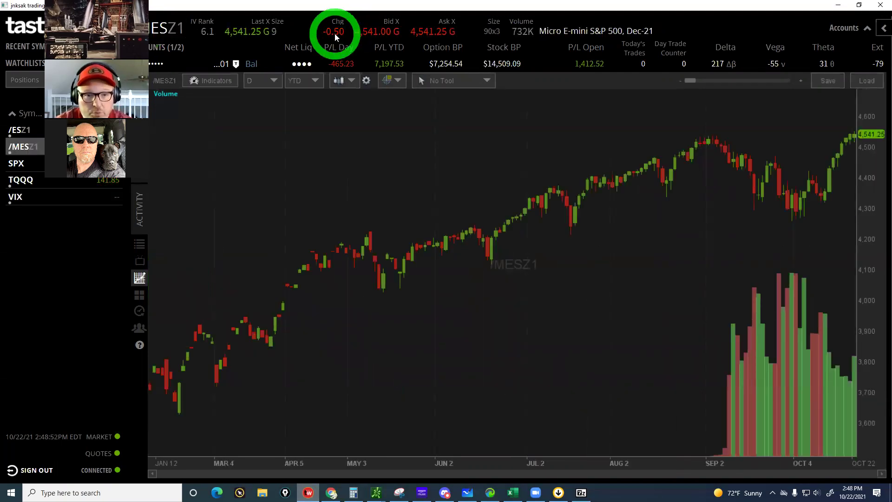
Show the /MESZ1 option chain as a table and expand the Nov 30, 2021 expiration
left_click(145, 158)
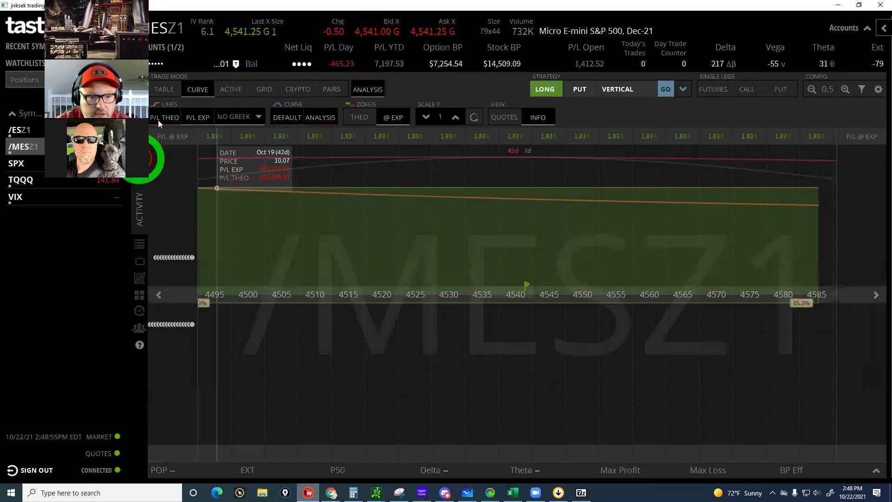
left_click(158, 94)
left_click(555, 256)
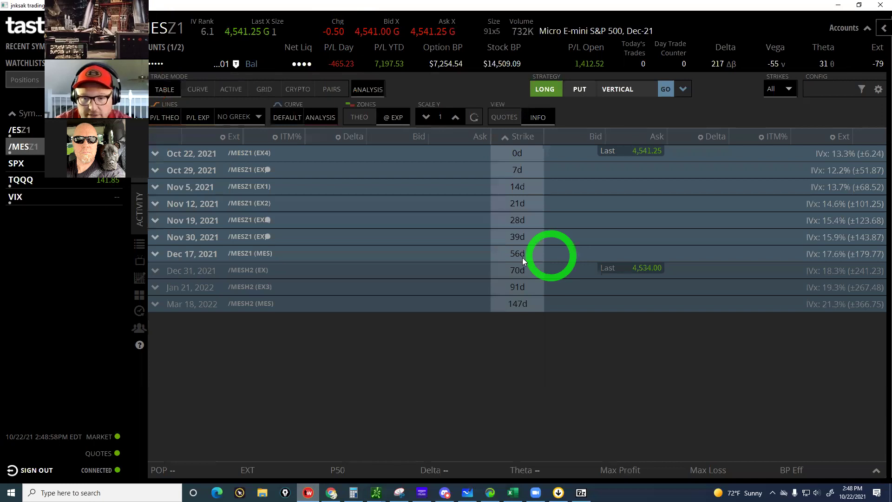
left_click(515, 236)
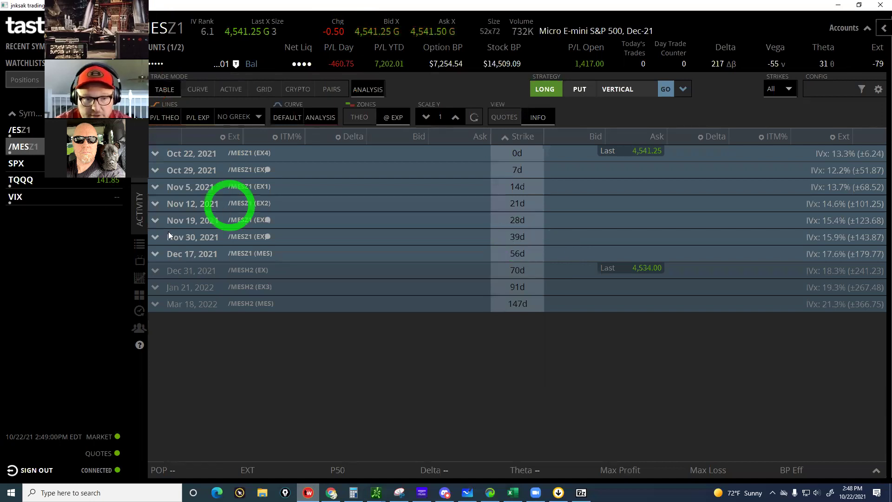
left_click(155, 237)
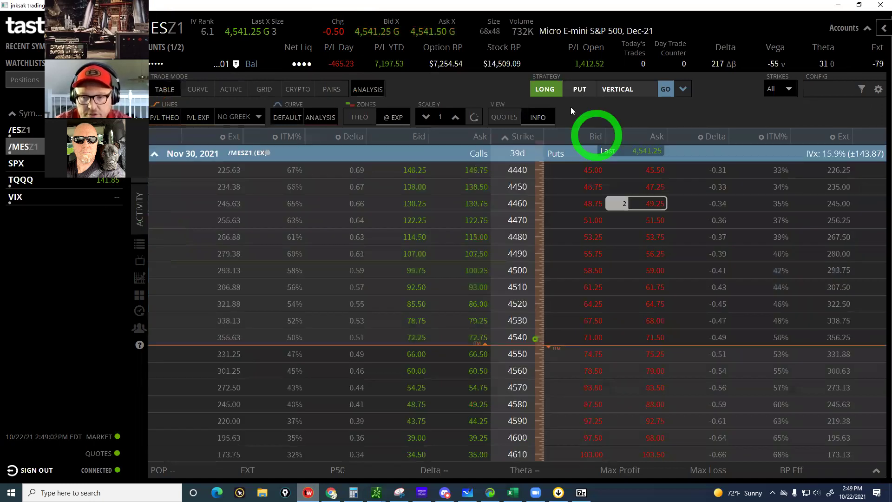
Build a long put vertical in the Nov 30 expiration, buying the 4530 put and selling the 4480 put
left_click(662, 90)
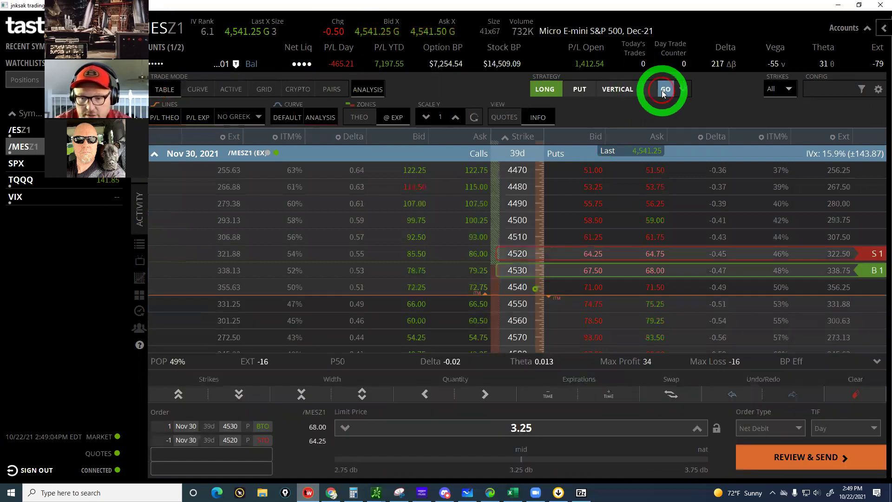
left_click(568, 248)
left_click_drag(561, 211, 562, 187)
left_click(600, 308)
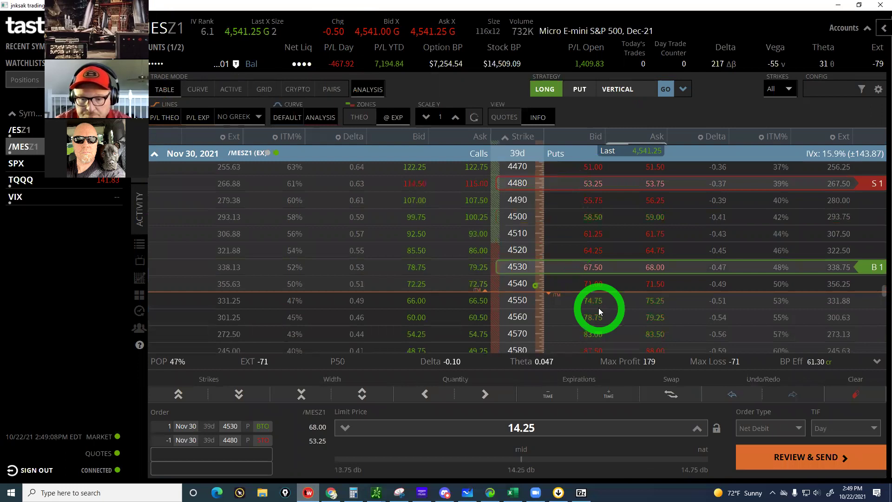
left_click(525, 428)
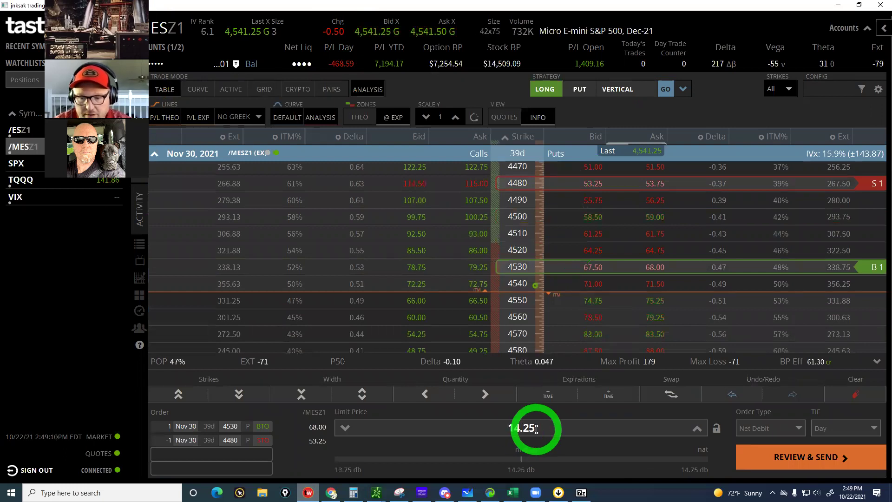
left_click(477, 466)
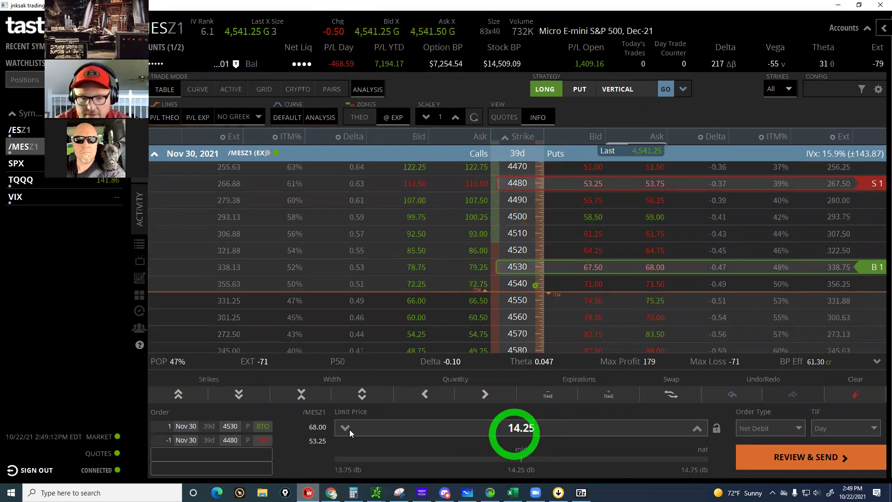
Lower the put vertical's strikes to a long 4480 put and a short 4430 put, 50 points apart
left_click(178, 394)
left_click(177, 394)
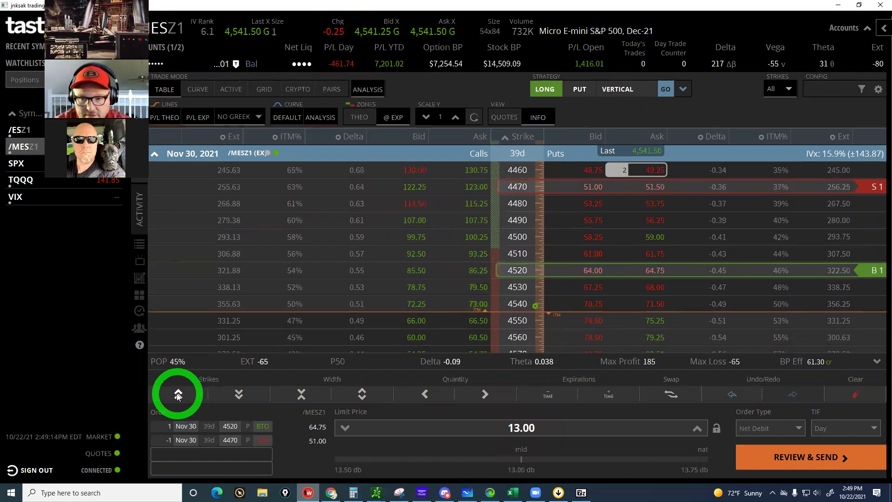
left_click(178, 394)
left_click(178, 394)
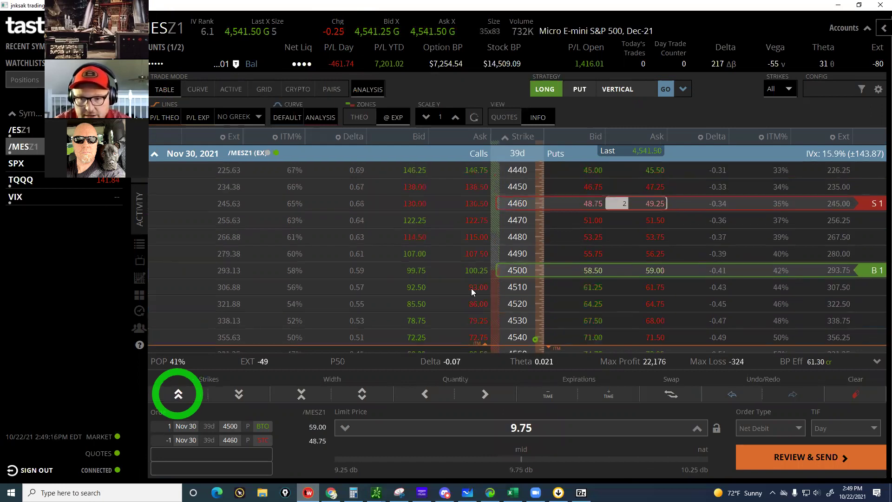
left_click_drag(588, 203, 594, 186)
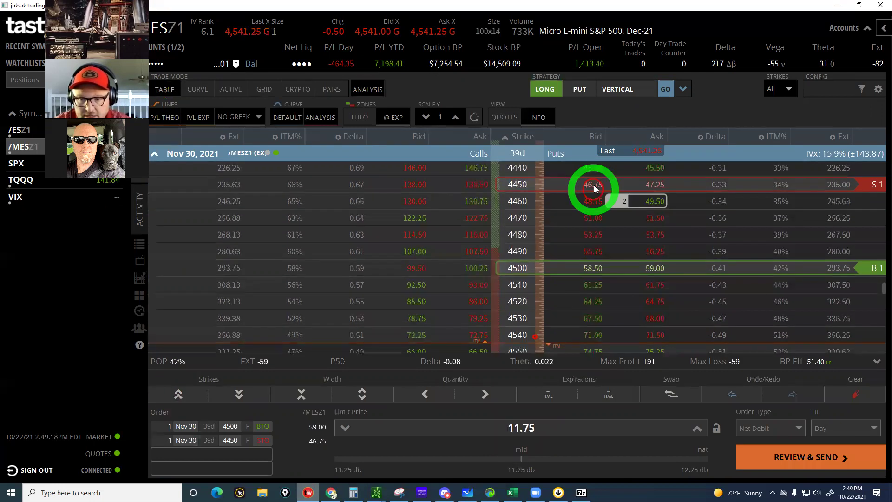
left_click(297, 327)
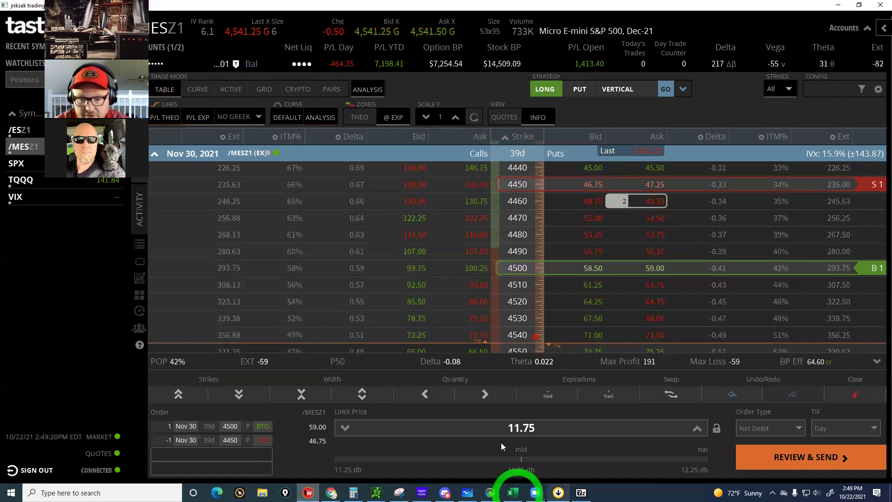
left_click(178, 395)
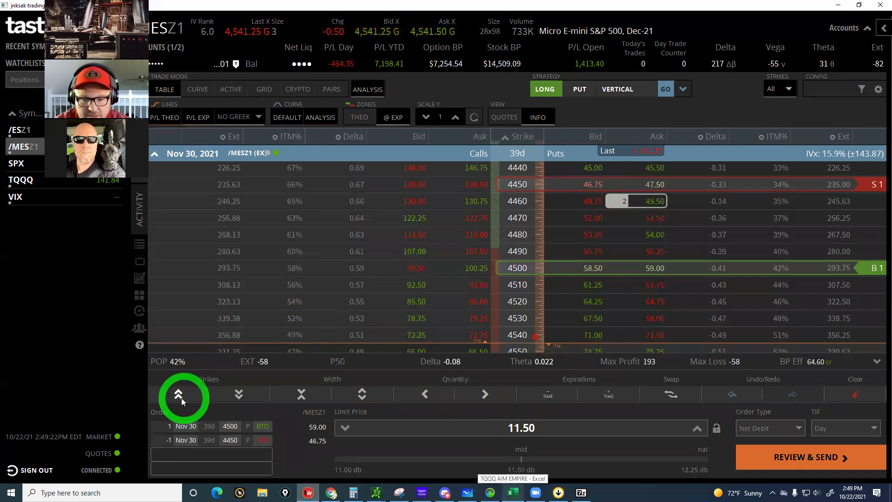
left_click(182, 398)
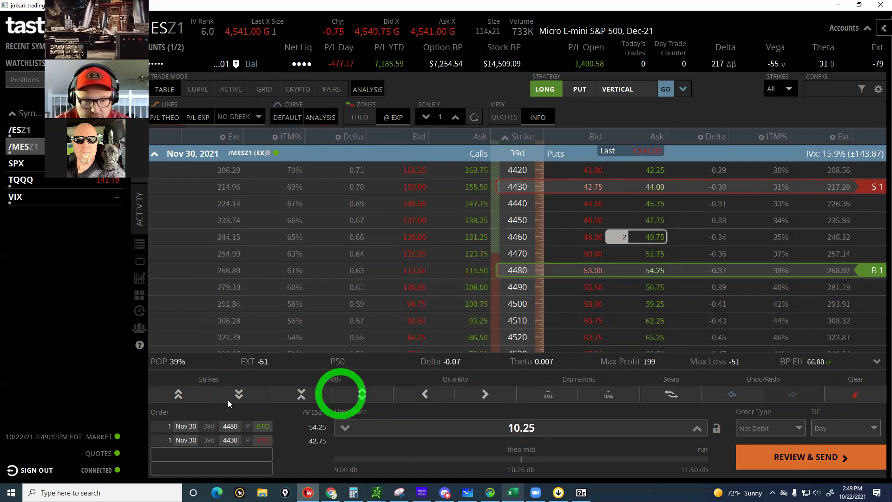
Raise the put vertical's quantity to two contracts and send it as a day order at a 10.25 net debit
left_click(484, 394)
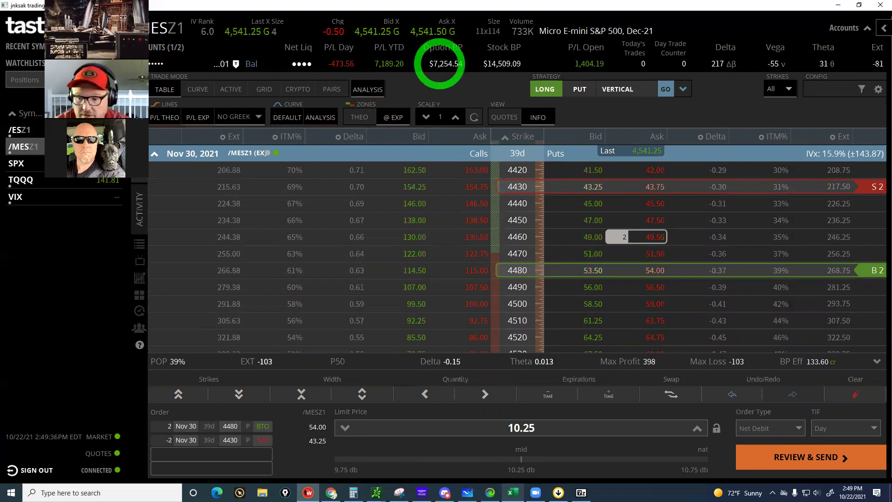
left_click(818, 456)
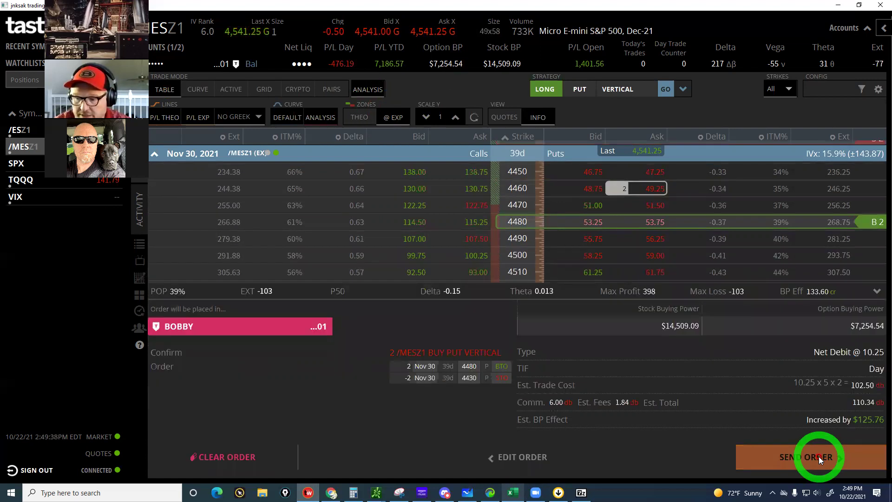
left_click(819, 456)
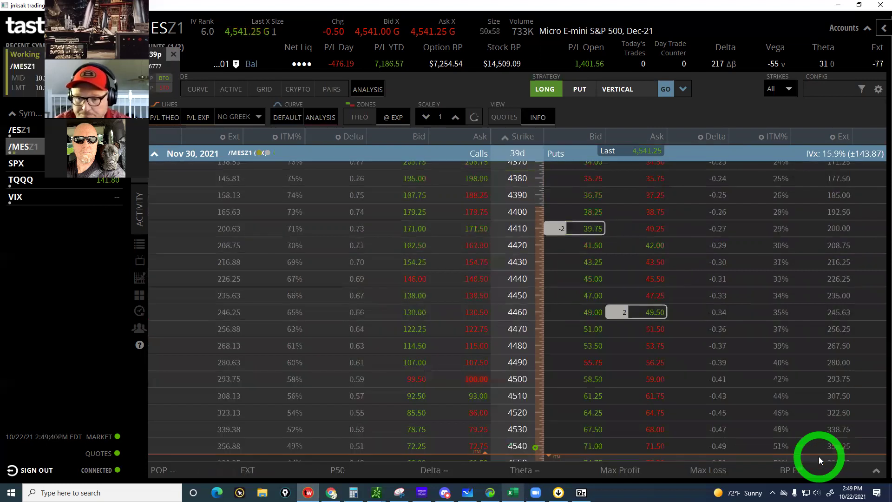
Reopen the working /MESZ1 put vertical order for replacement, raise its limit price to 10.50, and send the revised order
left_click(160, 212)
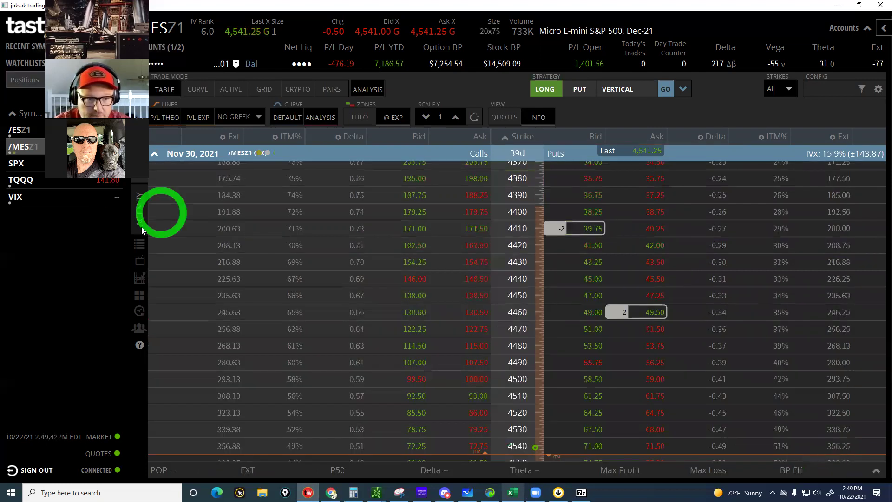
left_click(139, 222)
left_click(228, 126)
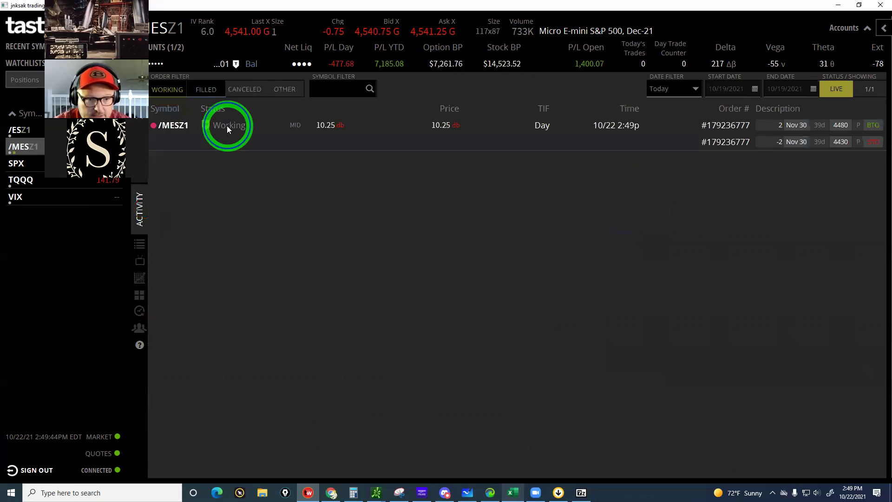
left_click(194, 146)
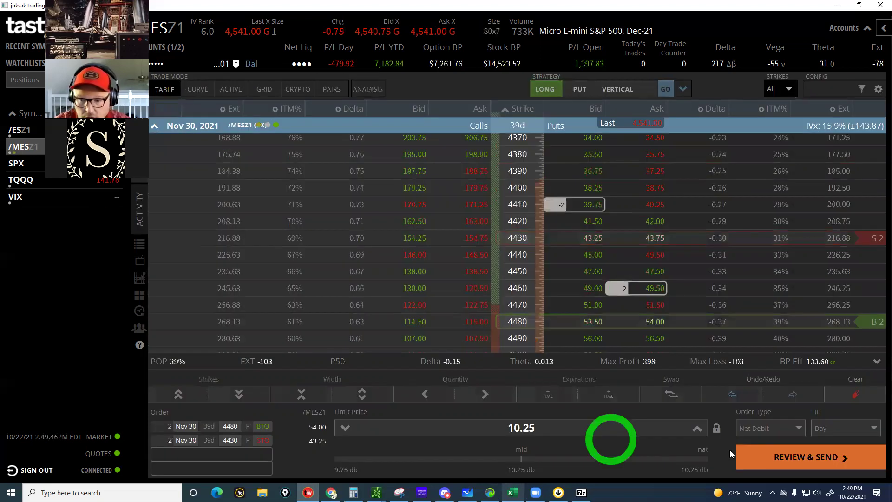
left_click(798, 465)
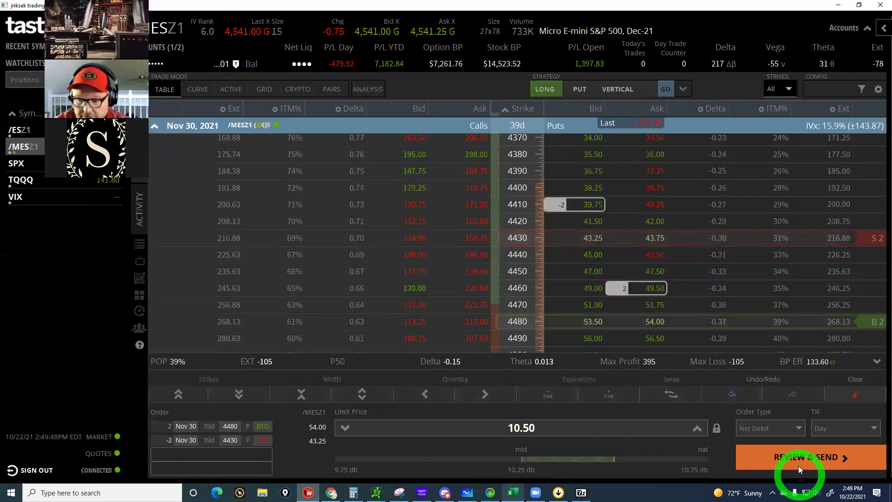
left_click(798, 464)
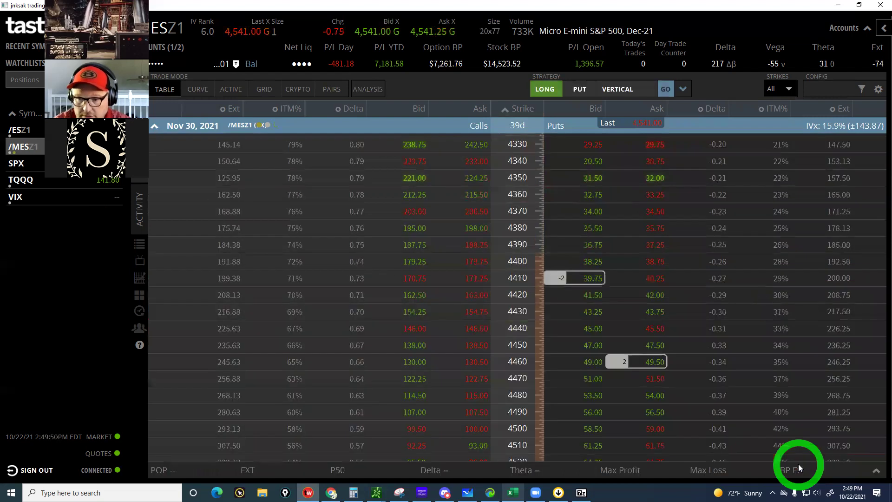